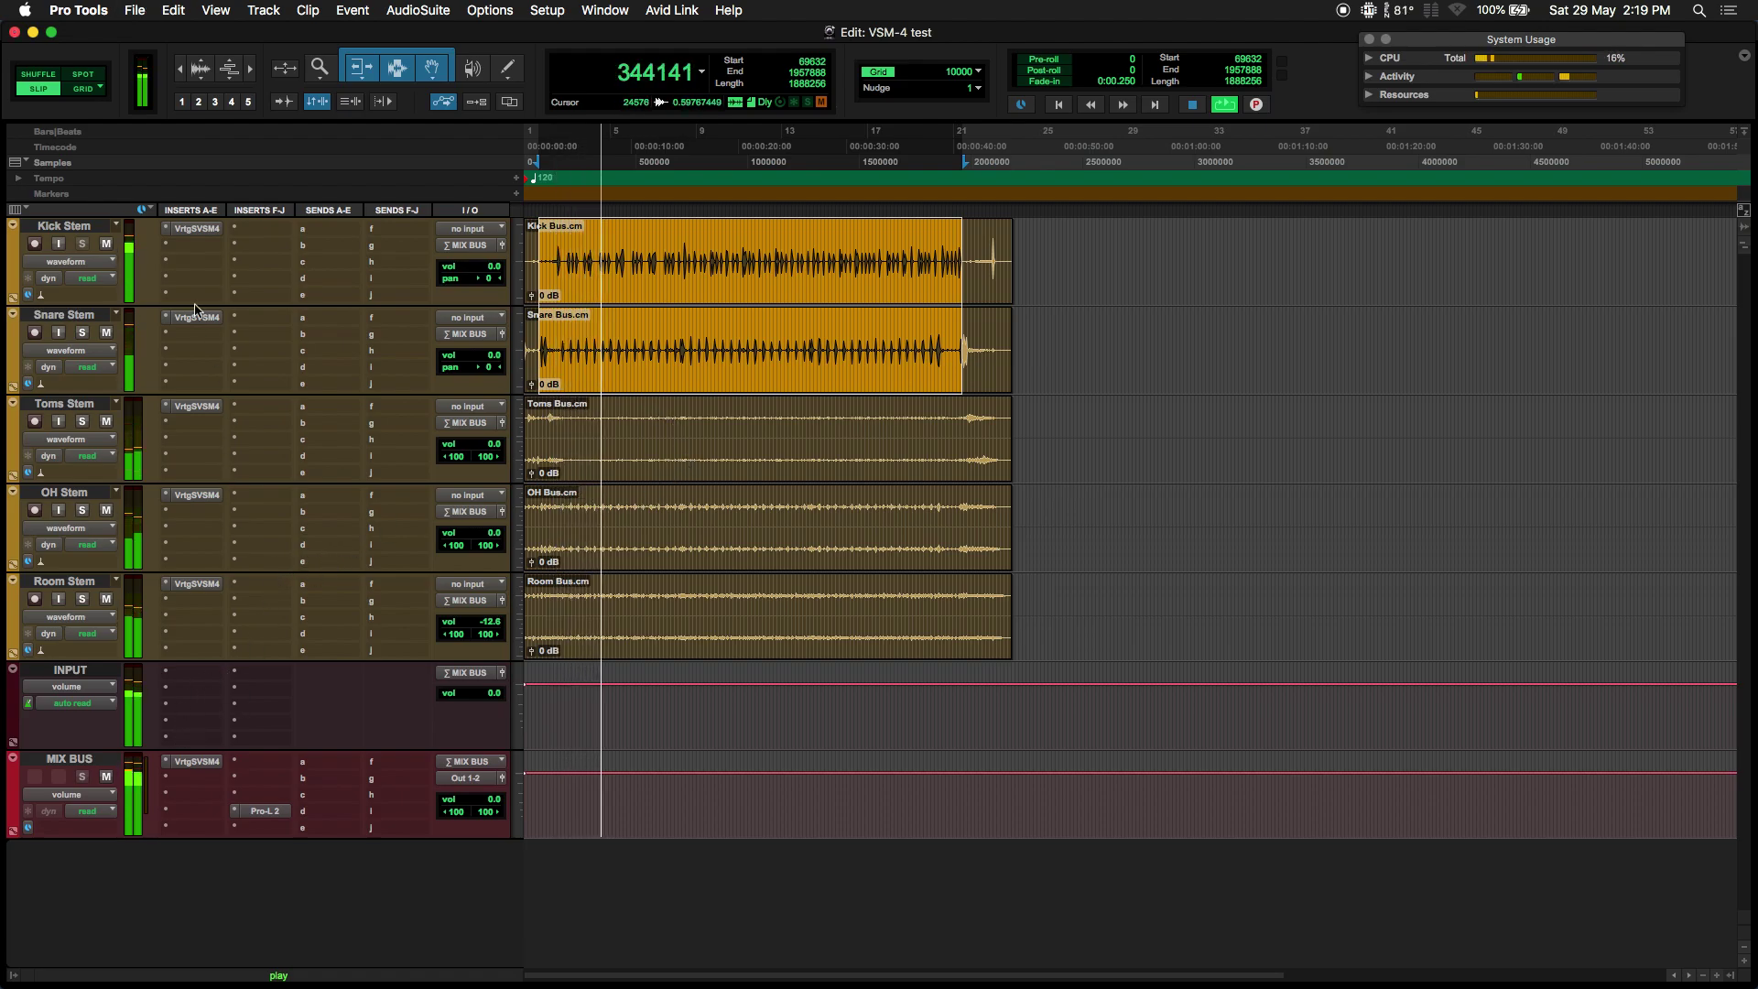
Solo the Kick Stem and load the Kick factory preset in its VSM-4 insert
left_click(83, 244)
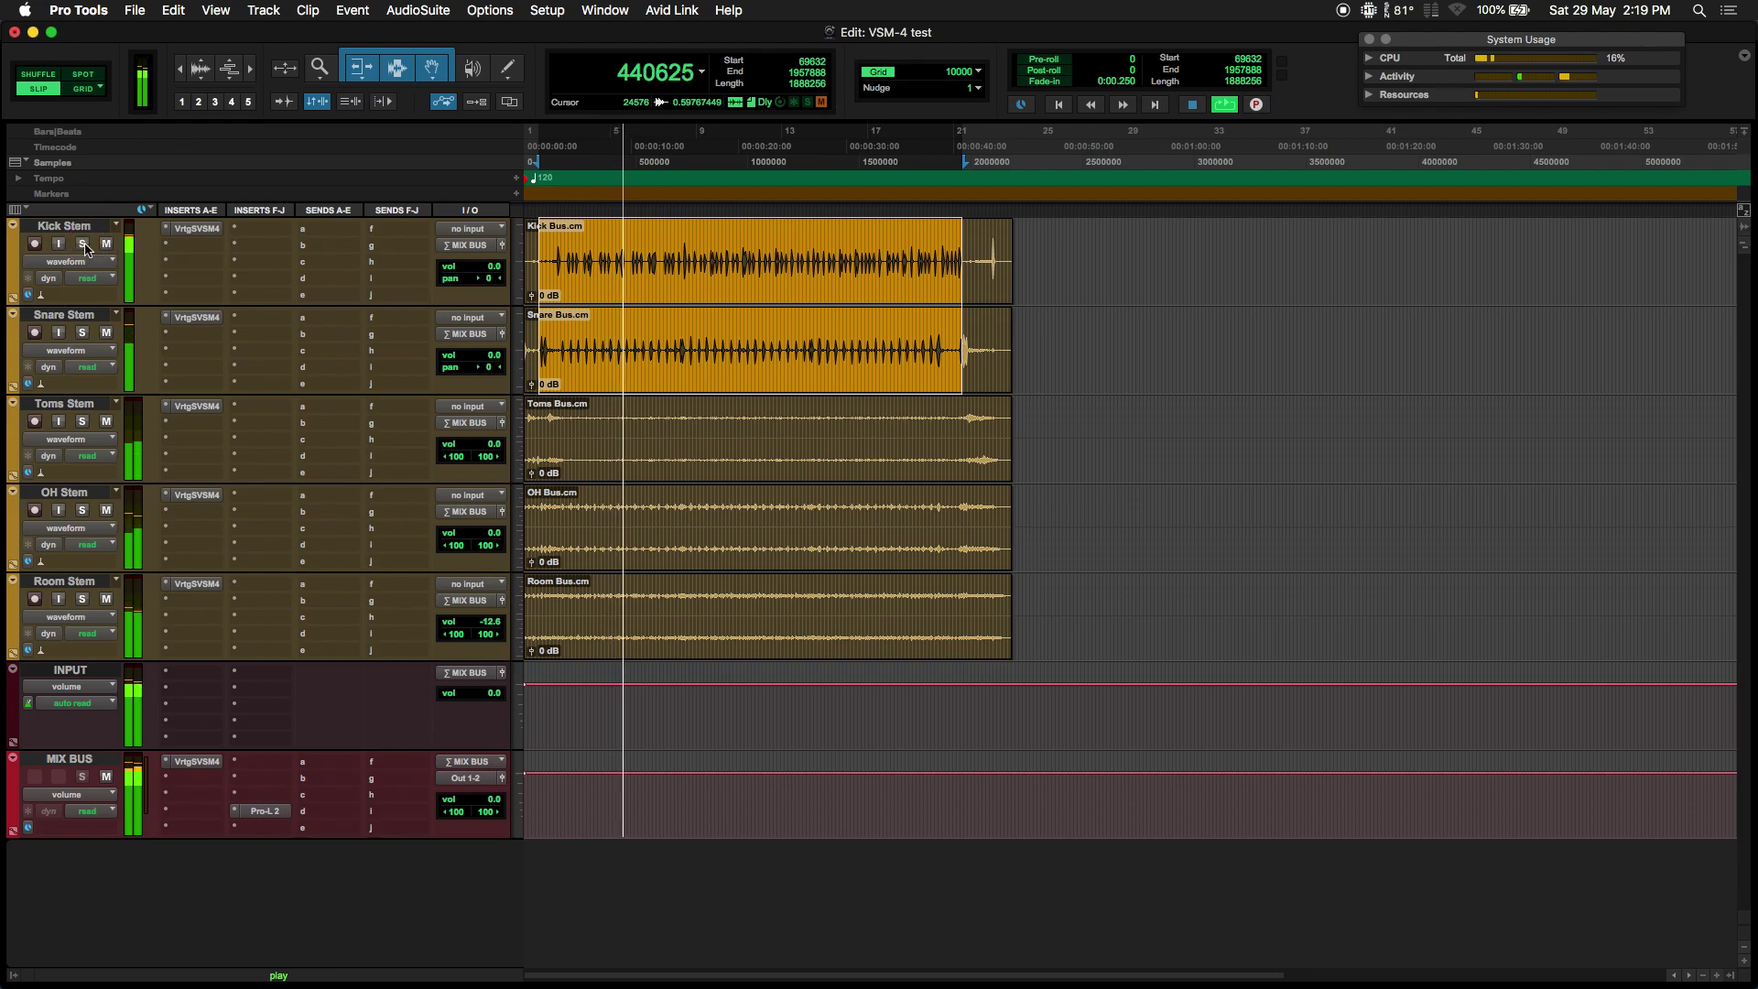
left_click(202, 230)
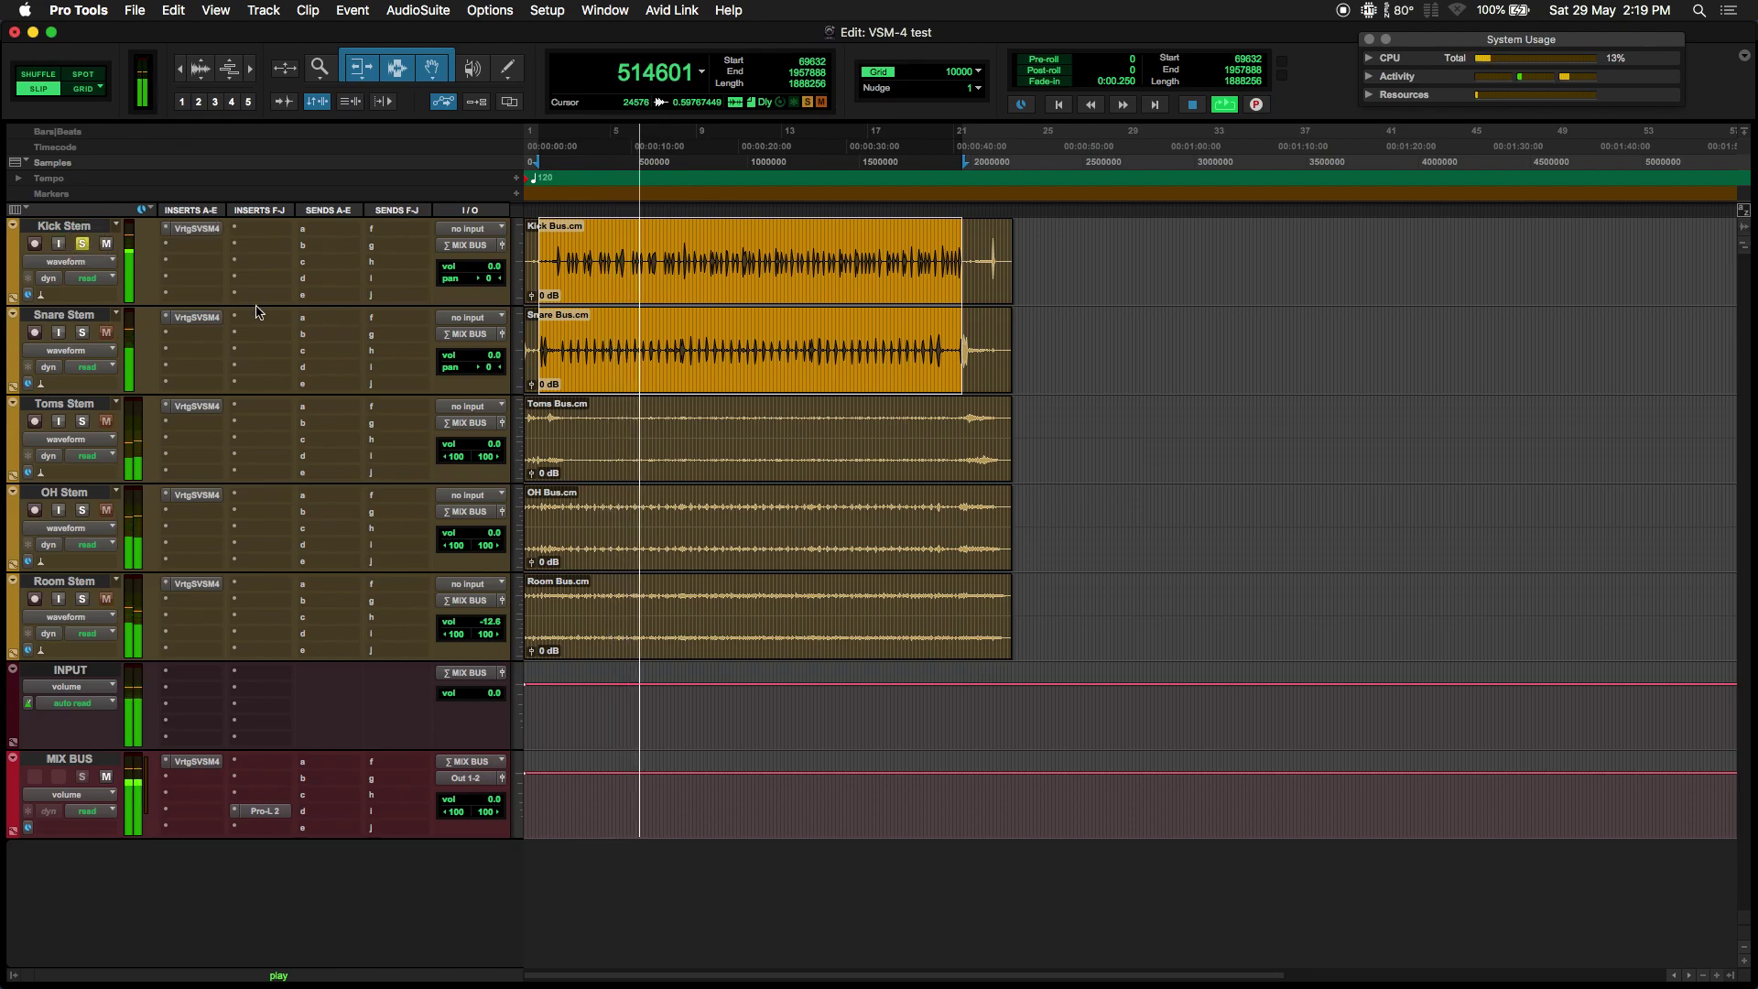
left_click_drag(742, 186, 665, 319)
left_click(457, 348)
mouse_move(449, 313)
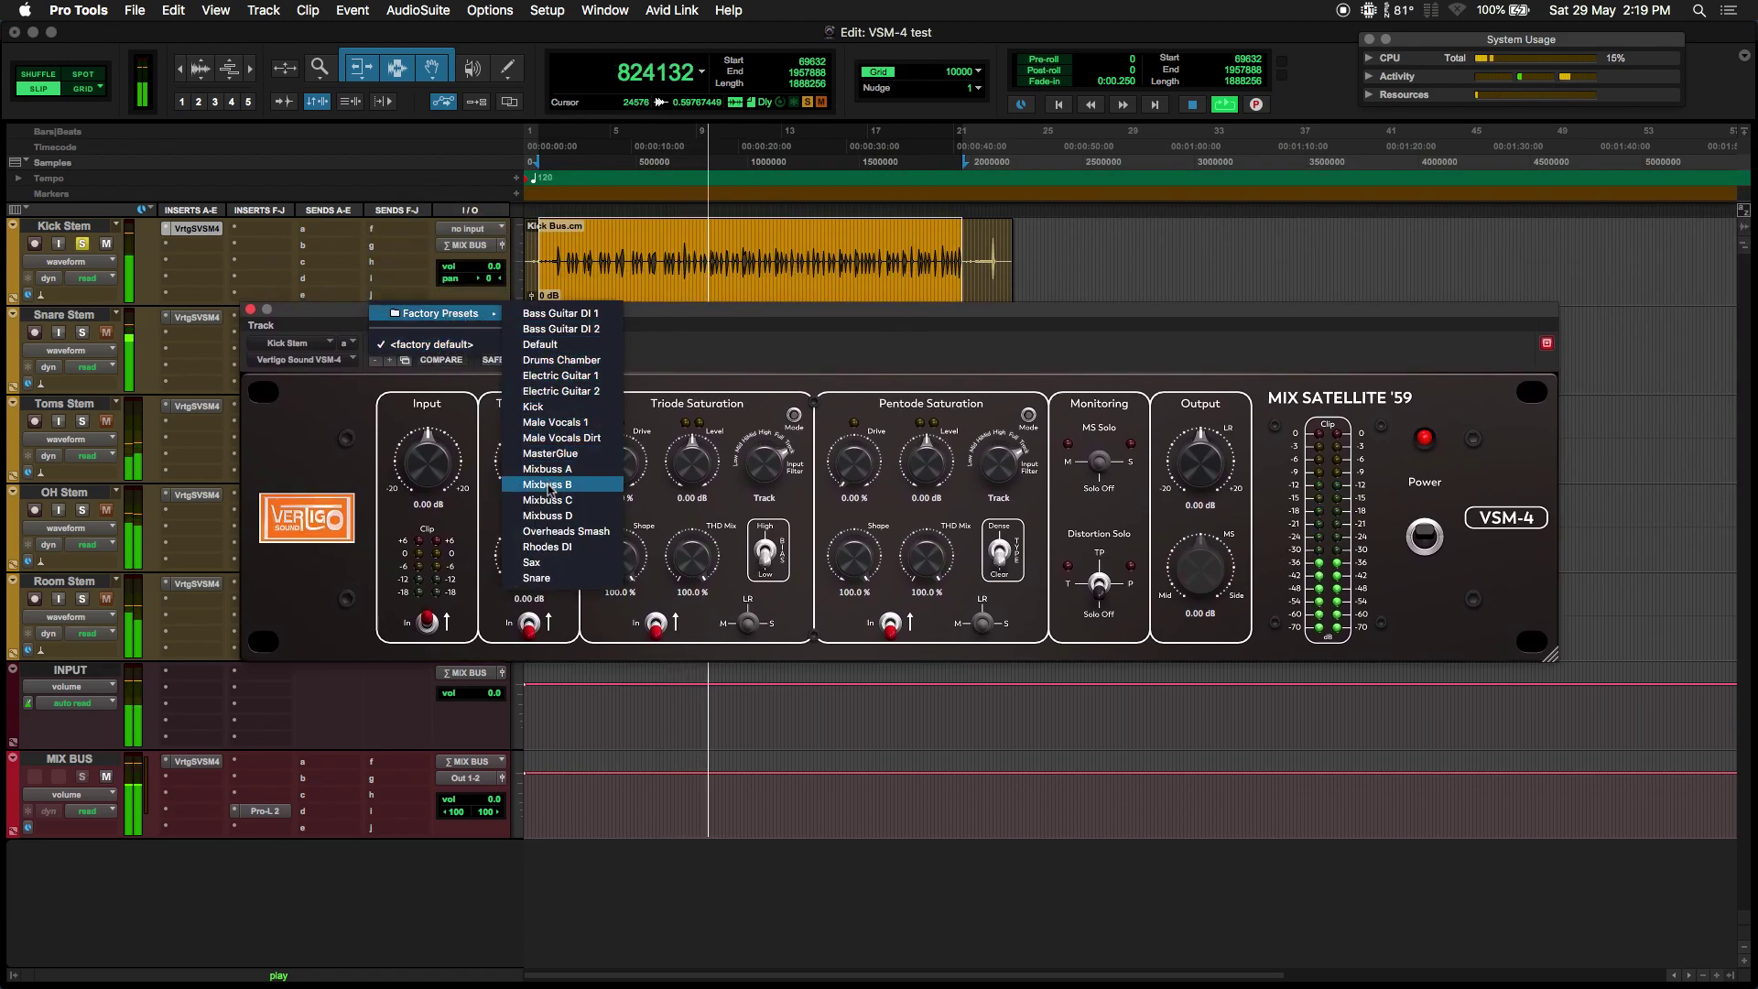
left_click(558, 408)
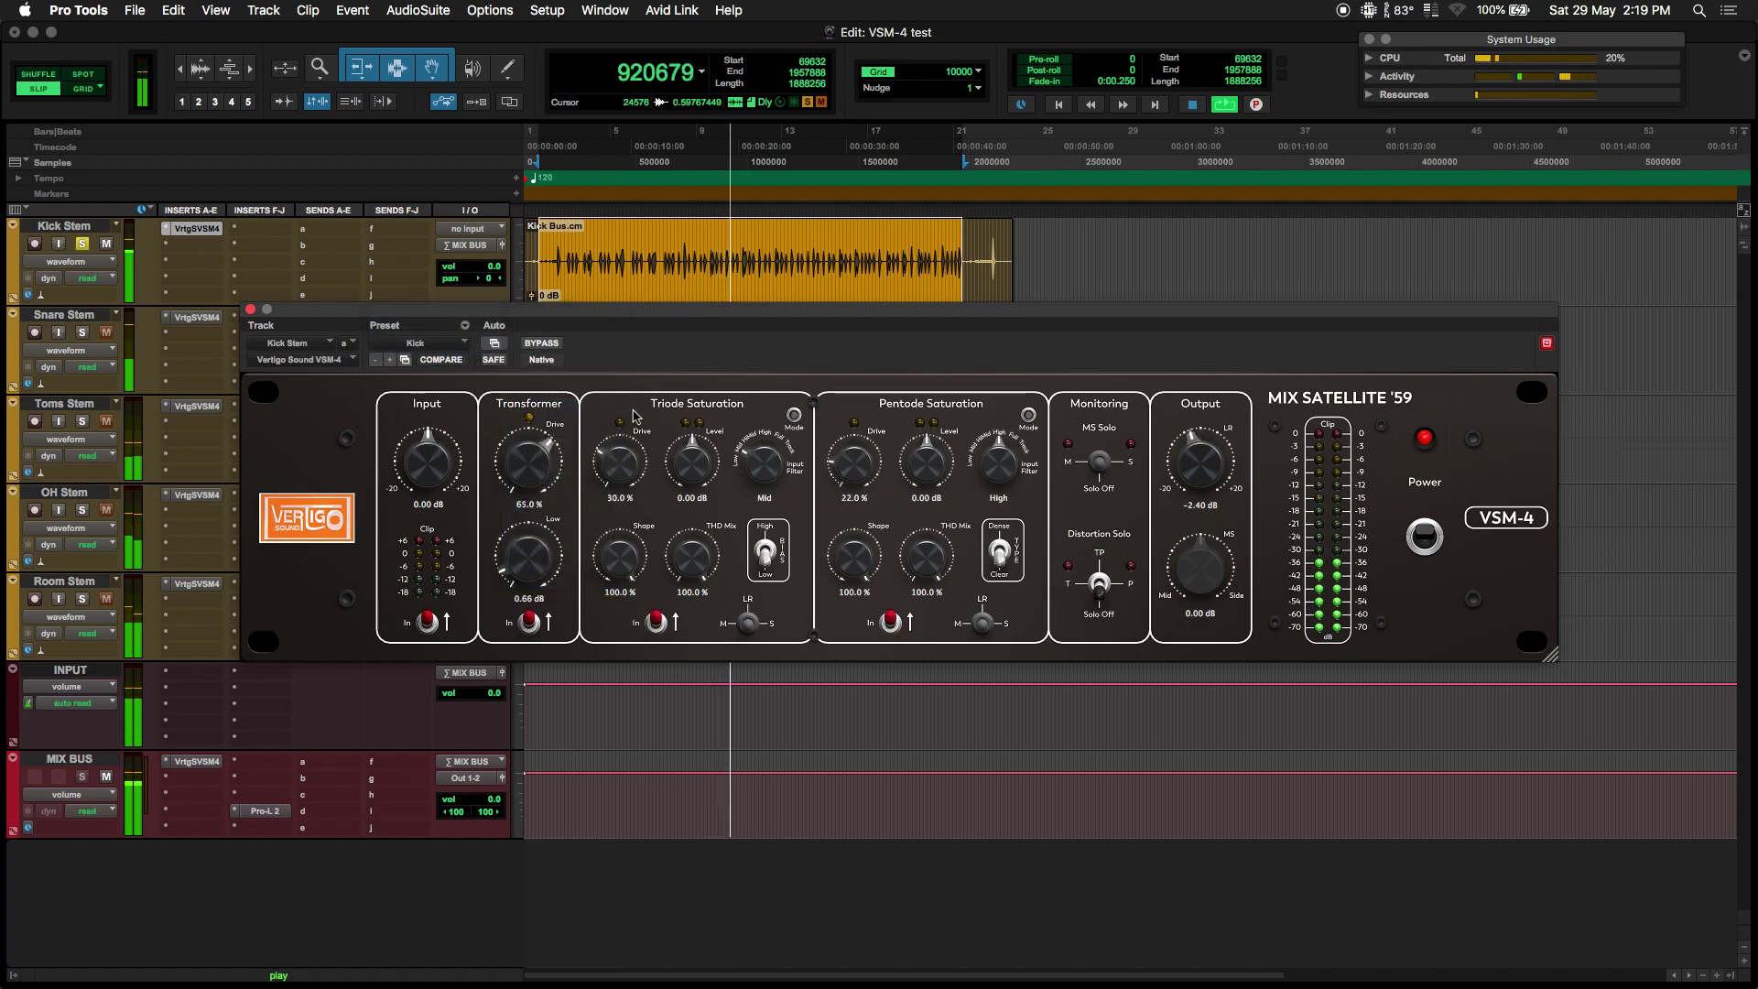
left_click_drag(699, 312, 716, 306)
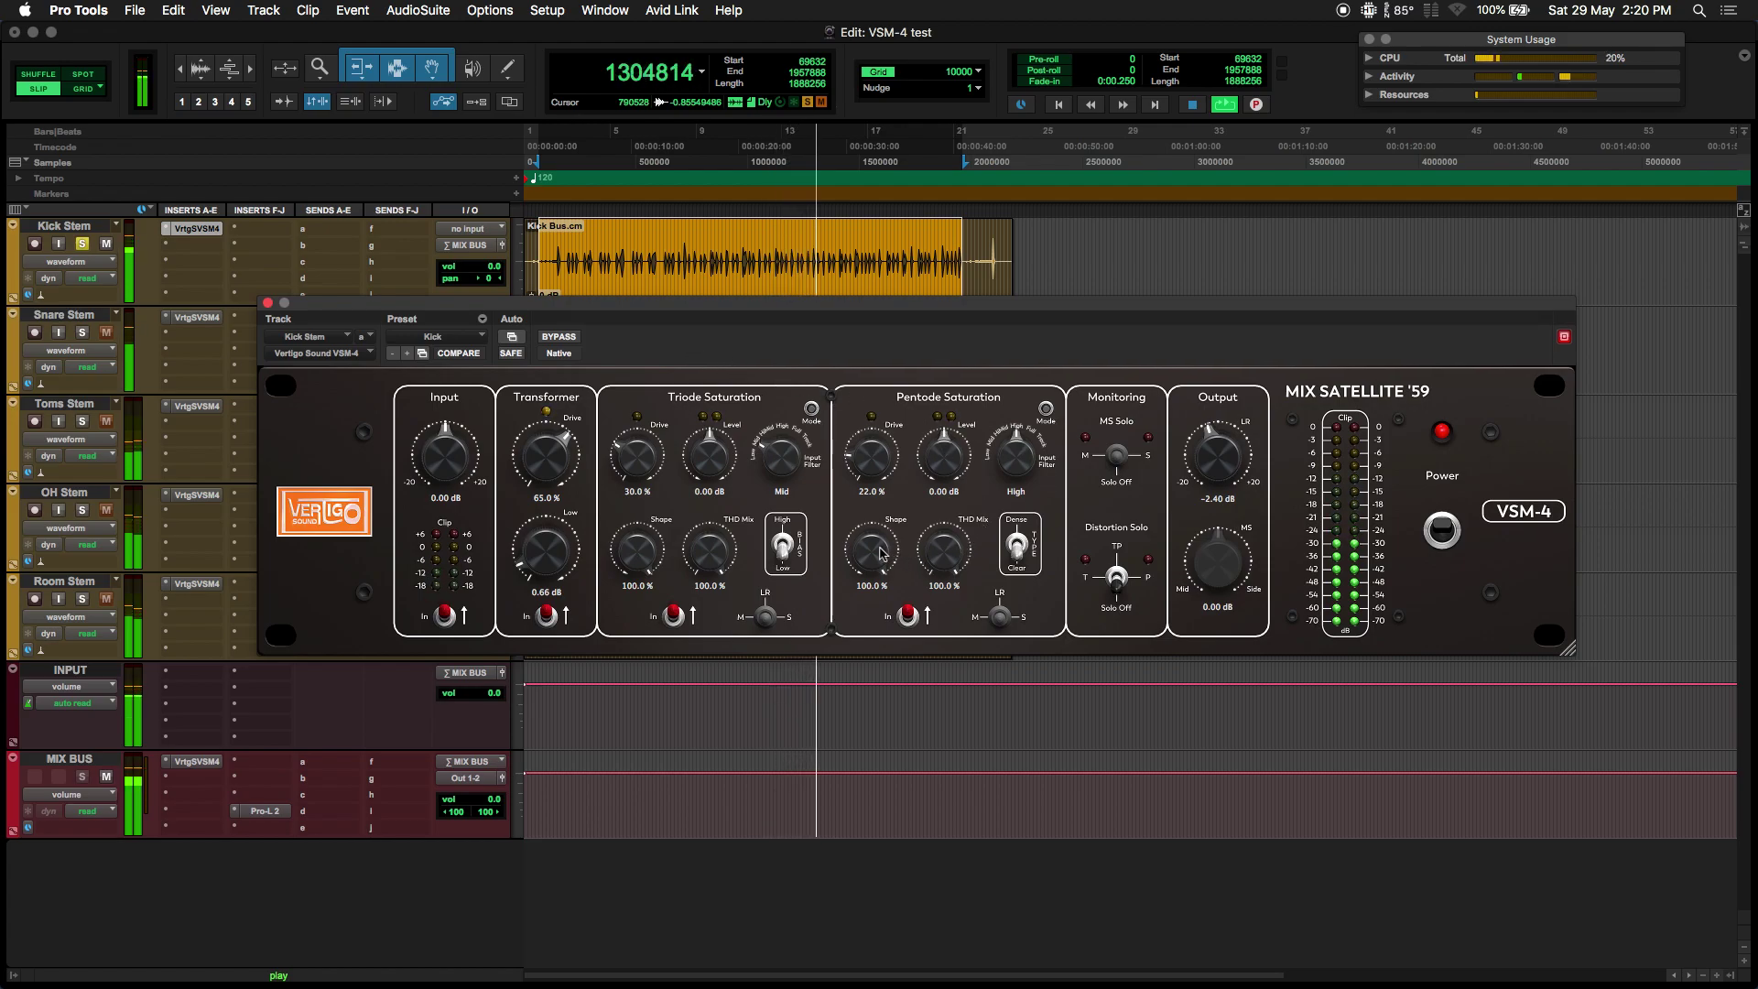
Set the kick's Pentode Drive to 41.7%, Triode Drive to 28.1% and Transformer Low to 2.40 dB
left_click_drag(877, 477, 911, 426)
mouse_move(648, 459)
left_mouse_down()
mouse_move(710, 341)
mouse_move(675, 381)
mouse_move(655, 462)
left_mouse_up()
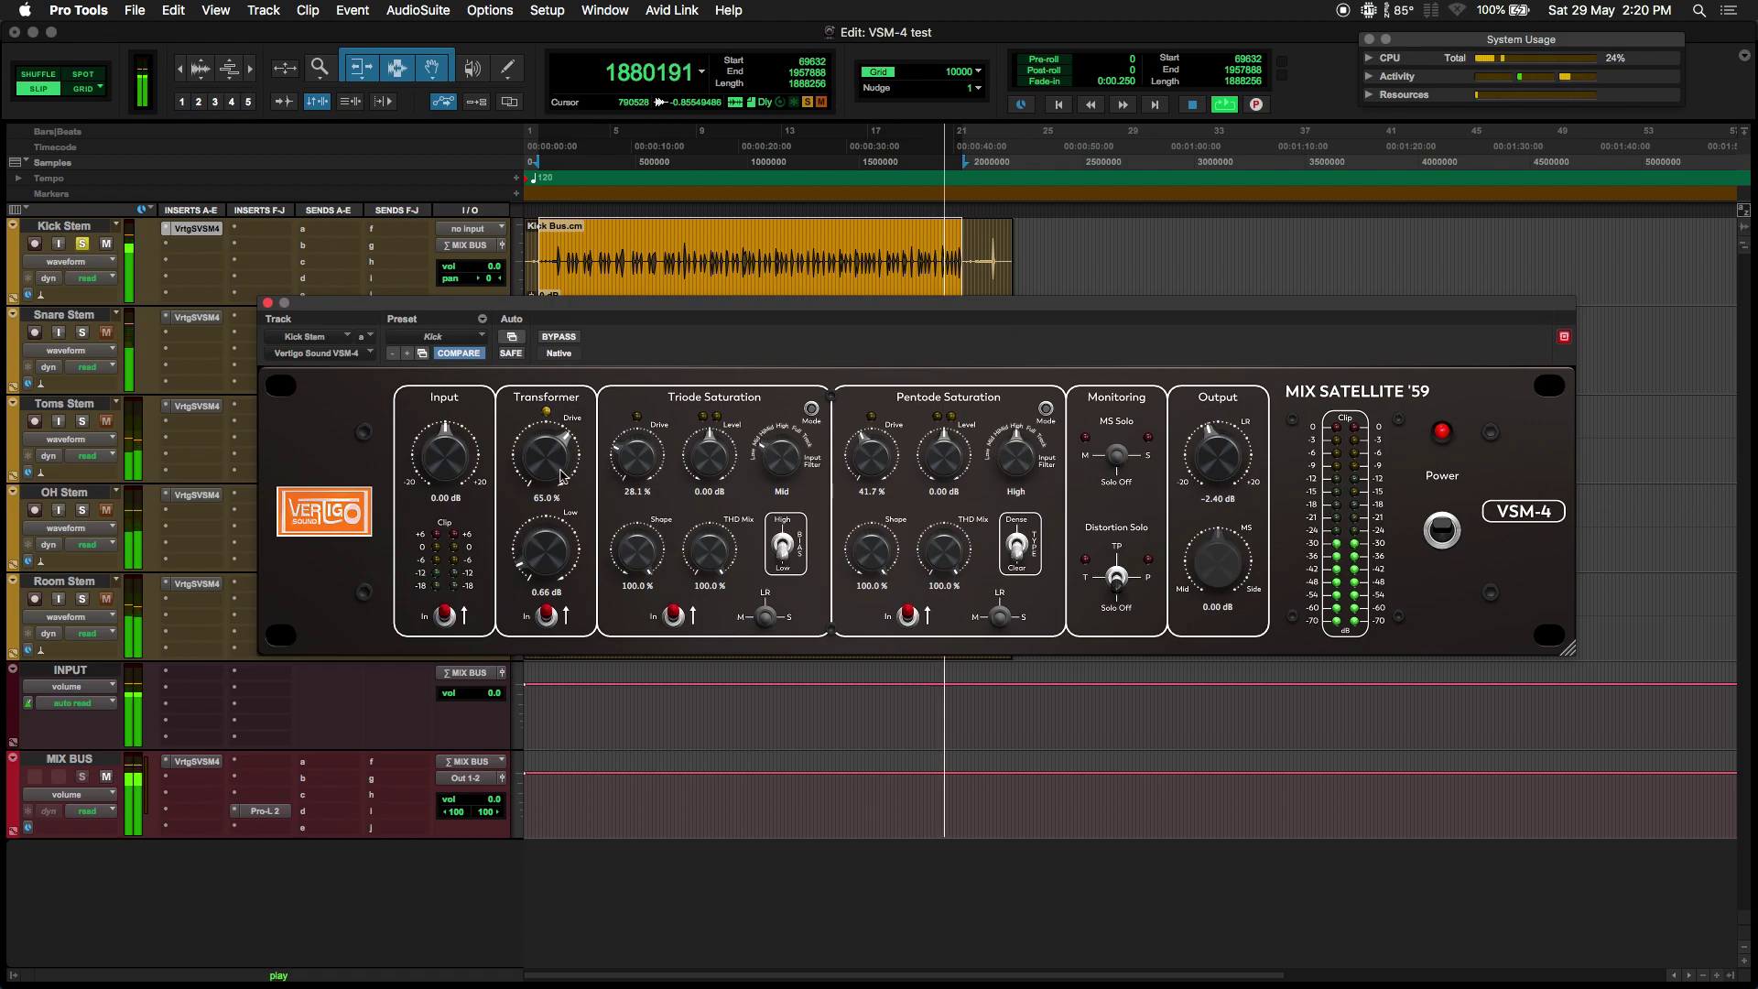
left_click_drag(547, 554, 579, 505)
scroll(553, 549, "down", 5)
mouse_move(552, 553)
left_mouse_down()
mouse_move(514, 593)
mouse_move(539, 560)
left_mouse_up()
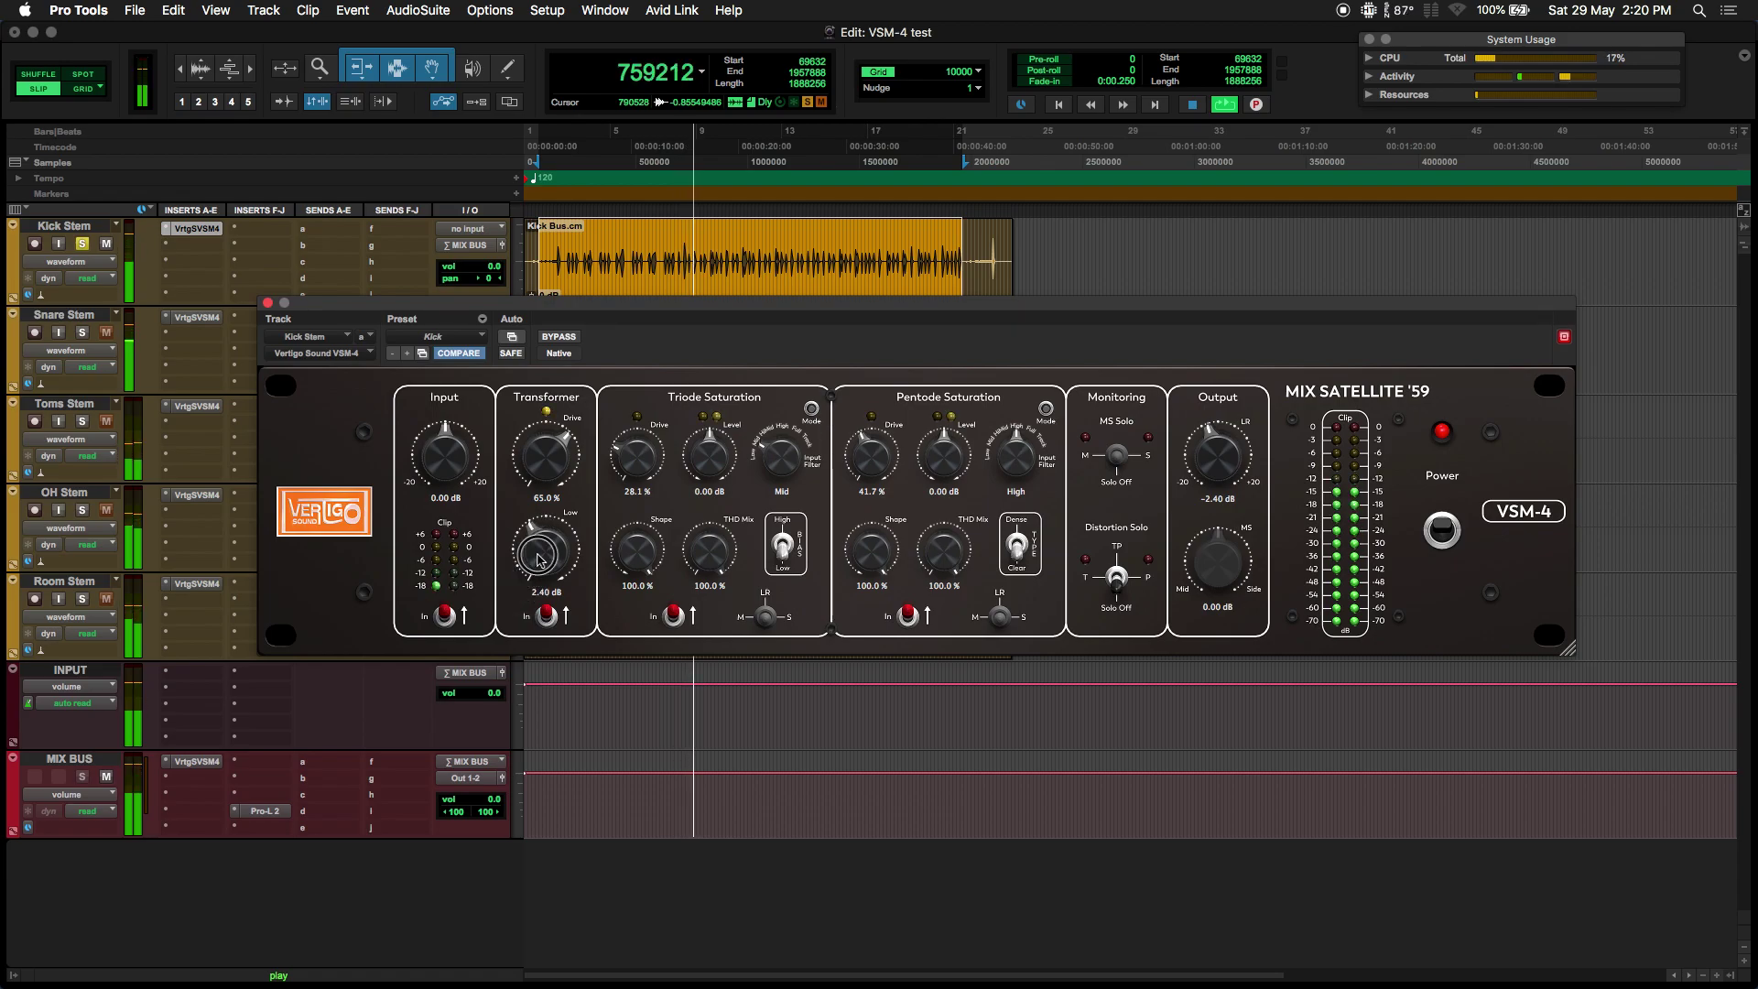
Reduce the kick's Transformer Low to 1.85 dB and Pentode Drive to 30.3%, comparing the sound against bypass around the changes
left_click(559, 336)
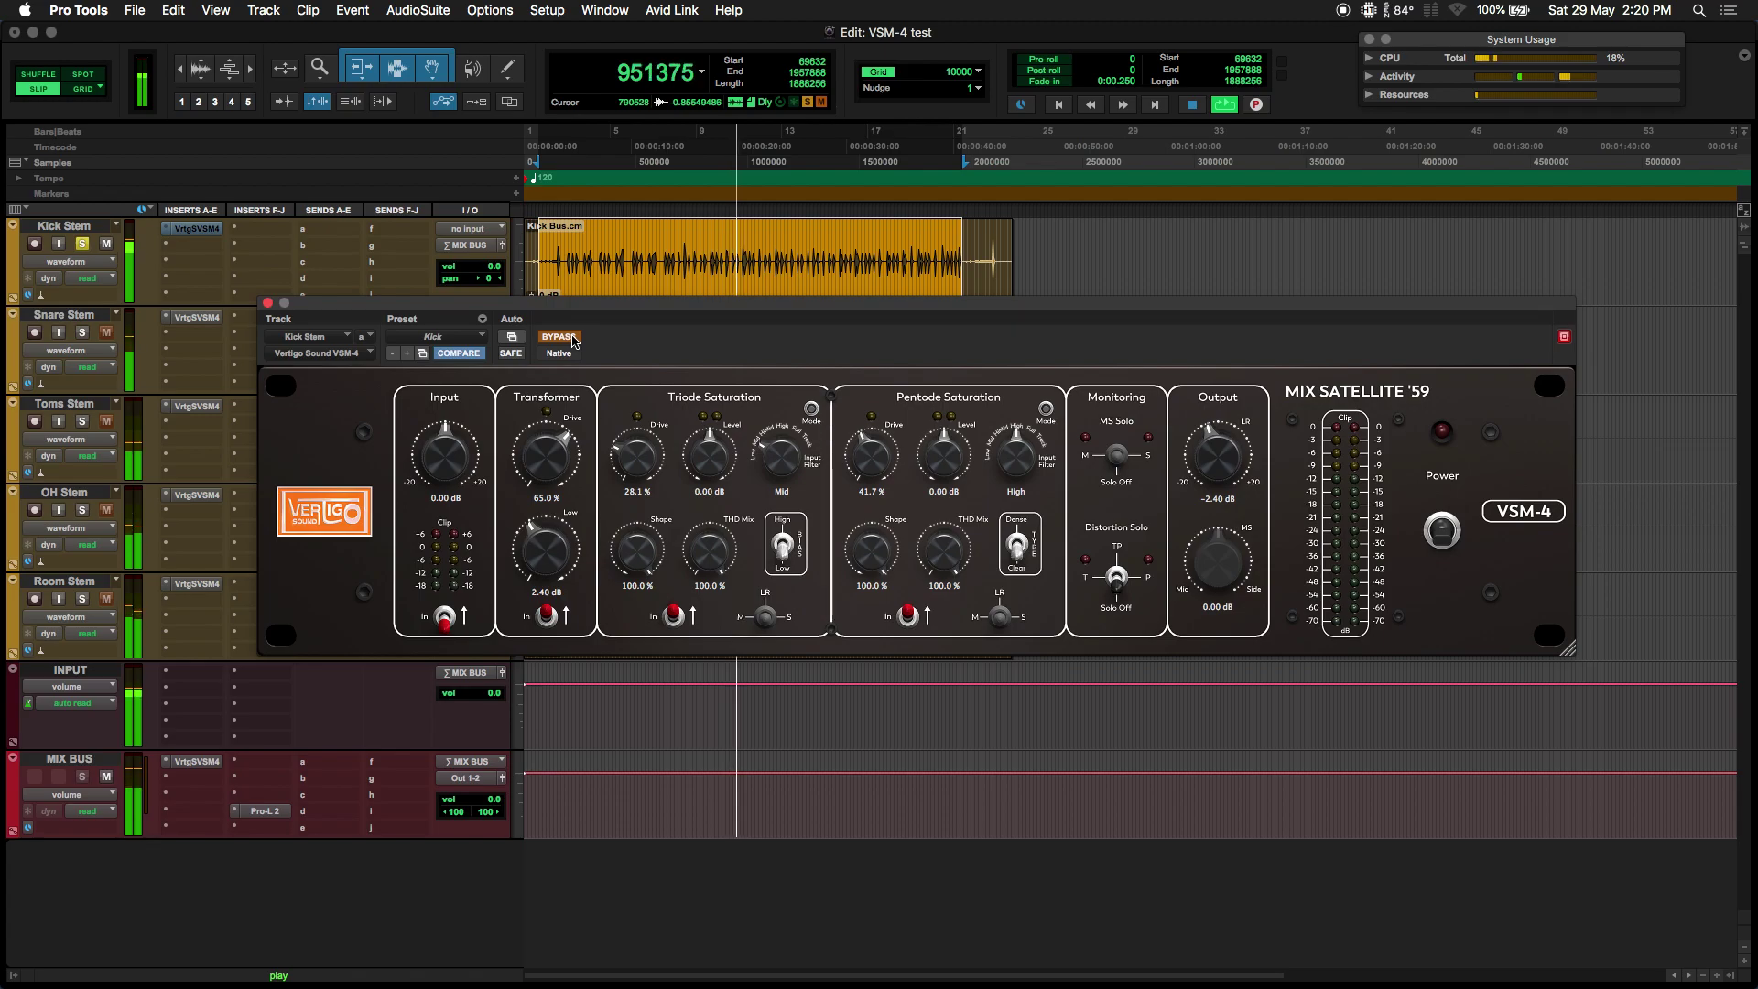
left_click(559, 337)
left_click_drag(545, 551, 526, 577)
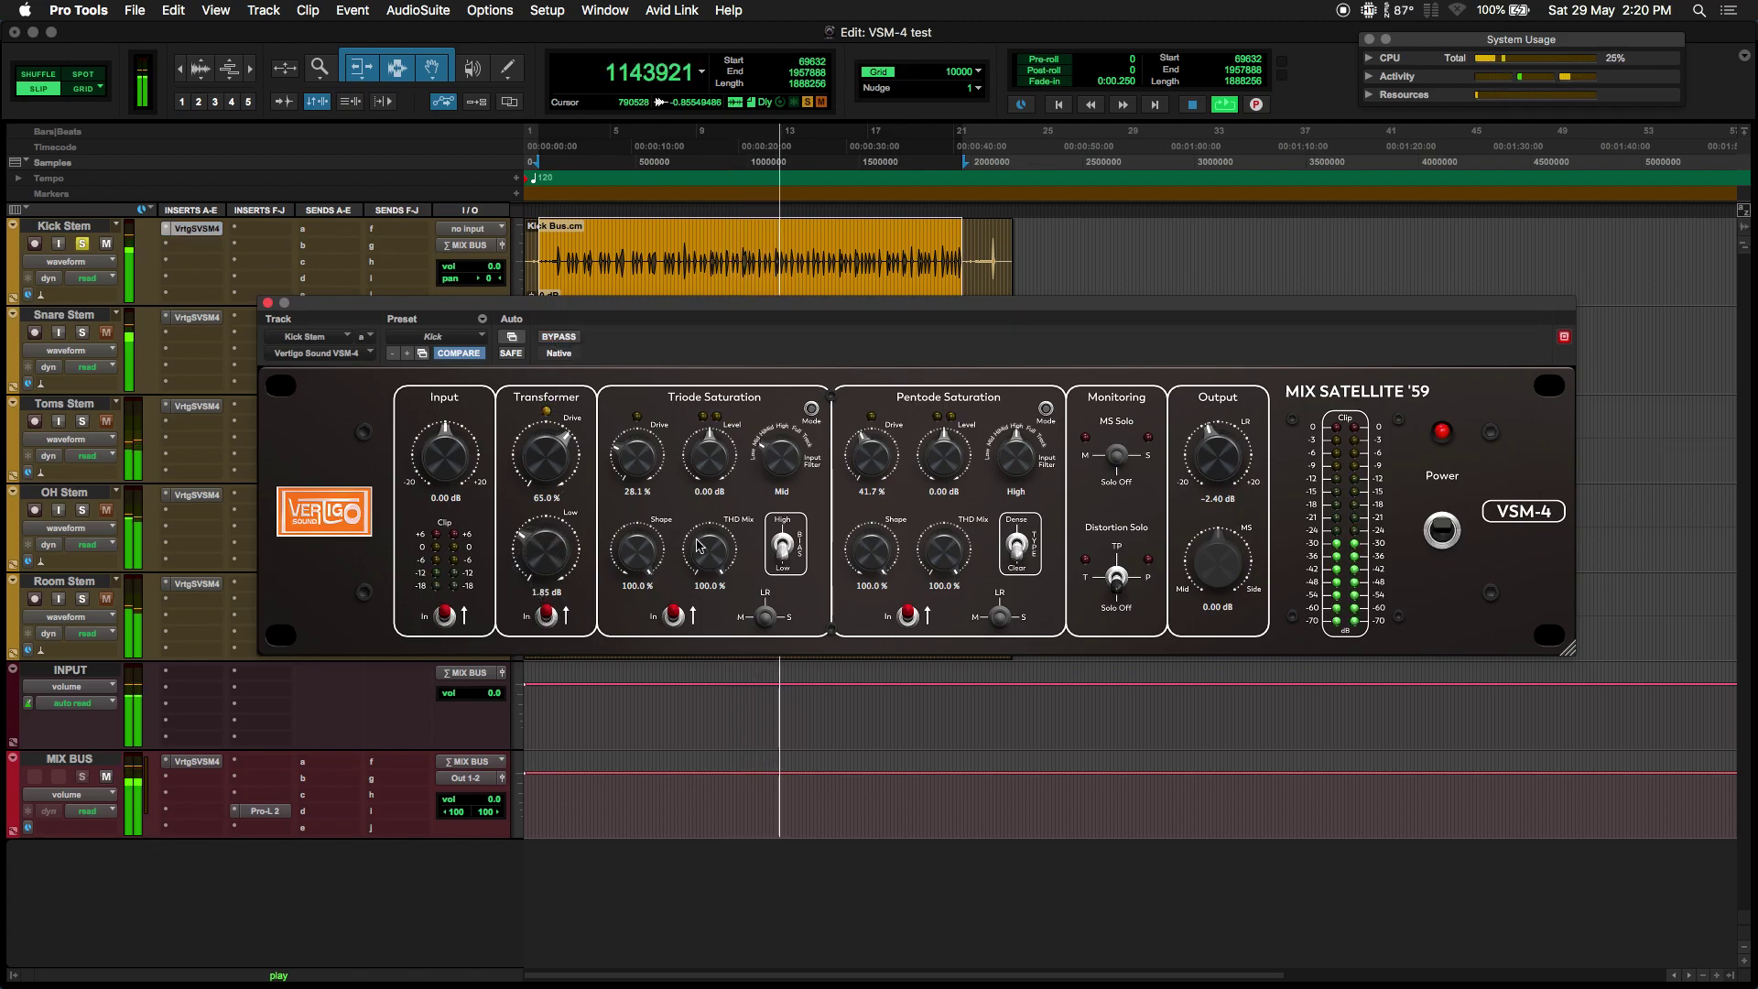
left_click_drag(866, 450, 845, 505)
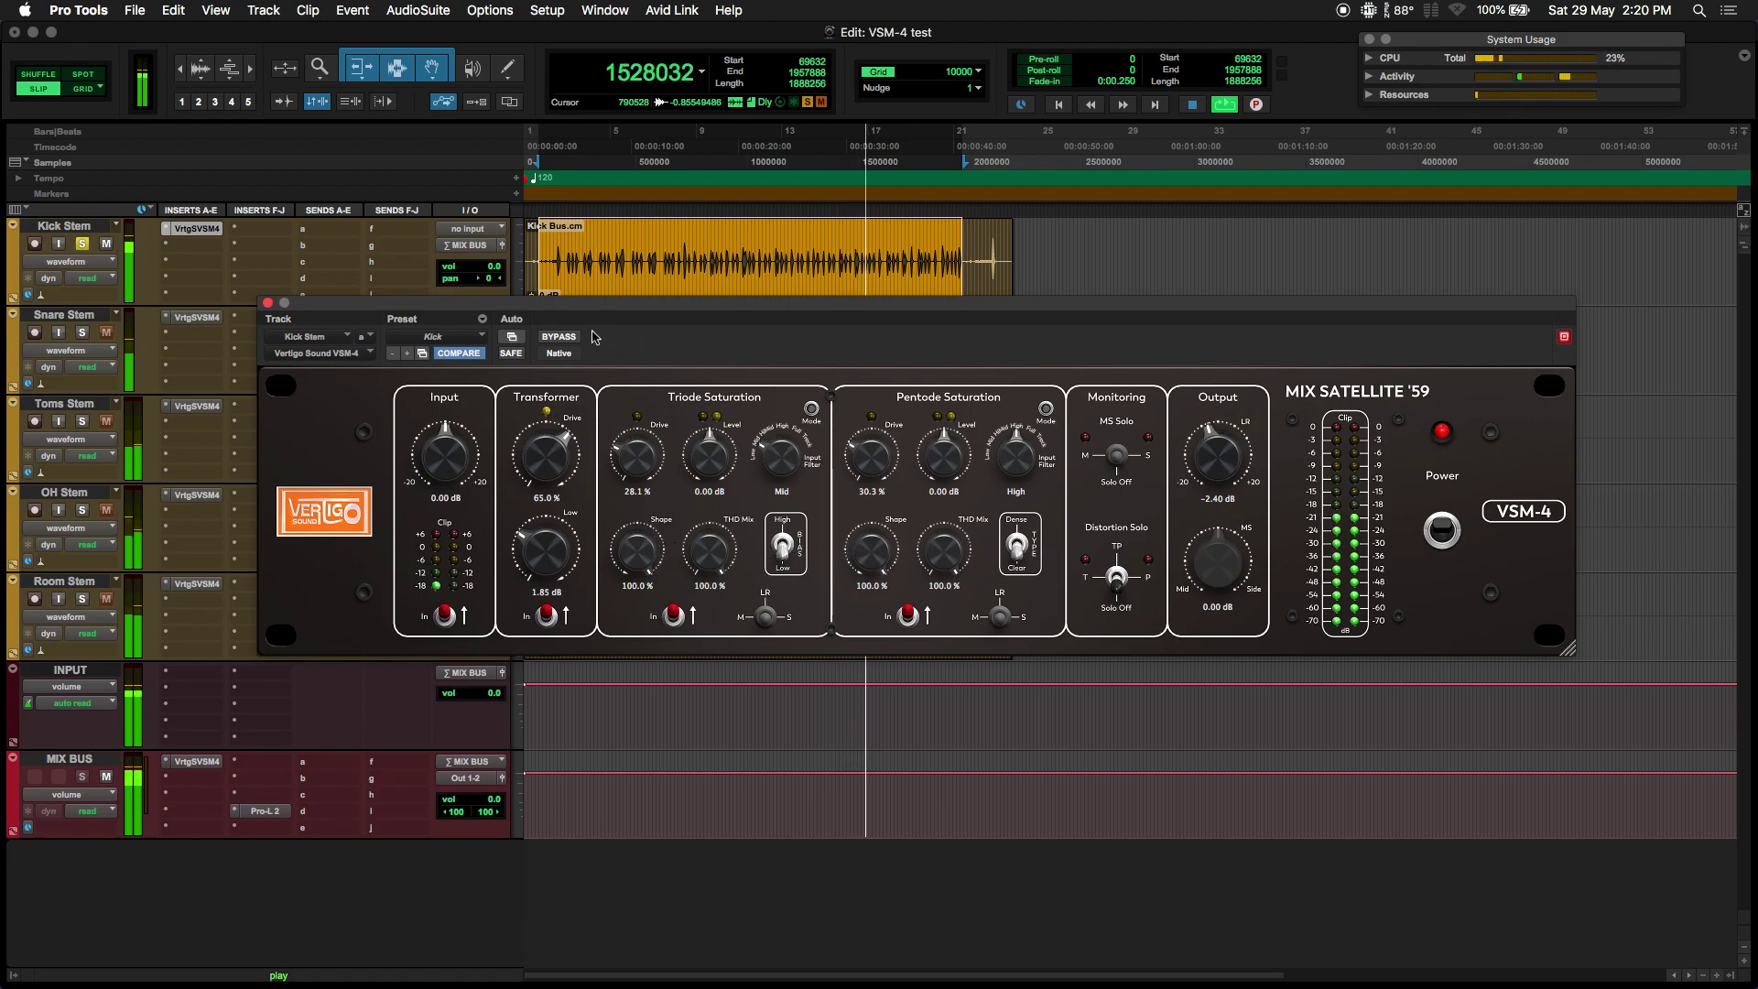
left_click(560, 337)
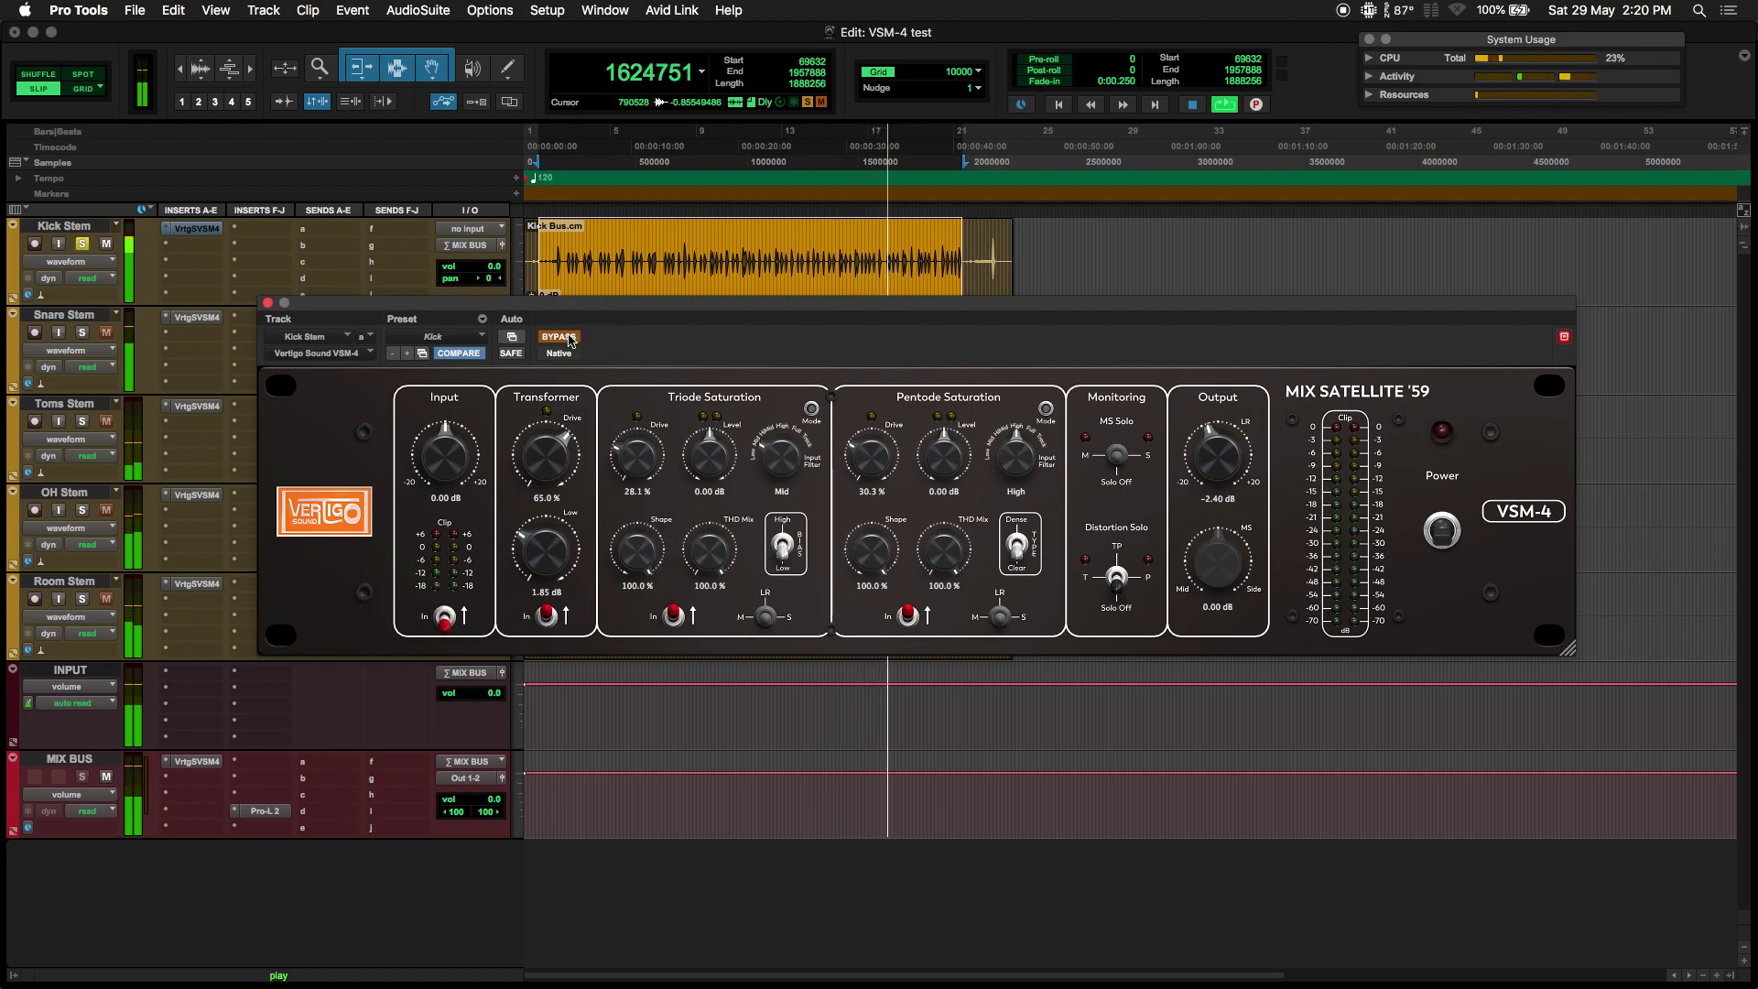
left_click(570, 338)
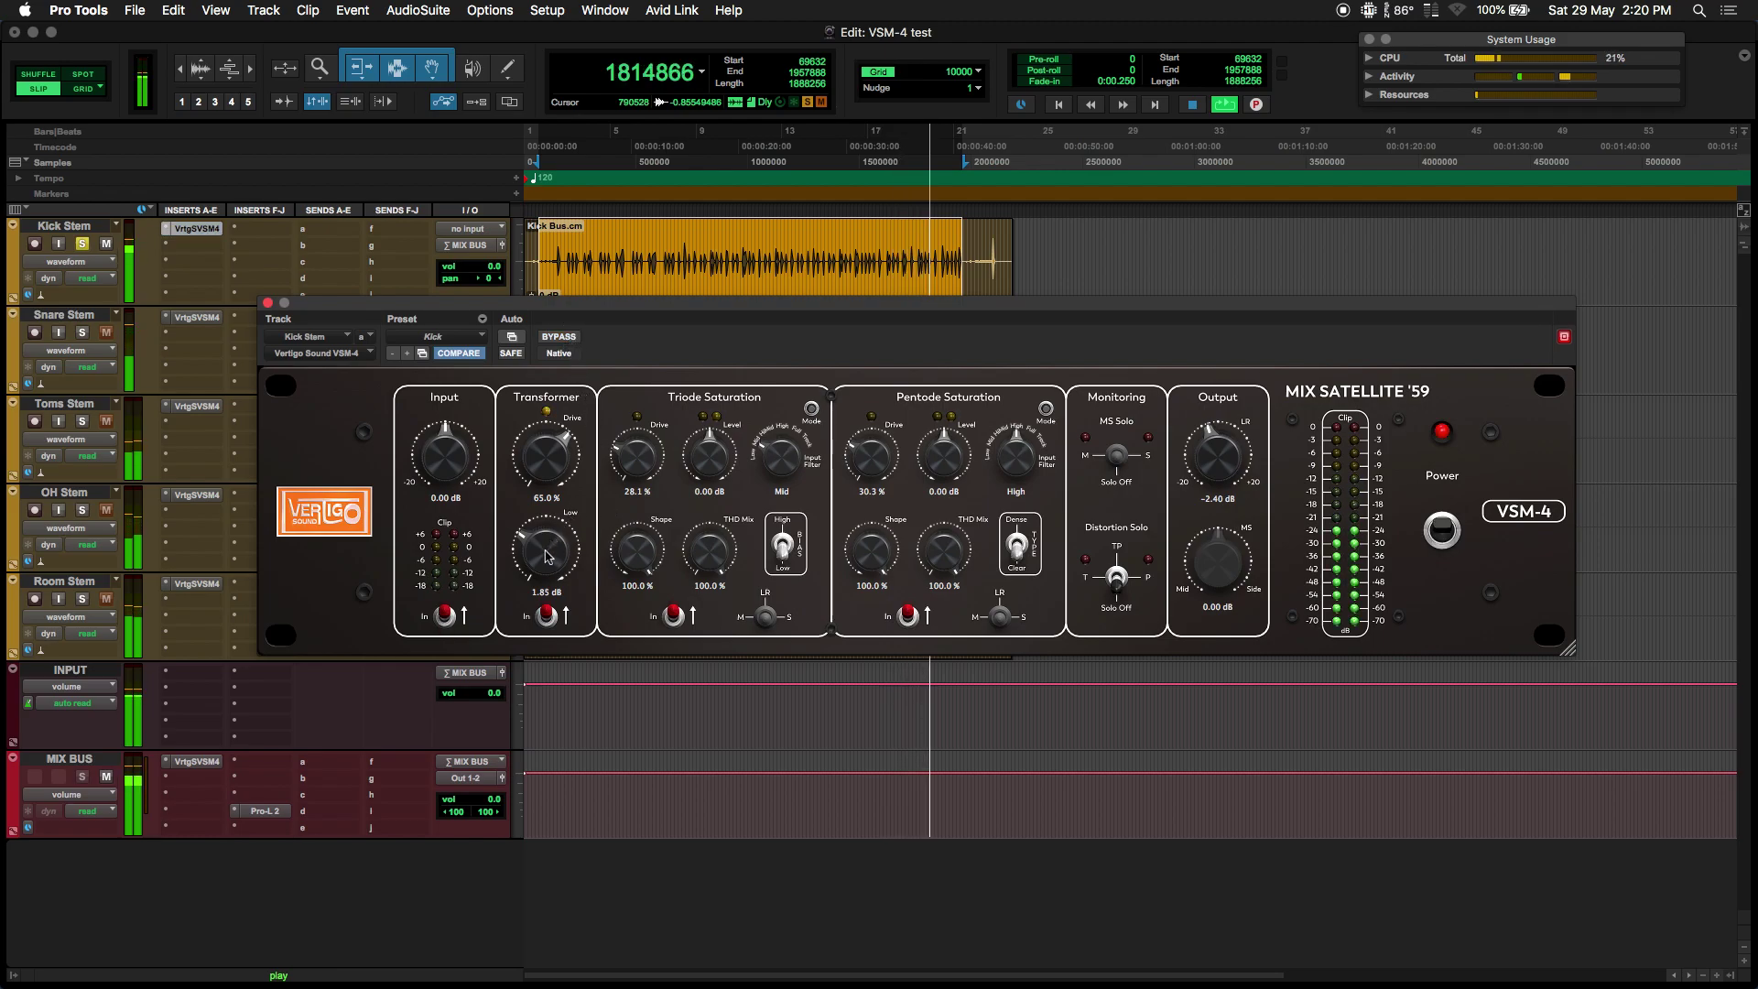
Set the kick's Transformer Low to 6.00 dB and compare the processed sound with bypass
left_click_drag(545, 555, 547, 547)
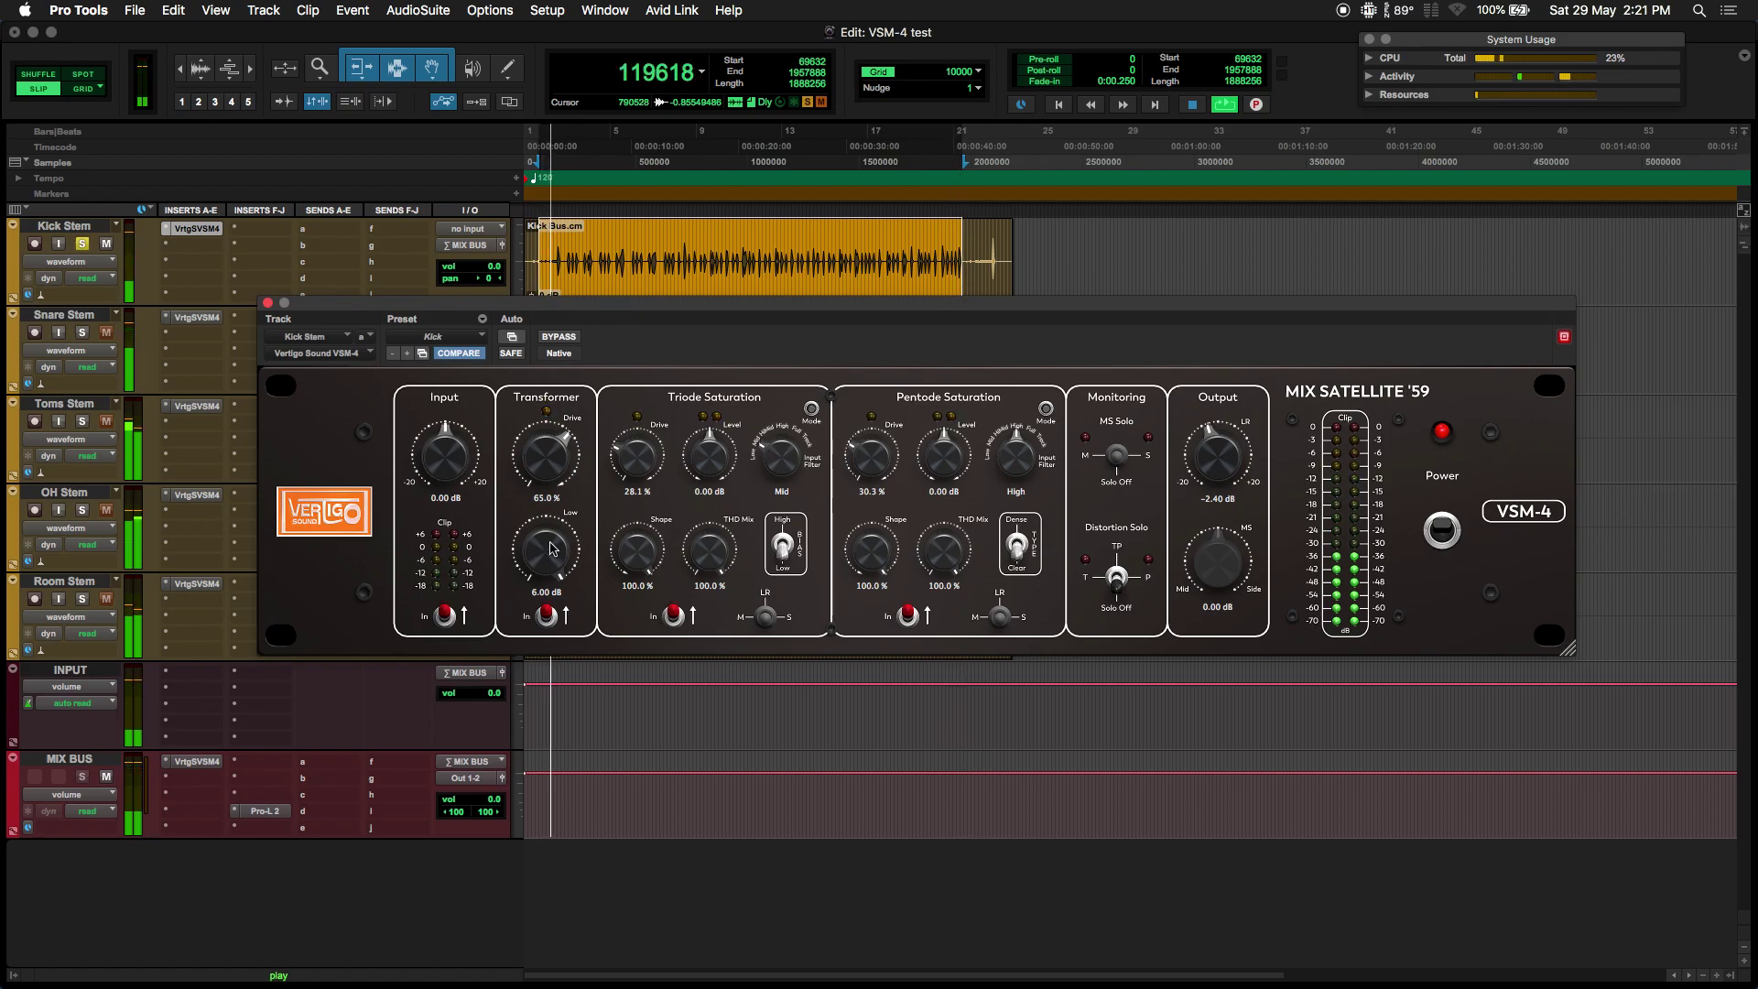
left_click(559, 337)
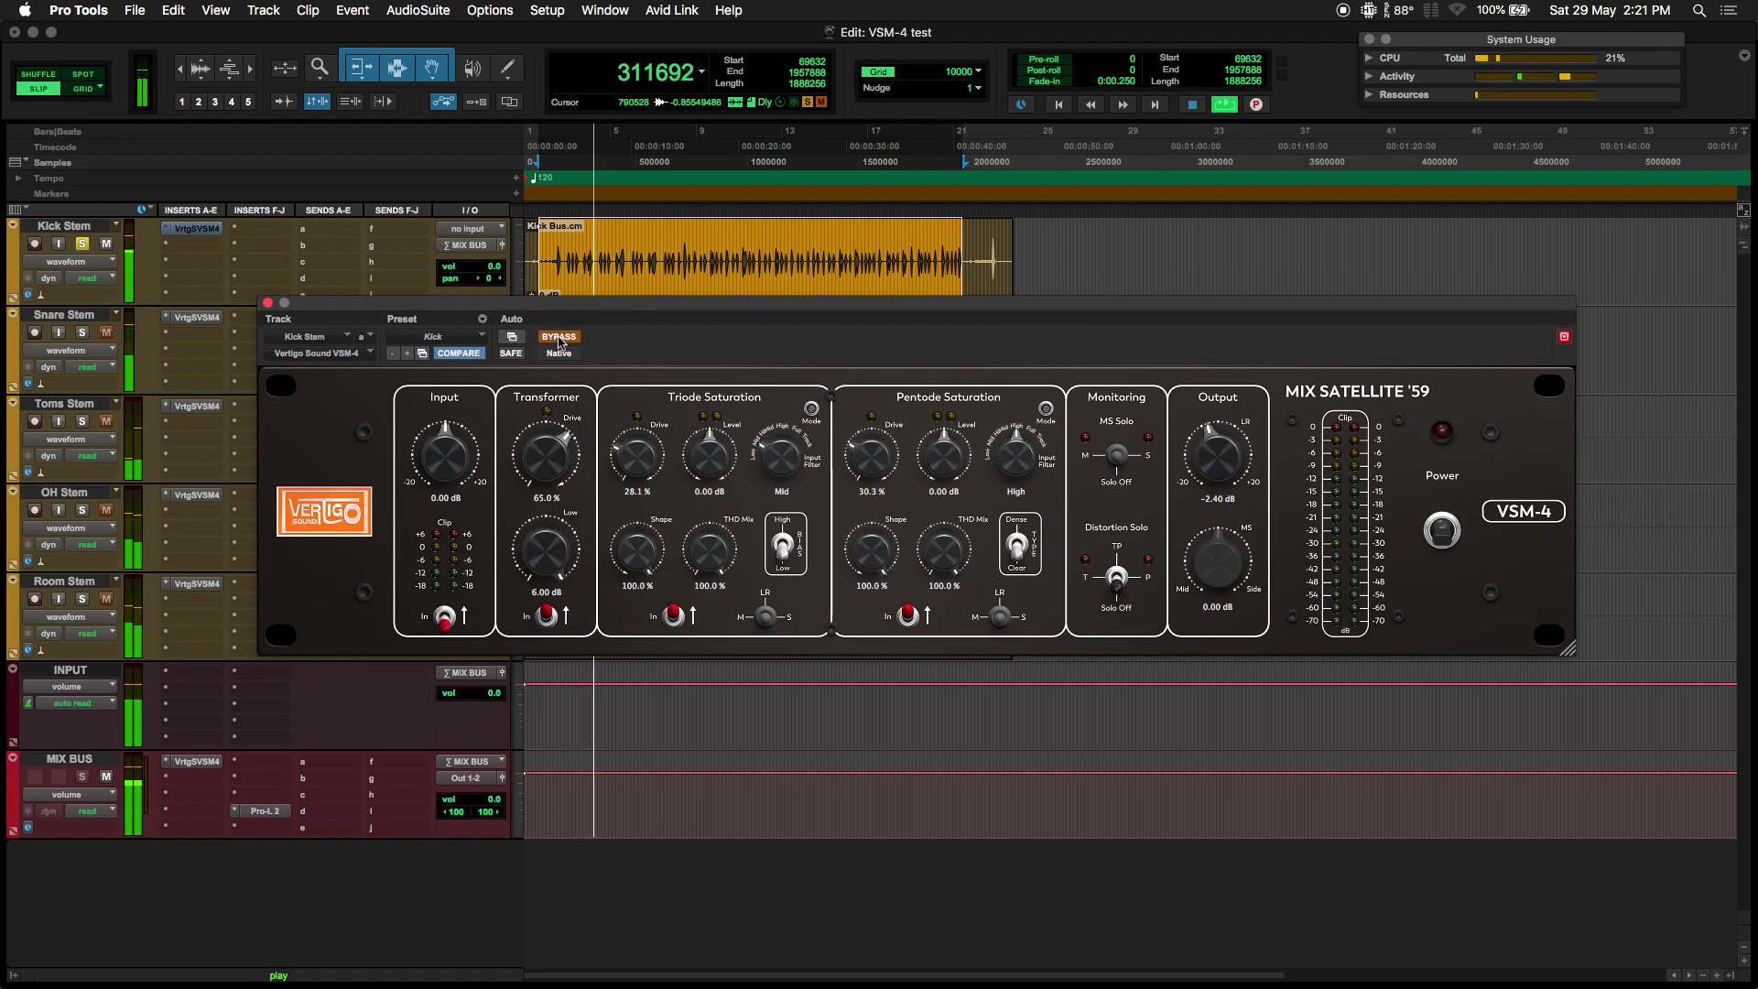
left_click(559, 338)
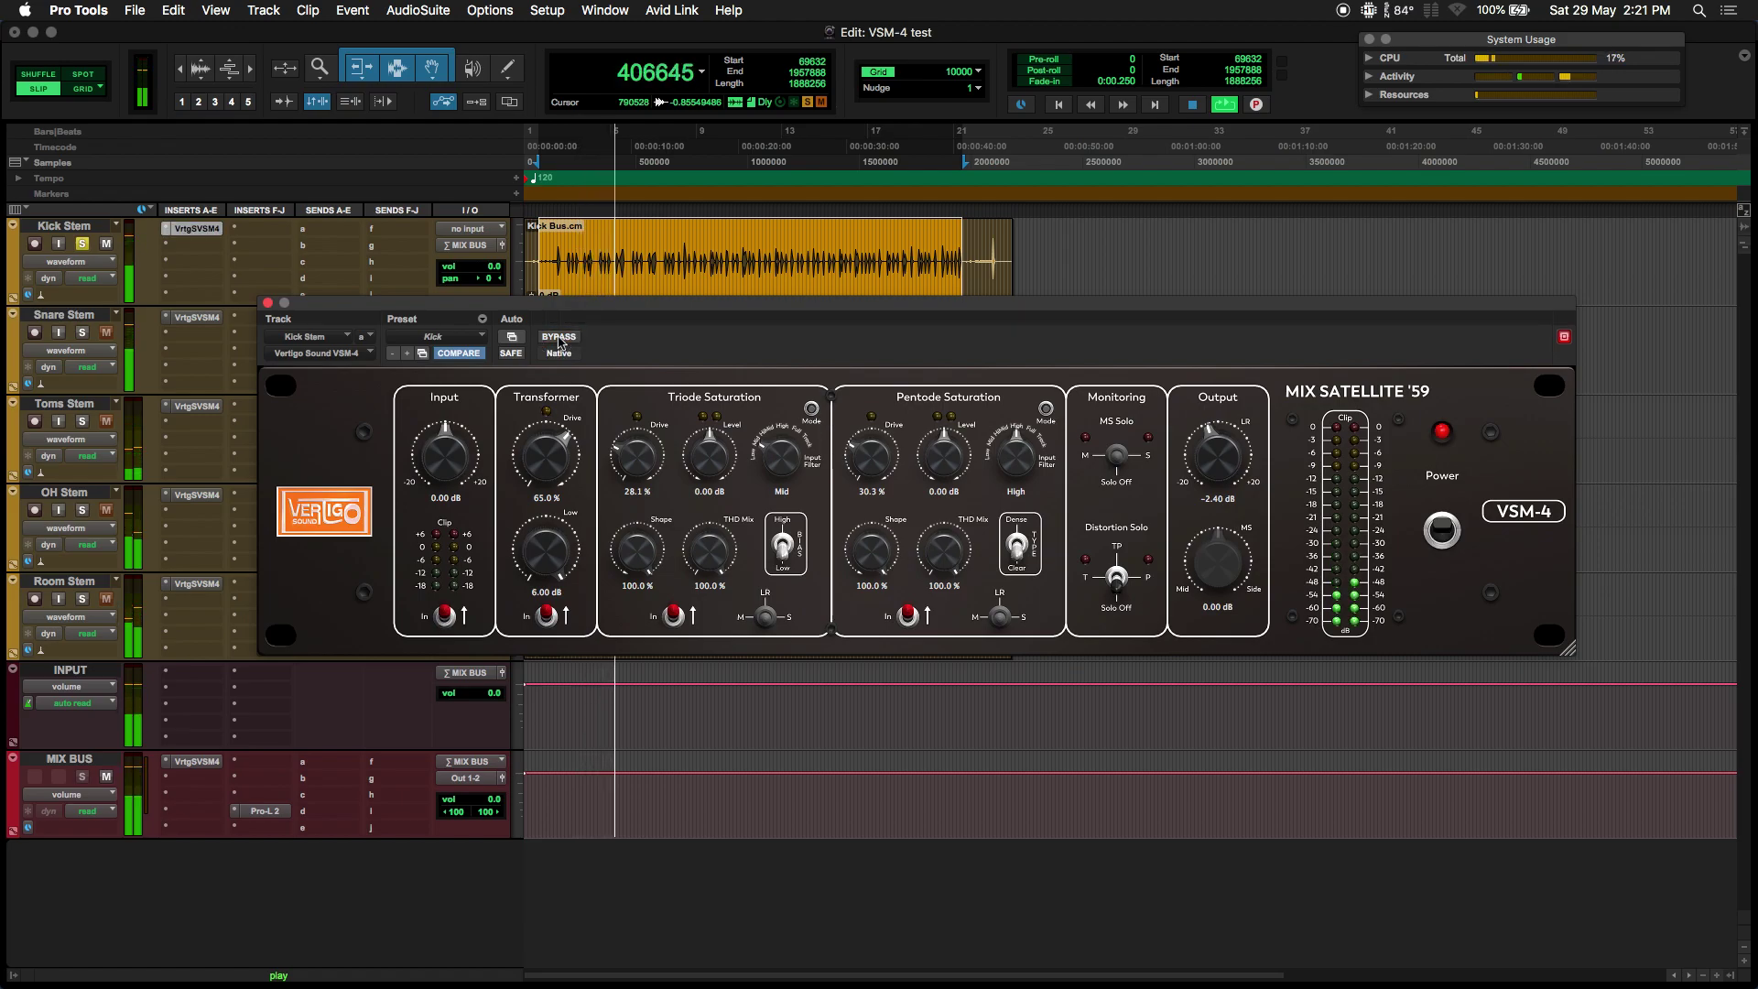
Switch the solo from the Kick Stem to the Snare Stem and load the Snare factory preset in its VSM-4 insert
left_click(267, 302)
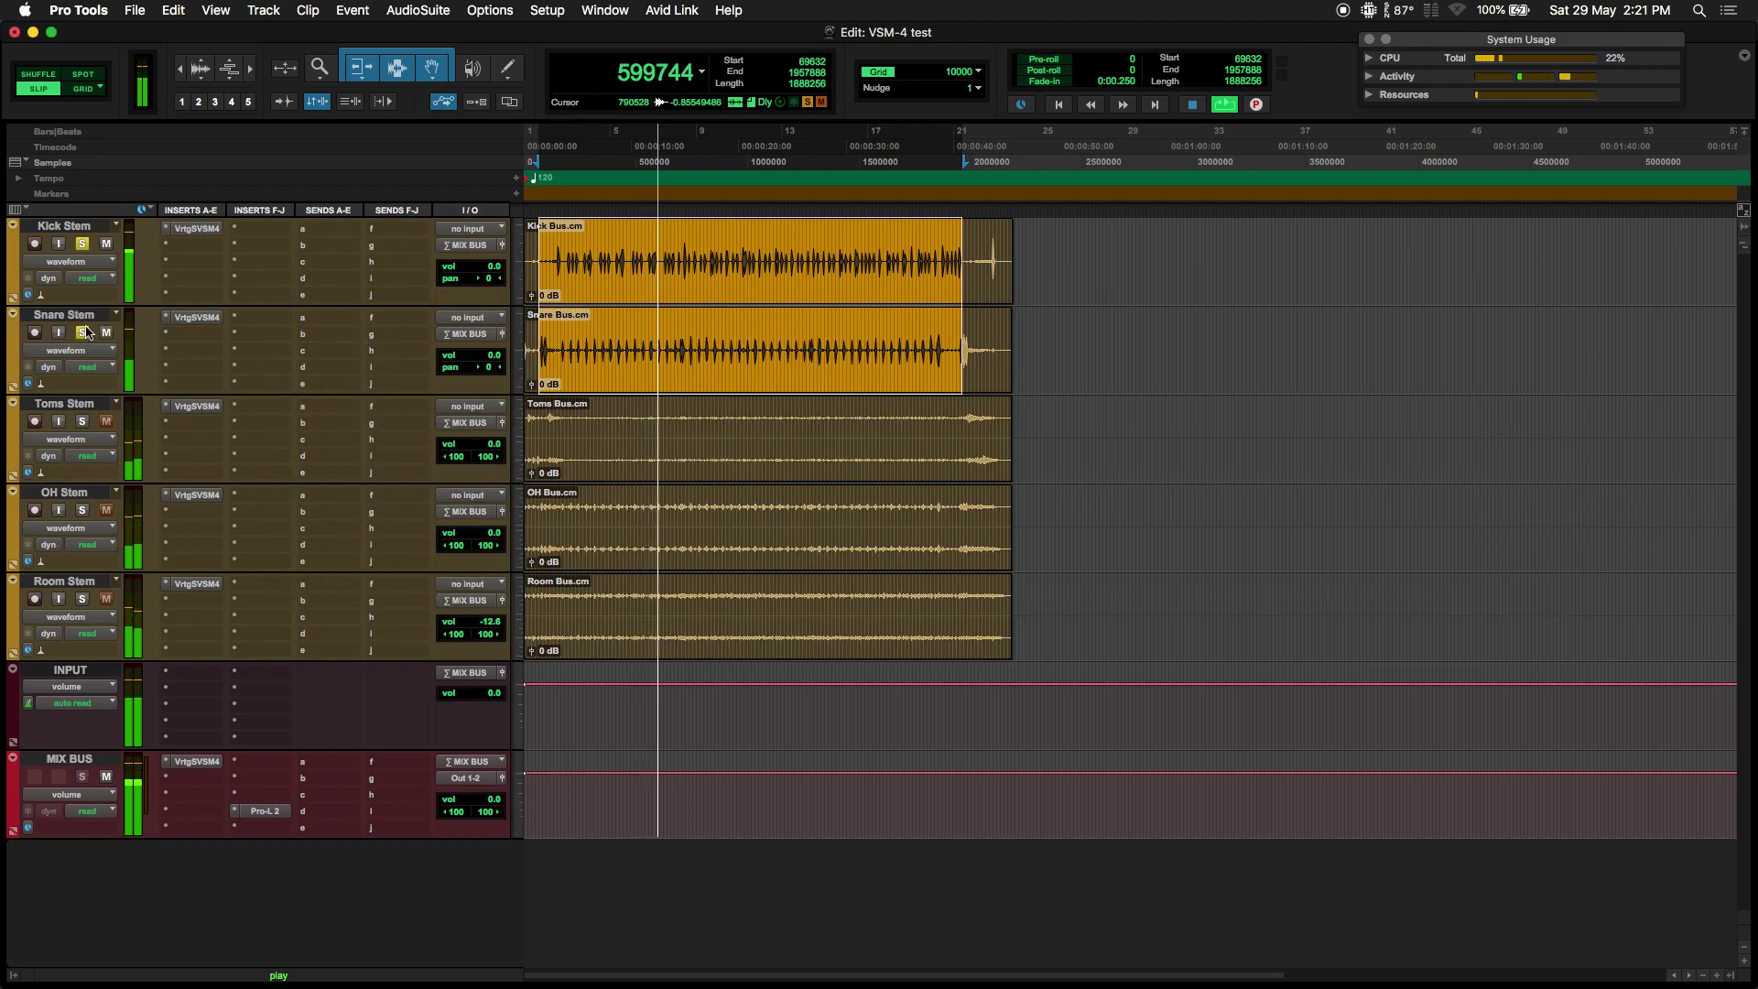
left_click(82, 246)
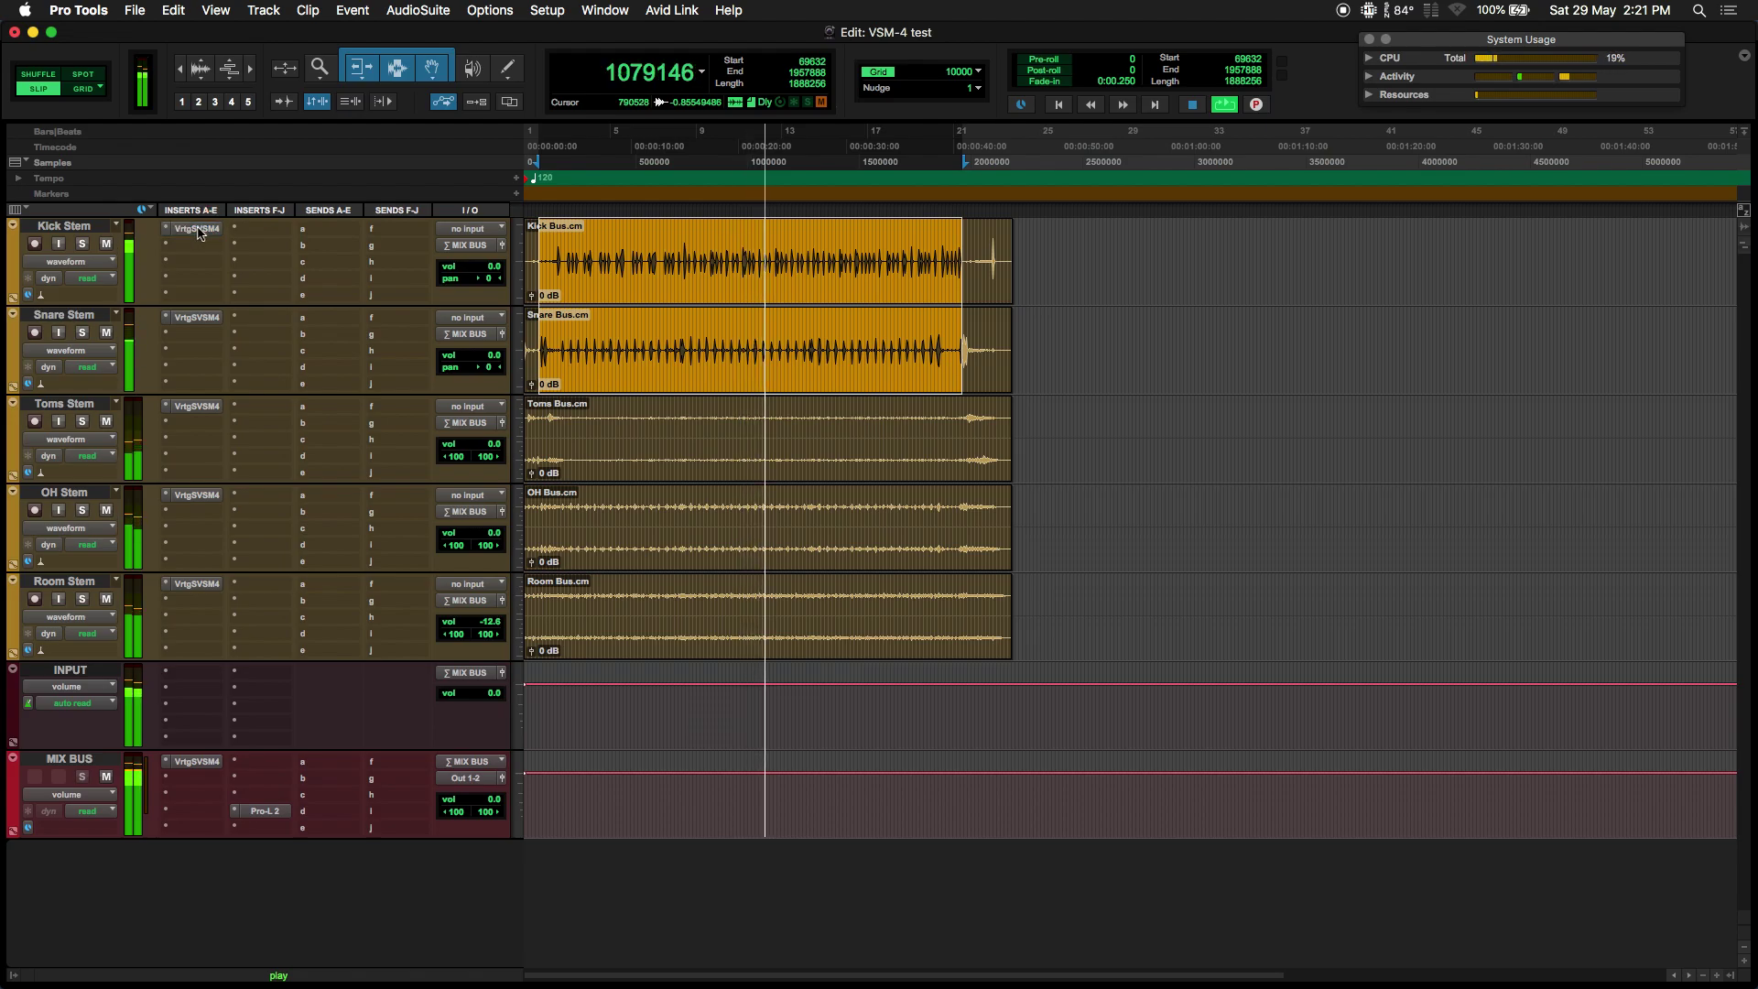
left_click(212, 319)
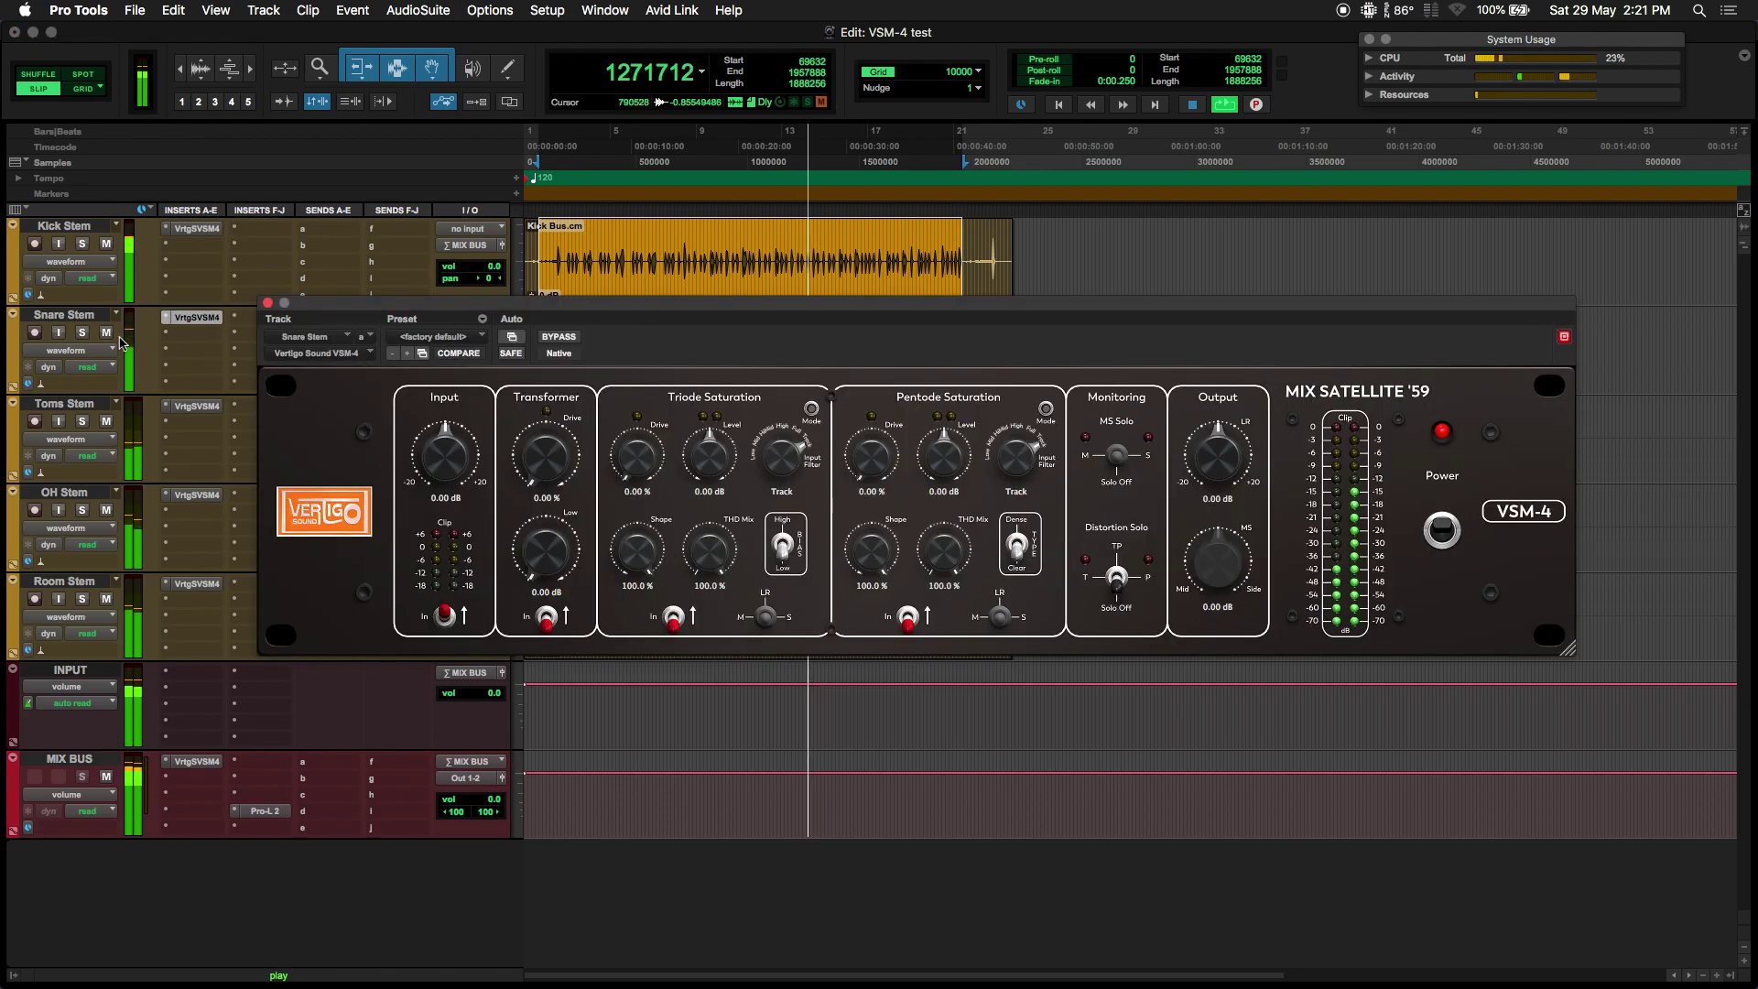
key("shift+s")
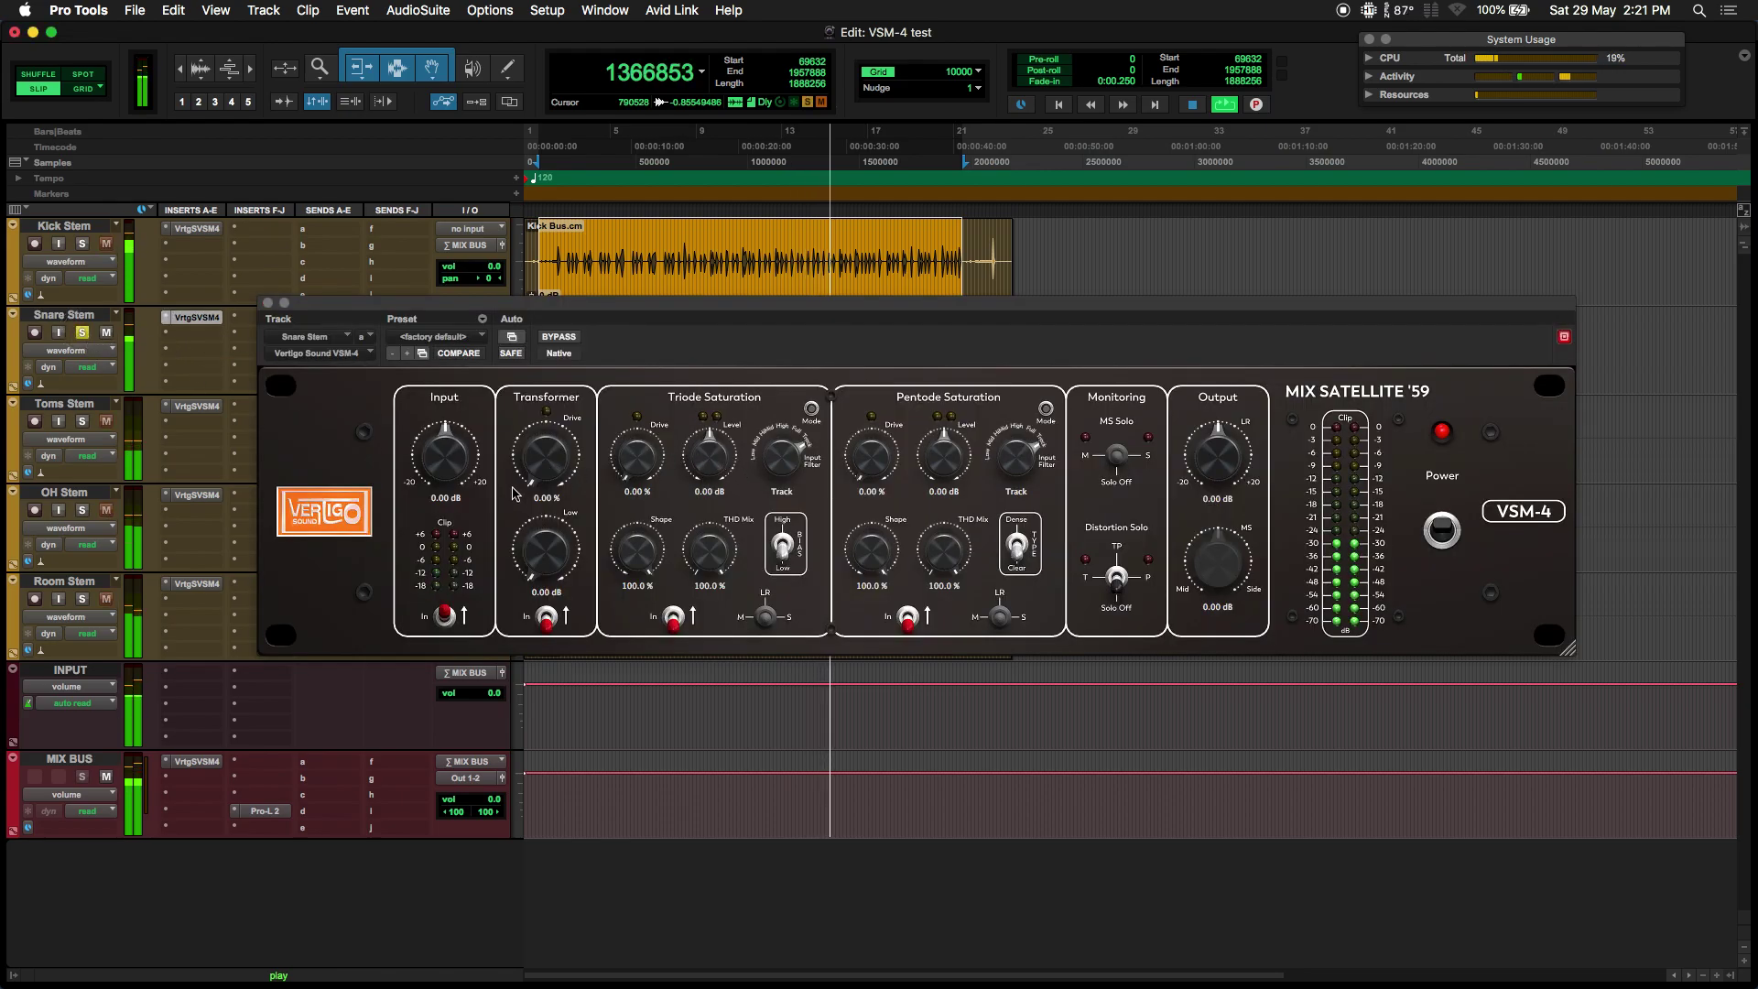
left_click(461, 341)
mouse_move(485, 307)
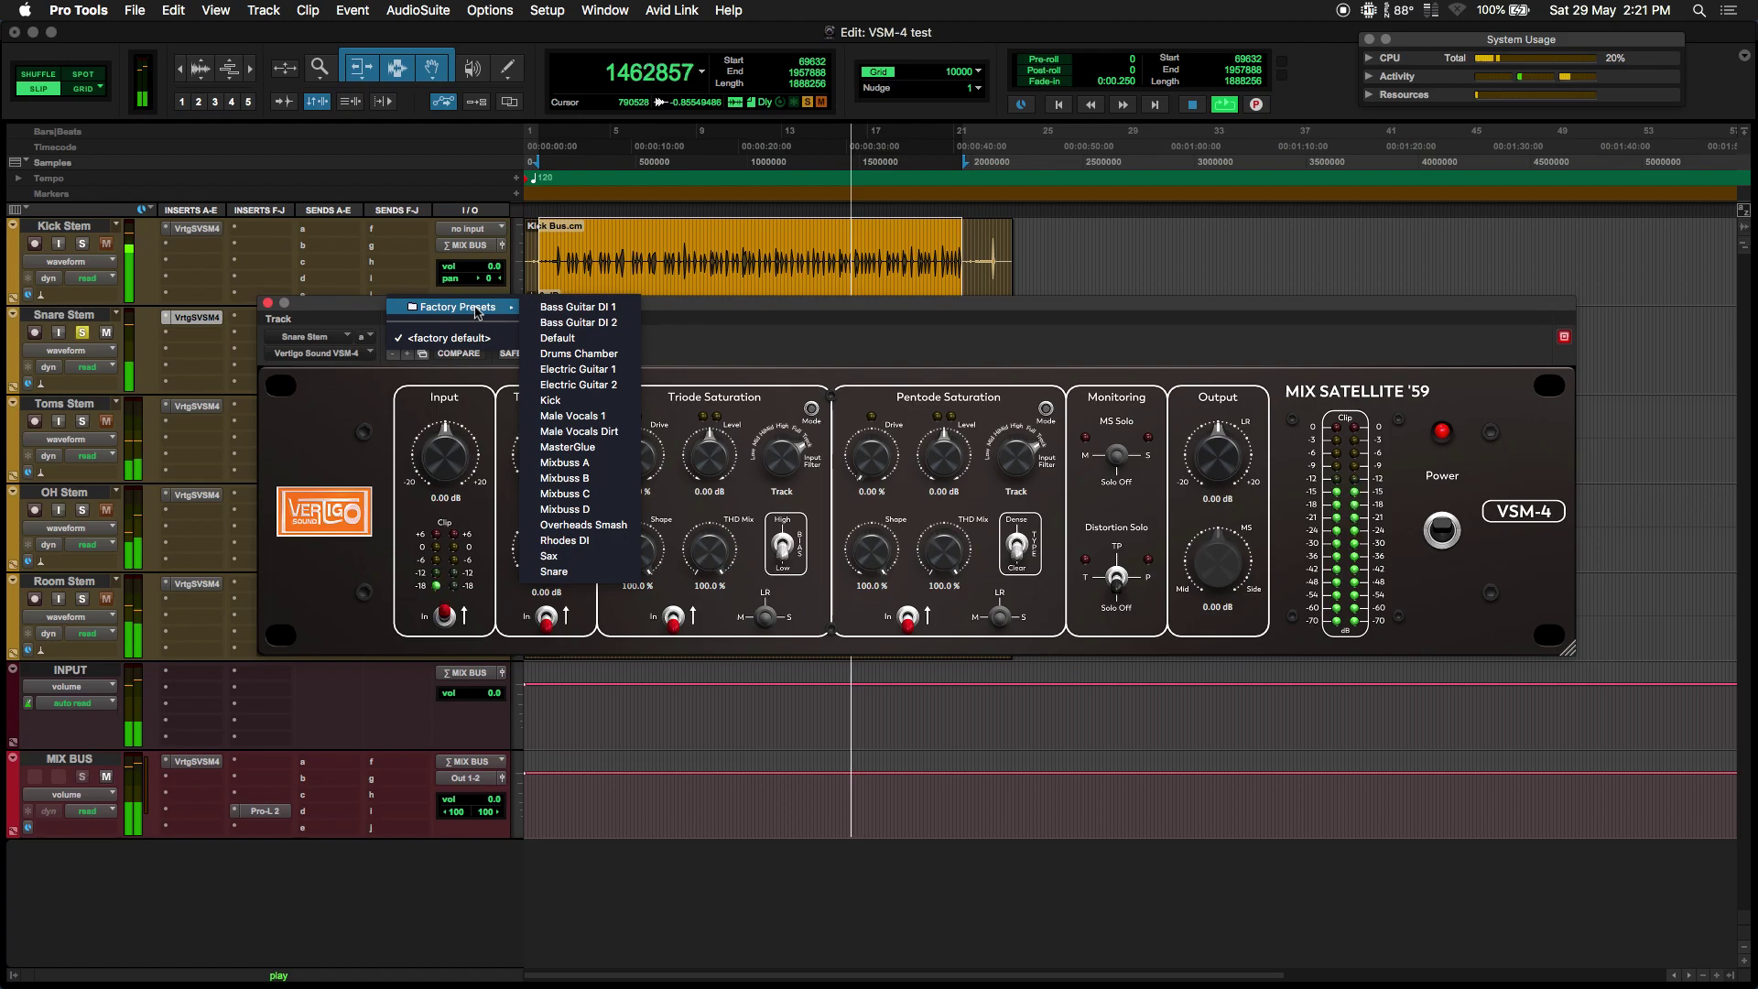
left_click(554, 571)
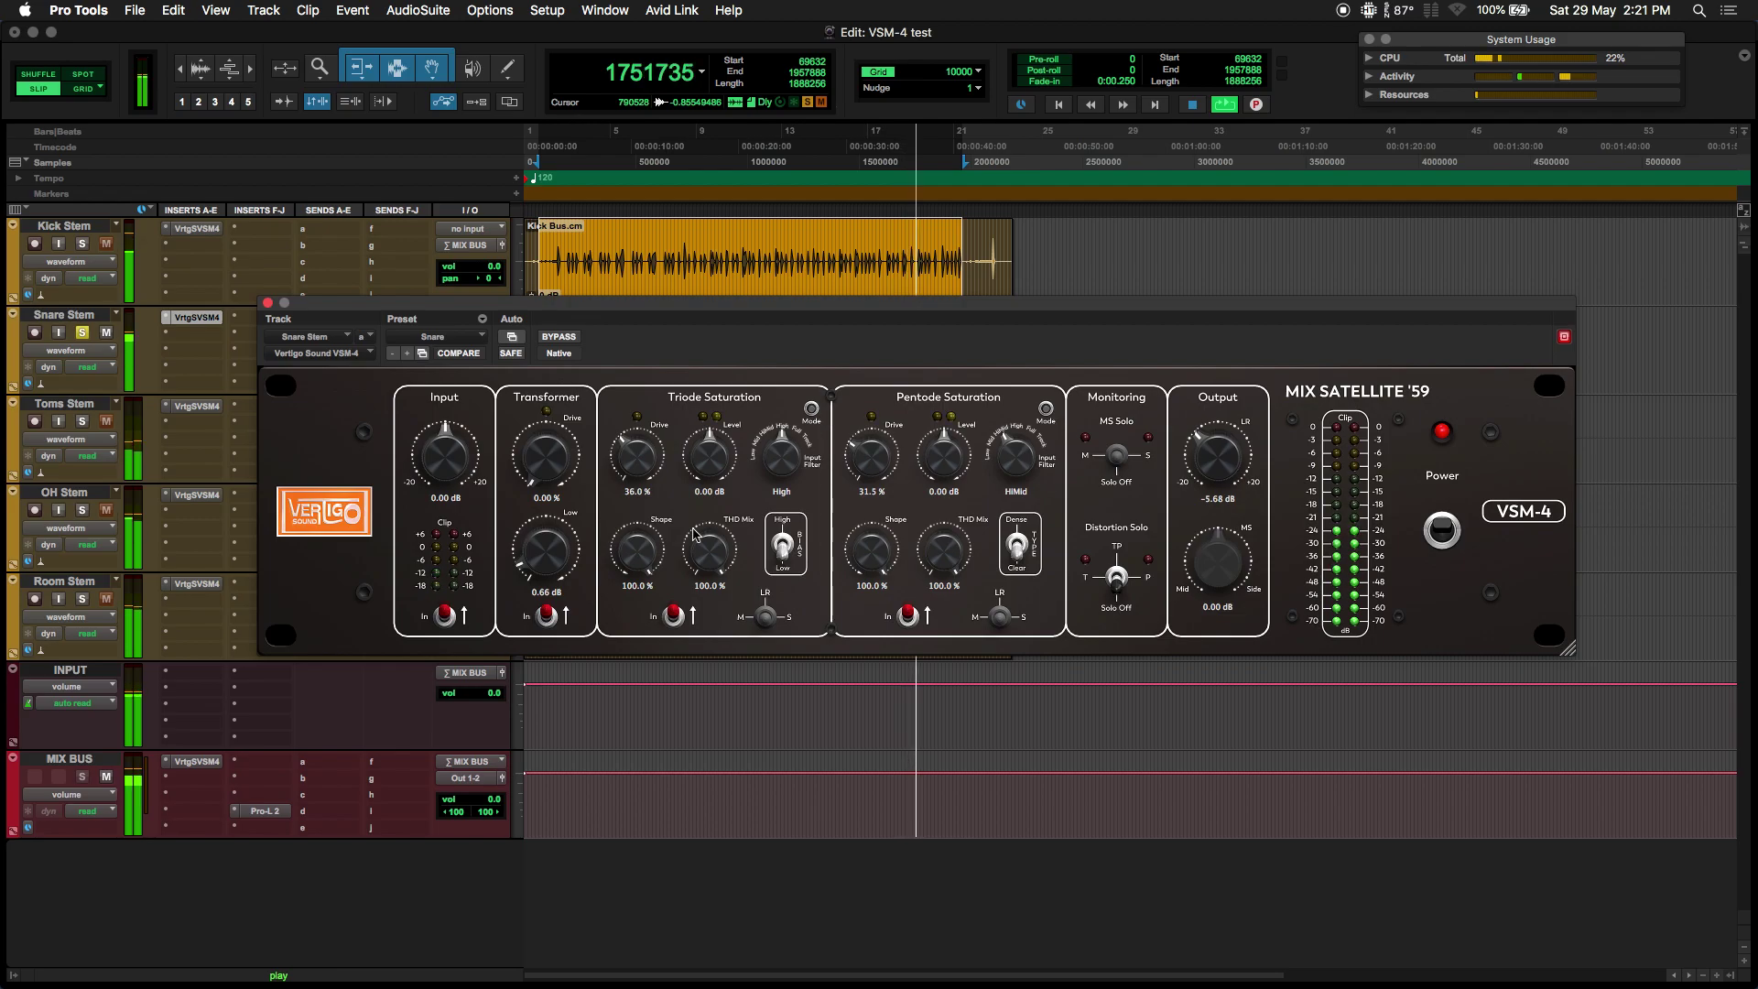
After a bypass comparison, set the snare's Output to -2.64 dB, Transformer Low to 5.67 dB and Transformer Drive to 41.5%
left_click(560, 337)
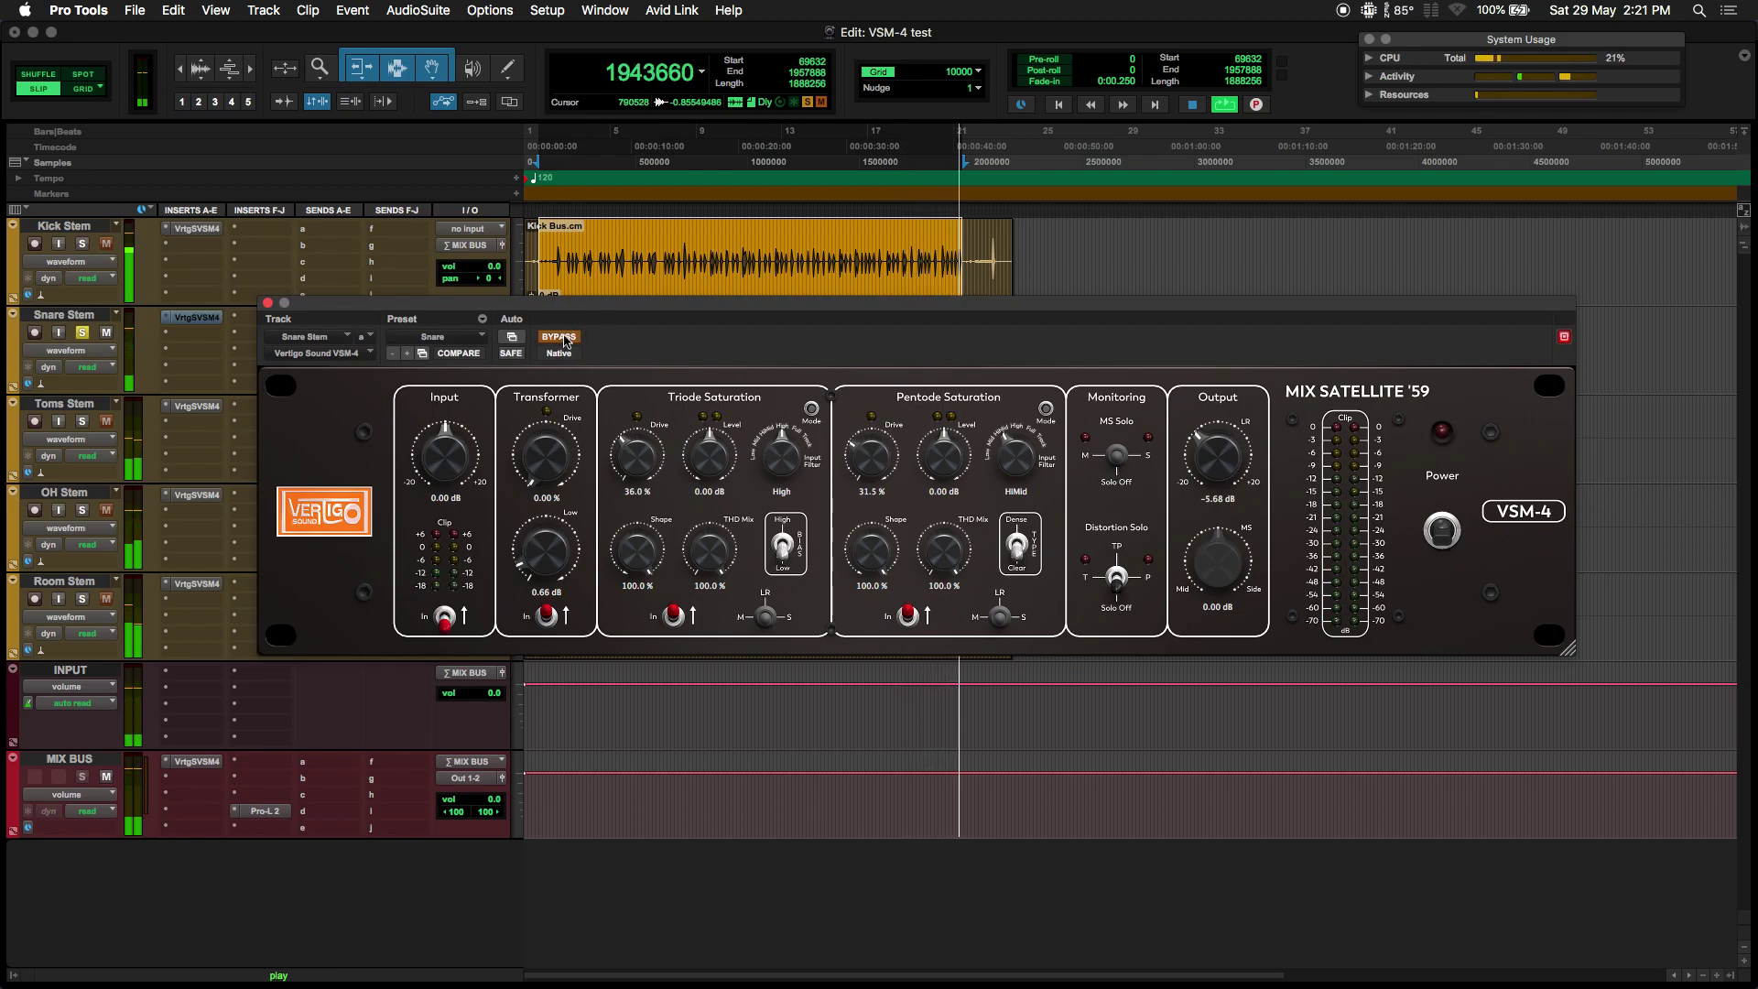
left_click(563, 339)
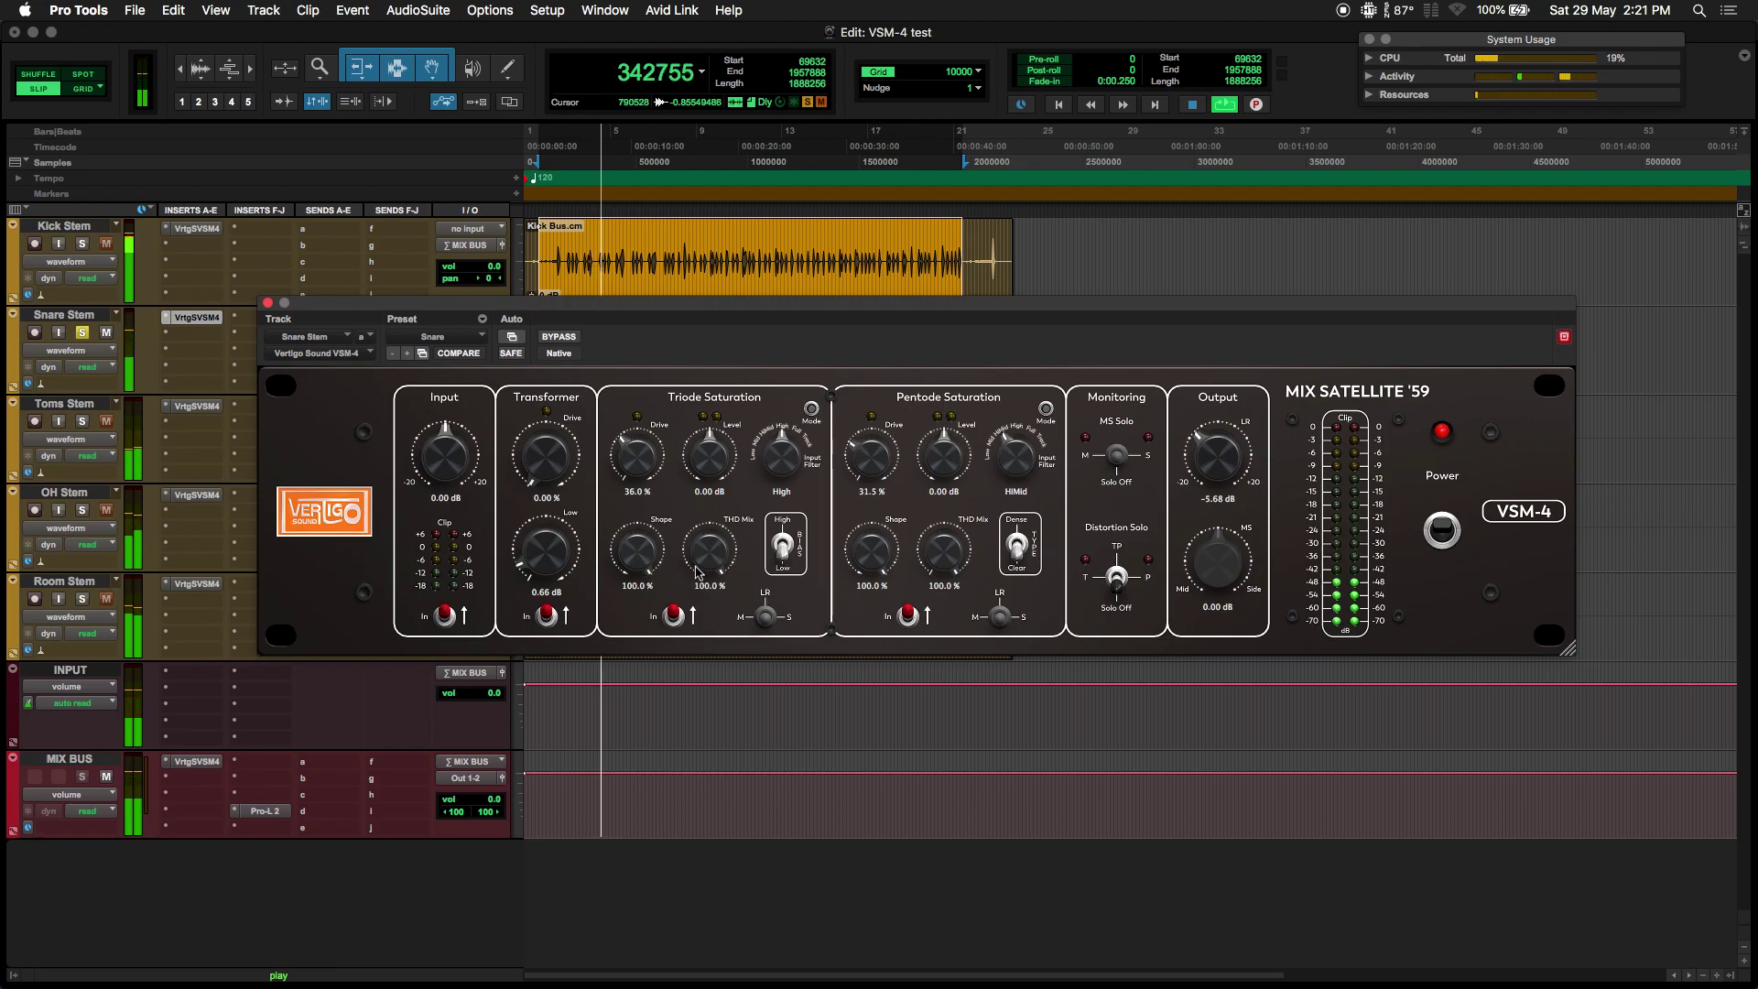
left_click_drag(1207, 480, 1221, 459)
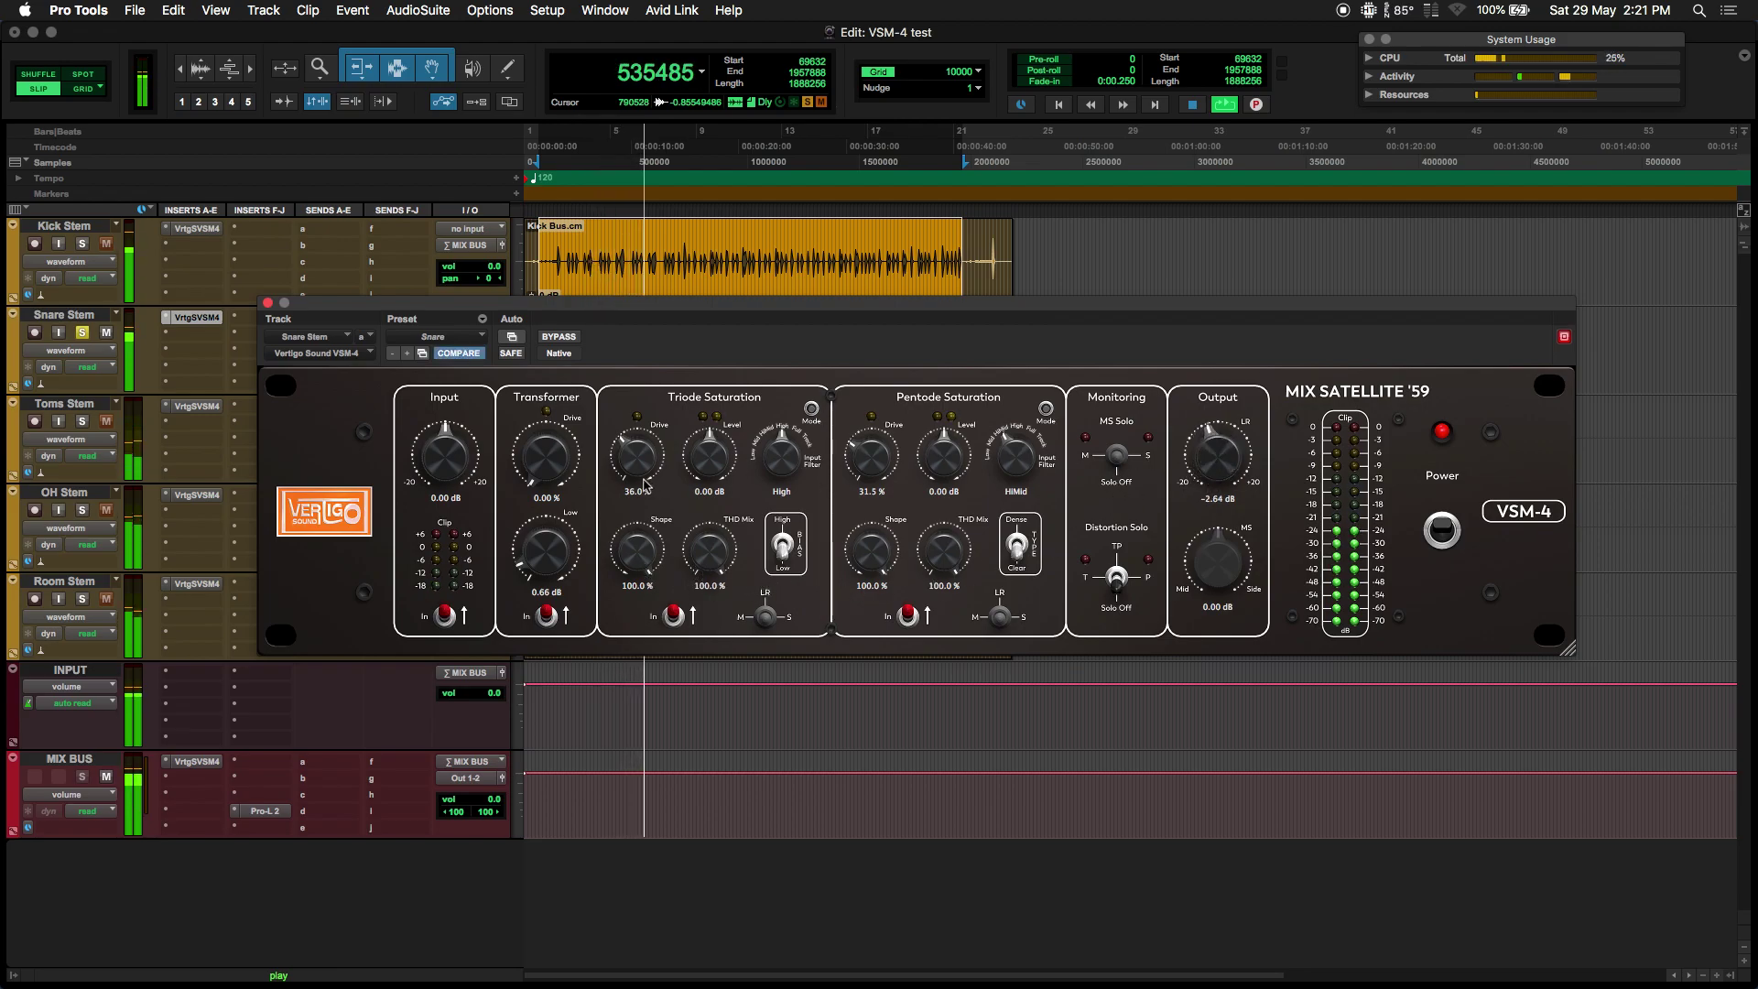
left_click_drag(568, 546, 577, 478)
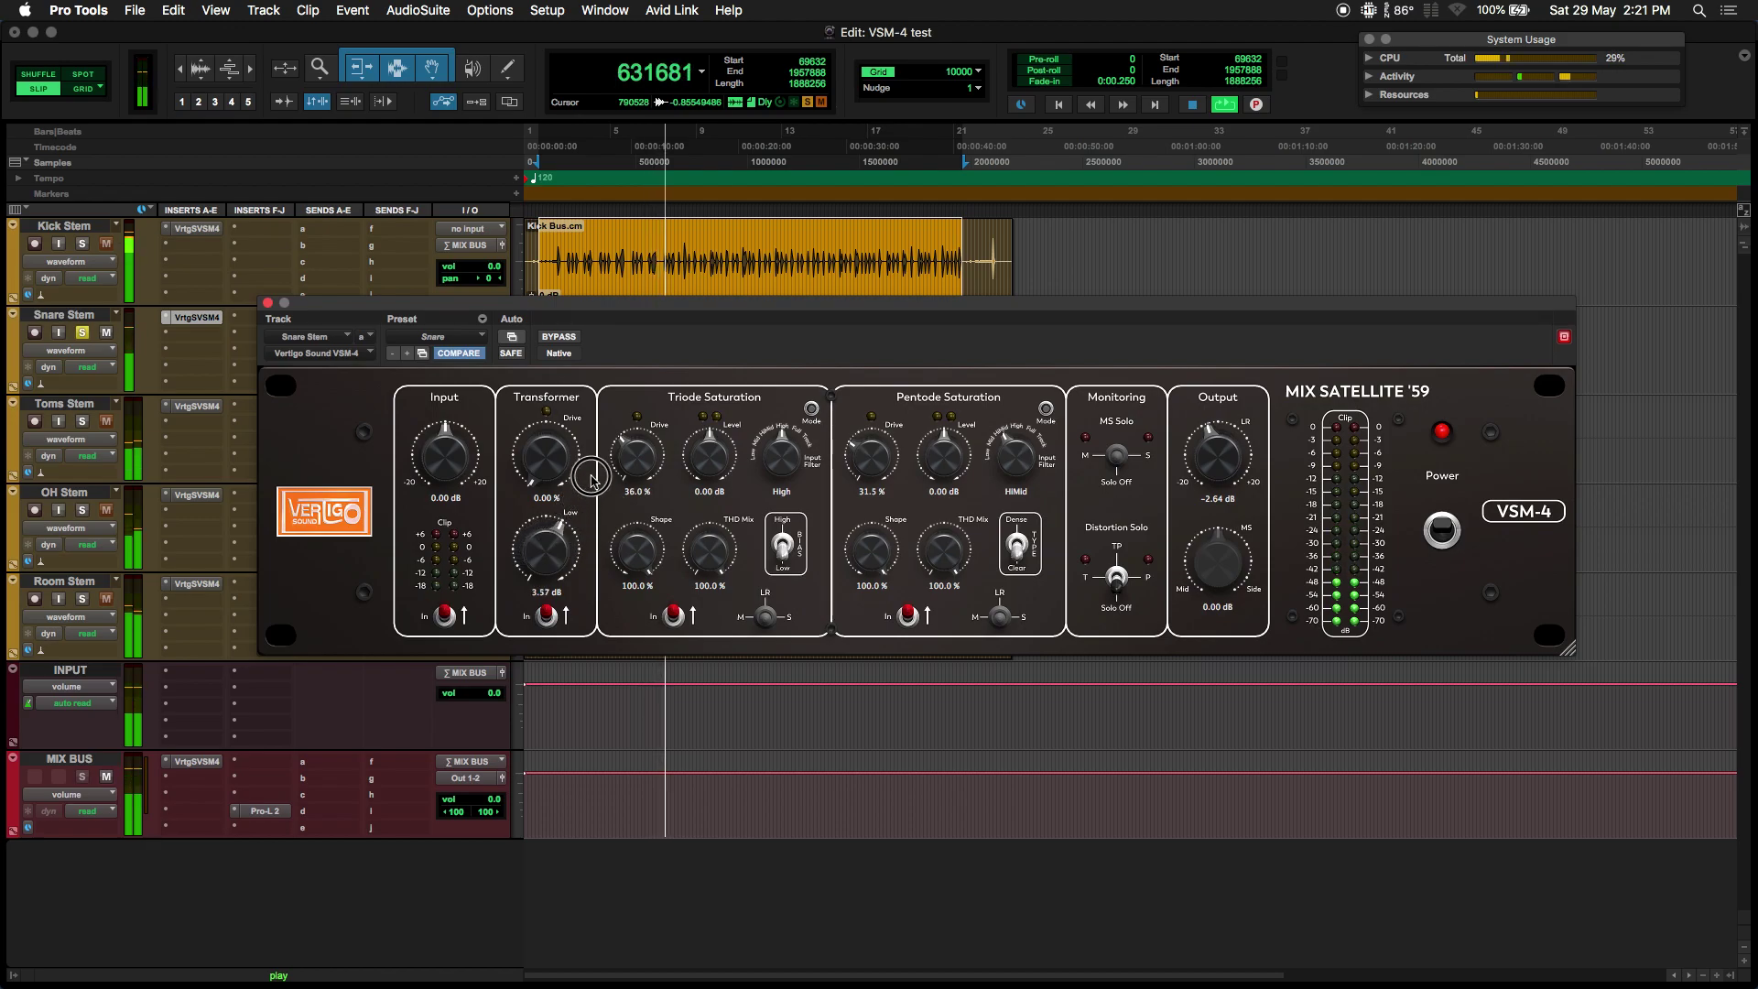
left_click_drag(565, 558, 551, 496)
Set the snare's Triode Saturation to 37.4% Drive and -0.45 dB Level
mouse_move(637, 455)
left_mouse_down()
mouse_move(687, 376)
mouse_move(651, 465)
left_mouse_up()
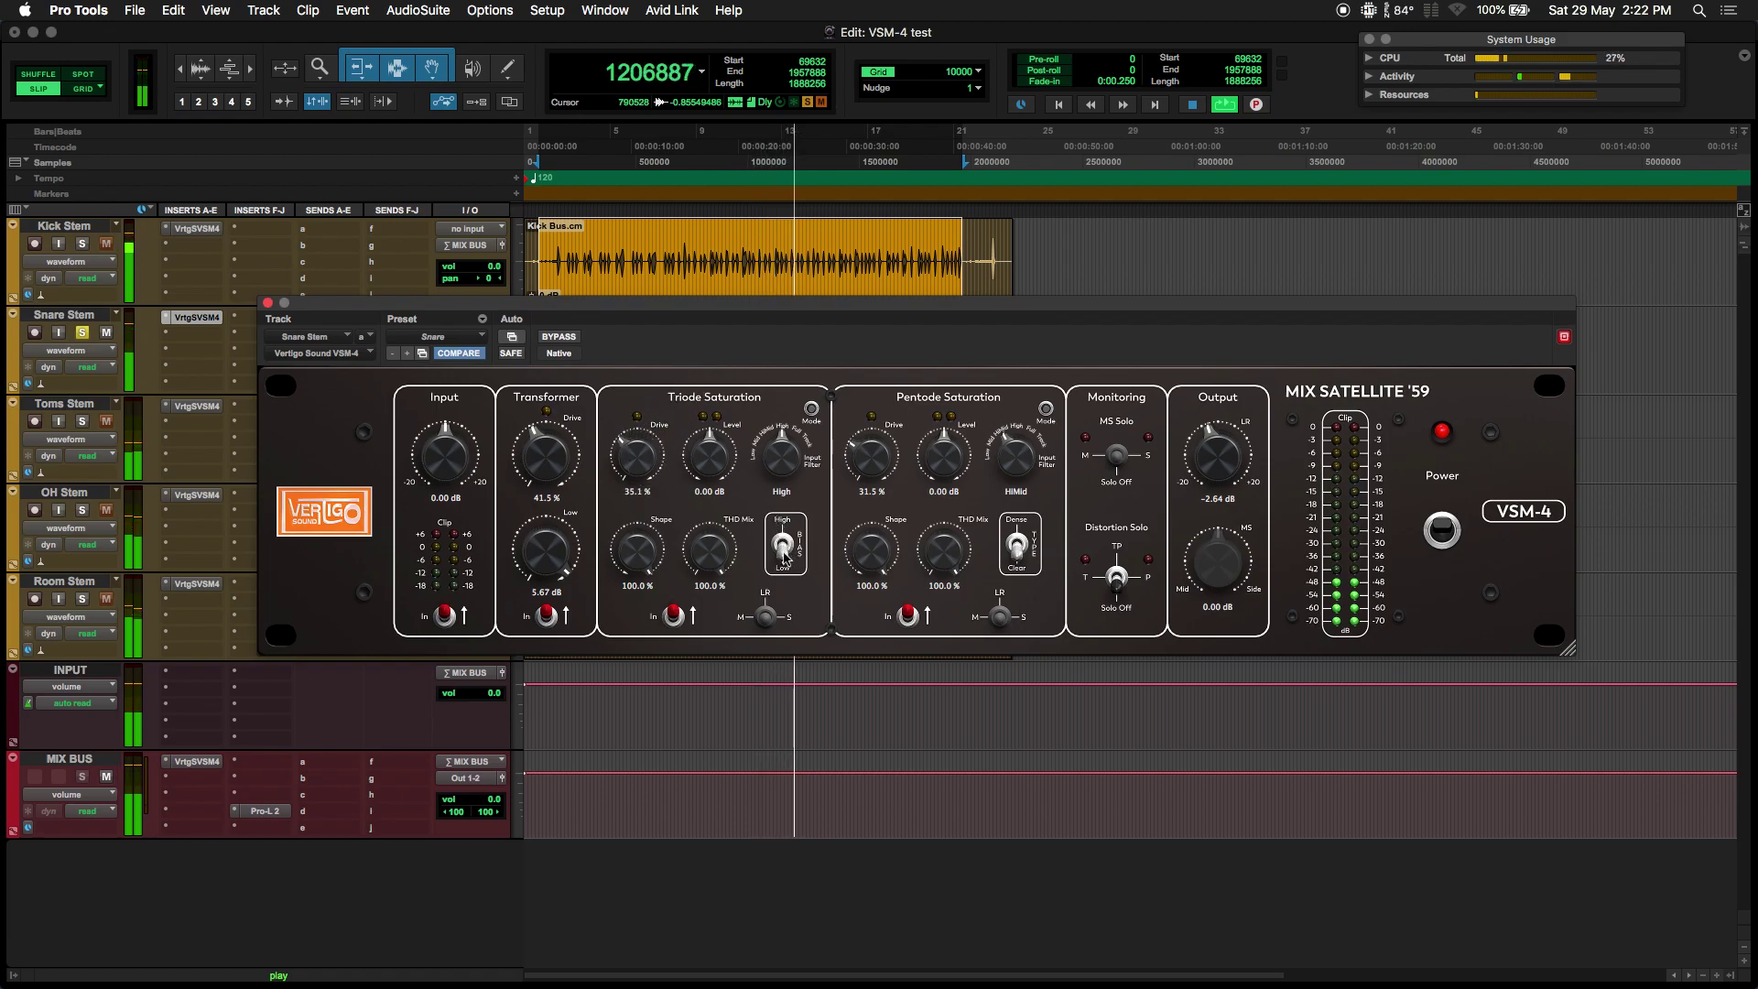
left_click_drag(646, 472, 649, 469)
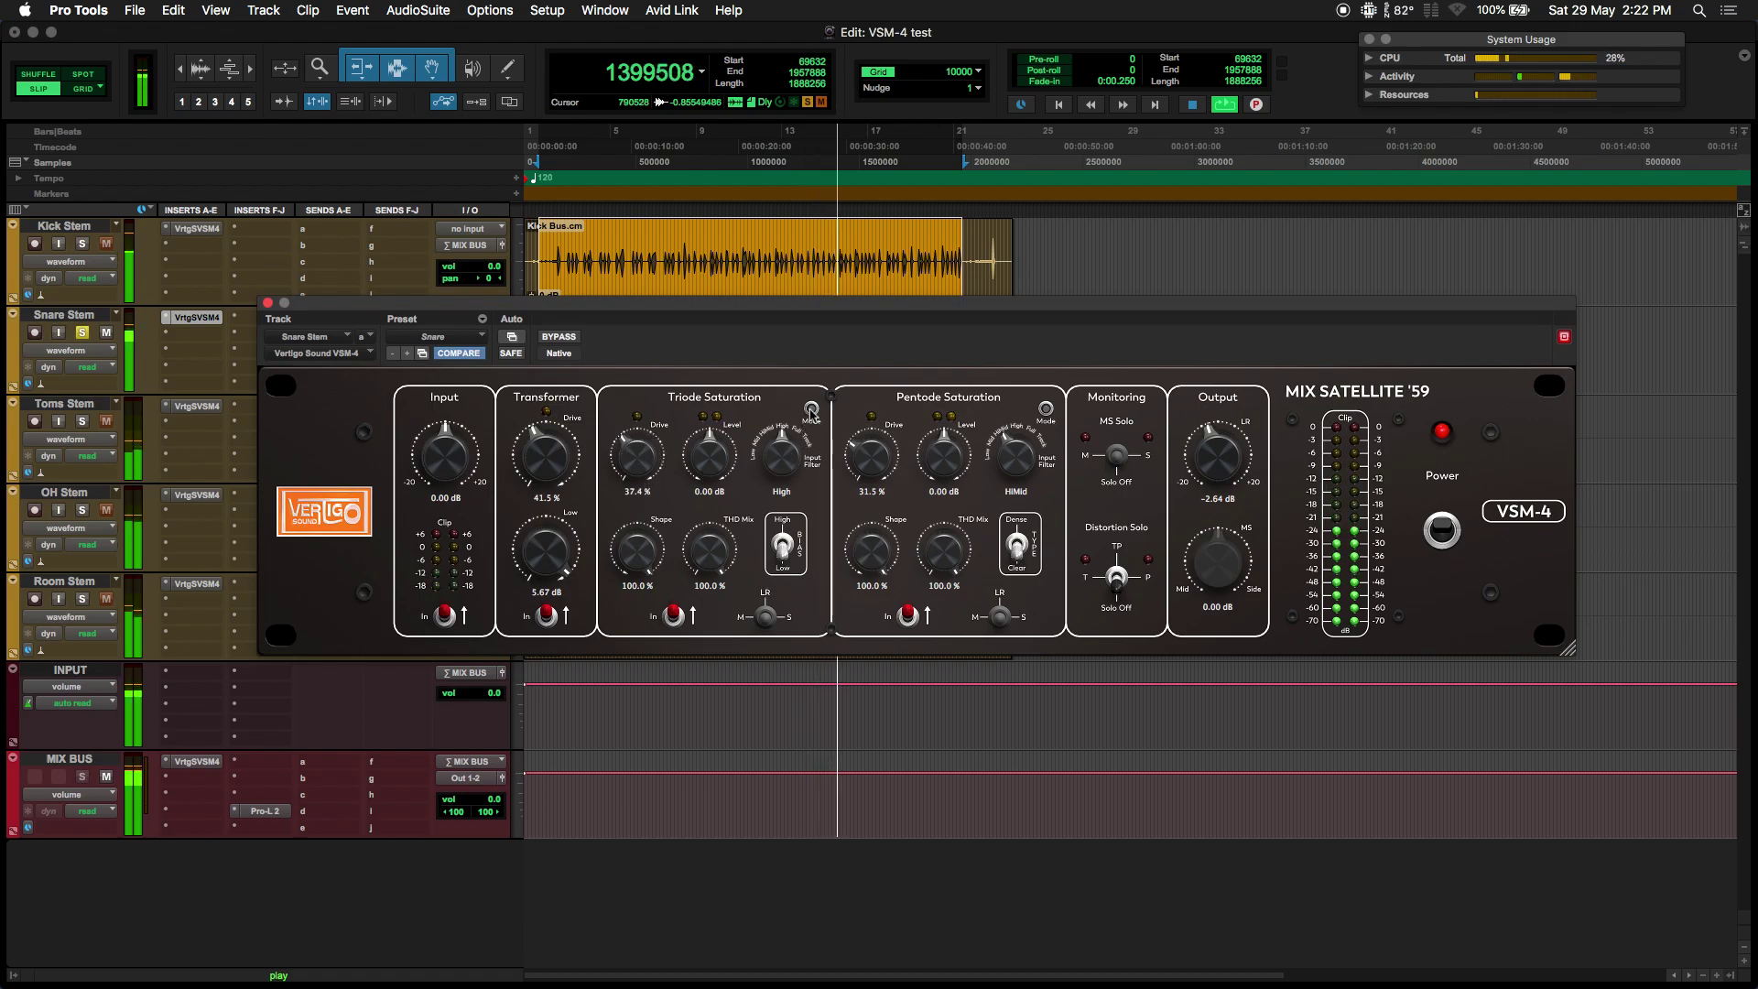
left_click_drag(715, 468, 715, 471)
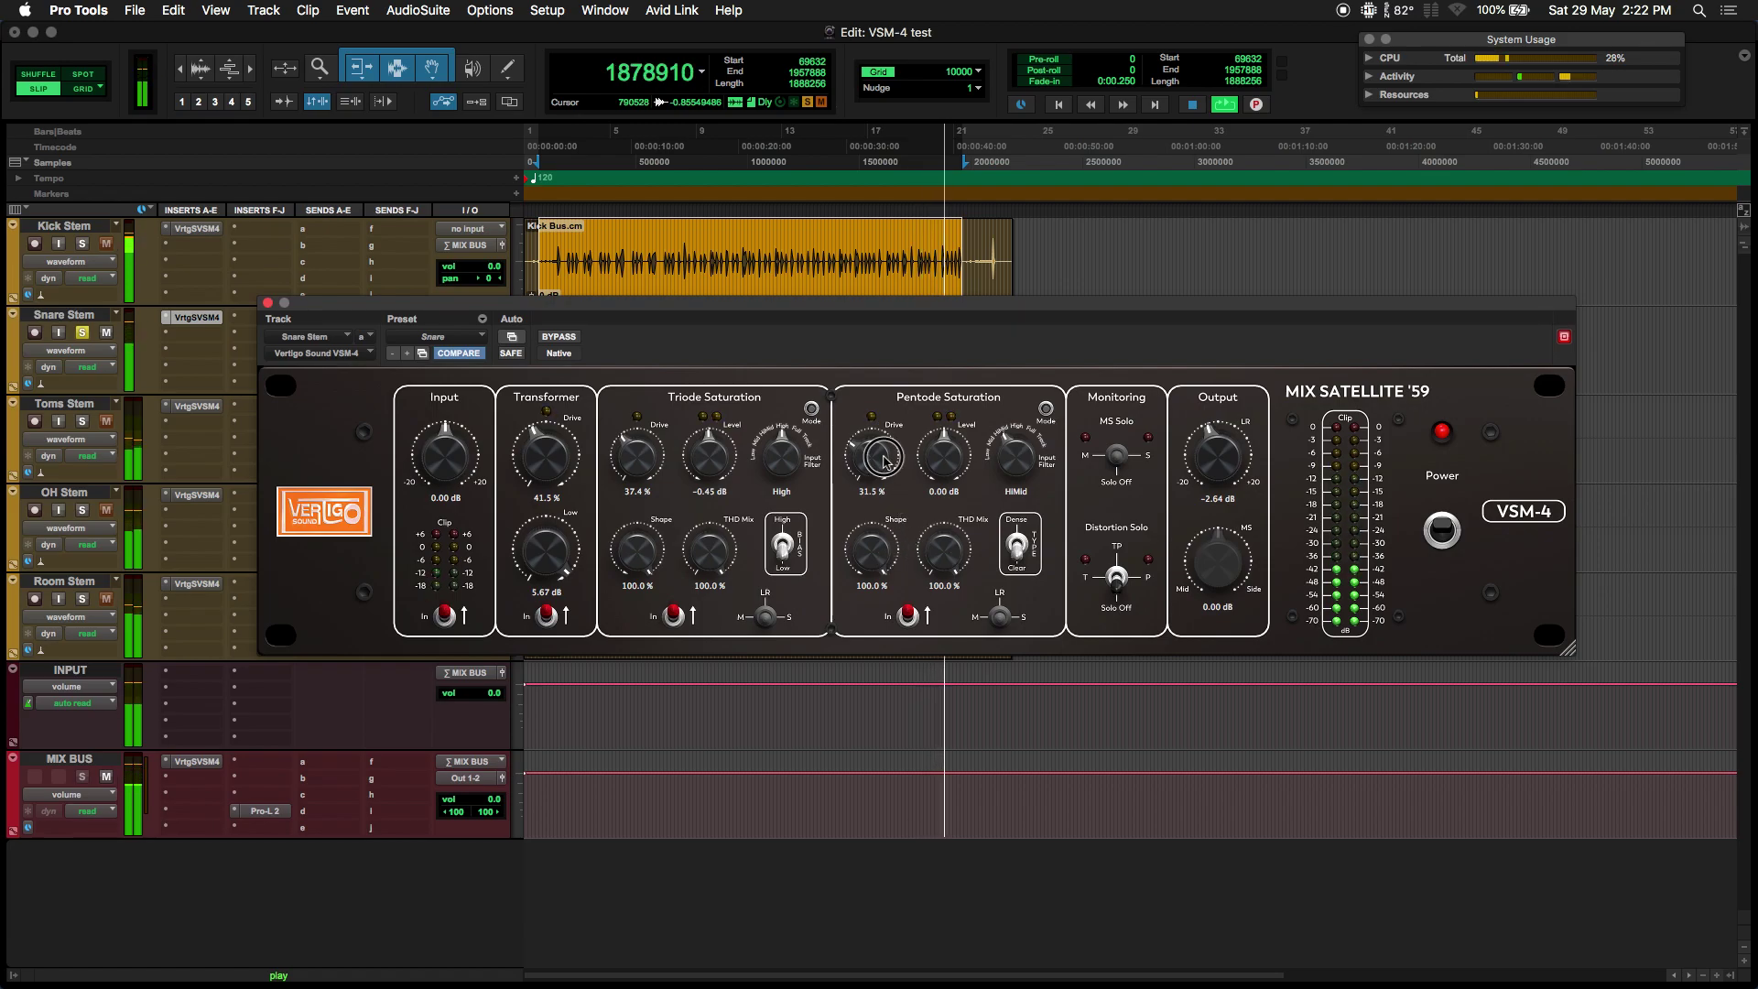
Raise the snare's Pentode Drive to 37.5% and compare the processed sound with bypass
mouse_move(883, 461)
left_mouse_down()
mouse_move(945, 348)
mouse_move(898, 445)
left_mouse_up()
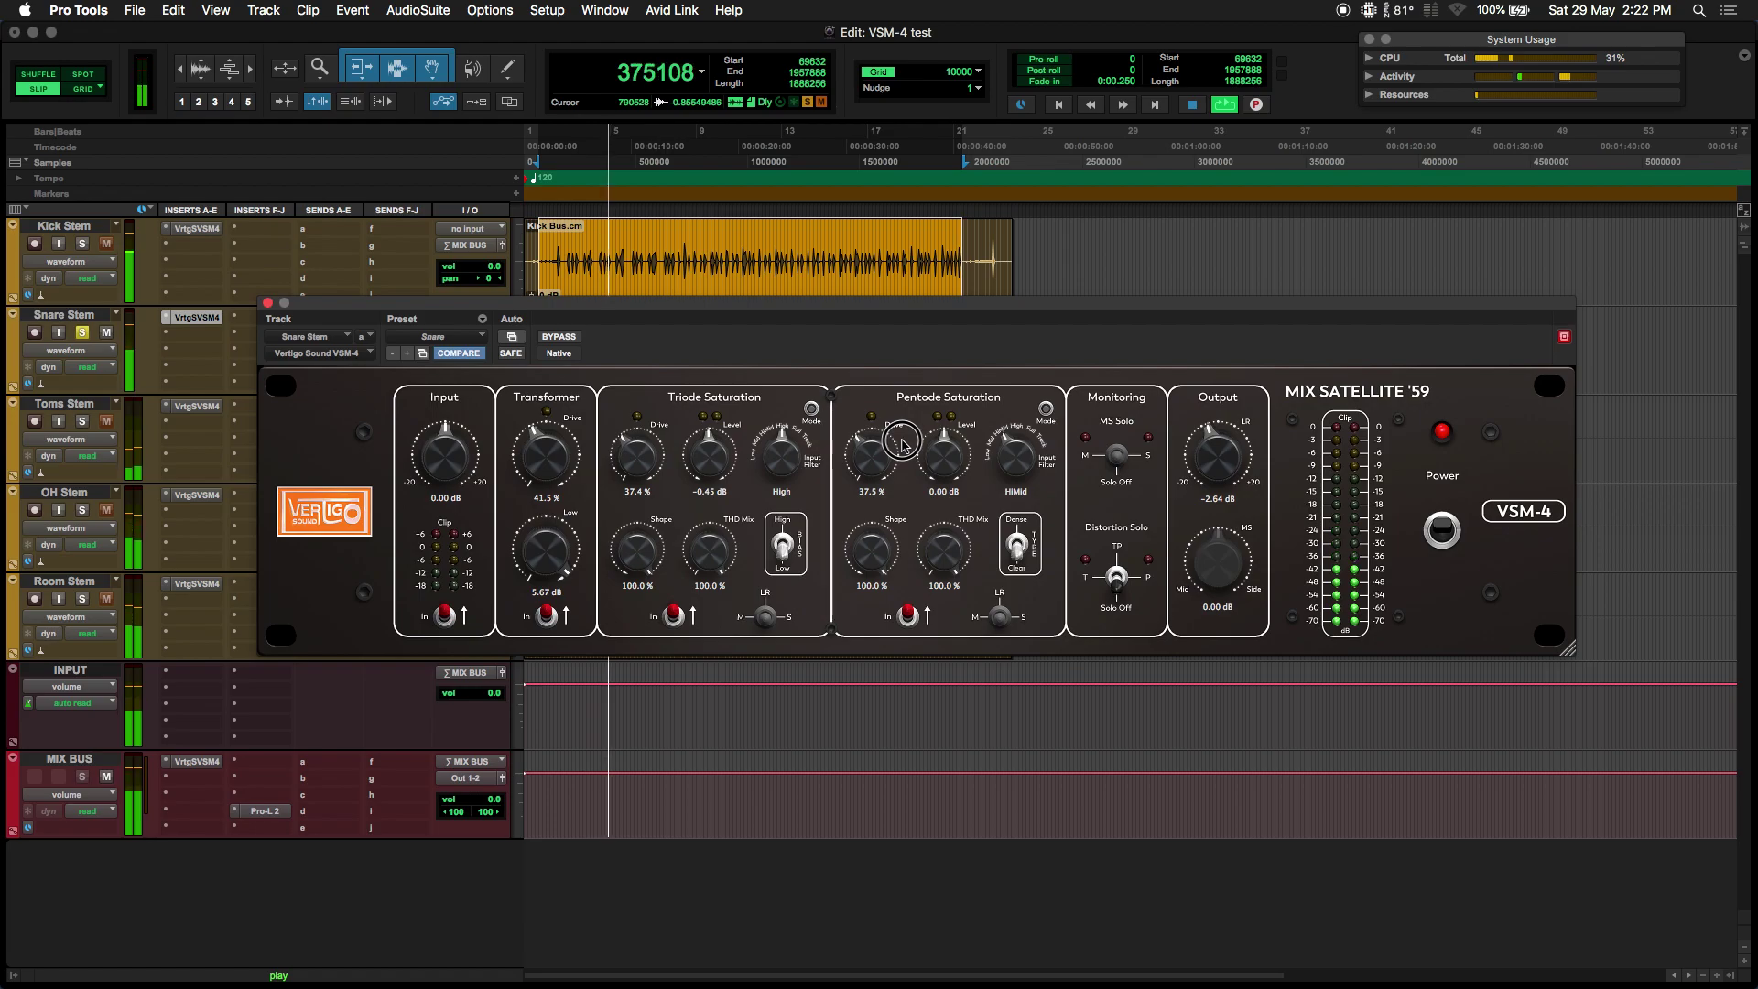
left_click(566, 338)
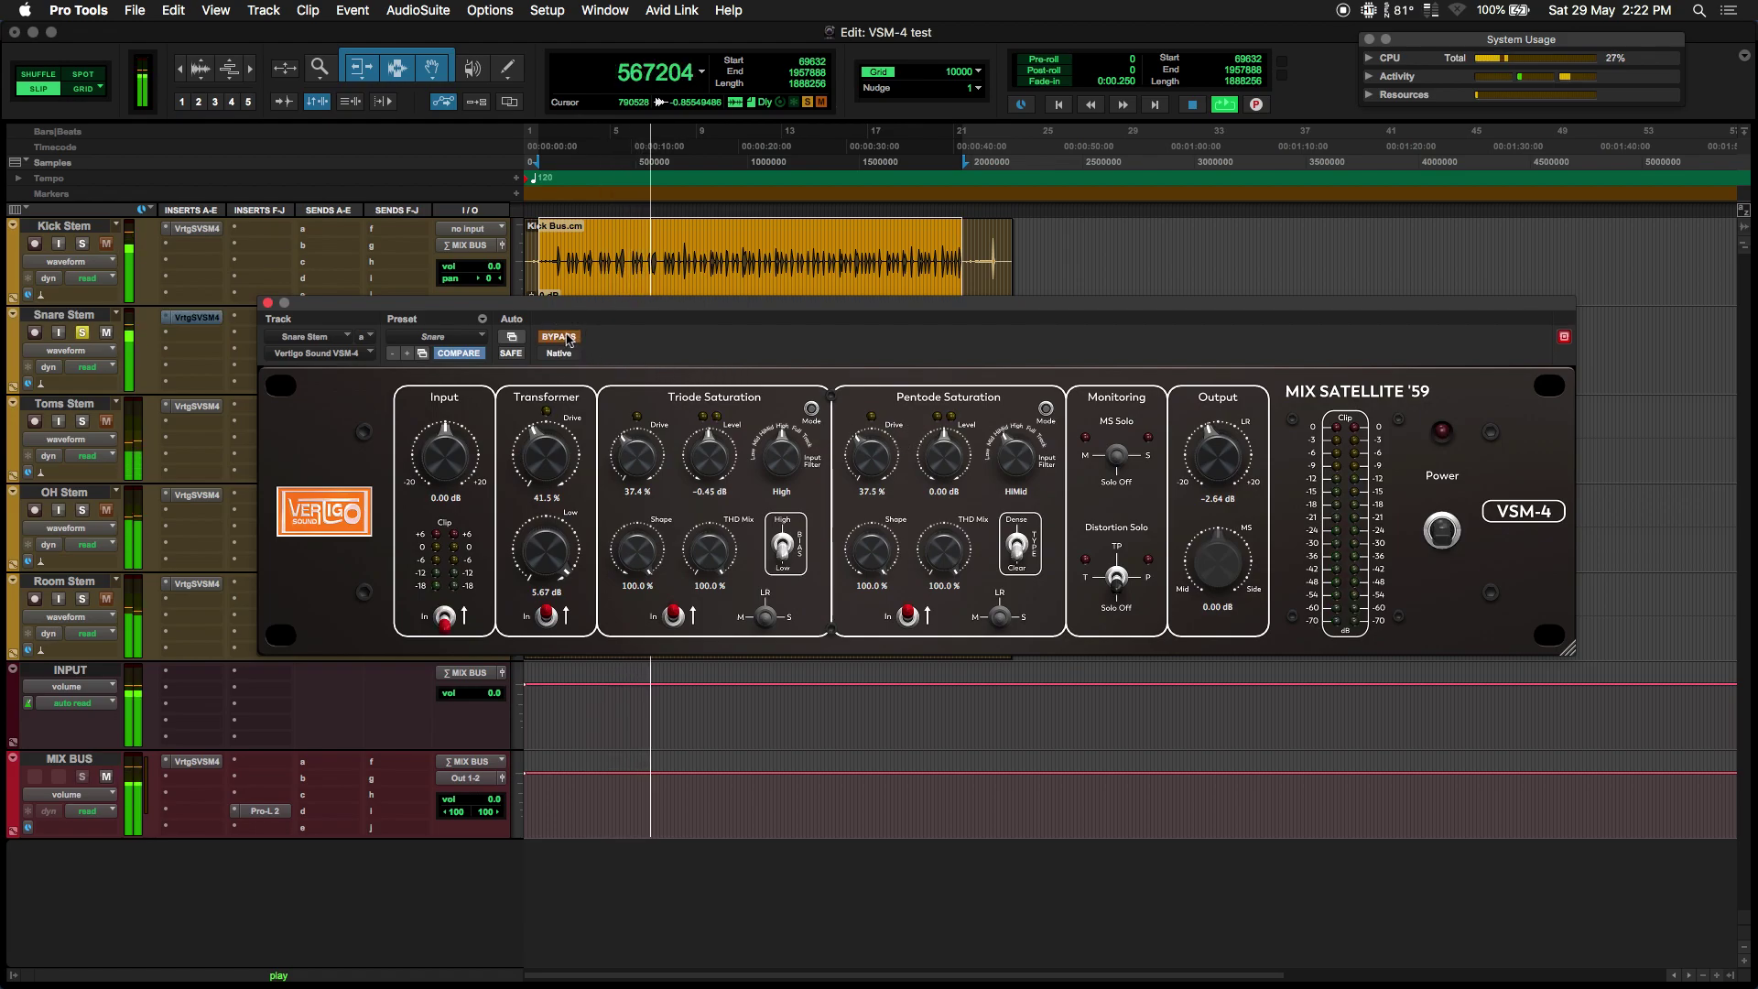
left_click(566, 338)
Set the snare's Triode Drive to 37.2%, switching the Triode input filter to Mid and the Pentode input filter to High
left_click_drag(650, 466, 650, 468)
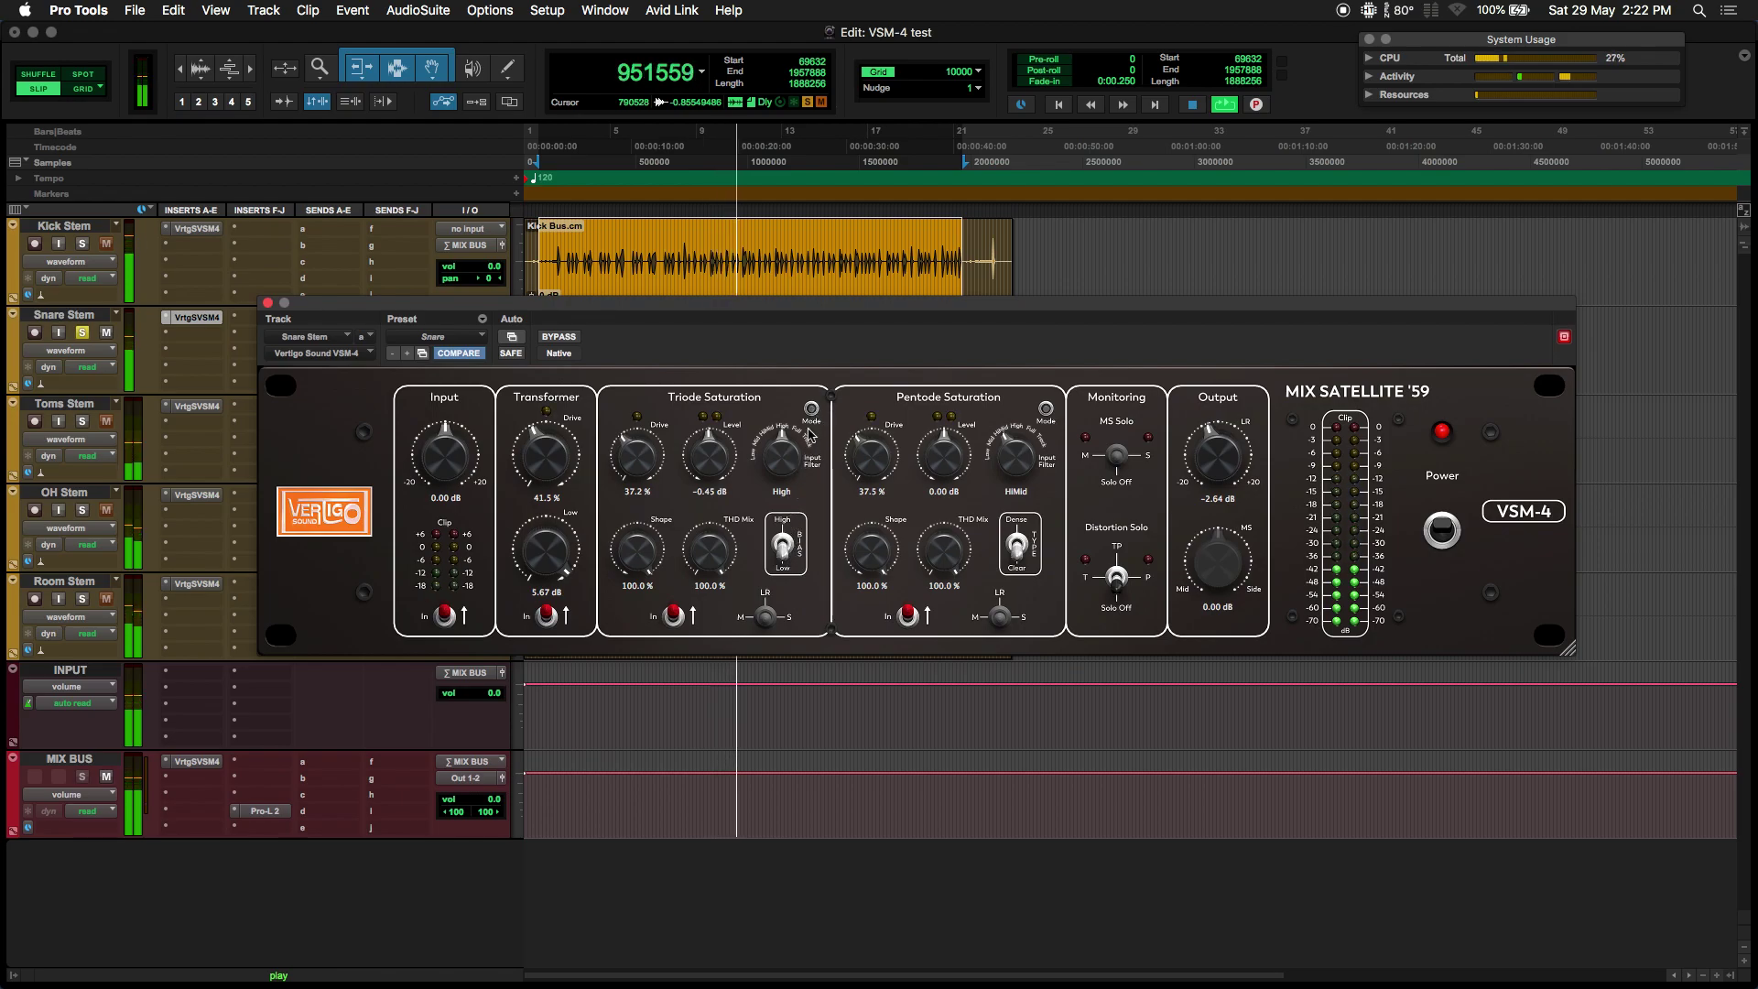
left_click_drag(788, 451, 779, 471)
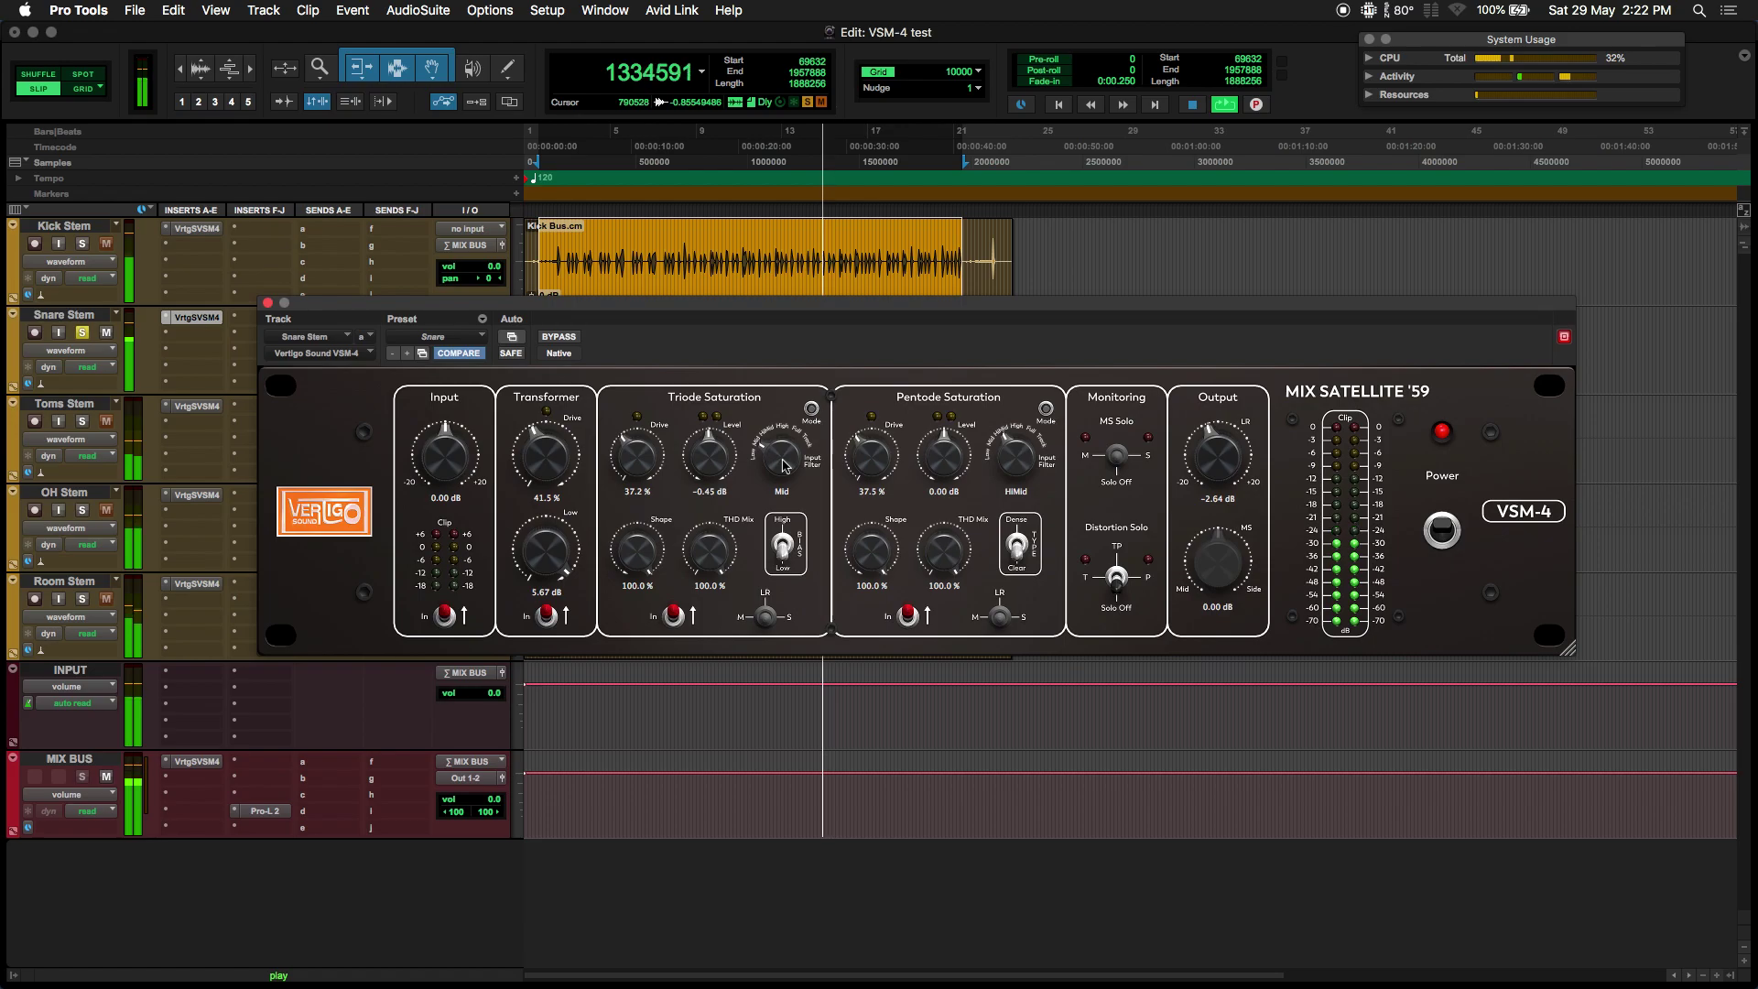
left_click_drag(1016, 458, 1023, 439)
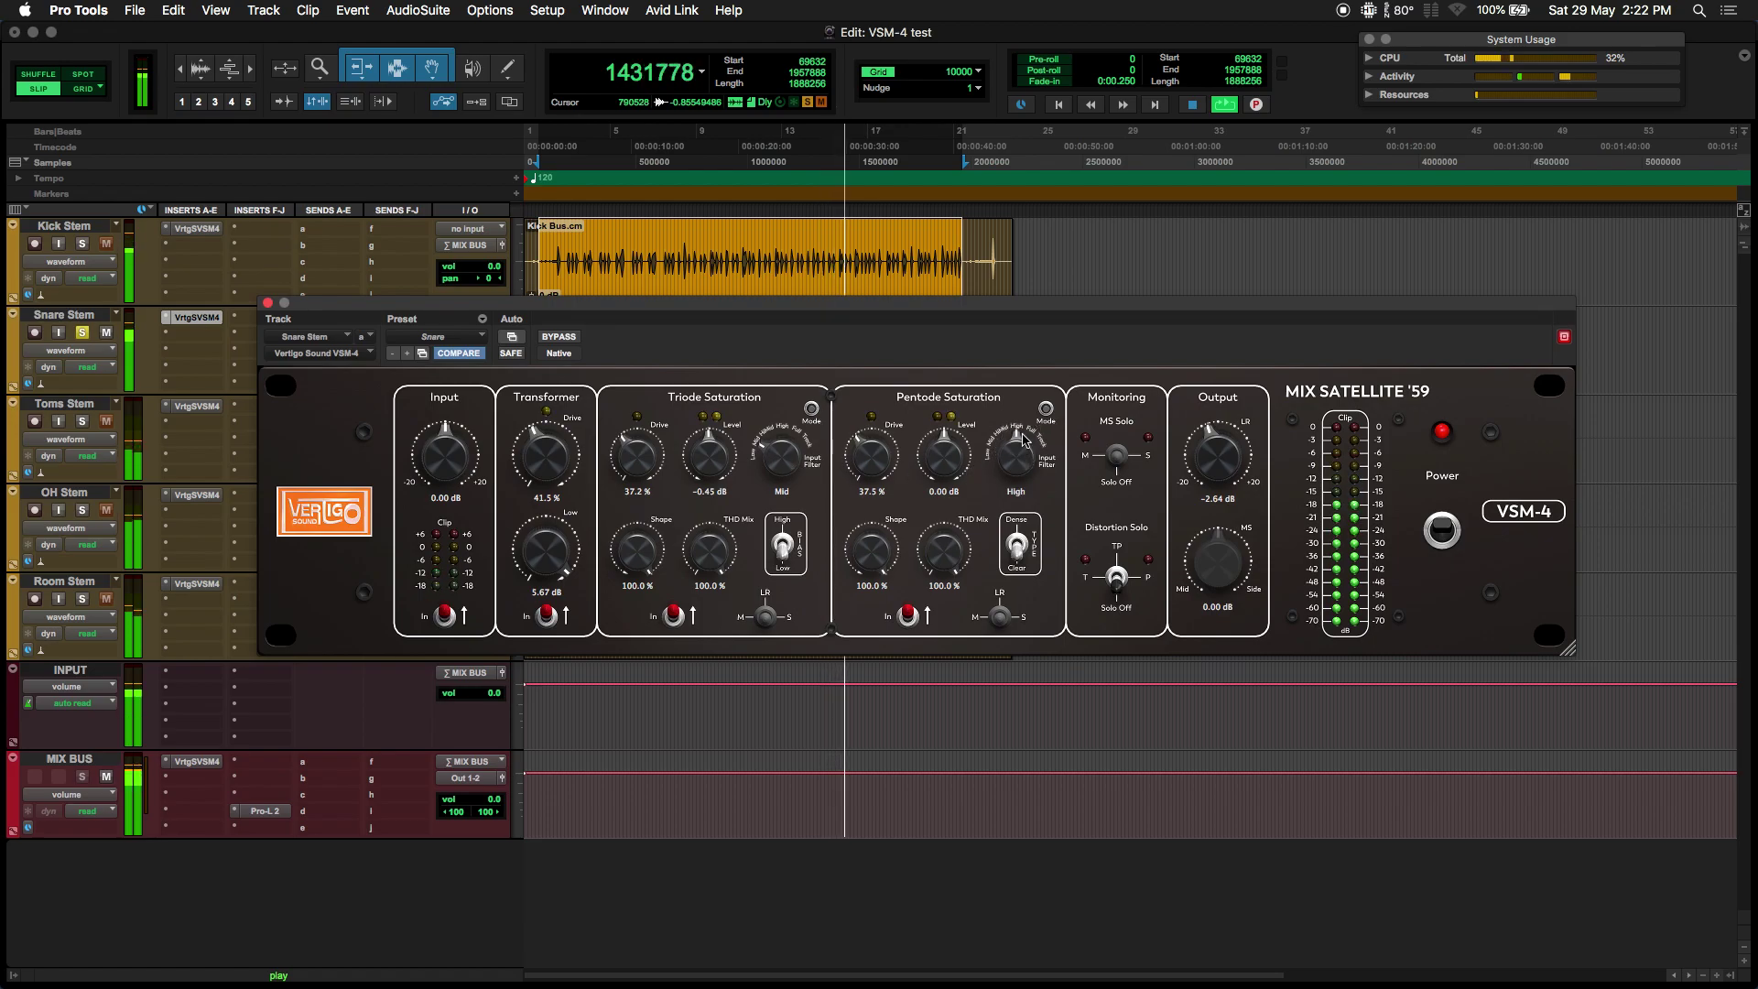
Raise the snare's Triode Drive to 59.6% with the Triode input filter on Low, and compare the result with bypass
left_click_drag(644, 462, 720, 457)
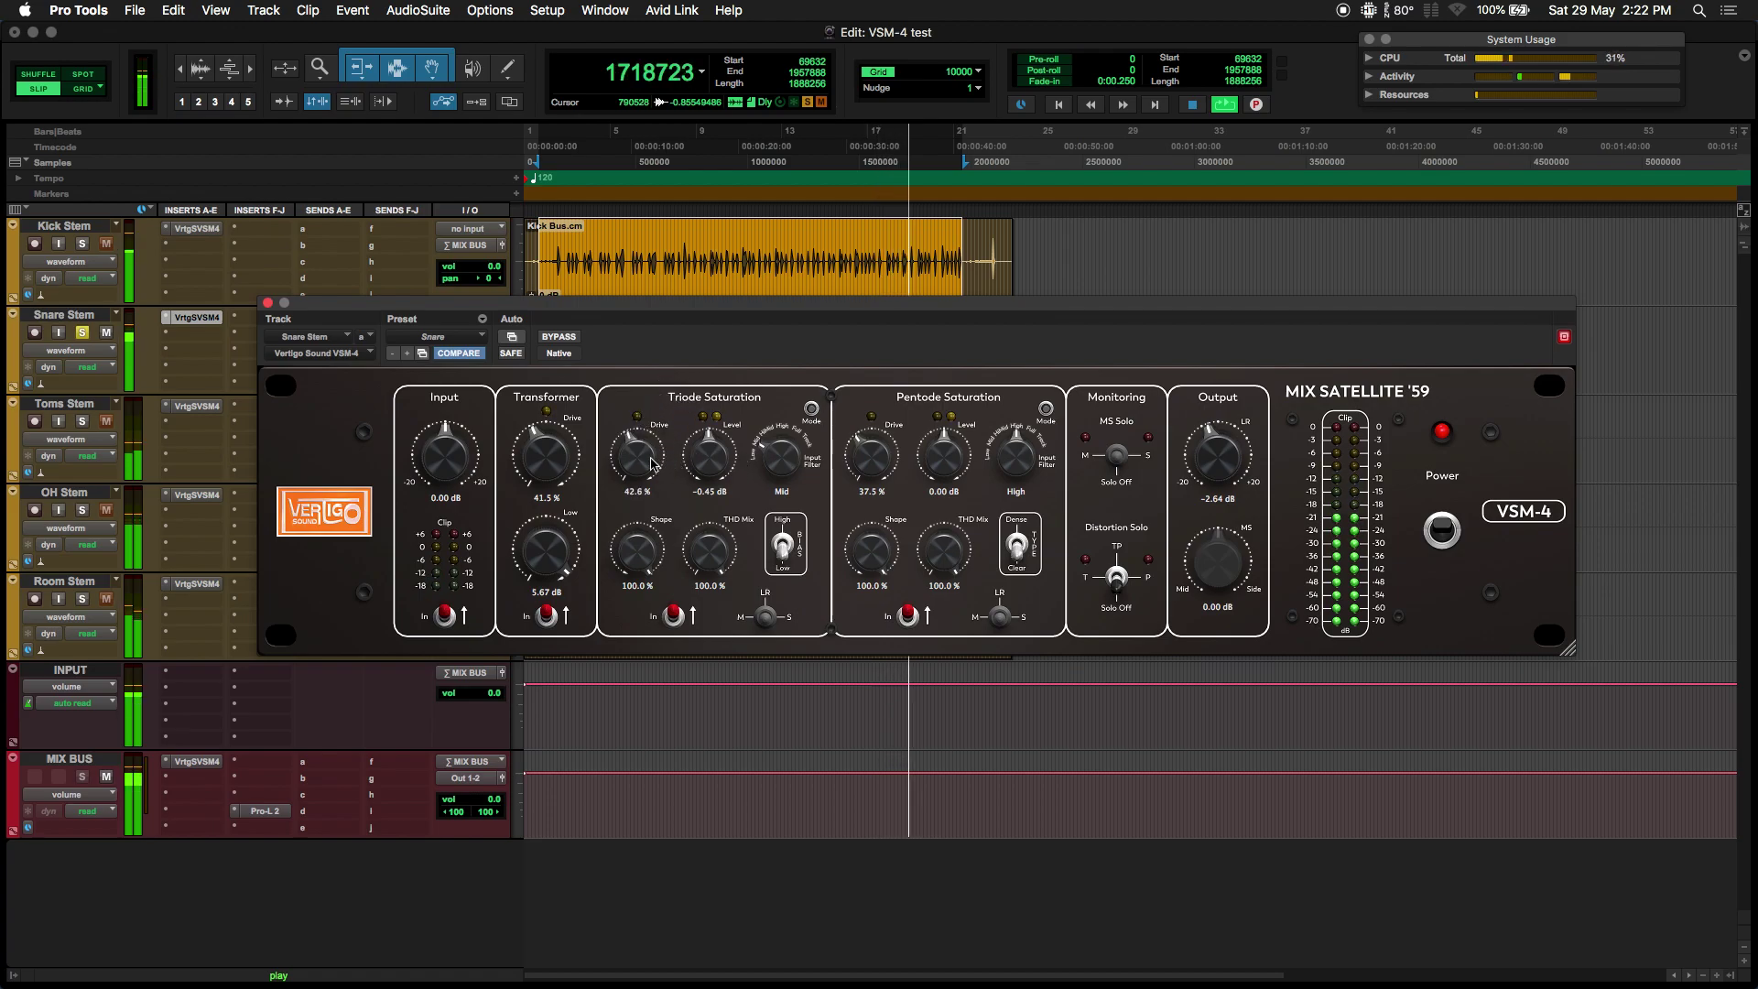
left_click_drag(643, 455, 681, 412)
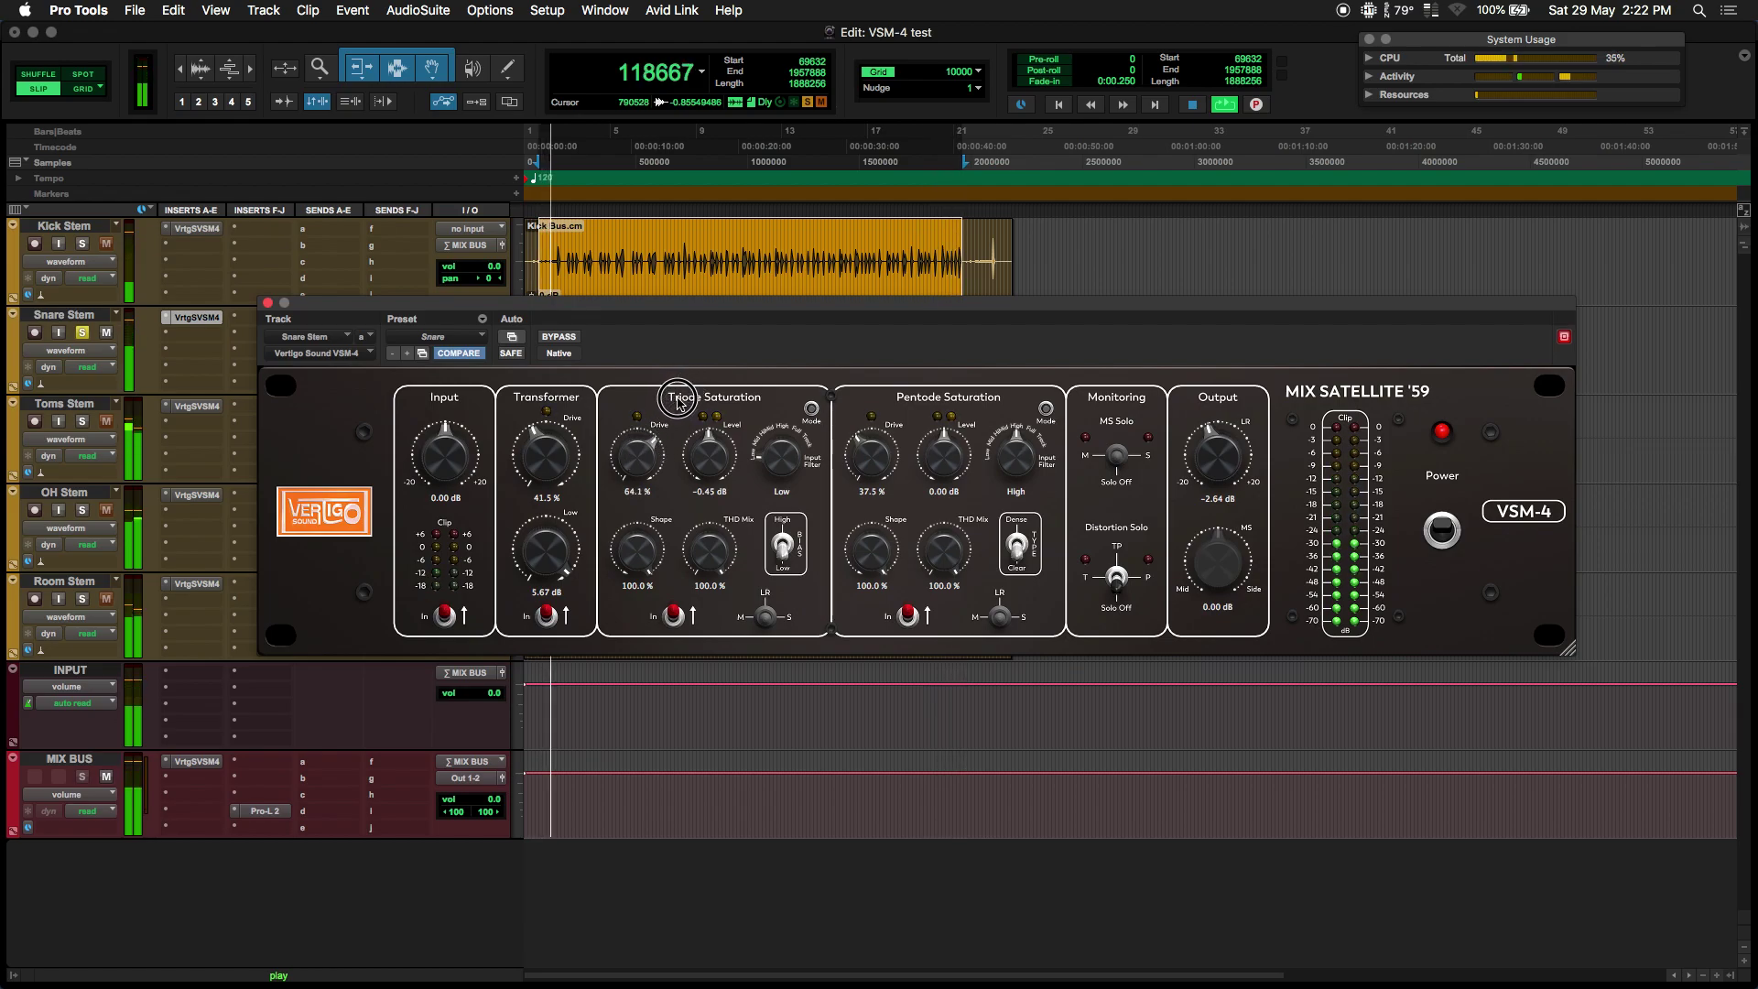
left_click(558, 337)
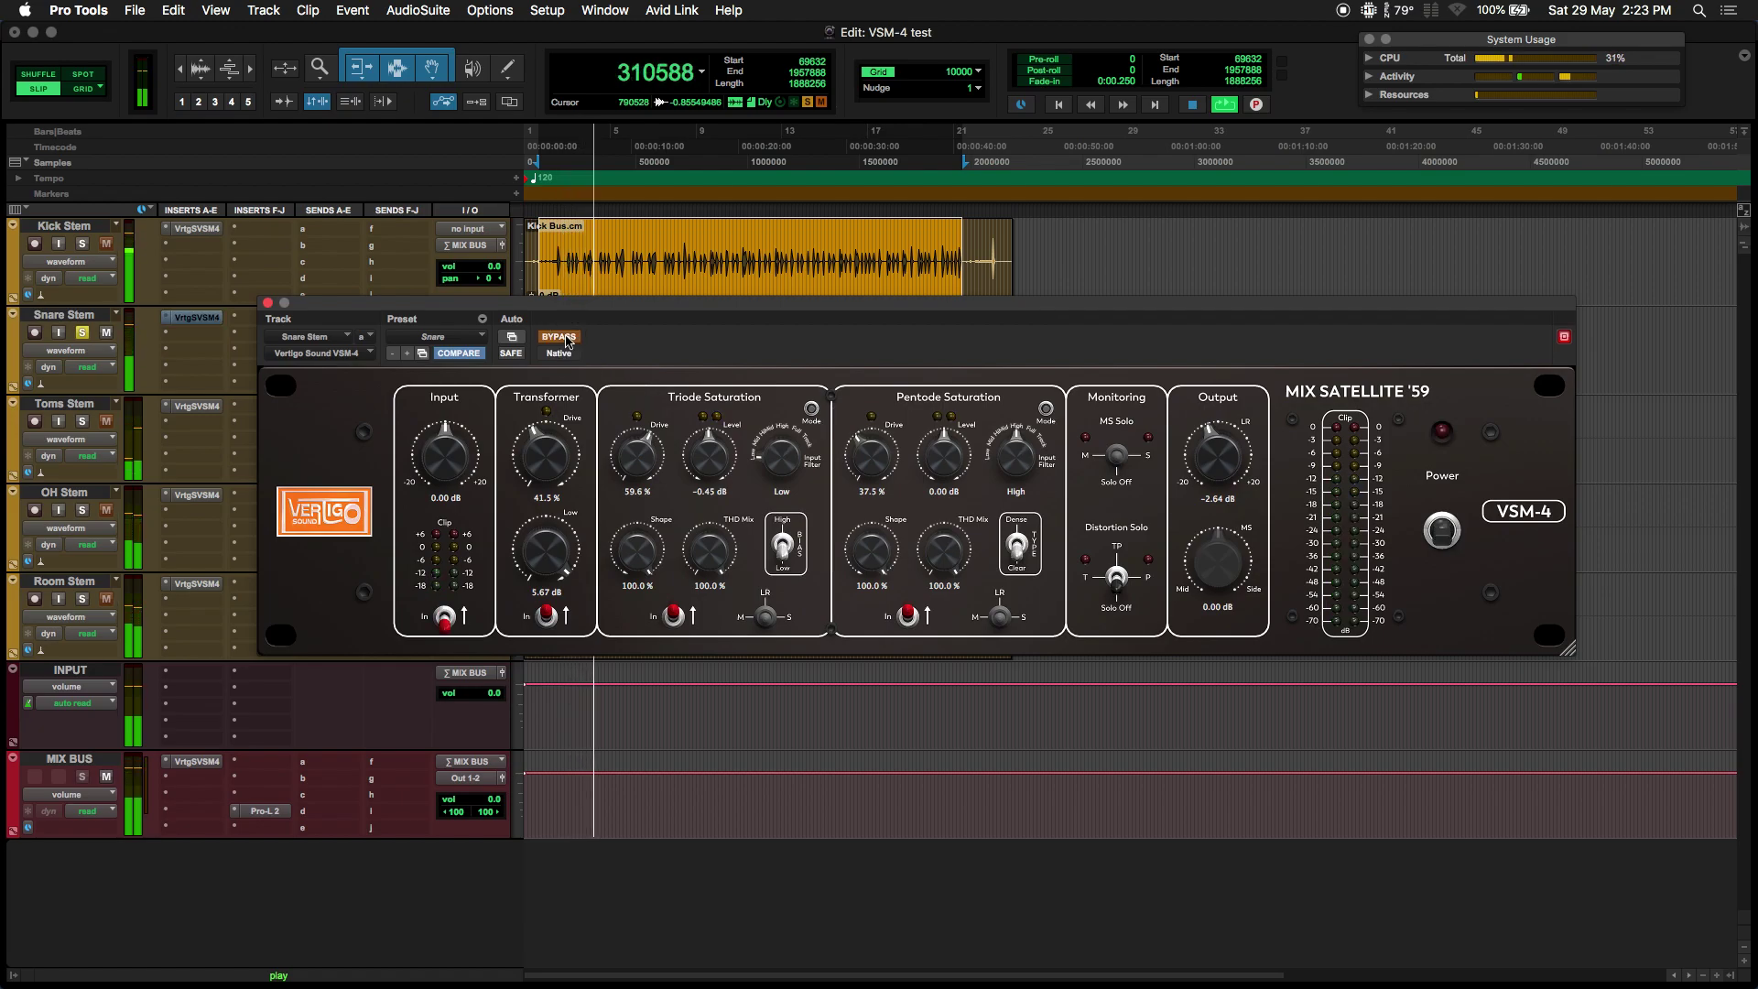
left_click(567, 338)
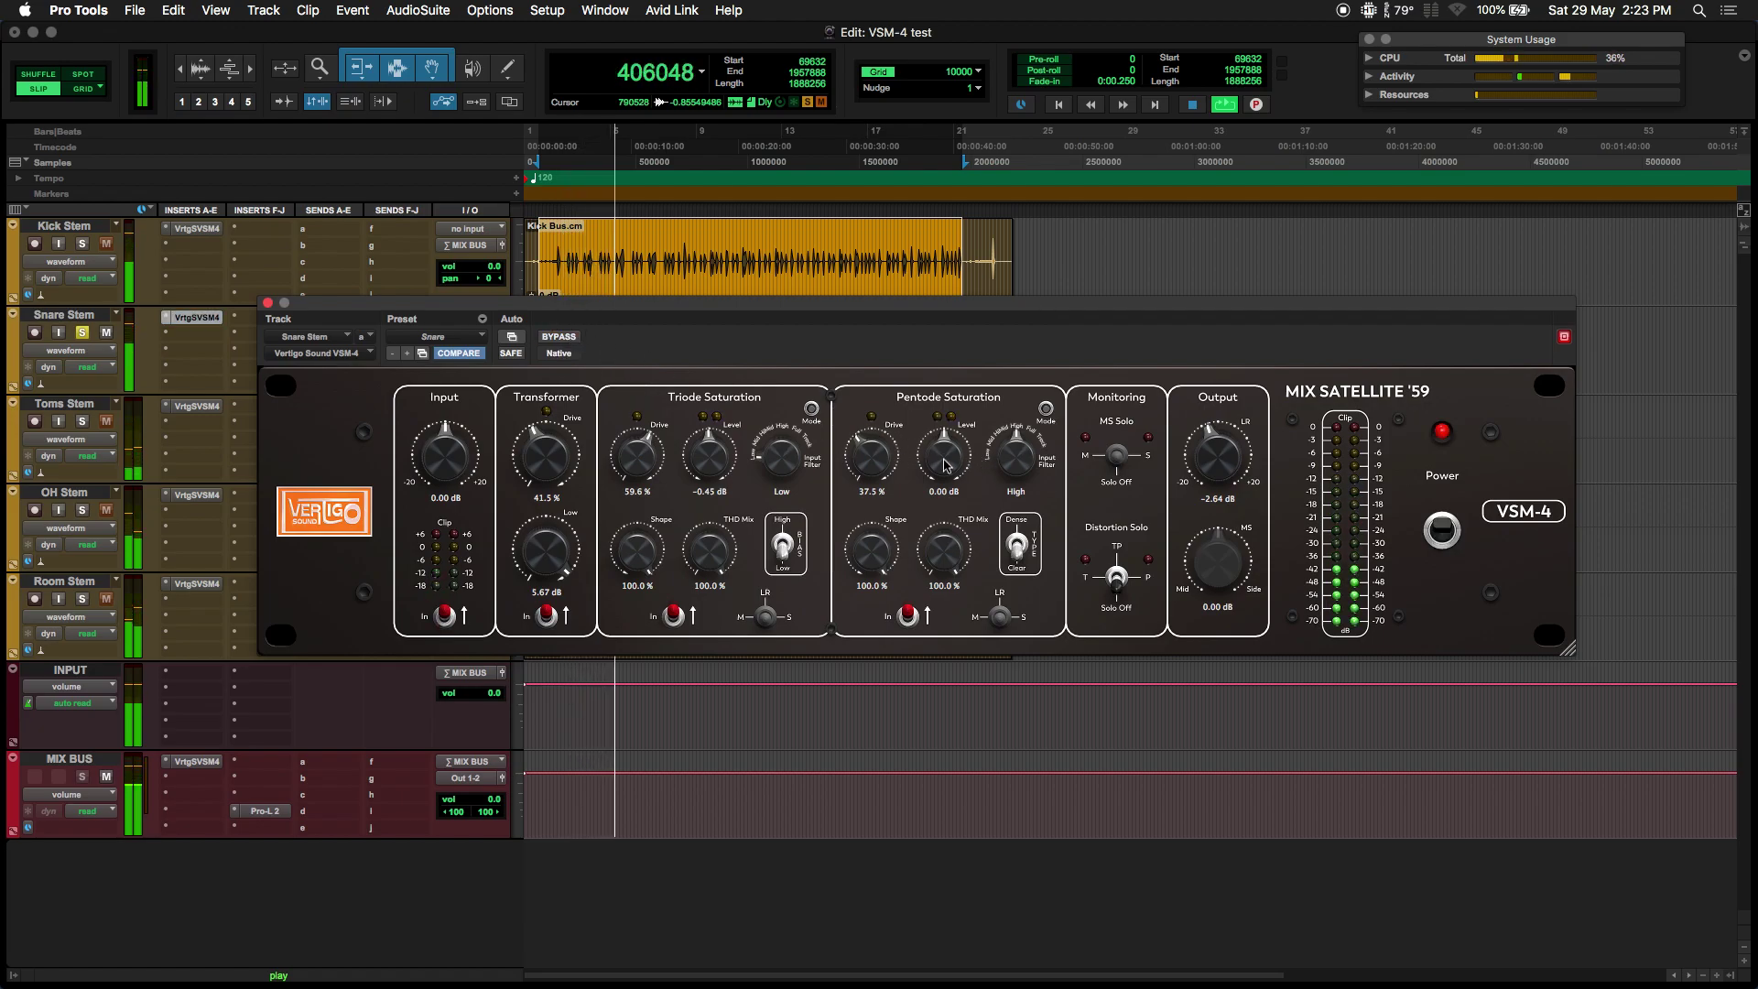
Raise the snare's Pentode Drive to 62.7%, compare with bypass, and lower the Output to -3.72 dB
left_click_drag(871, 455, 925, 379)
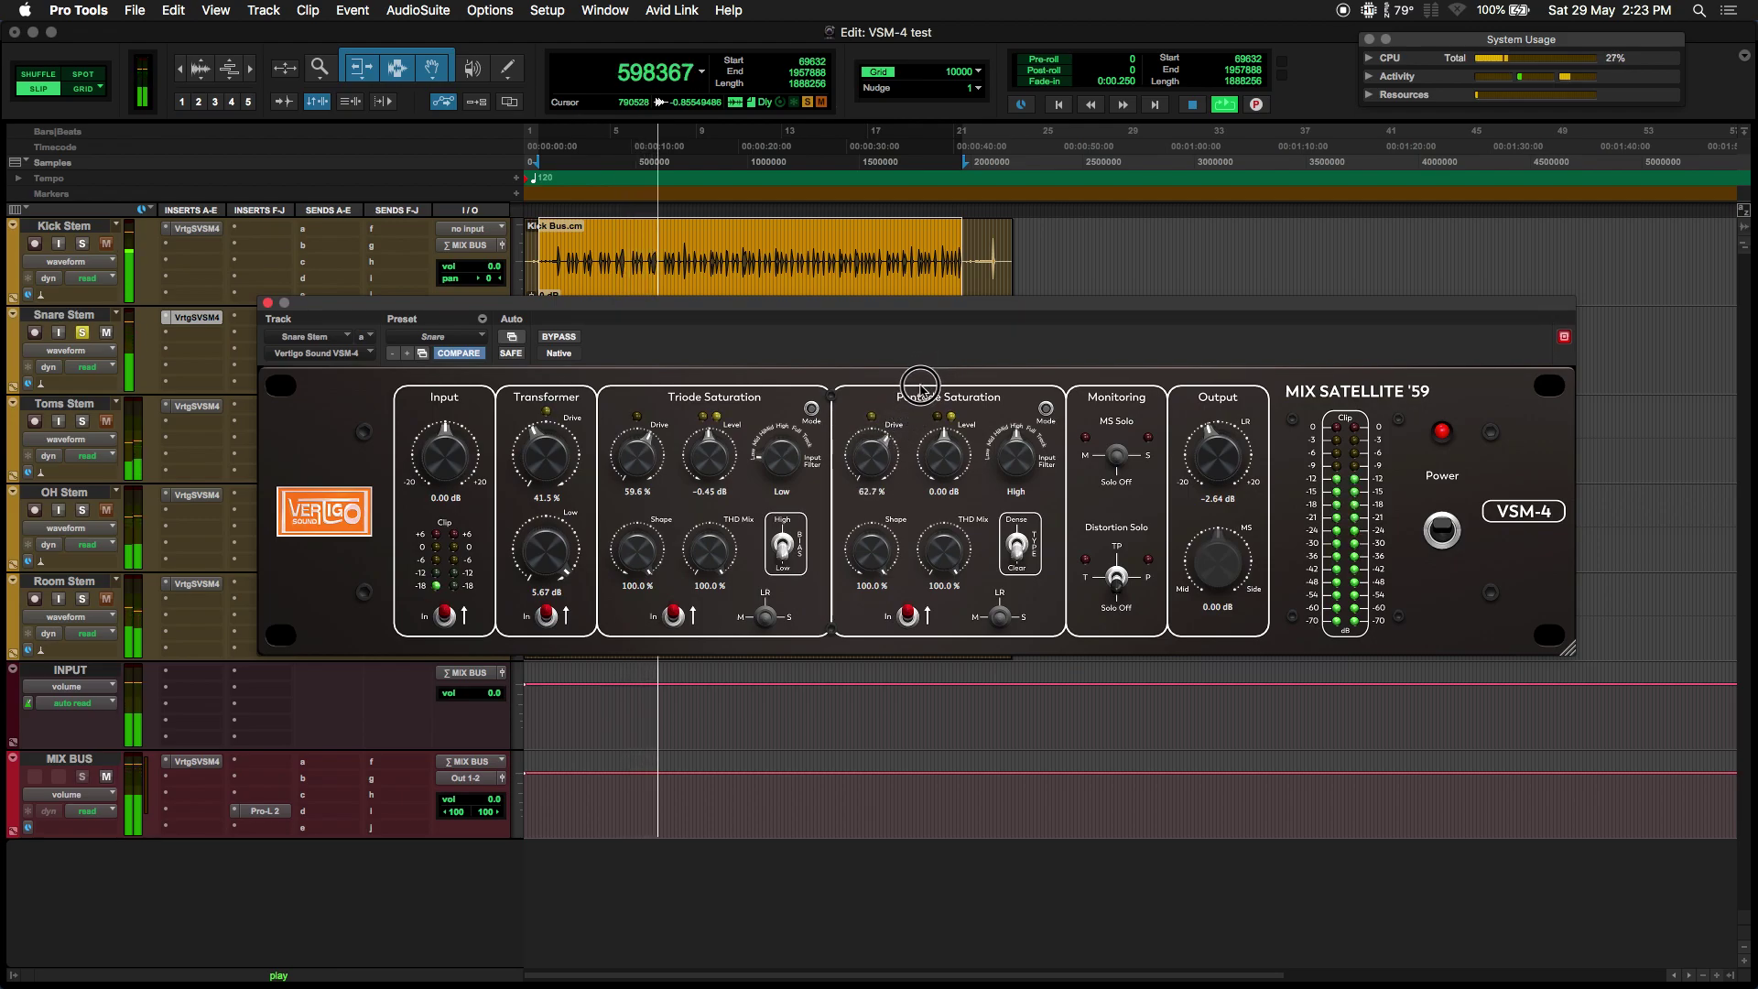
left_click(576, 339)
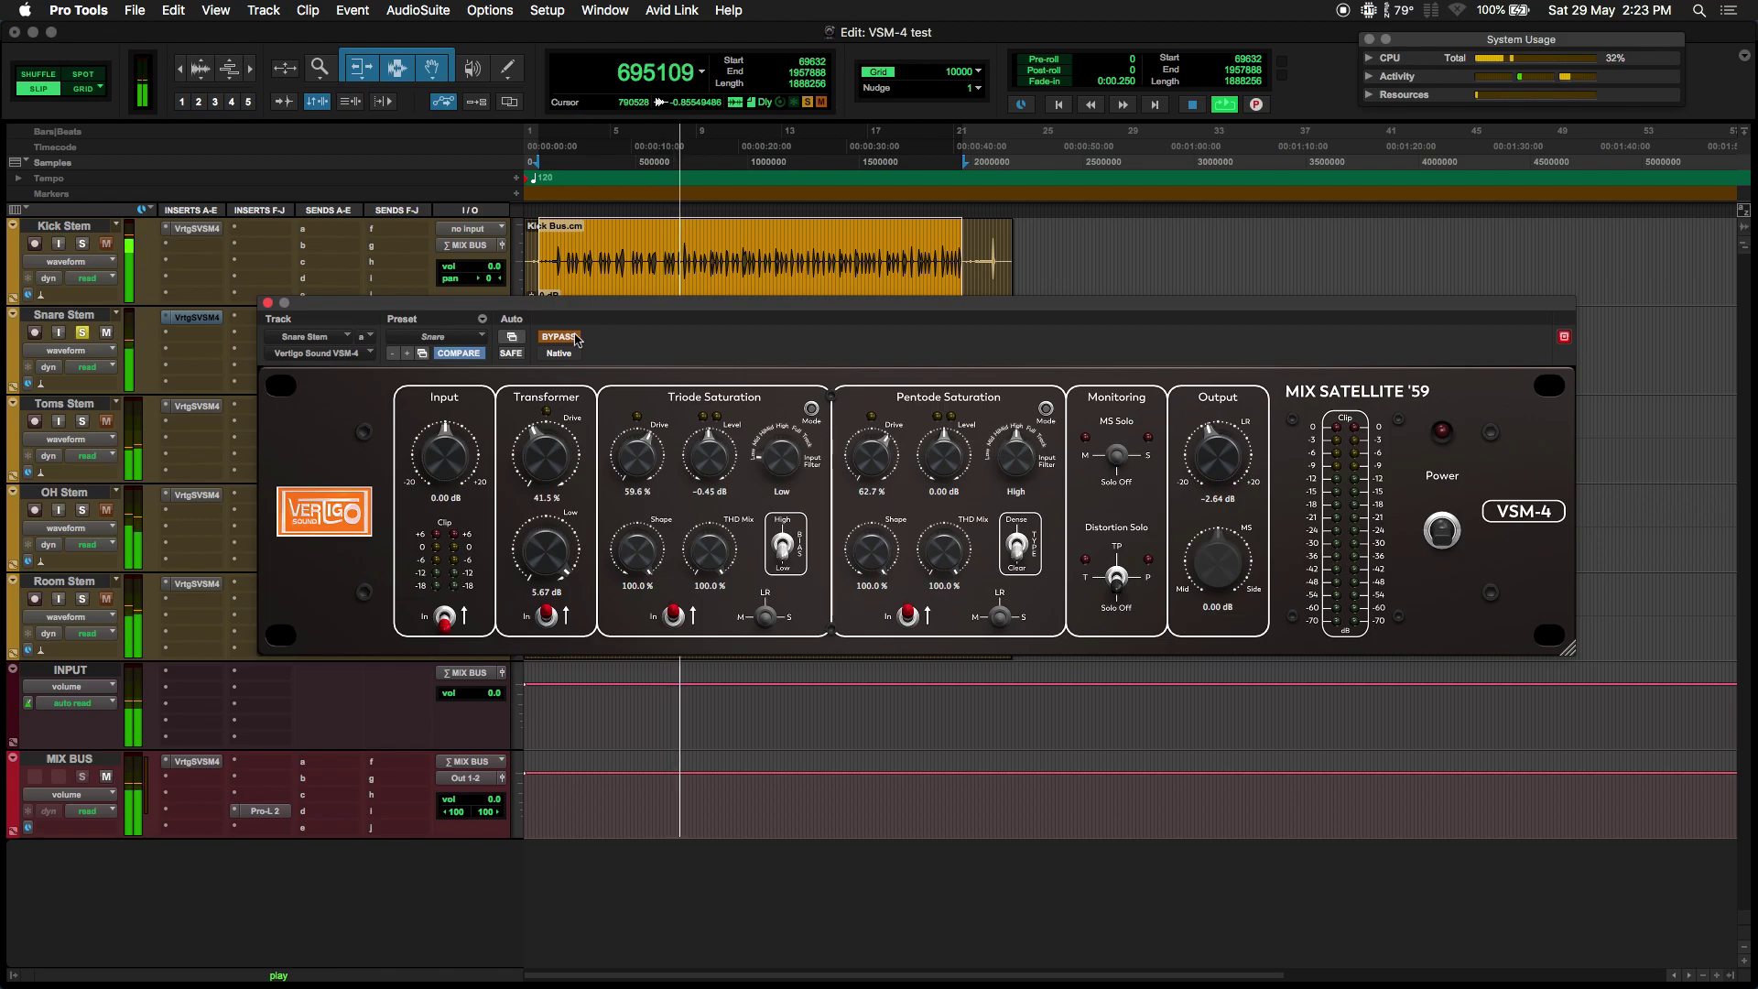
left_click(577, 338)
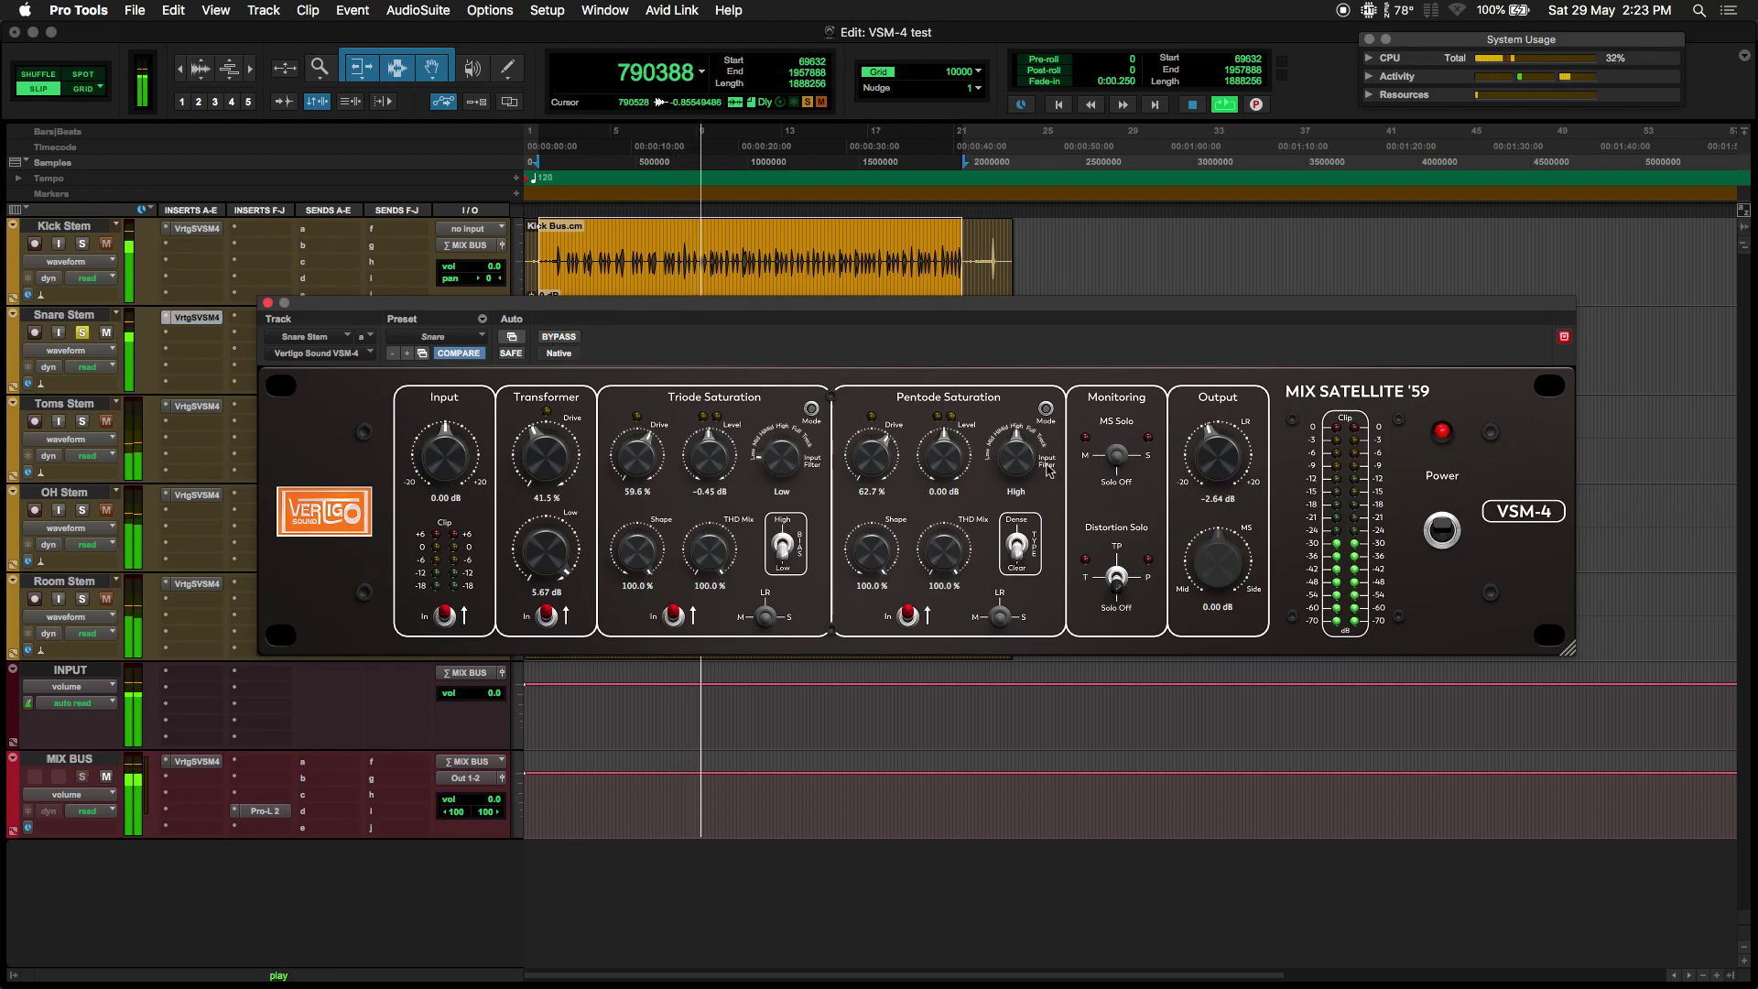
left_click_drag(1219, 461, 1217, 473)
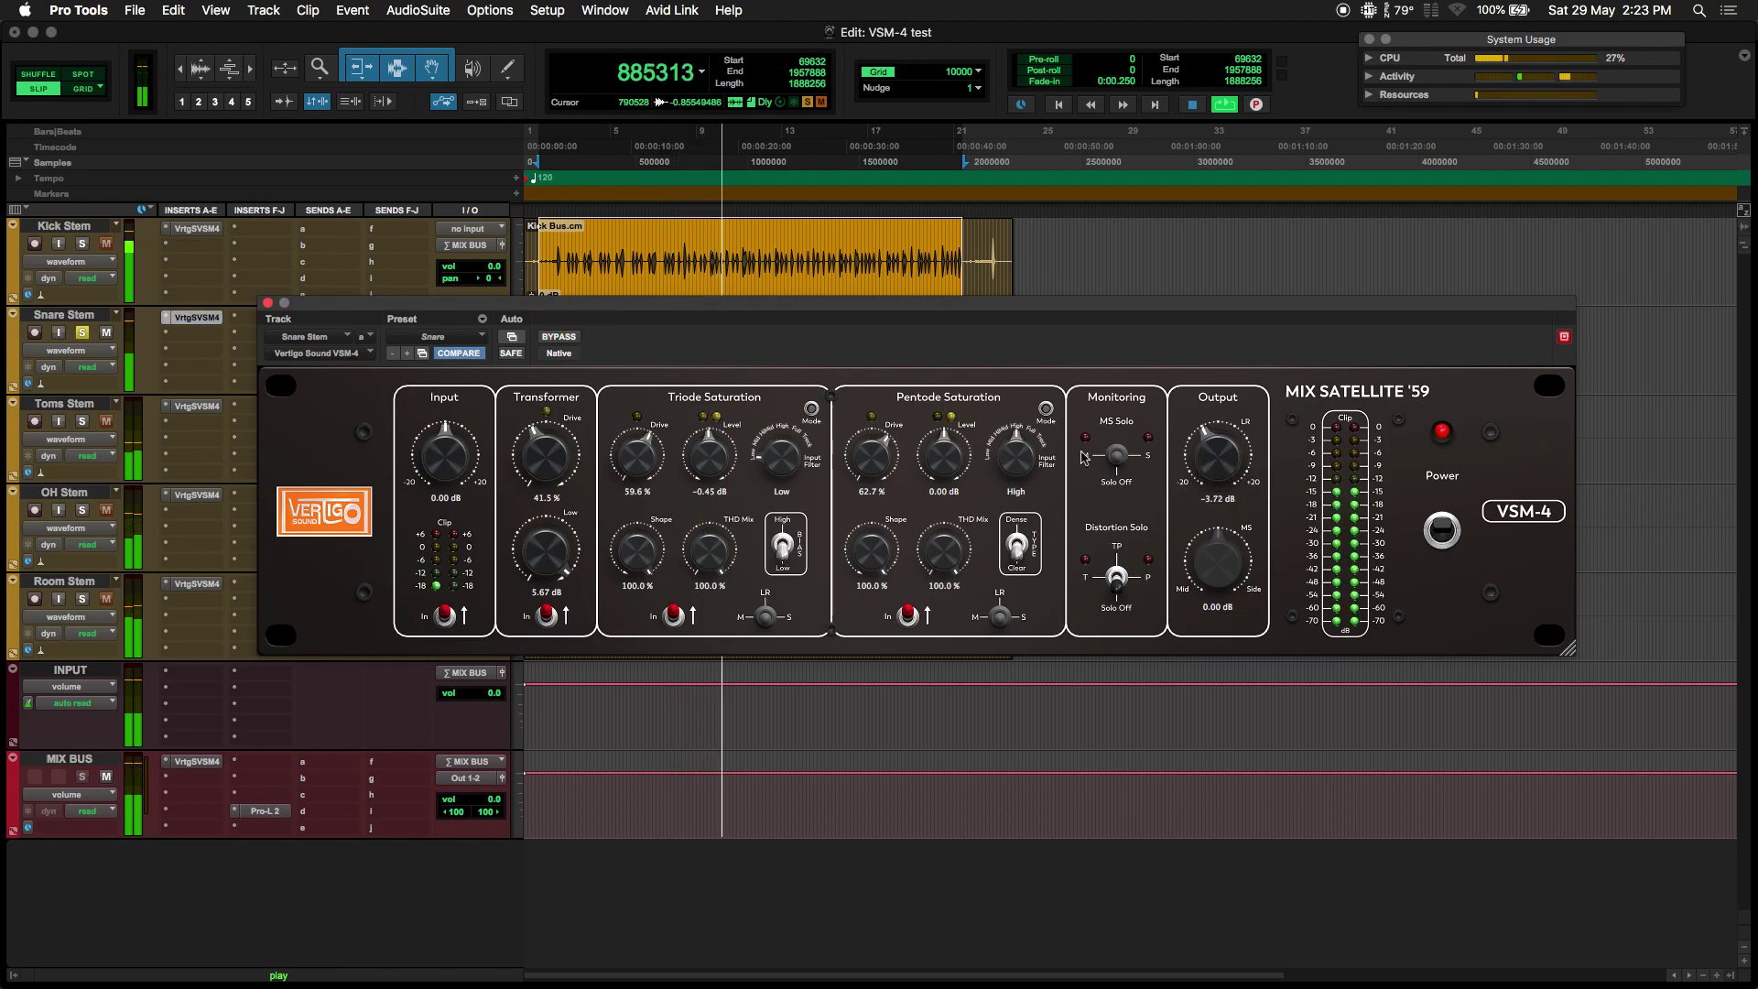
Close the snare's VSM-4 window and unsolo the Snare Stem to hear it with the other drum stems
left_click(267, 302)
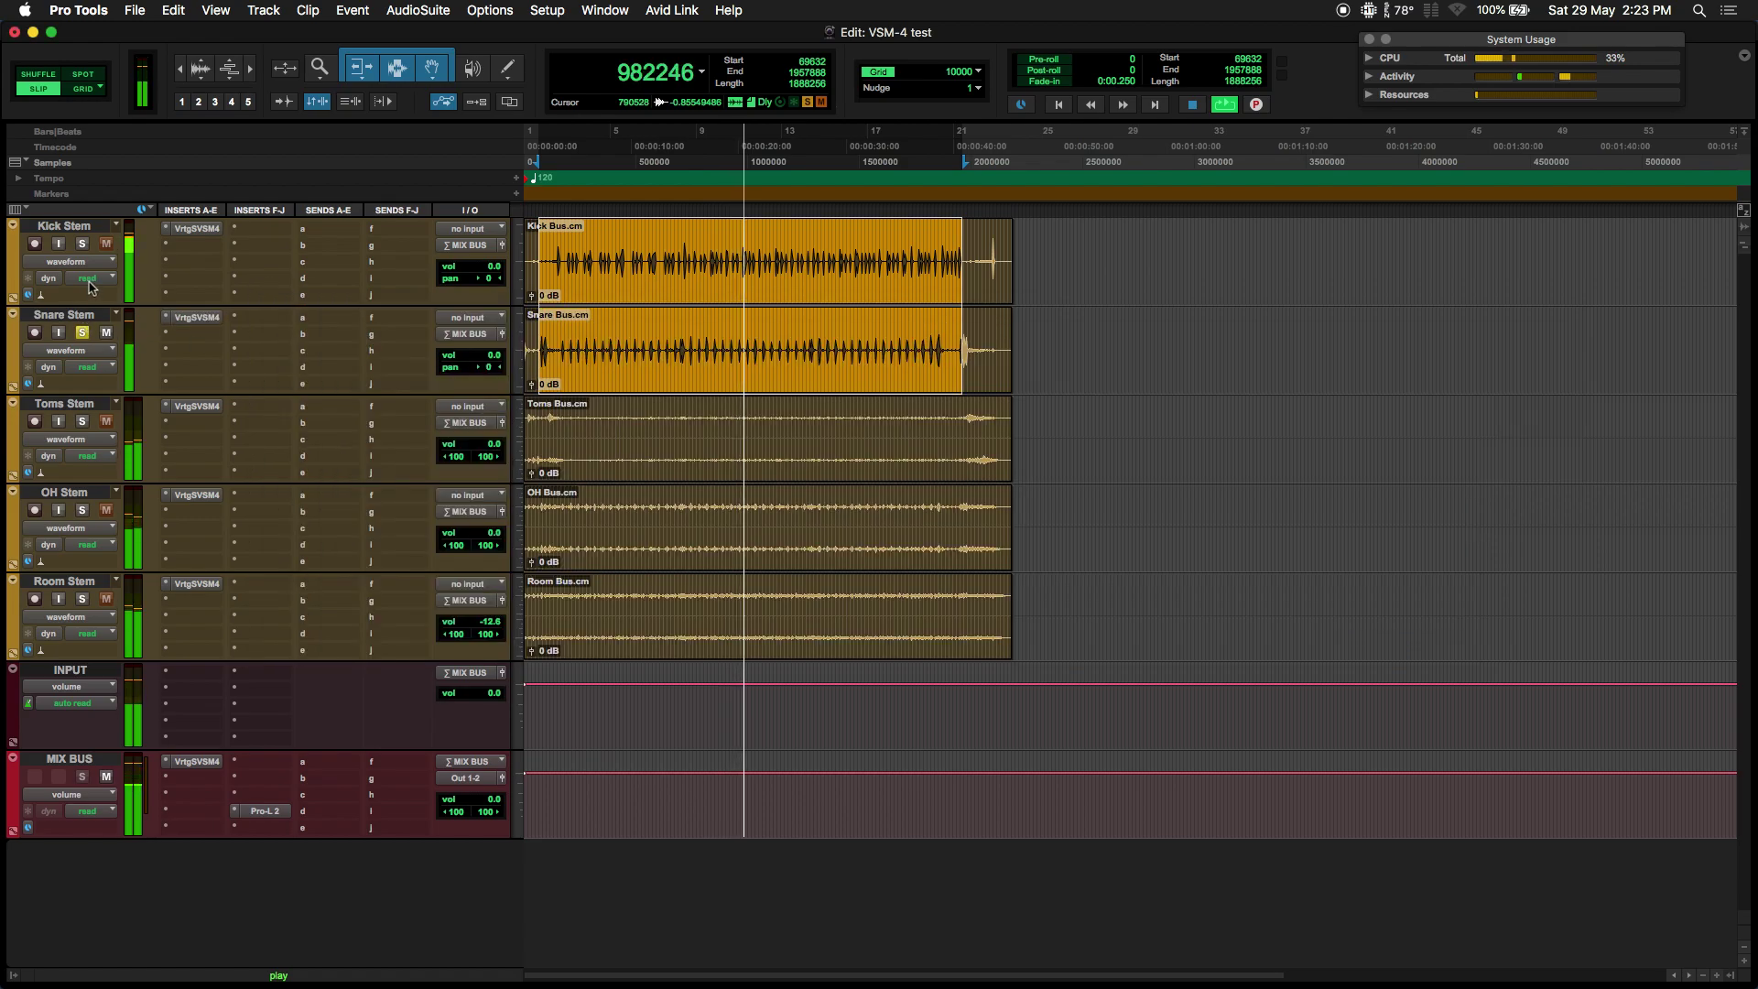
left_click(81, 332)
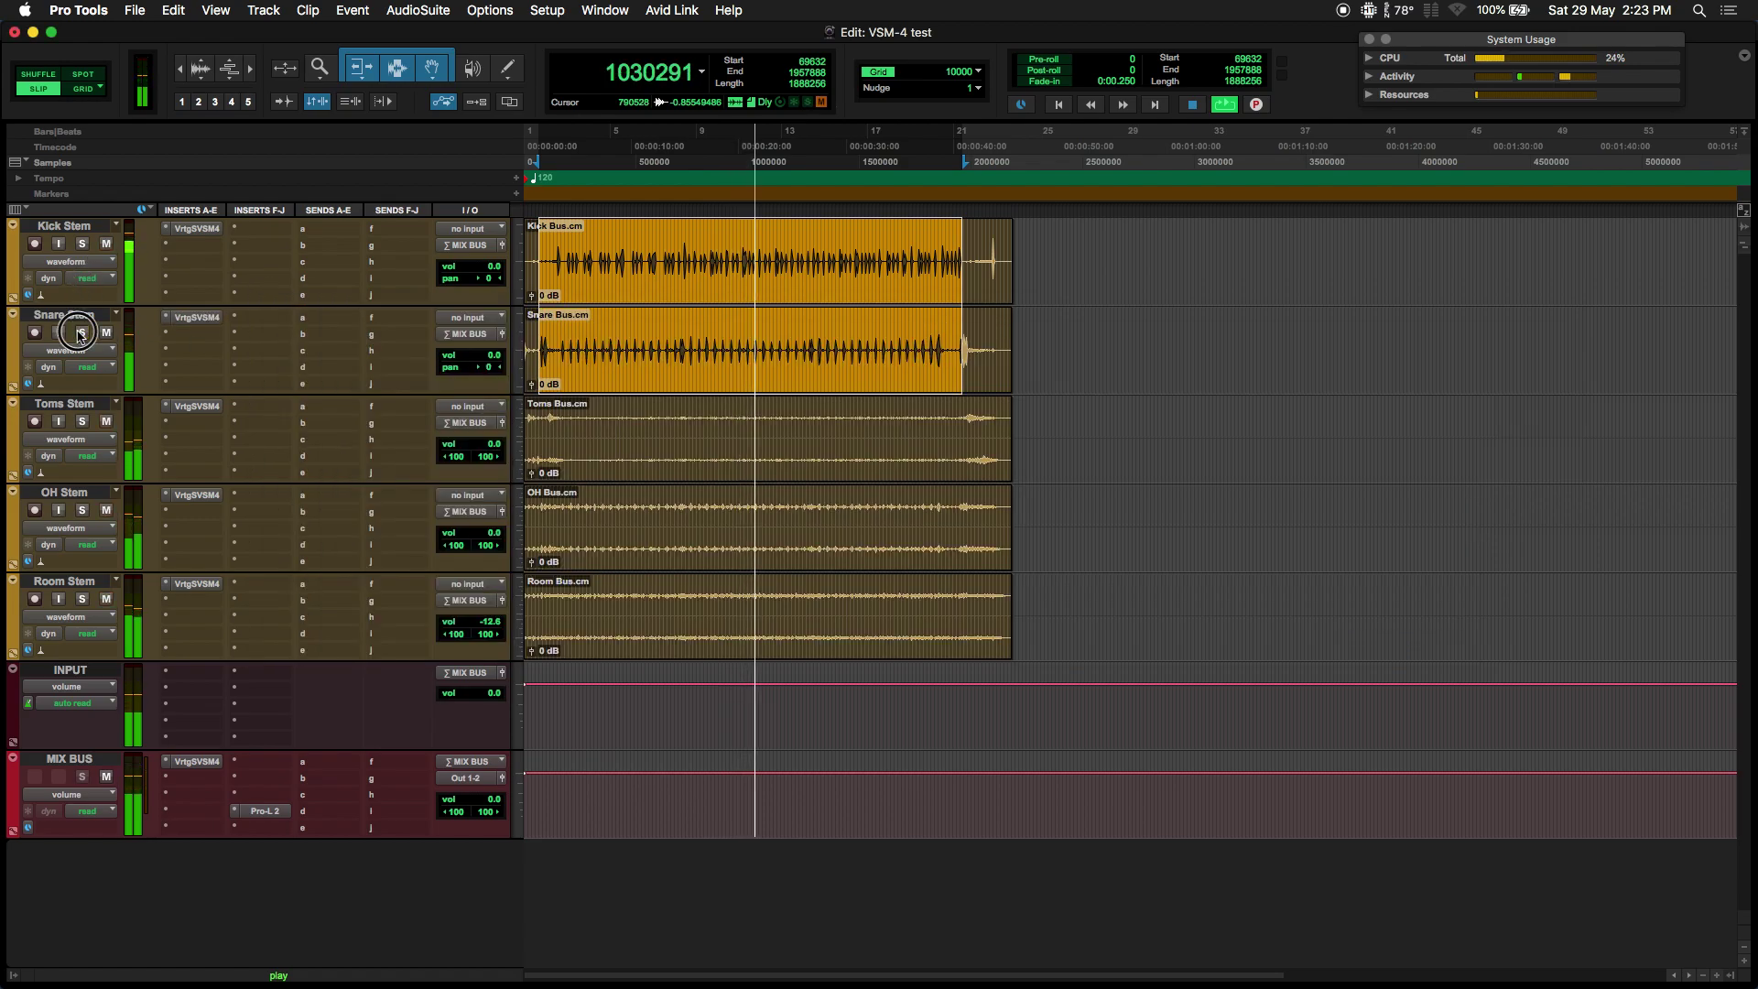
left_click(209, 319)
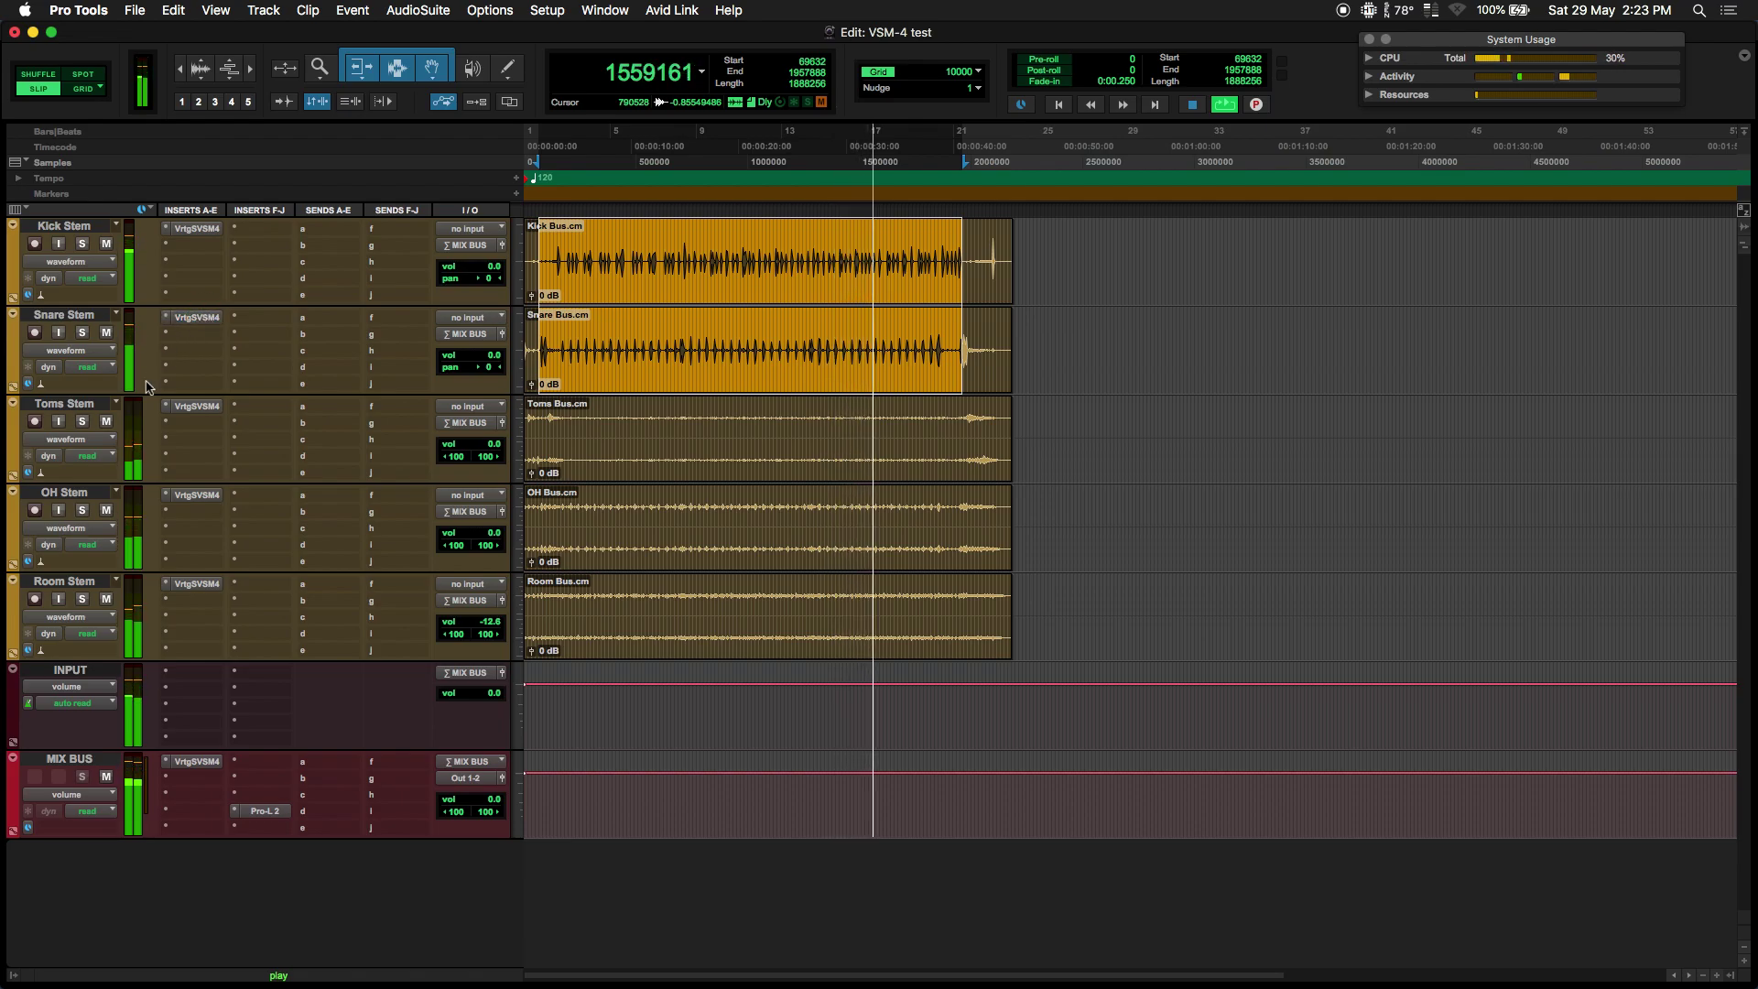
Select the opening tom fill in the Toms Stem, from about sample 20480 to 151040, and restart playback on that selection
left_click(563, 457)
key("super+bracketright")
key("super+bracketright")
key("super+bracketright")
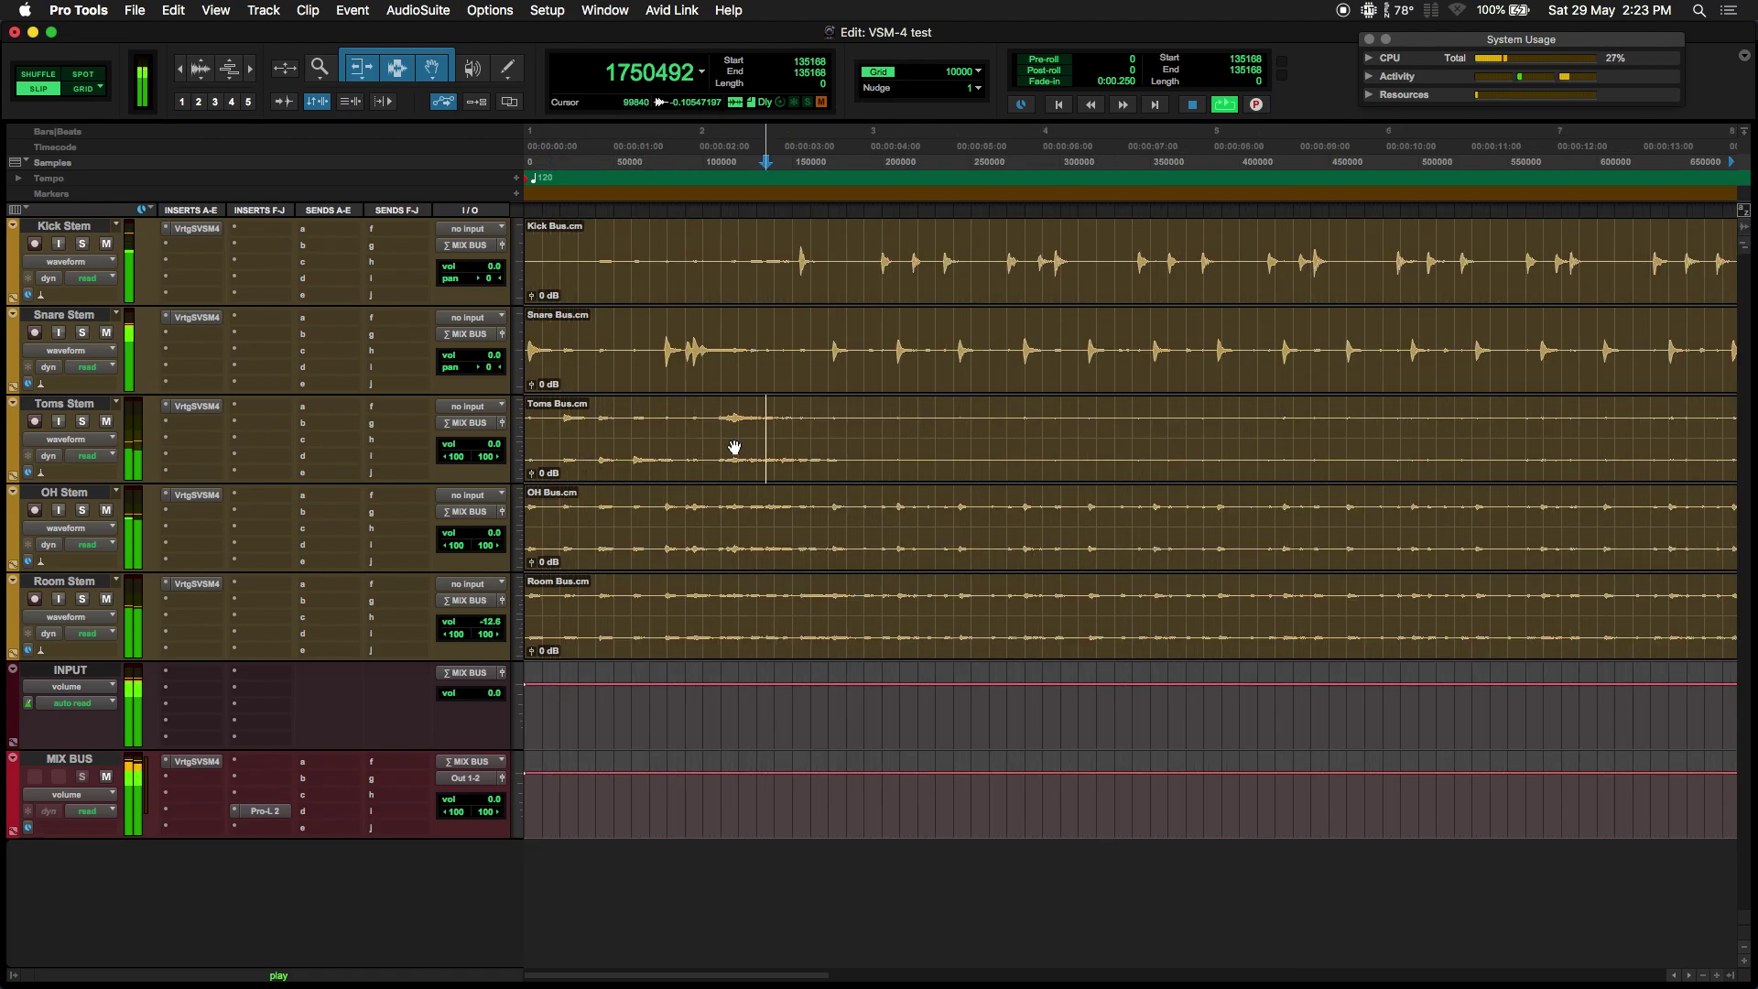
left_click_drag(795, 430, 554, 437)
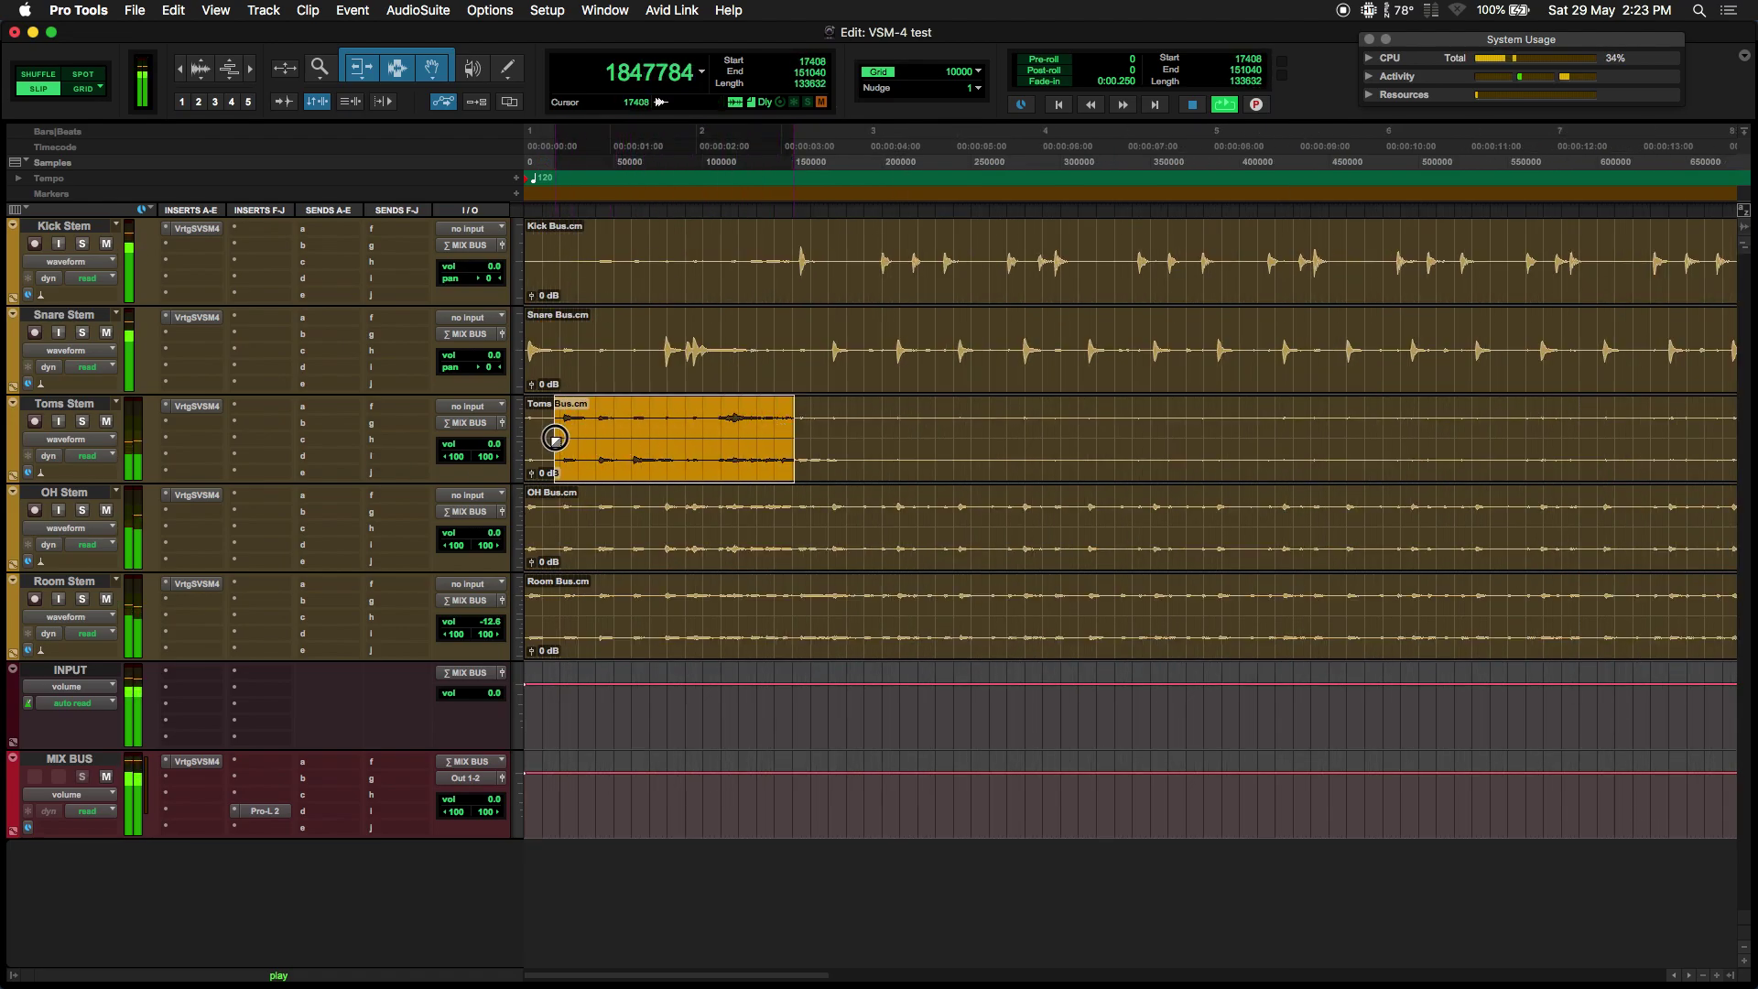
key("space")
key("space")
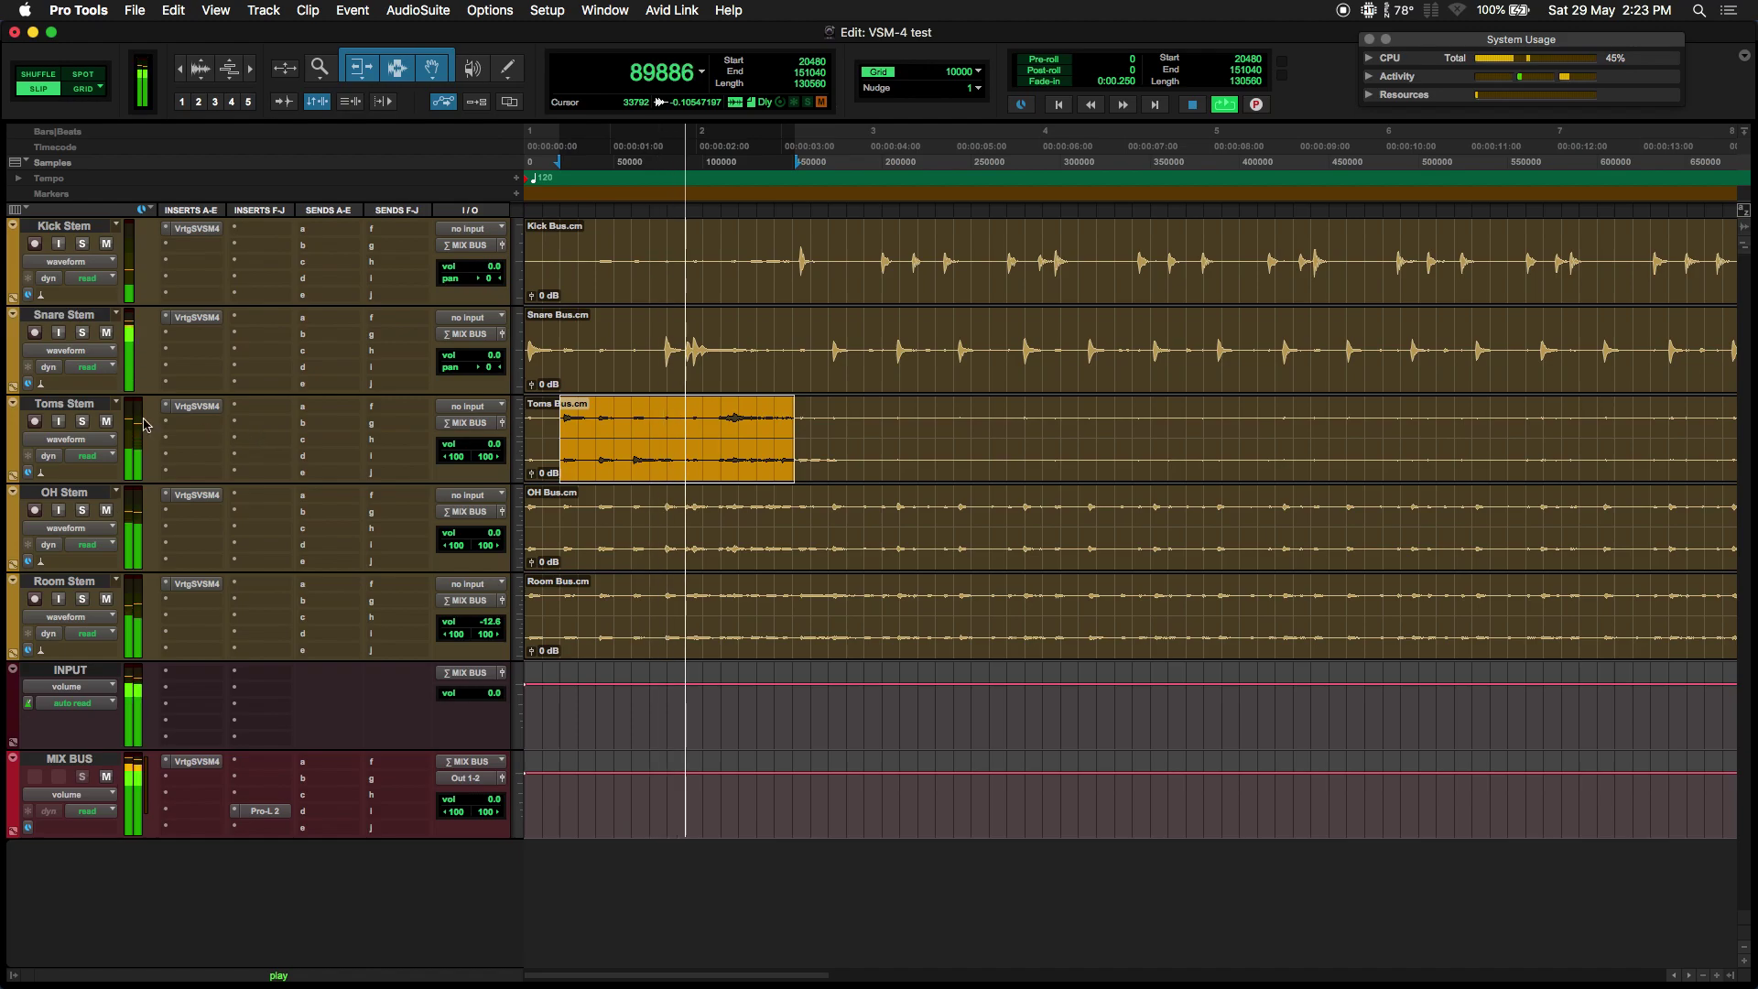
Solo the Toms Stem and load the Mixbuss A factory preset in its VSM-4 plug-in
key("shift+s")
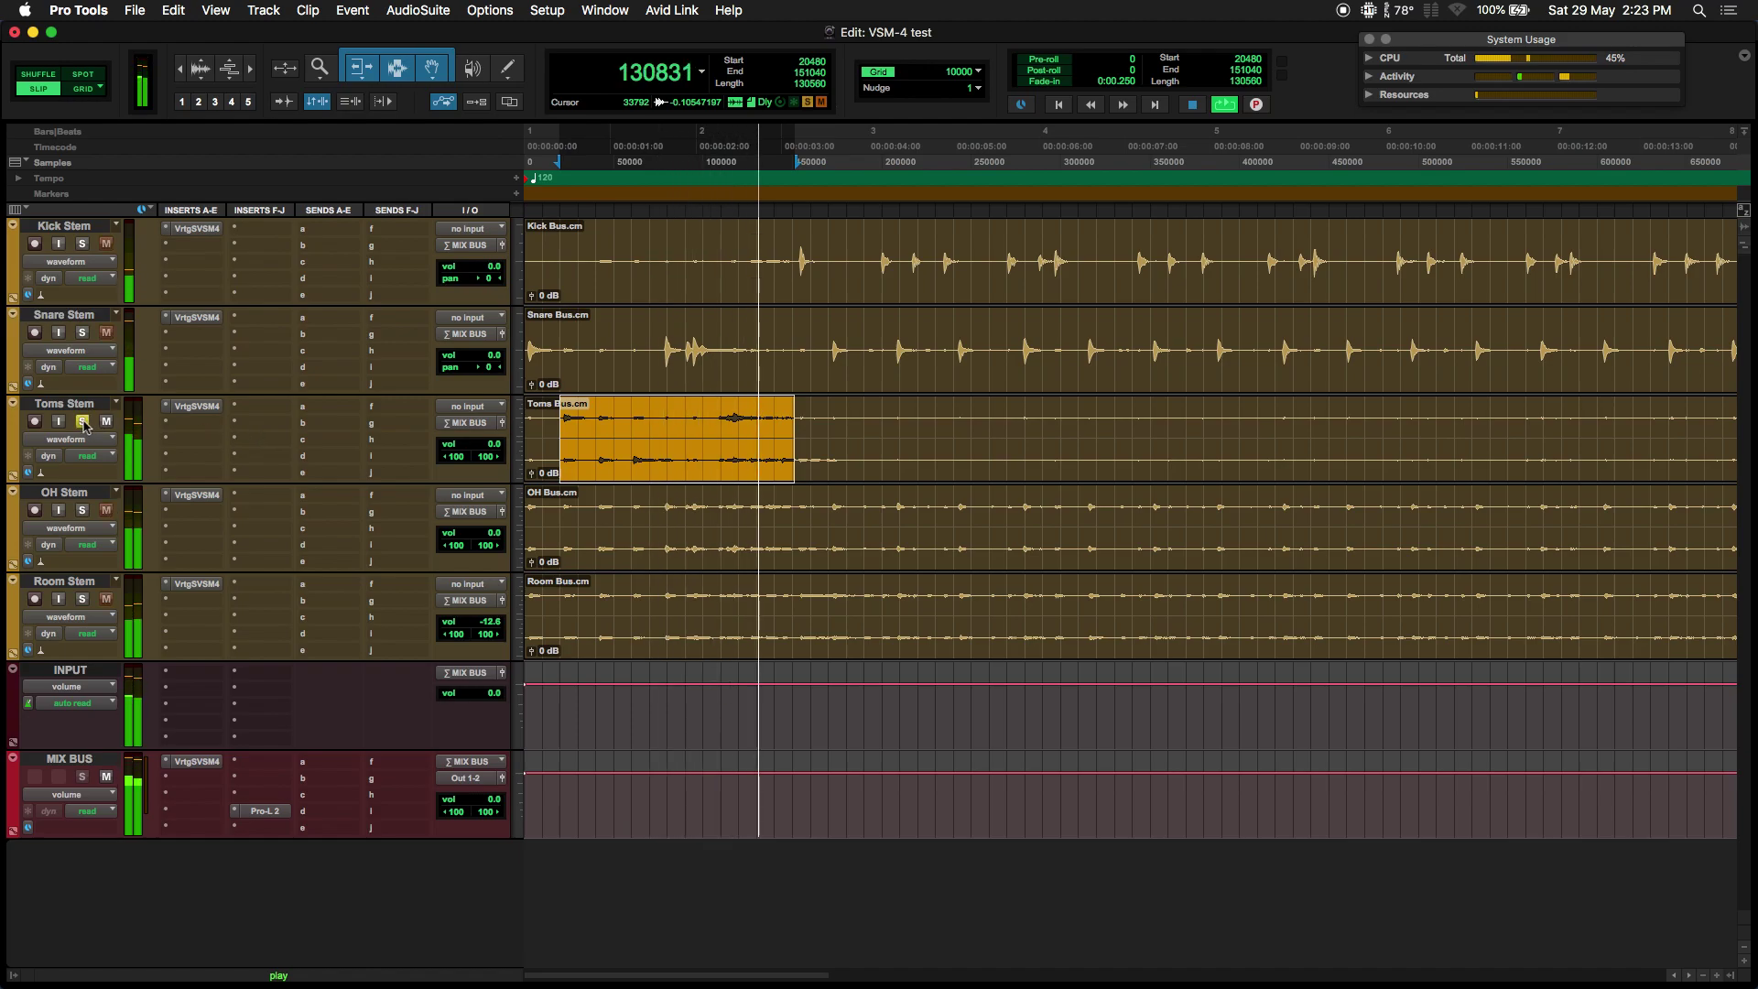
left_click(195, 406)
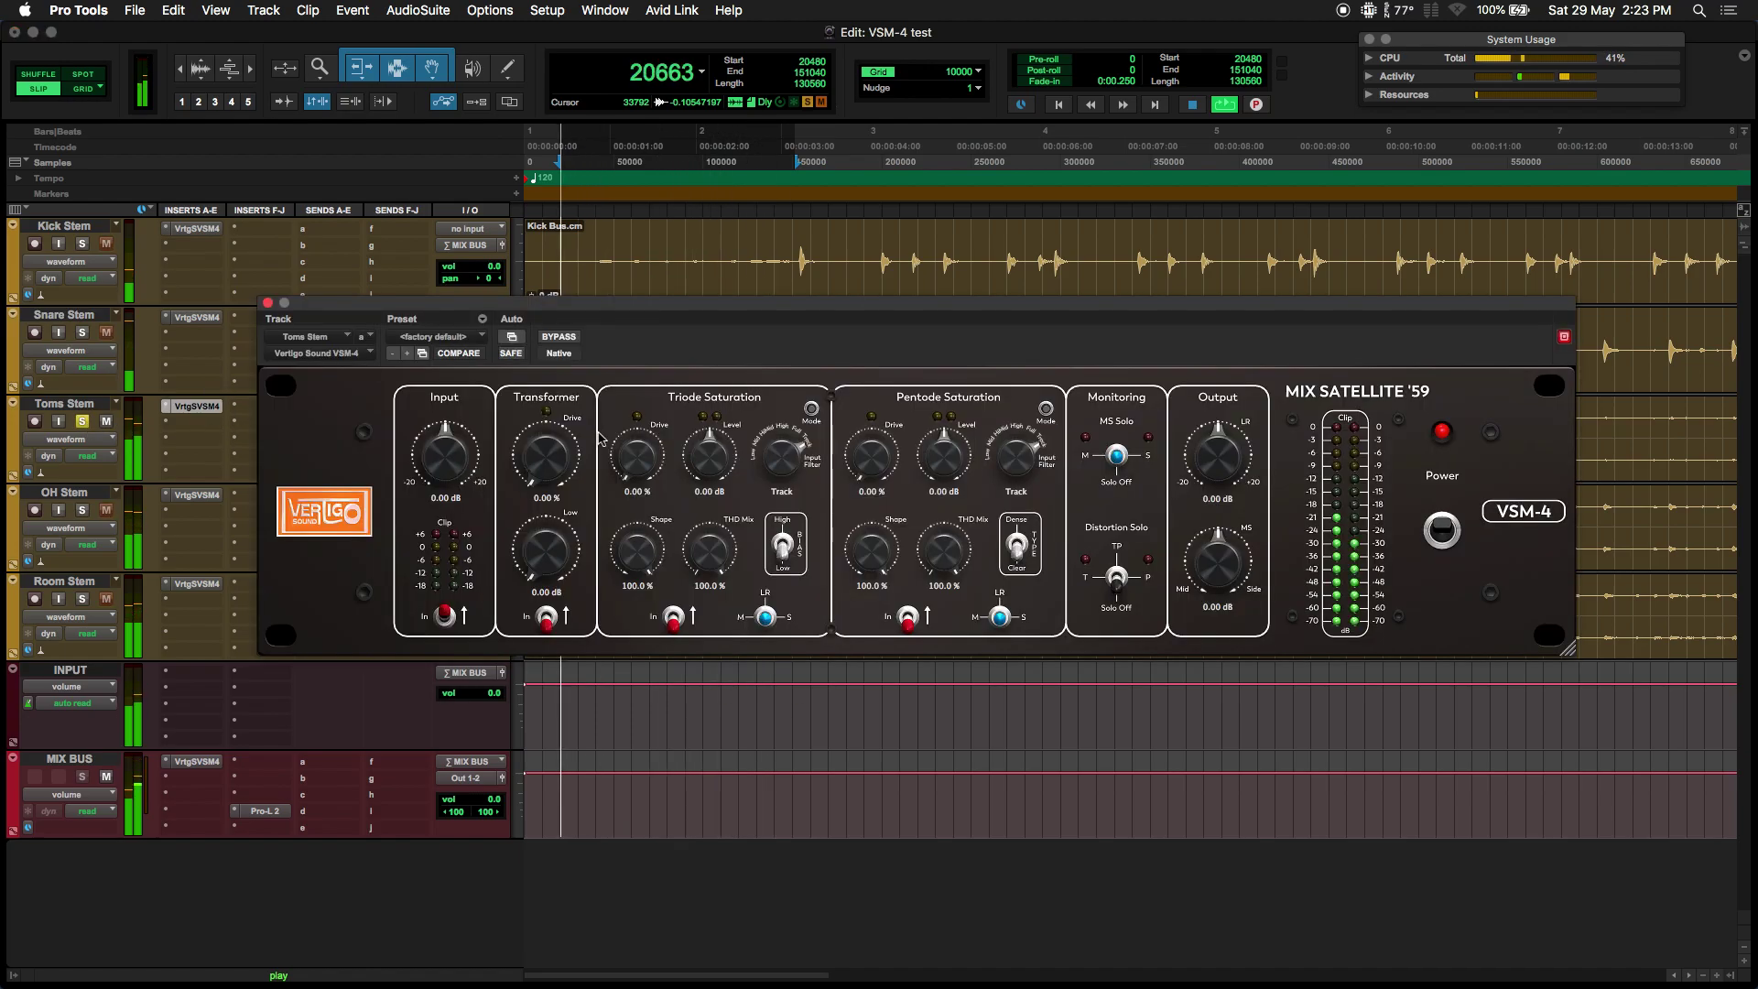
left_click(448, 338)
mouse_move(474, 312)
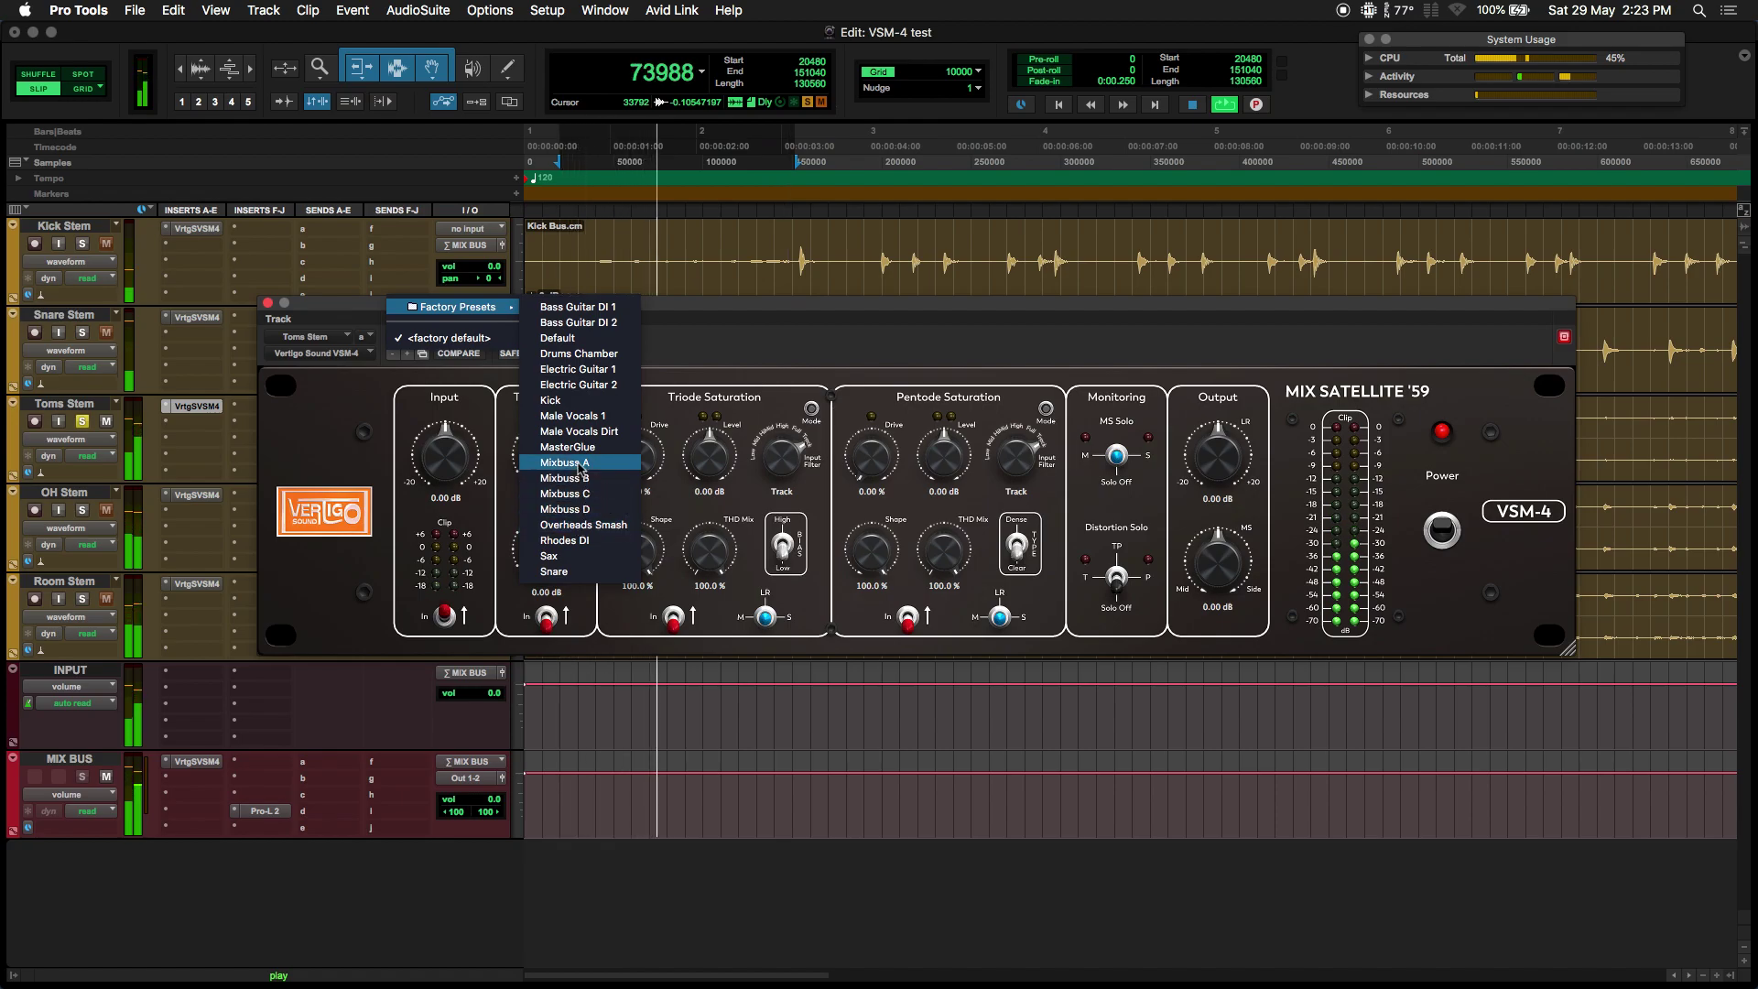
left_click(581, 463)
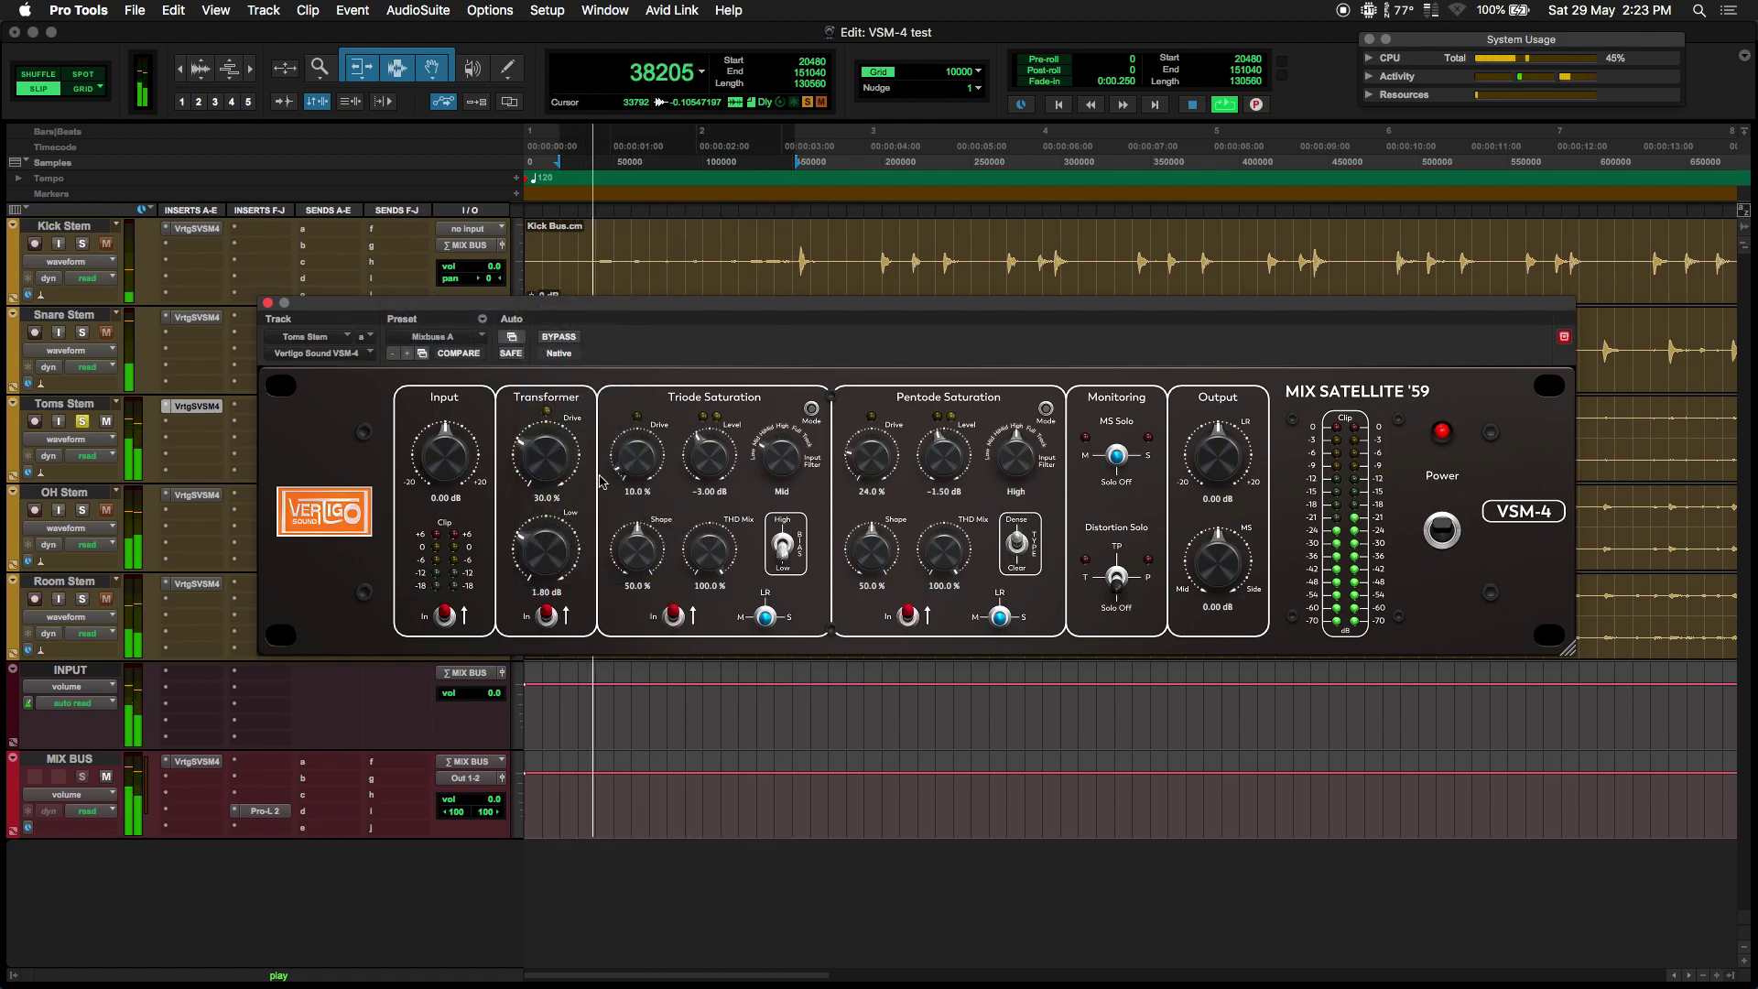
Set the toms' Transformer to 39.3% Drive and 3.57 dB Low, and the Triode to the Low input filter with 27.2% Drive
left_click_drag(565, 462, 569, 436)
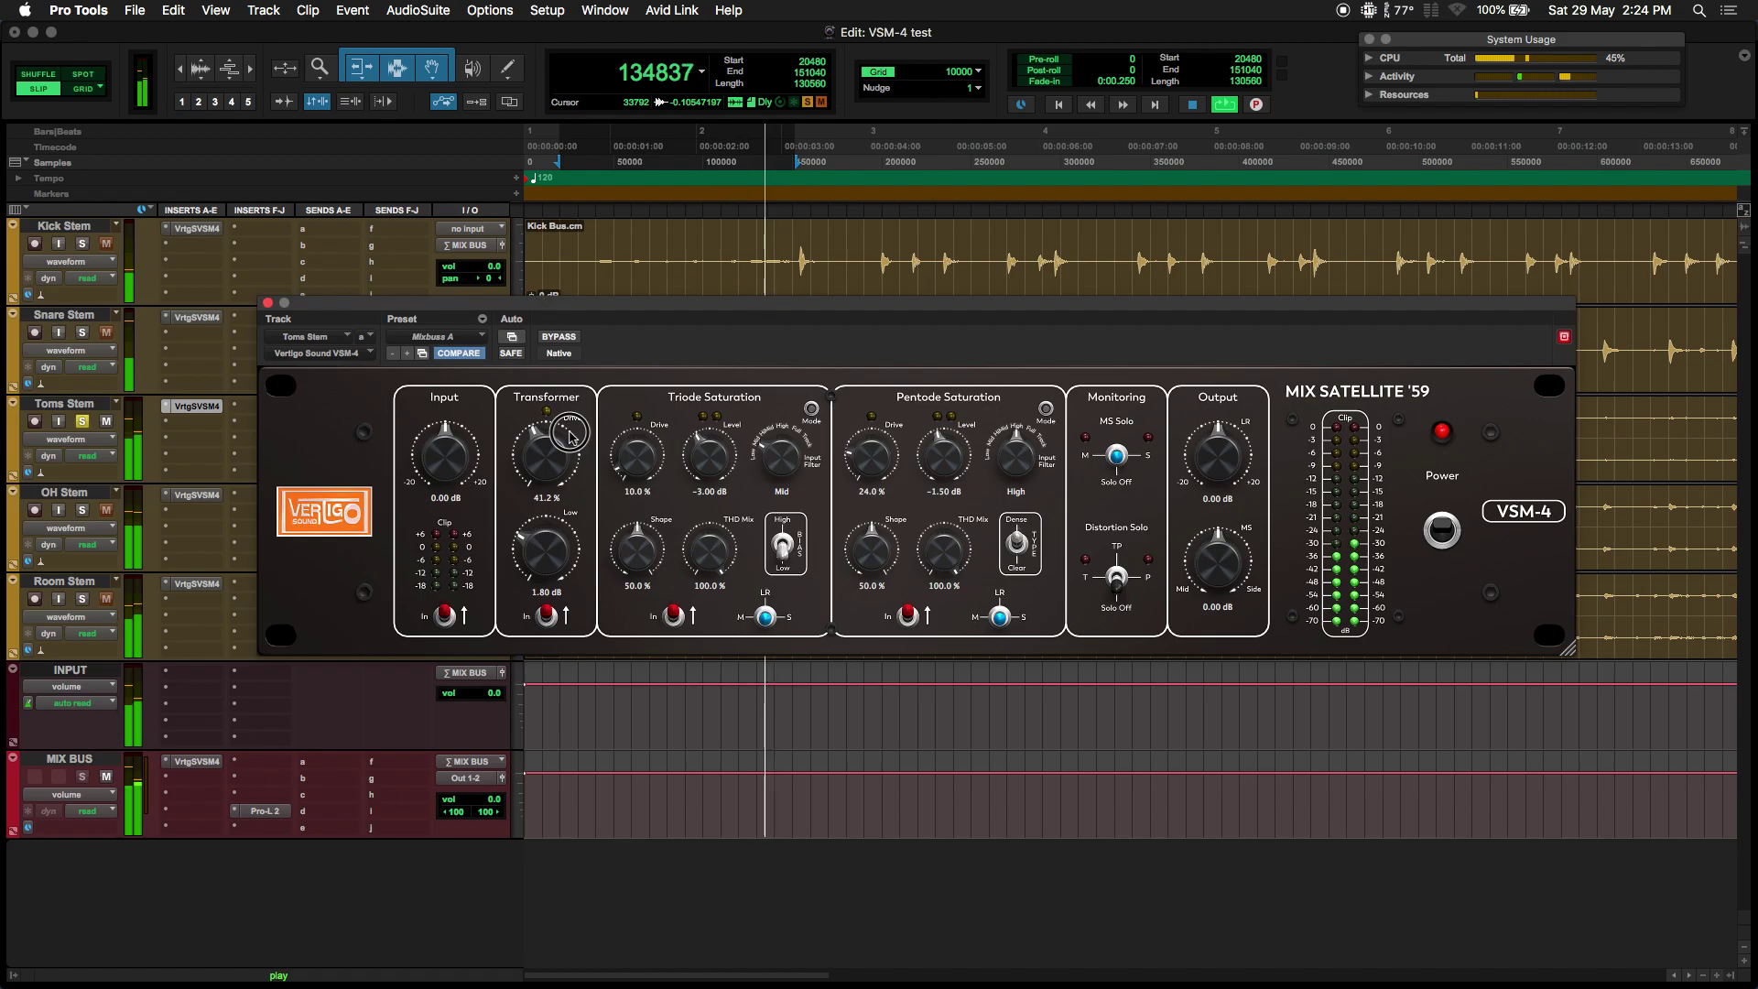
left_click_drag(562, 547, 590, 461)
left_click_drag(779, 460, 750, 494)
left_click_drag(651, 455, 669, 414)
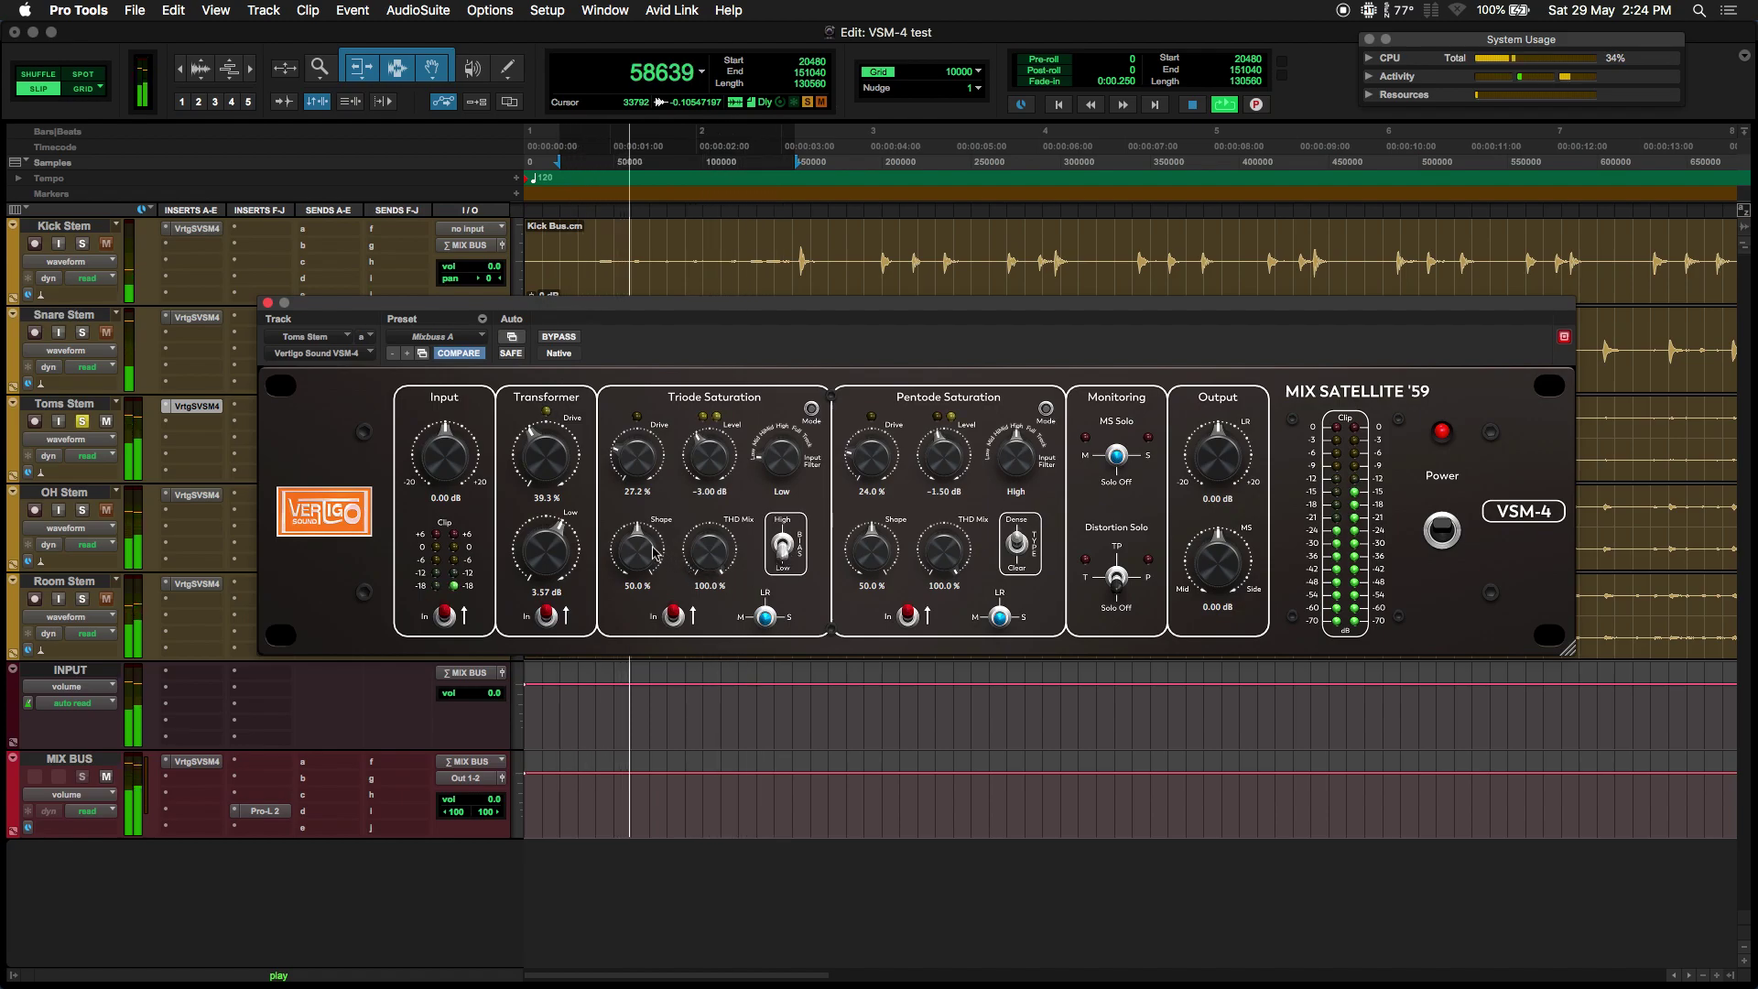
Set the toms' Triode Shape to 60.3% and THD Mix to 85.8%, and compare the processed sound with bypass
left_click_drag(653, 552, 697, 588)
left_click(558, 337)
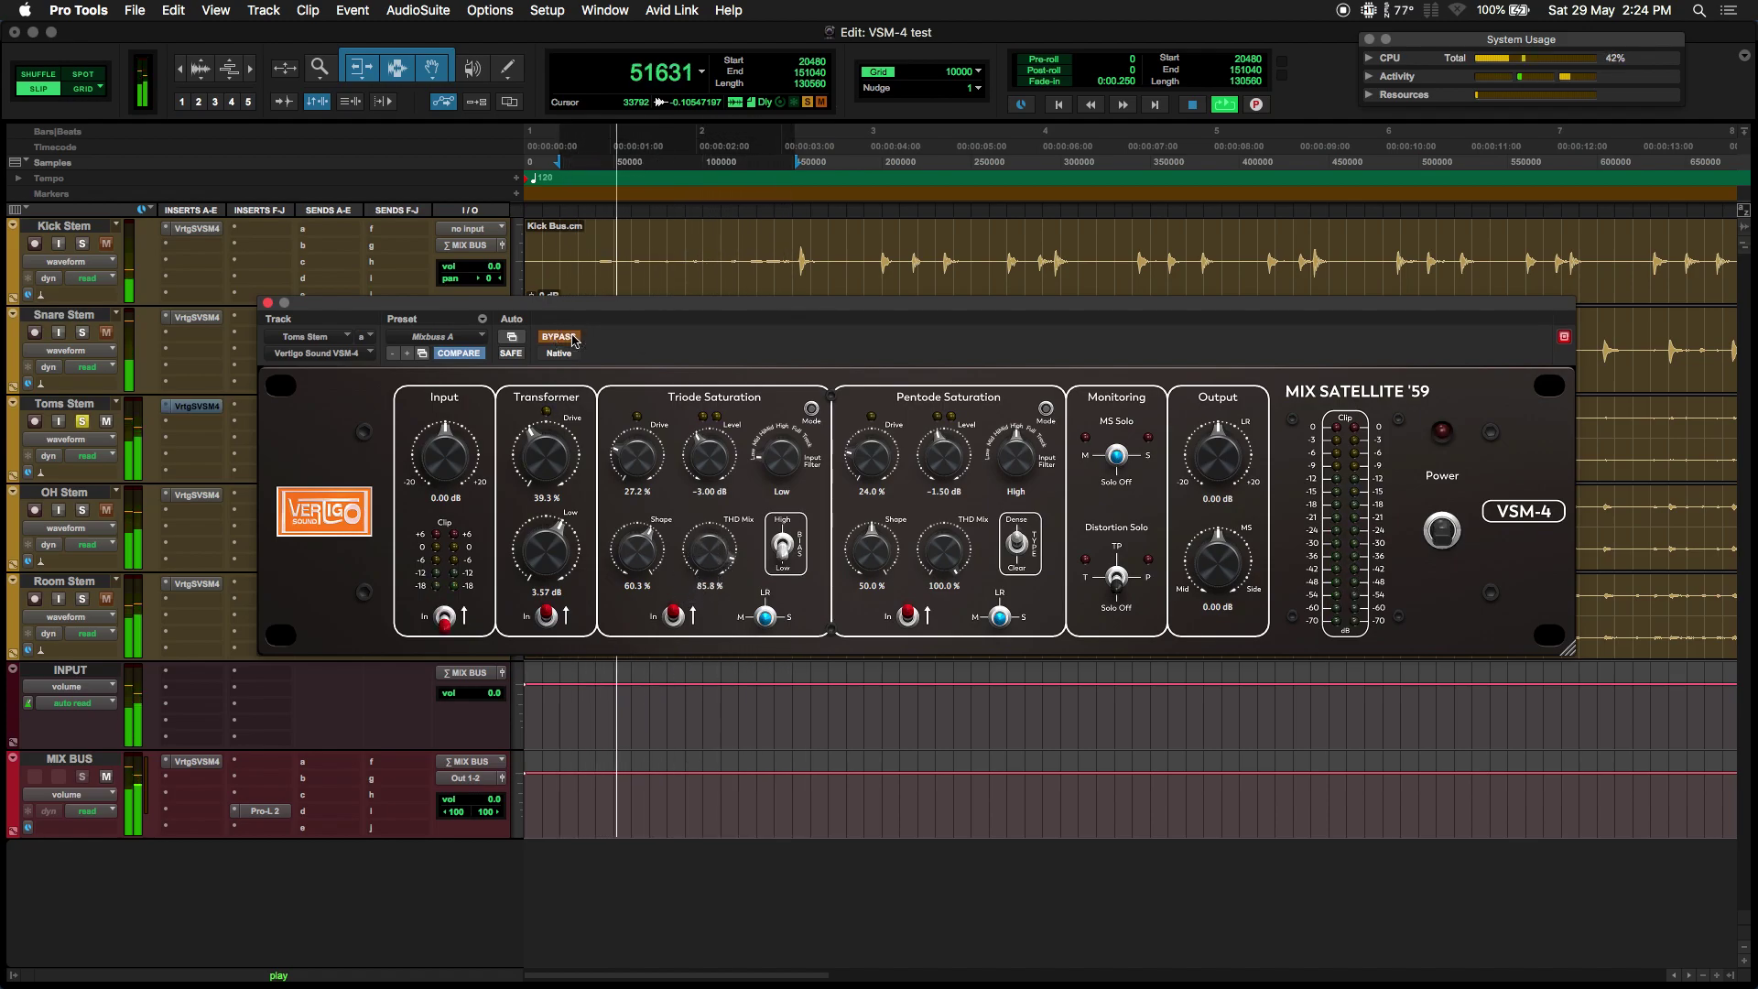
left_click(560, 337)
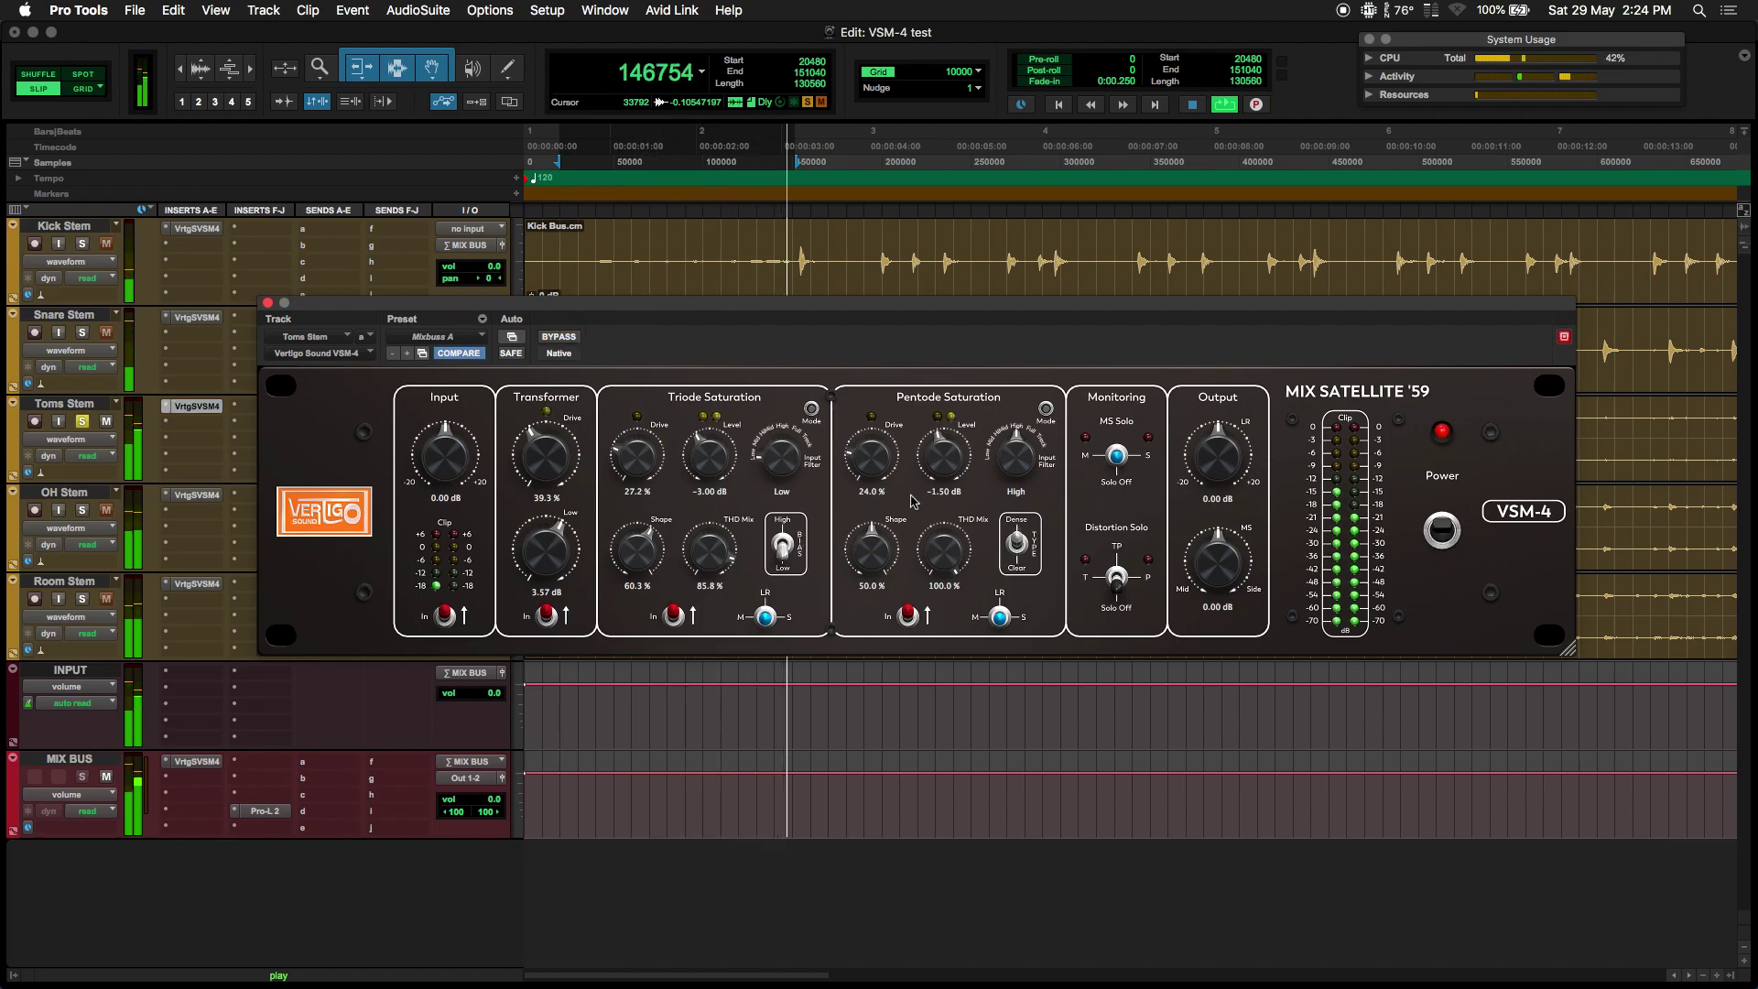
Try the toms' Pentode section with the HiMid input filter and 31.7% Drive, comparing with bypass and toggling the filter Mode on and off
left_click_drag(1006, 456, 988, 482)
mouse_move(872, 453)
left_mouse_down()
mouse_move(950, 360)
mouse_move(901, 448)
mouse_move(875, 460)
left_mouse_up()
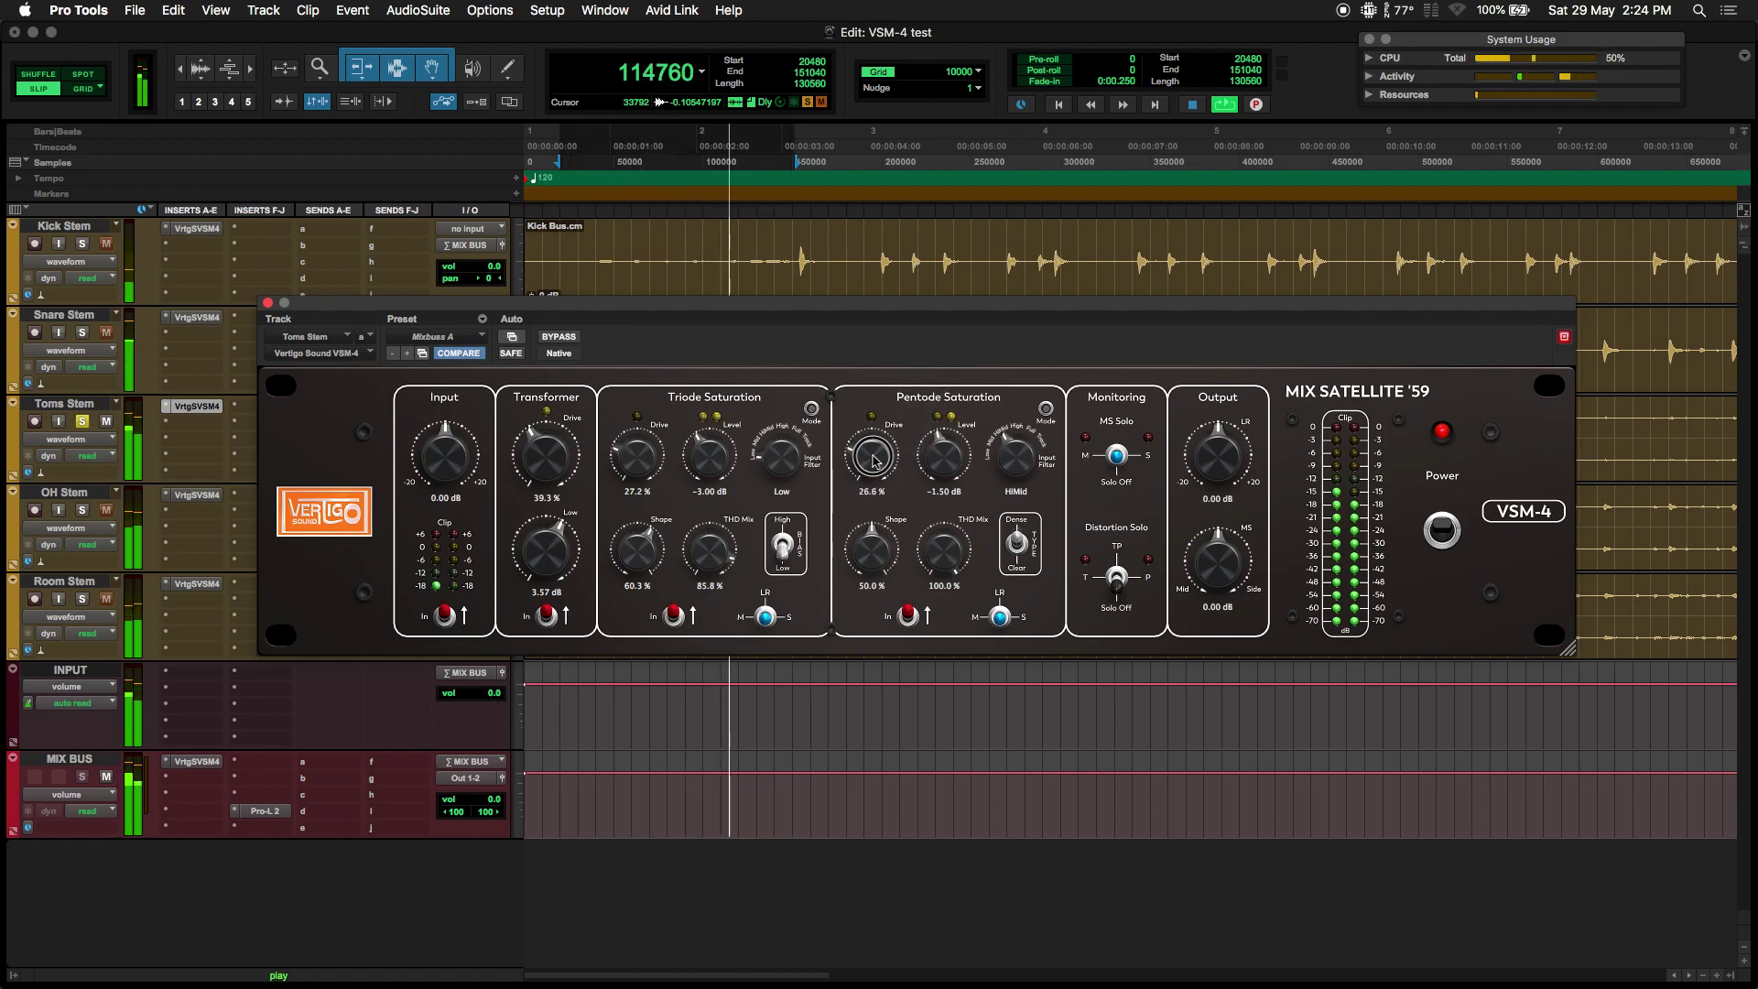
left_click(559, 337)
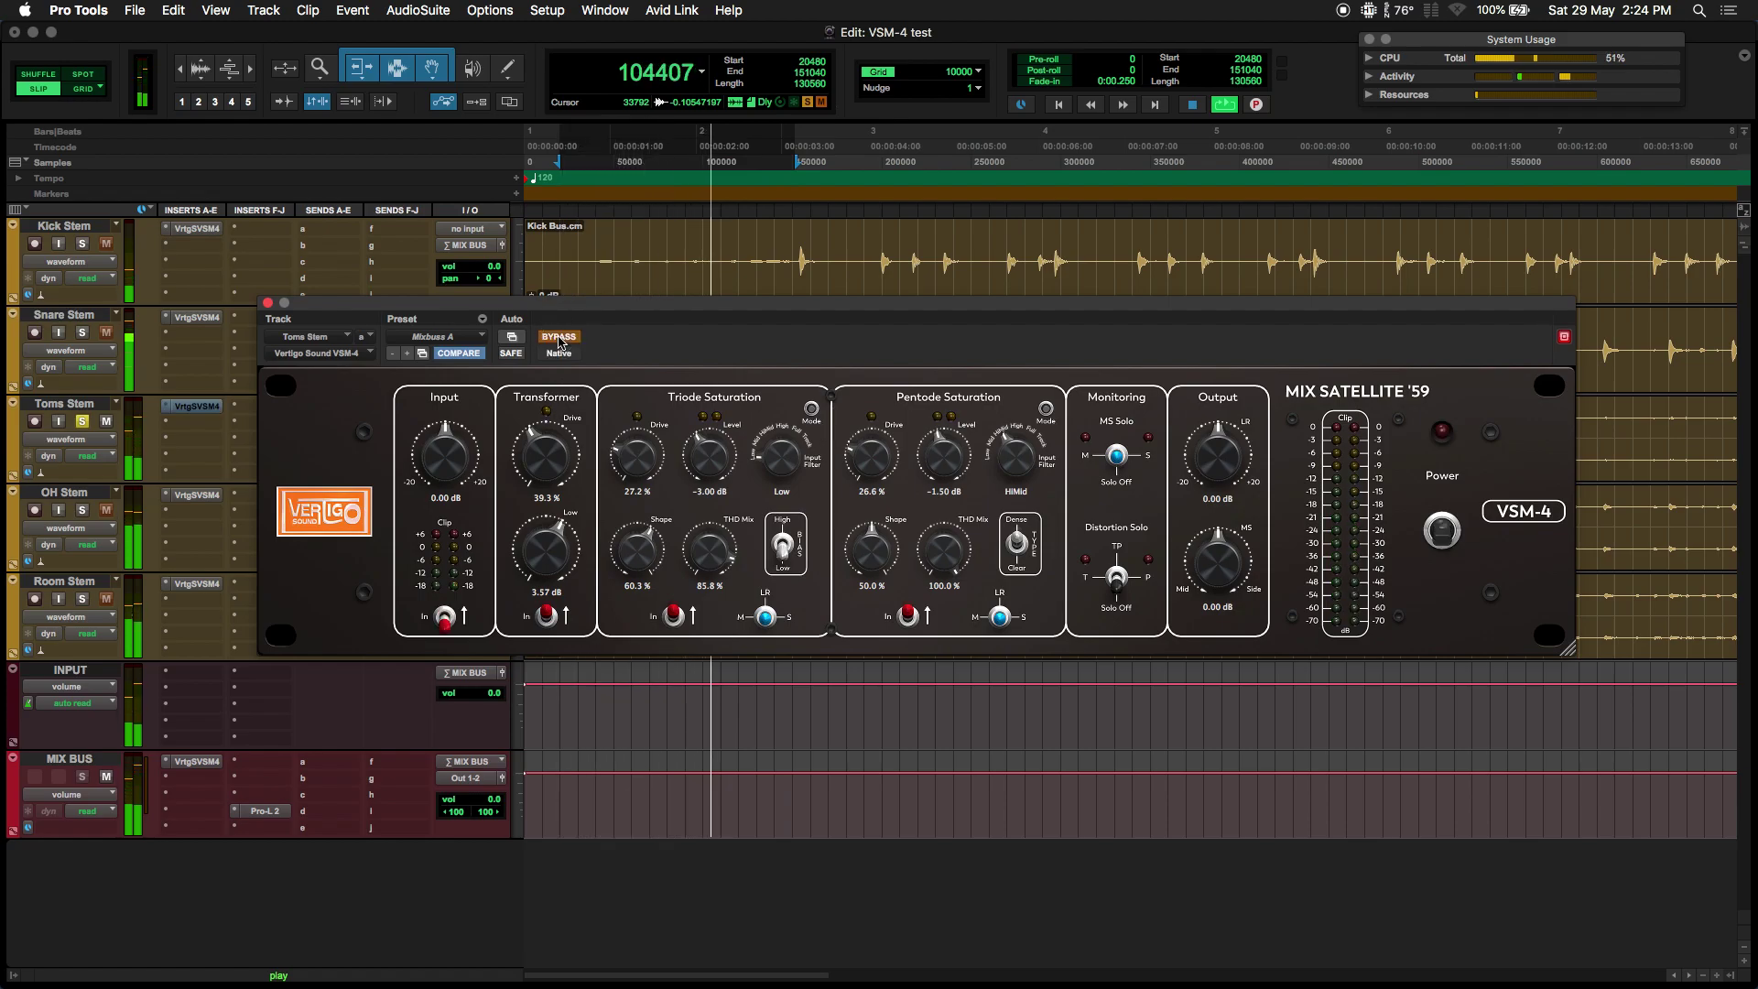
left_click(561, 338)
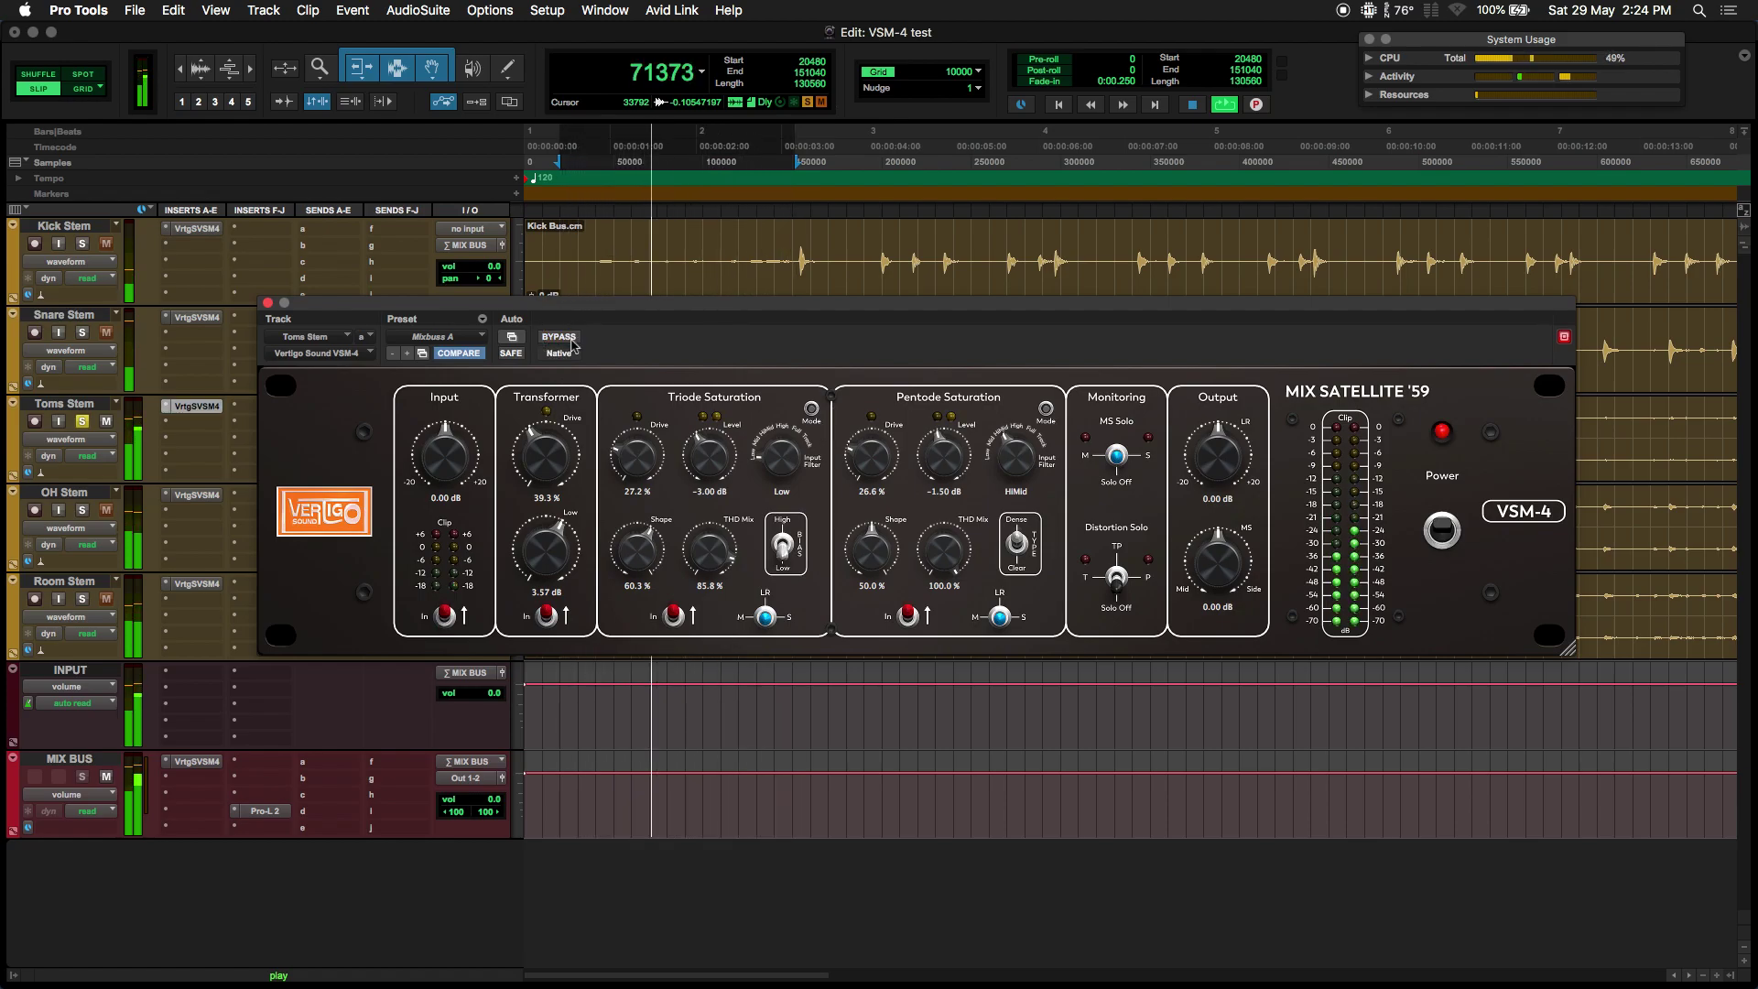
mouse_move(895, 440)
left_mouse_down()
mouse_move(929, 366)
mouse_move(879, 462)
left_mouse_up()
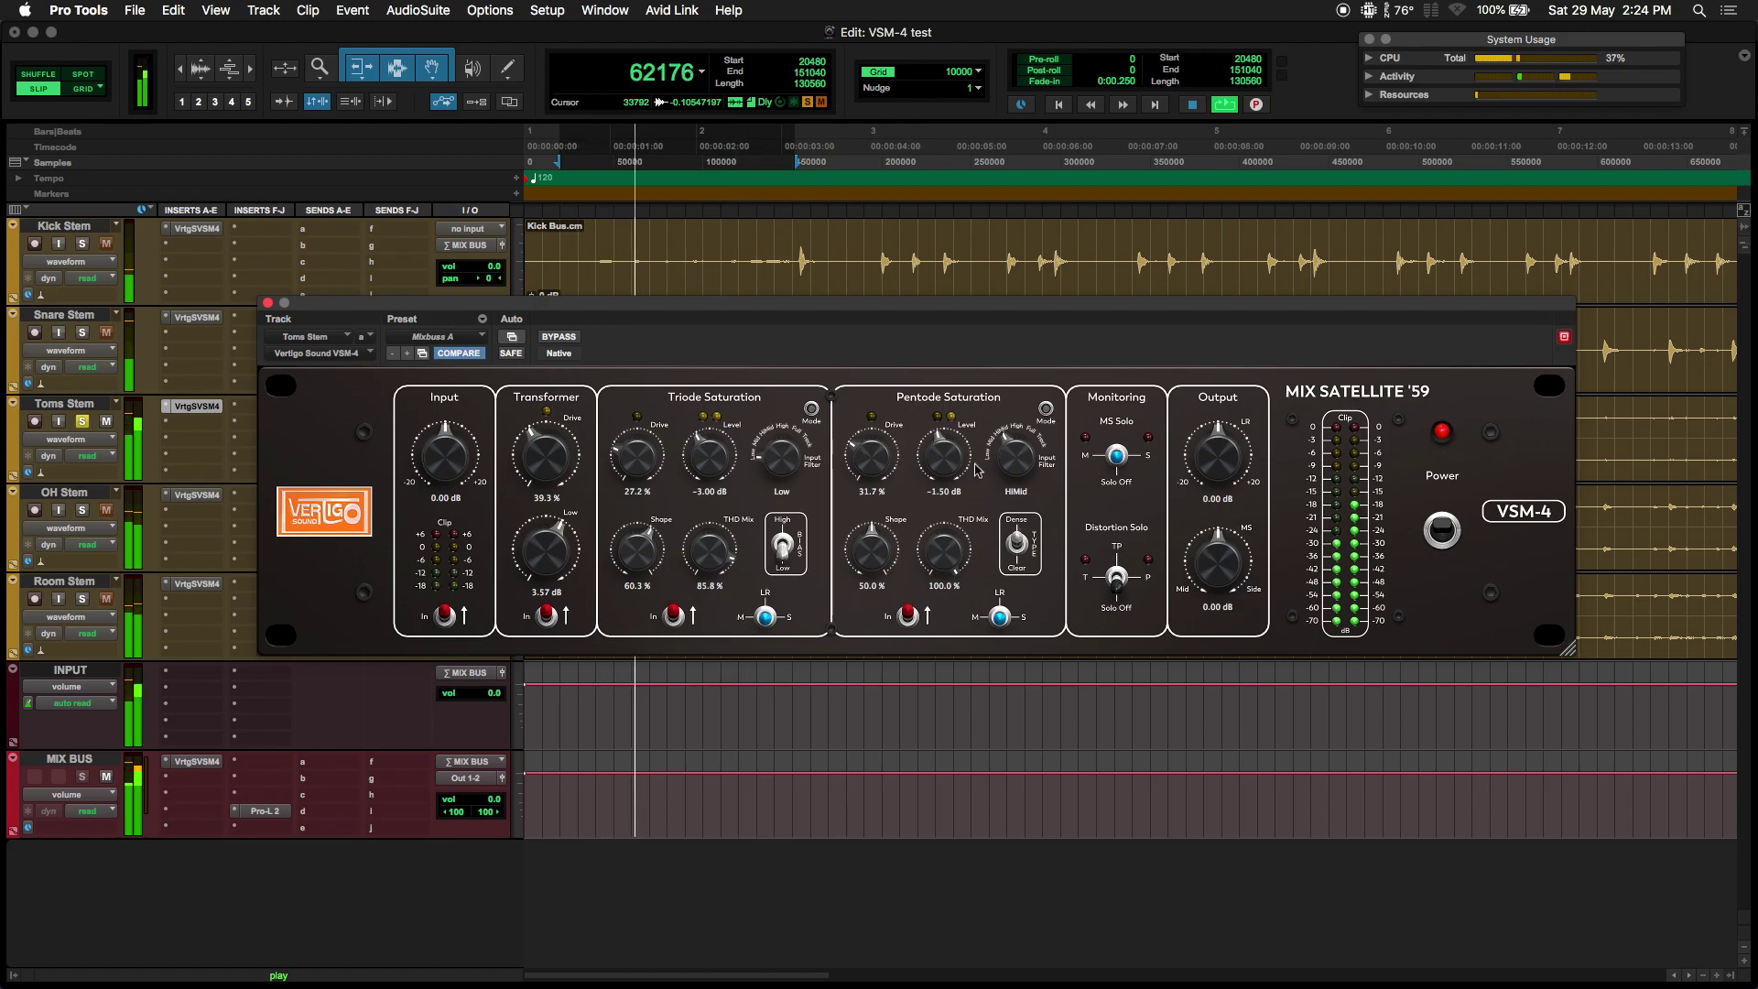
left_click(1045, 410)
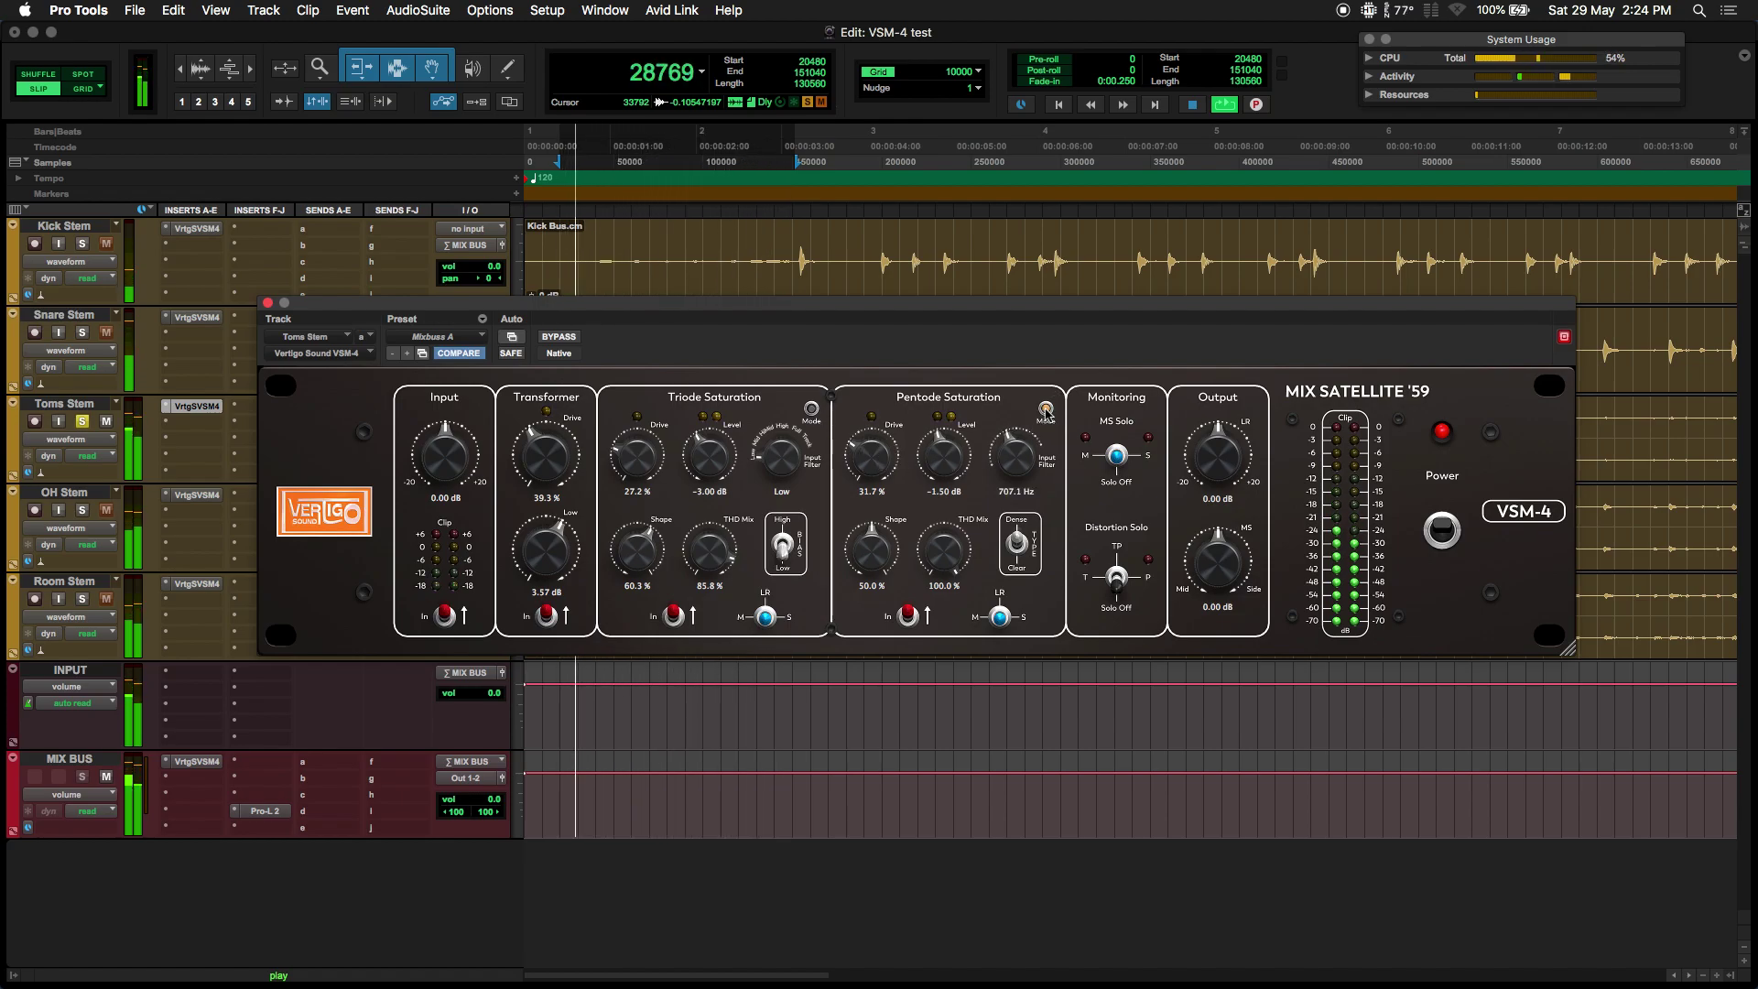
left_click(1045, 410)
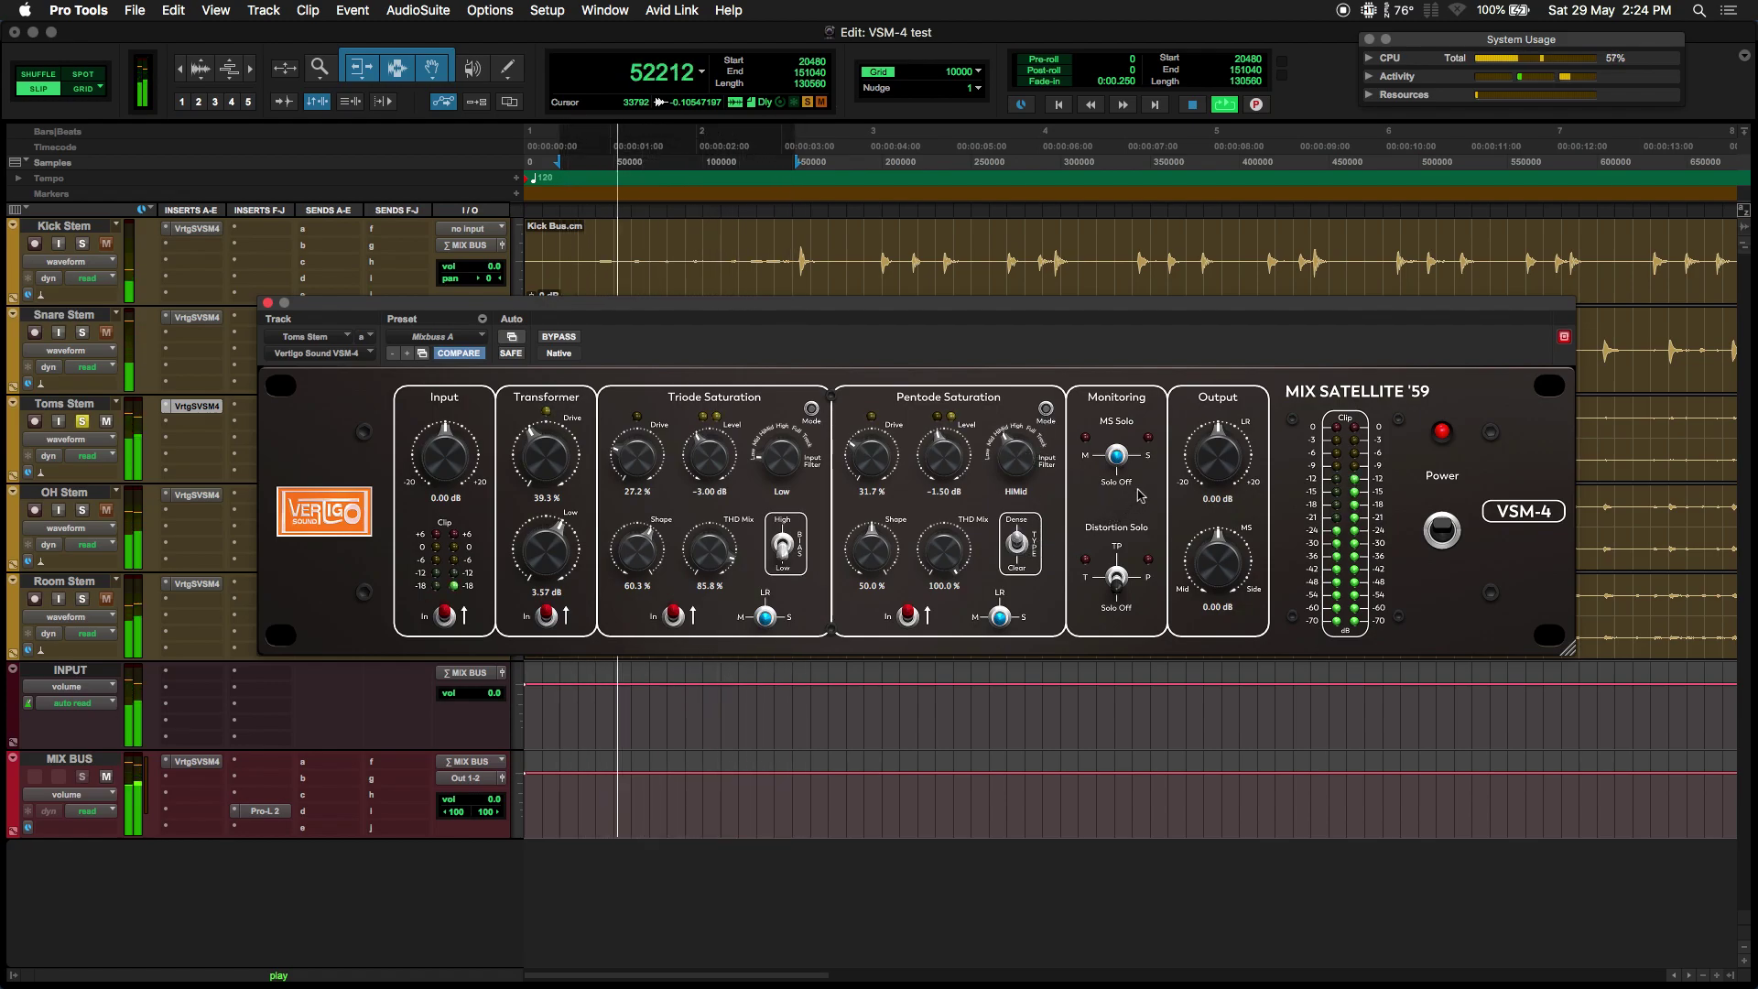
Set the toms' MS output balance to 1.96 dB towards the sides and compare with bypass
left_click_drag(1223, 573, 1227, 563)
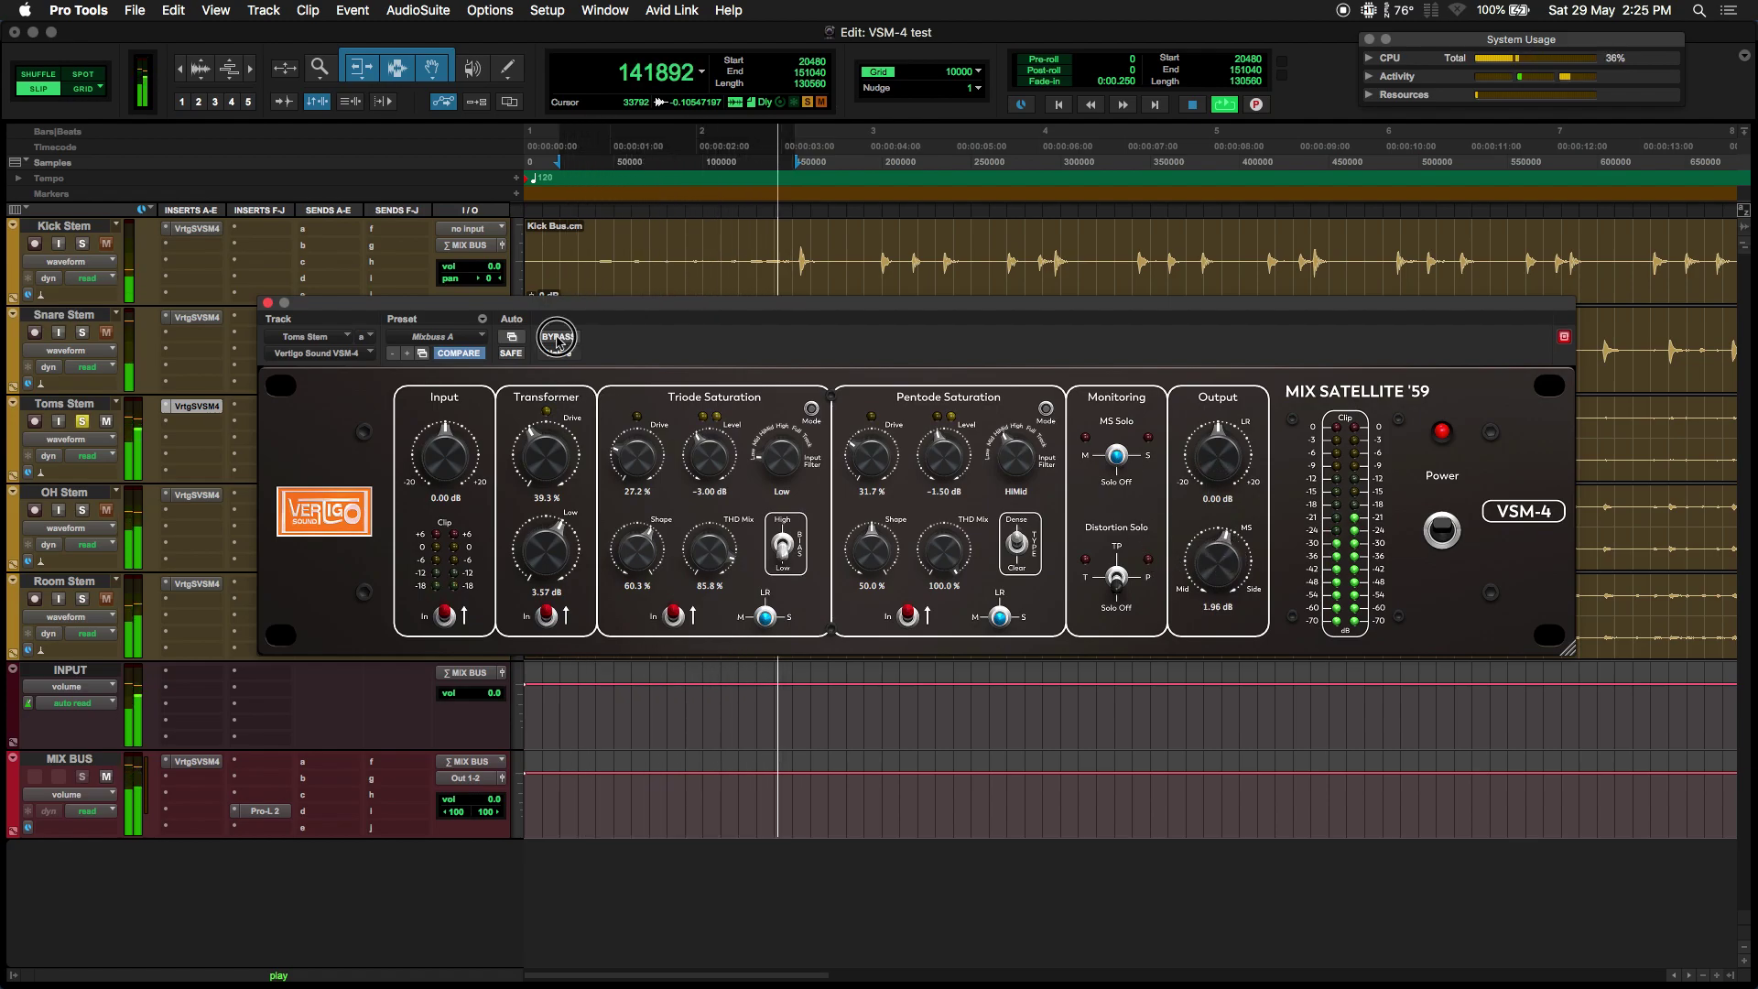
left_click(559, 338)
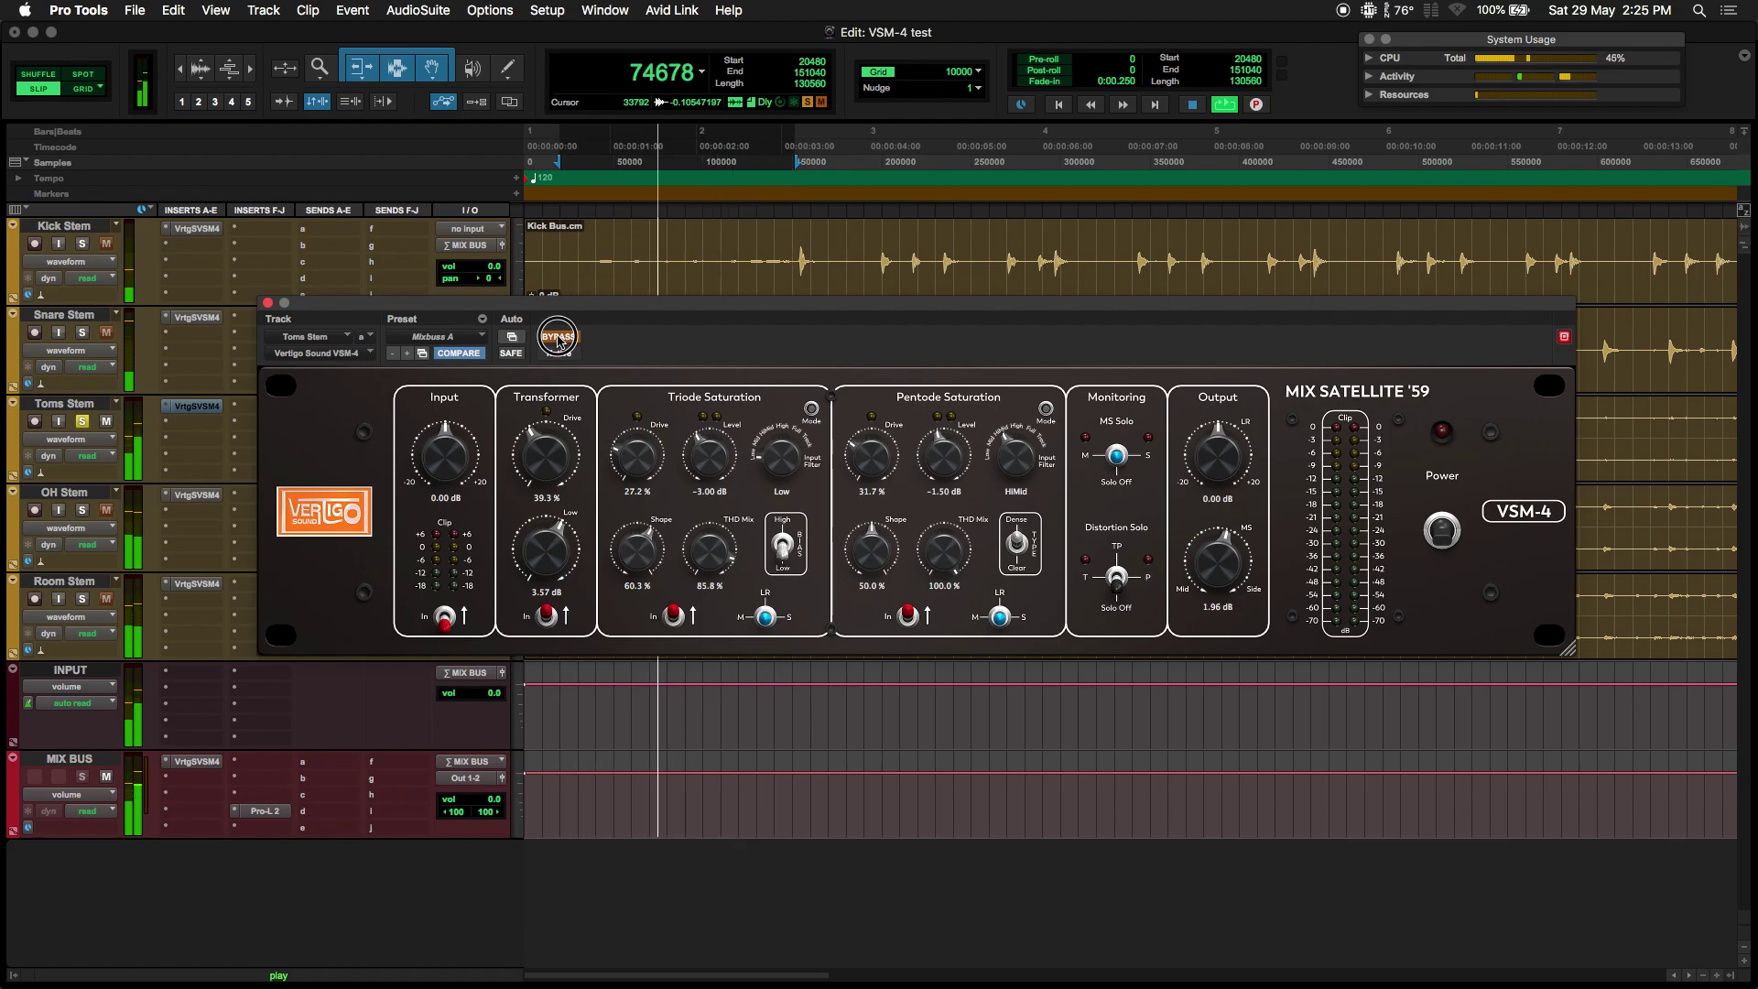
left_click(558, 337)
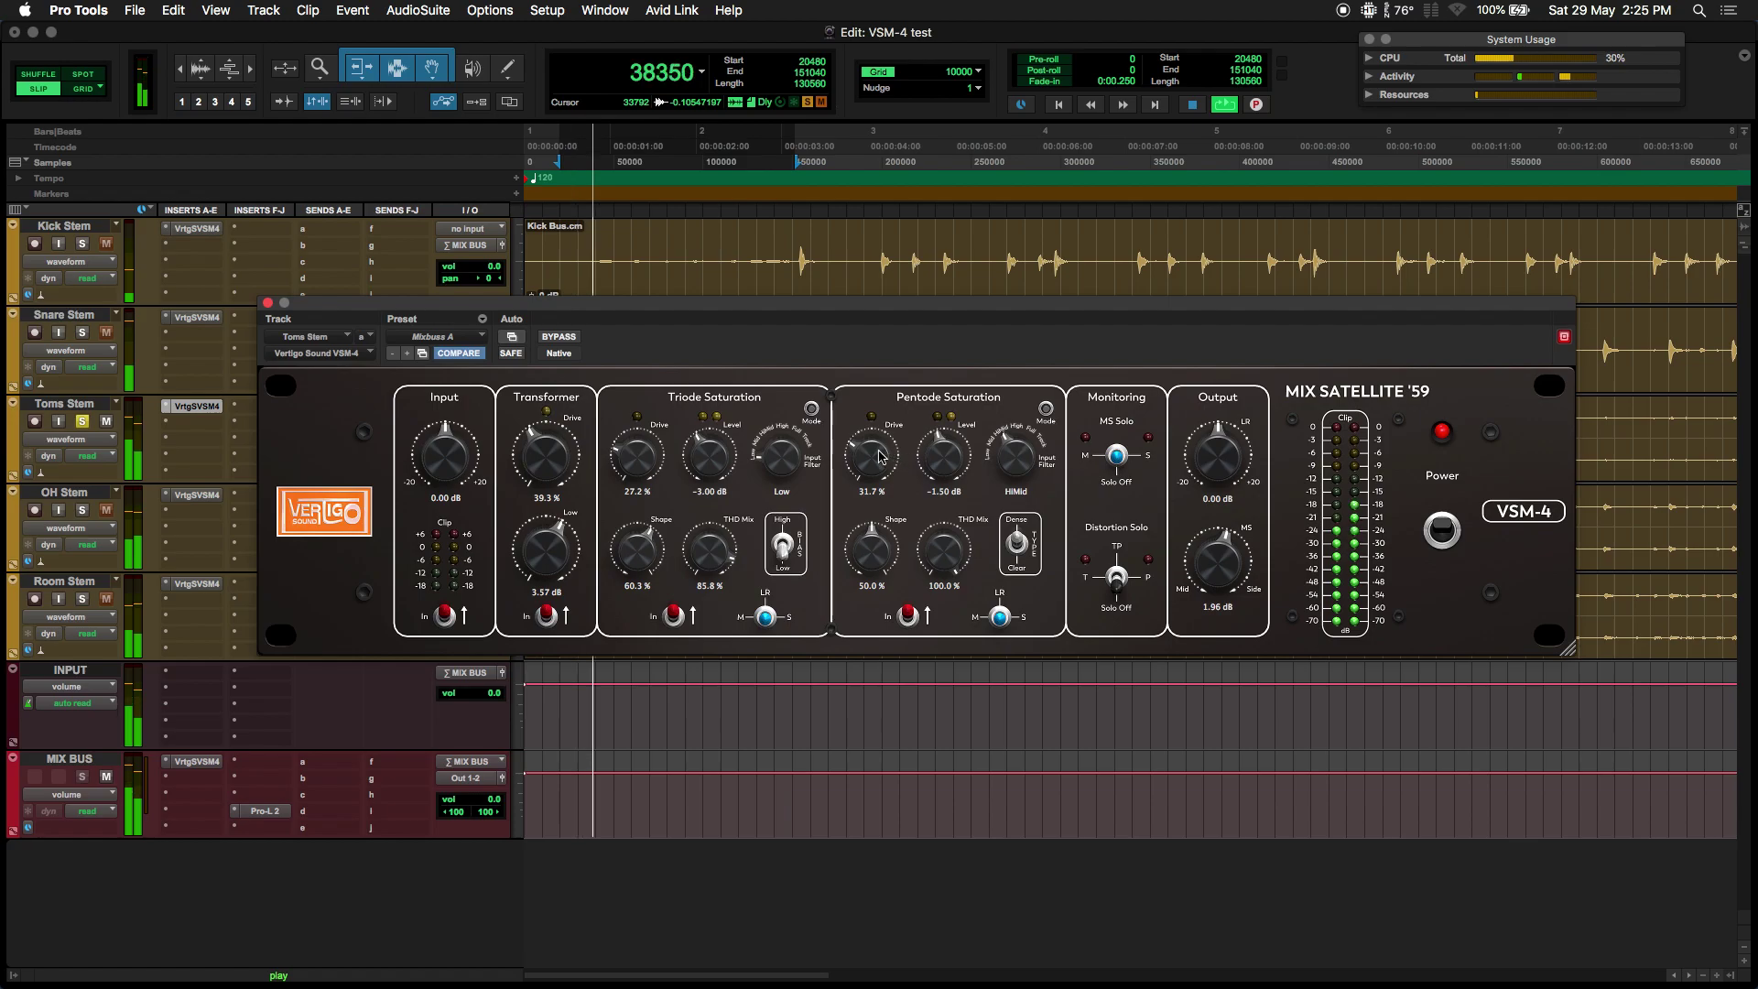
Set the toms' Pentode input filter to High, Drive to 37.9% and Level to -0.06 dB, and compare with bypass
left_click_drag(1018, 445, 1028, 436)
left_click_drag(892, 458, 952, 438)
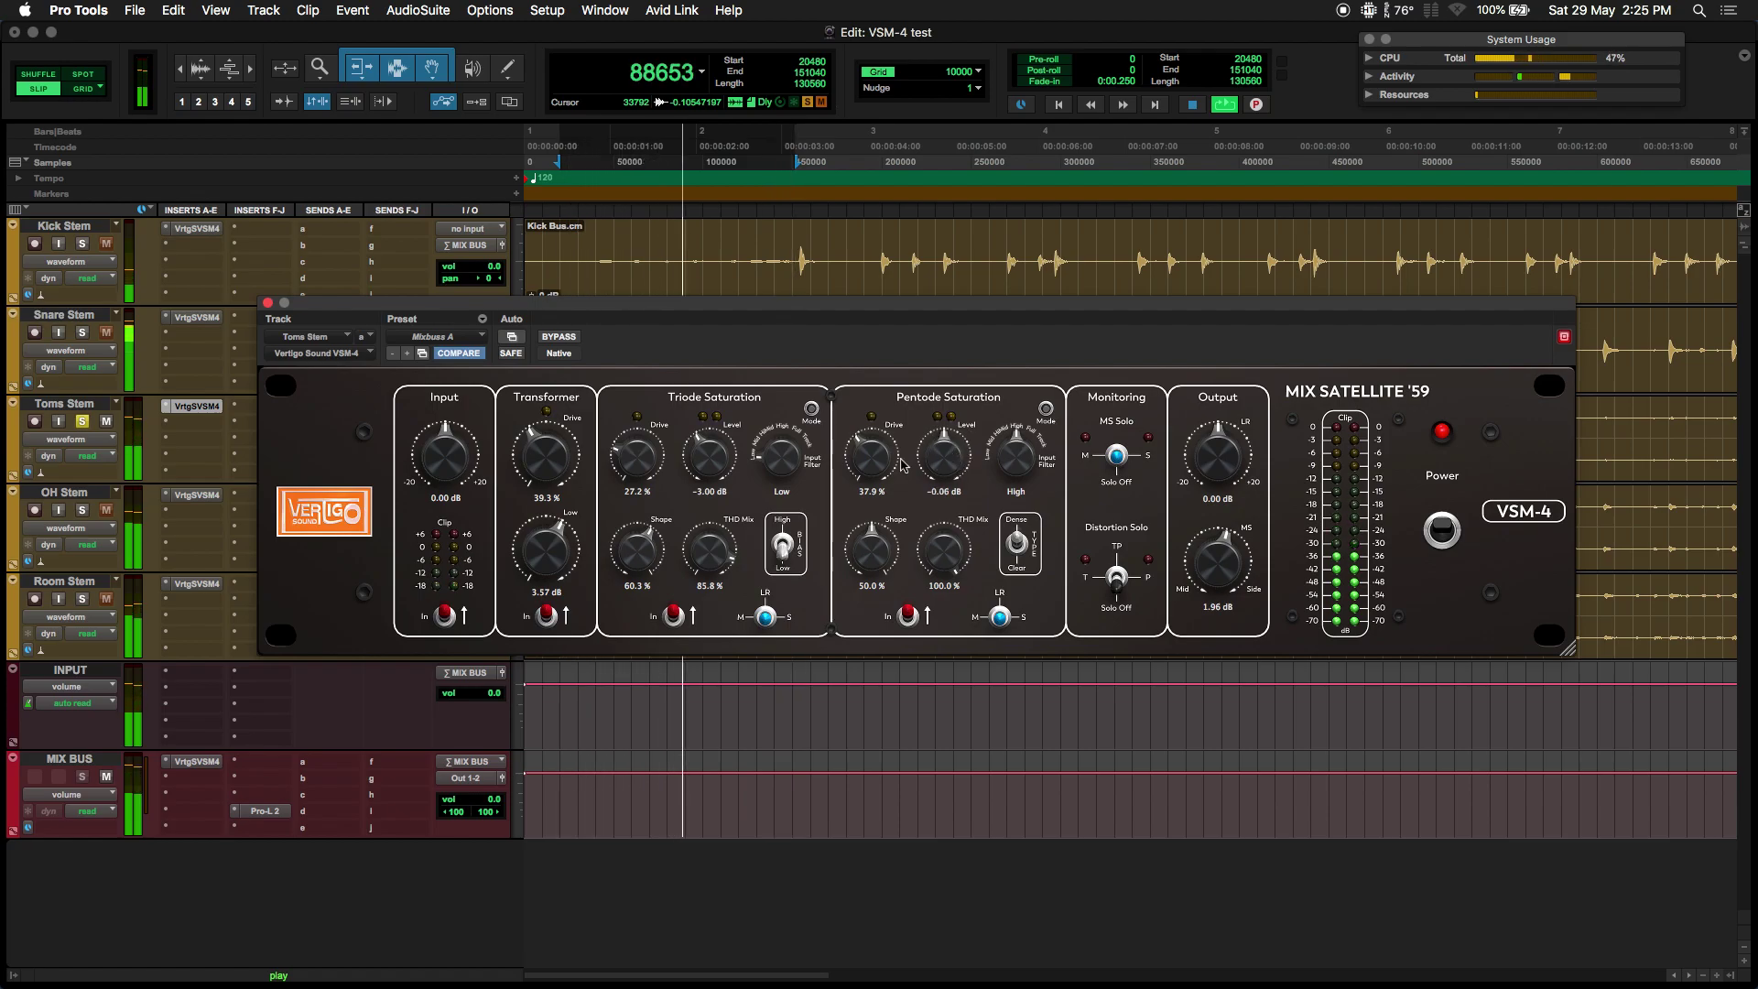
left_click(560, 337)
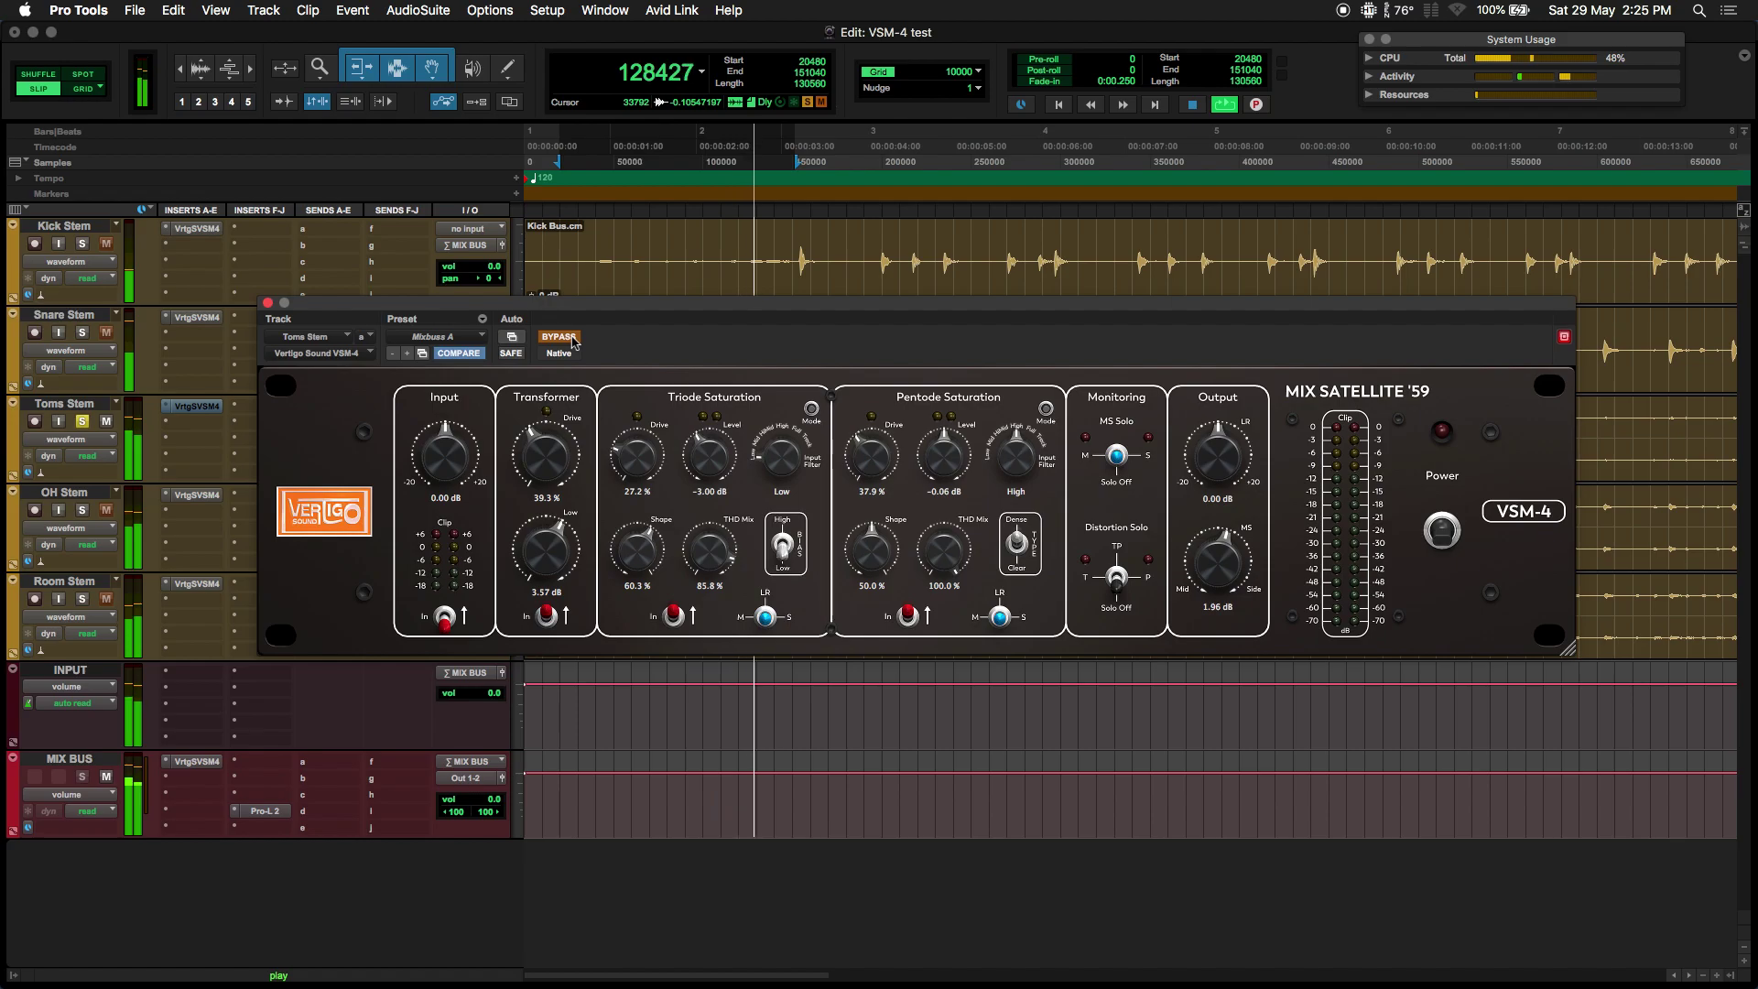
left_click(571, 338)
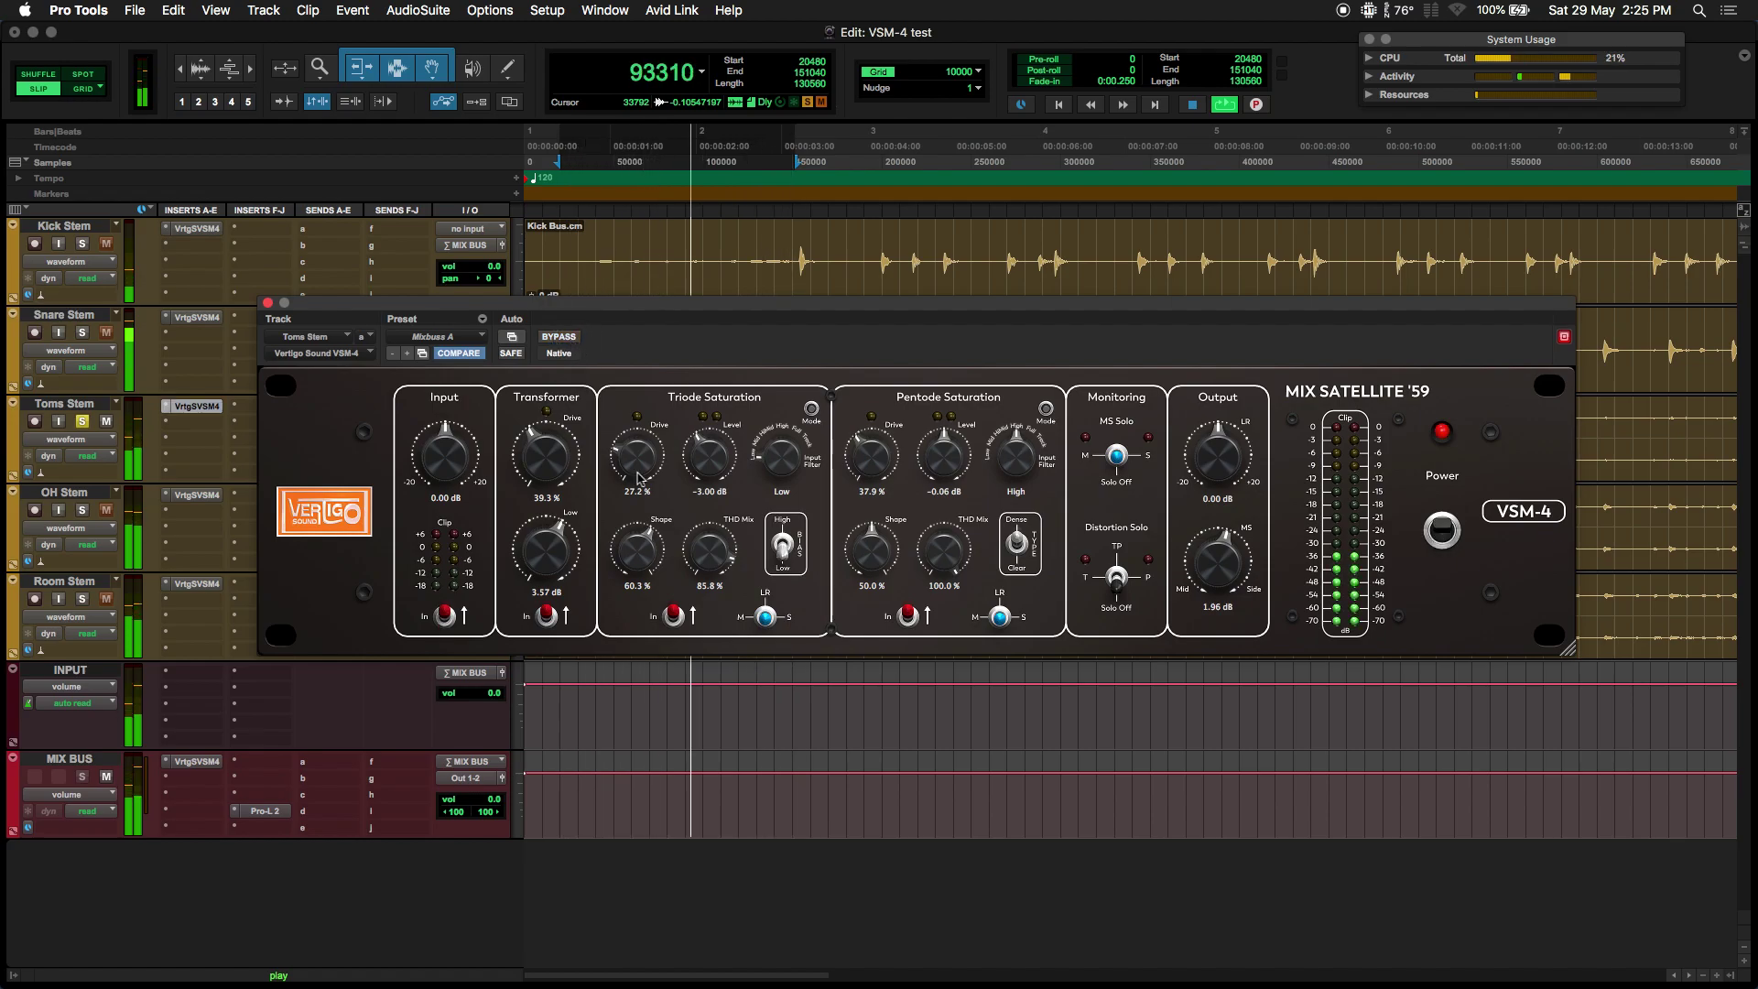
Set the toms' Triode Saturation to 39.5% Drive and -1.62 dB Level
mouse_move(656, 454)
left_mouse_down()
mouse_move(663, 432)
mouse_move(728, 455)
mouse_move(646, 467)
left_mouse_up()
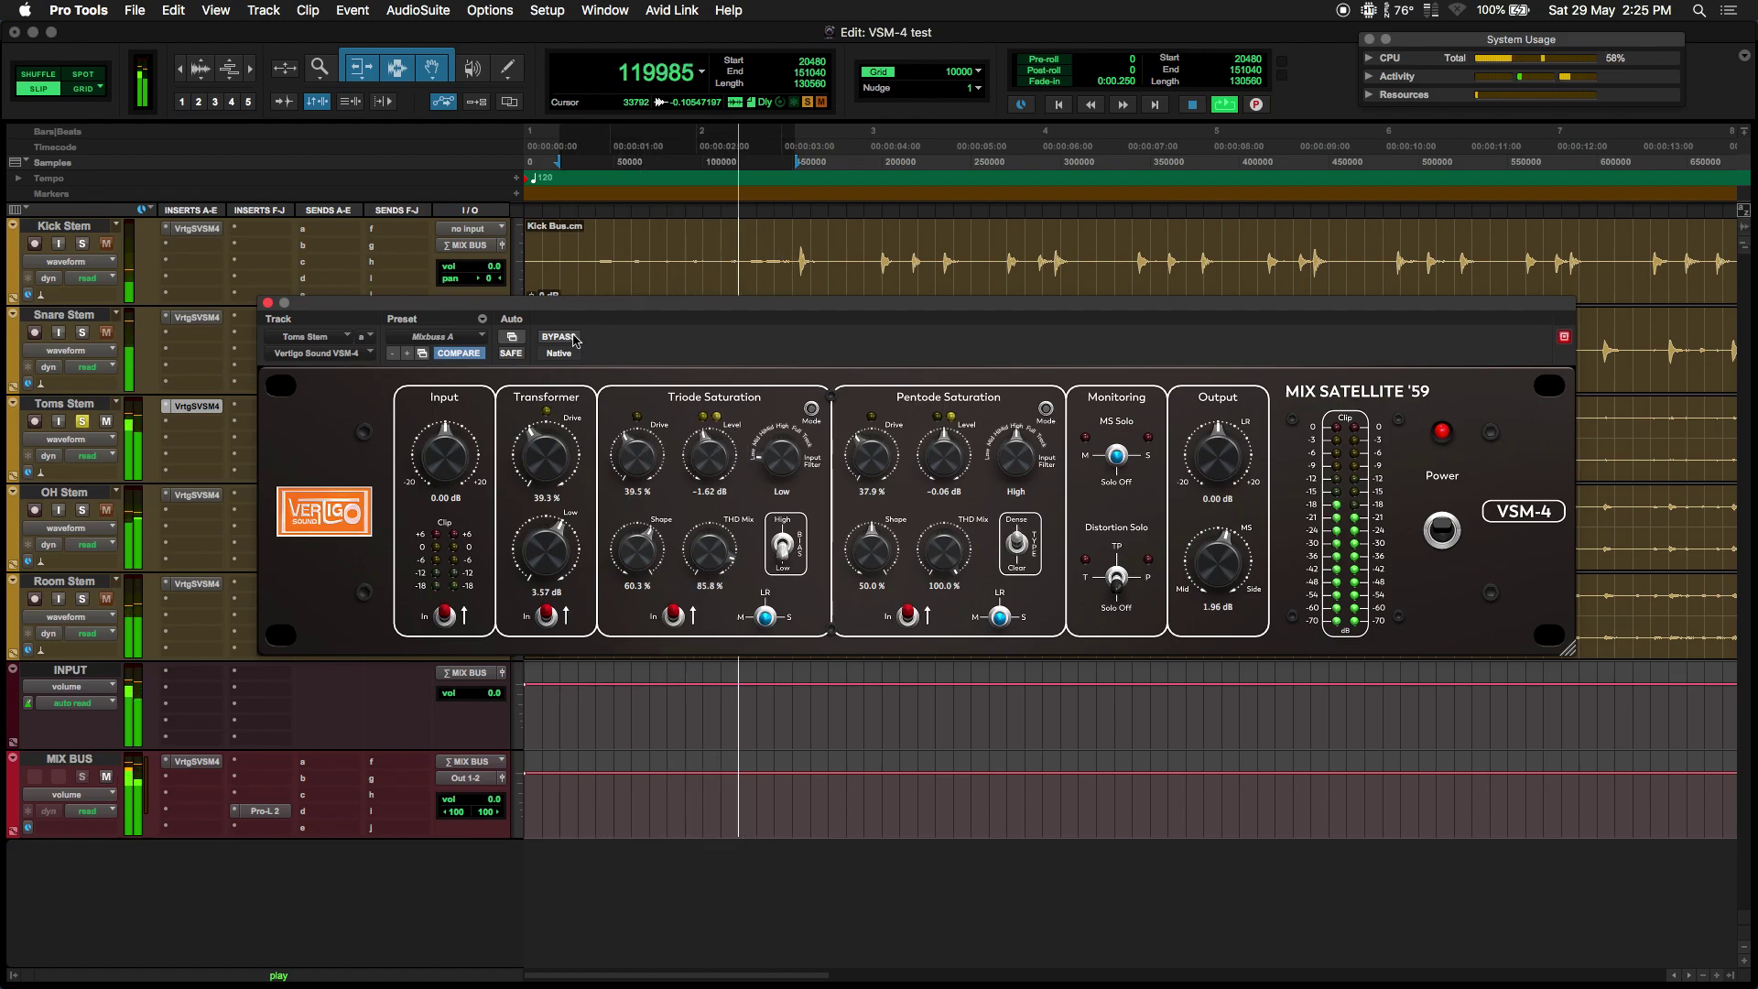
Compare the toms' saturation with bypass and close the VSM-4 window
left_click(573, 338)
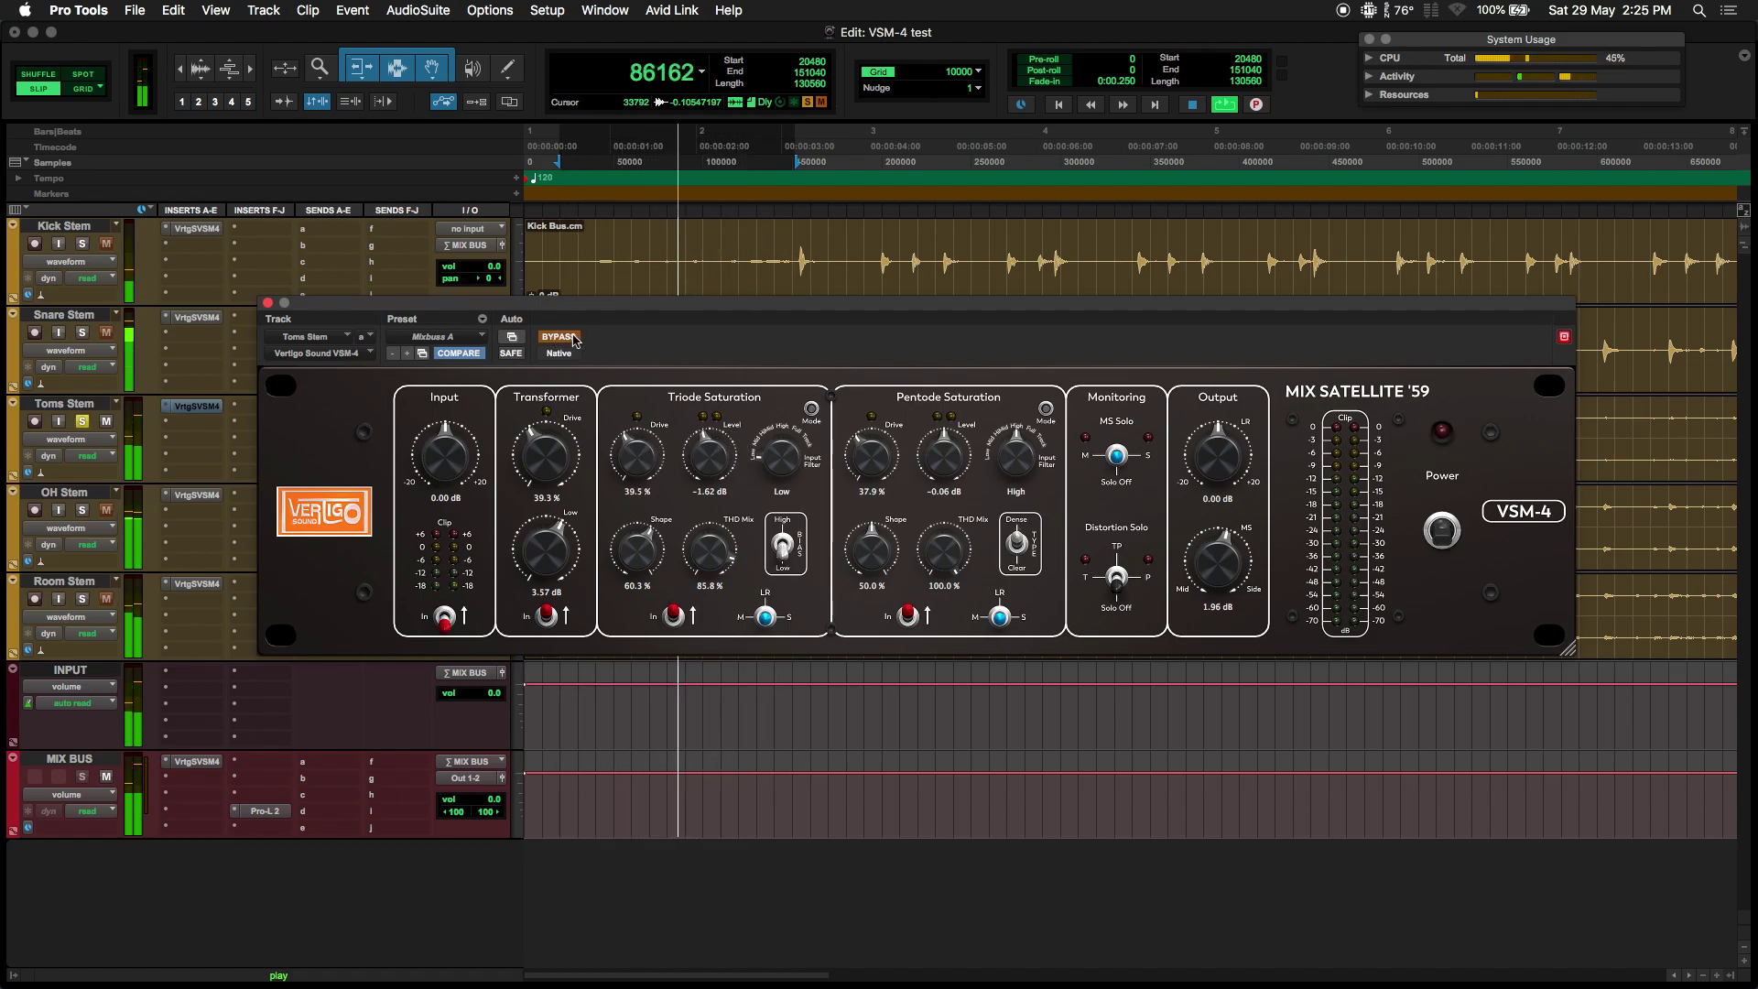
left_click(573, 337)
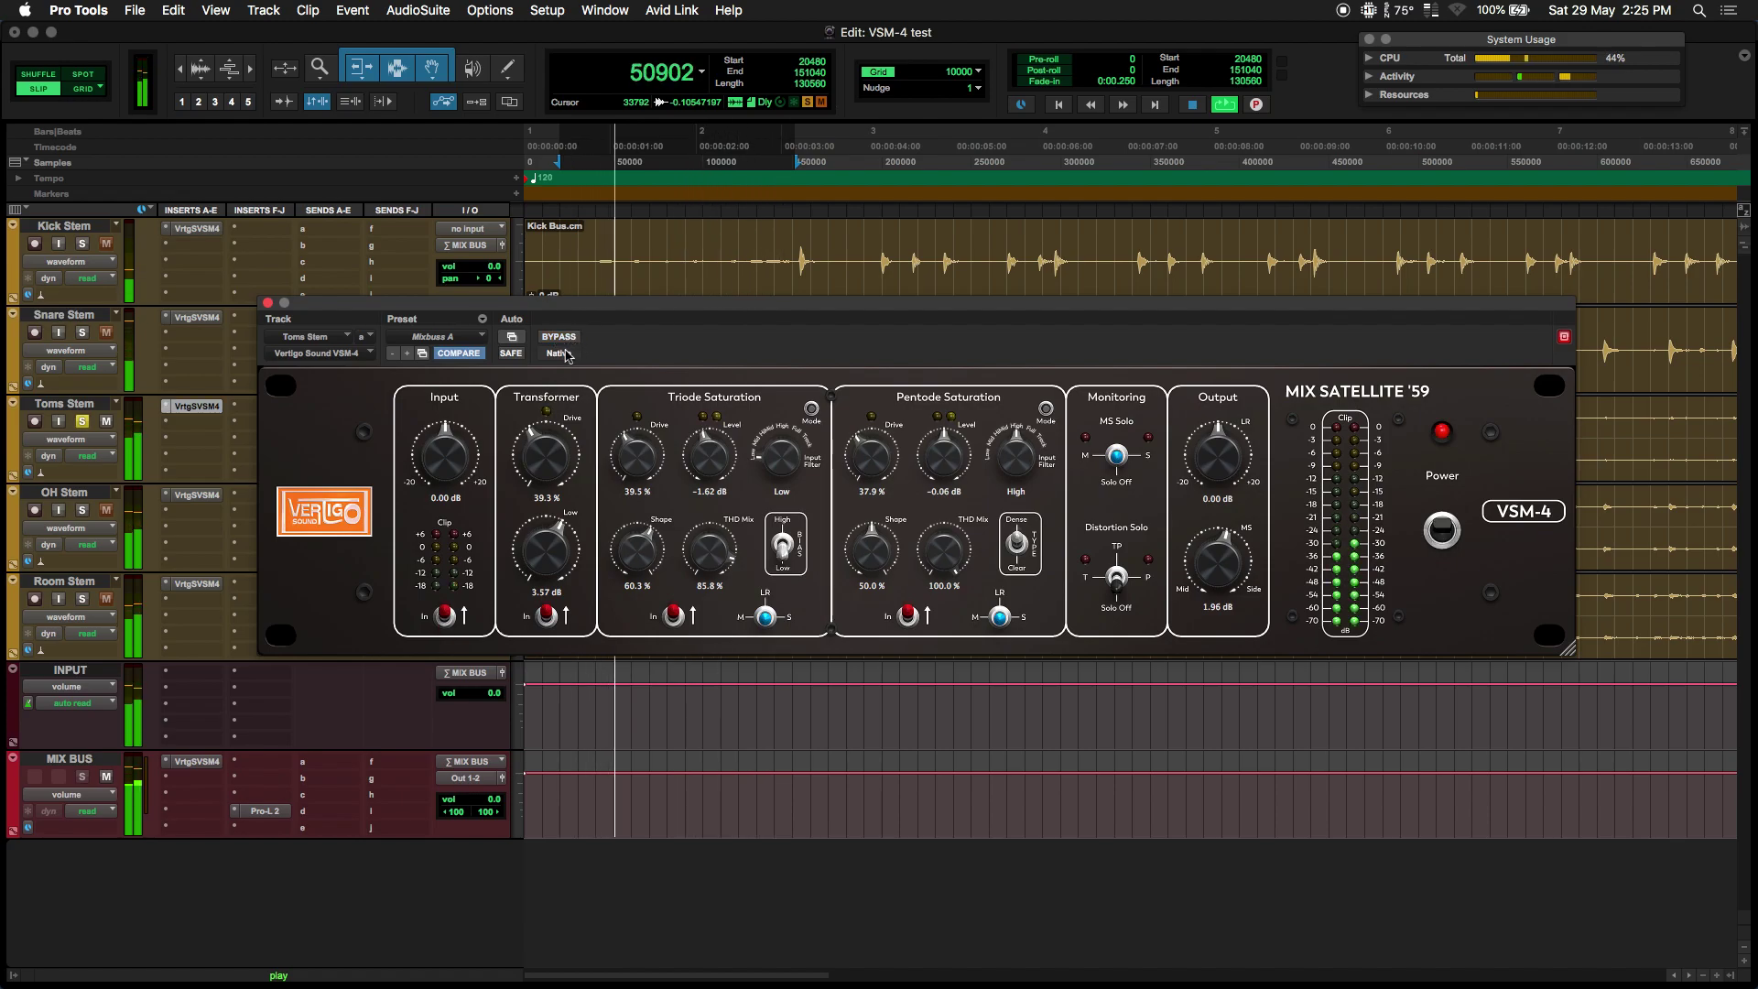
left_click(267, 303)
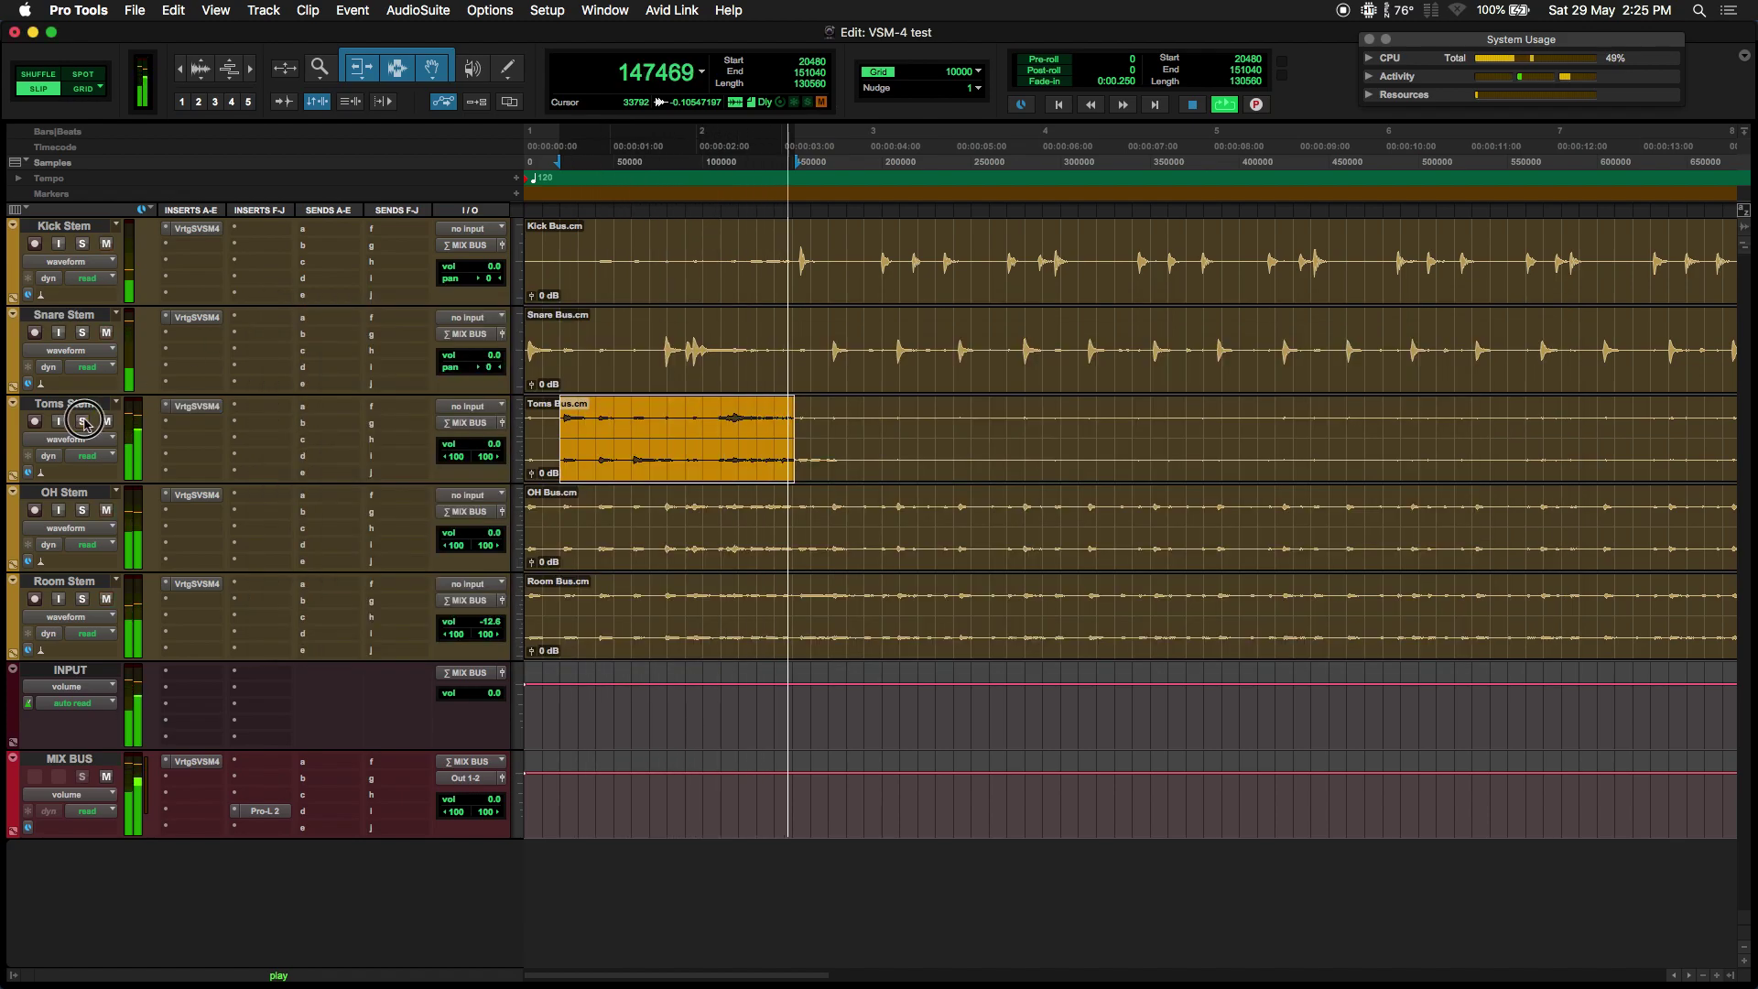
Zoom out to show the whole session, restart unlooped playback near the start, and solo the OH Stem
key("super+bracketleft")
key("super+bracketleft")
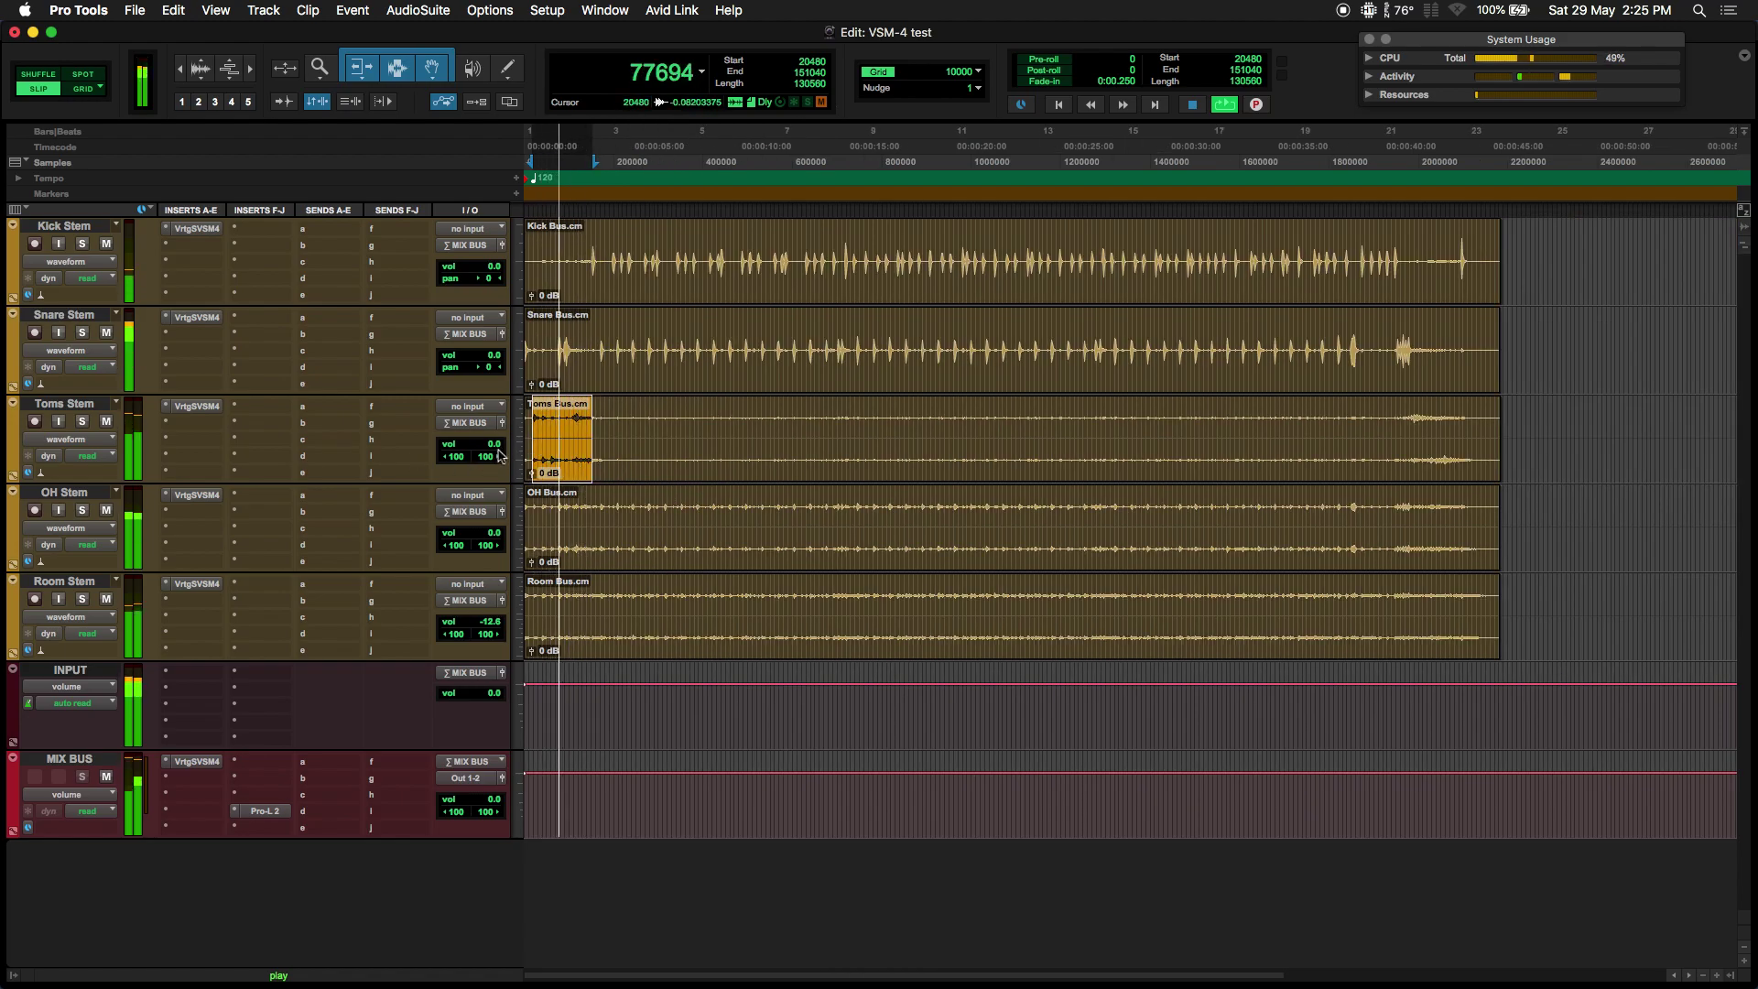
key("space")
left_click(575, 510)
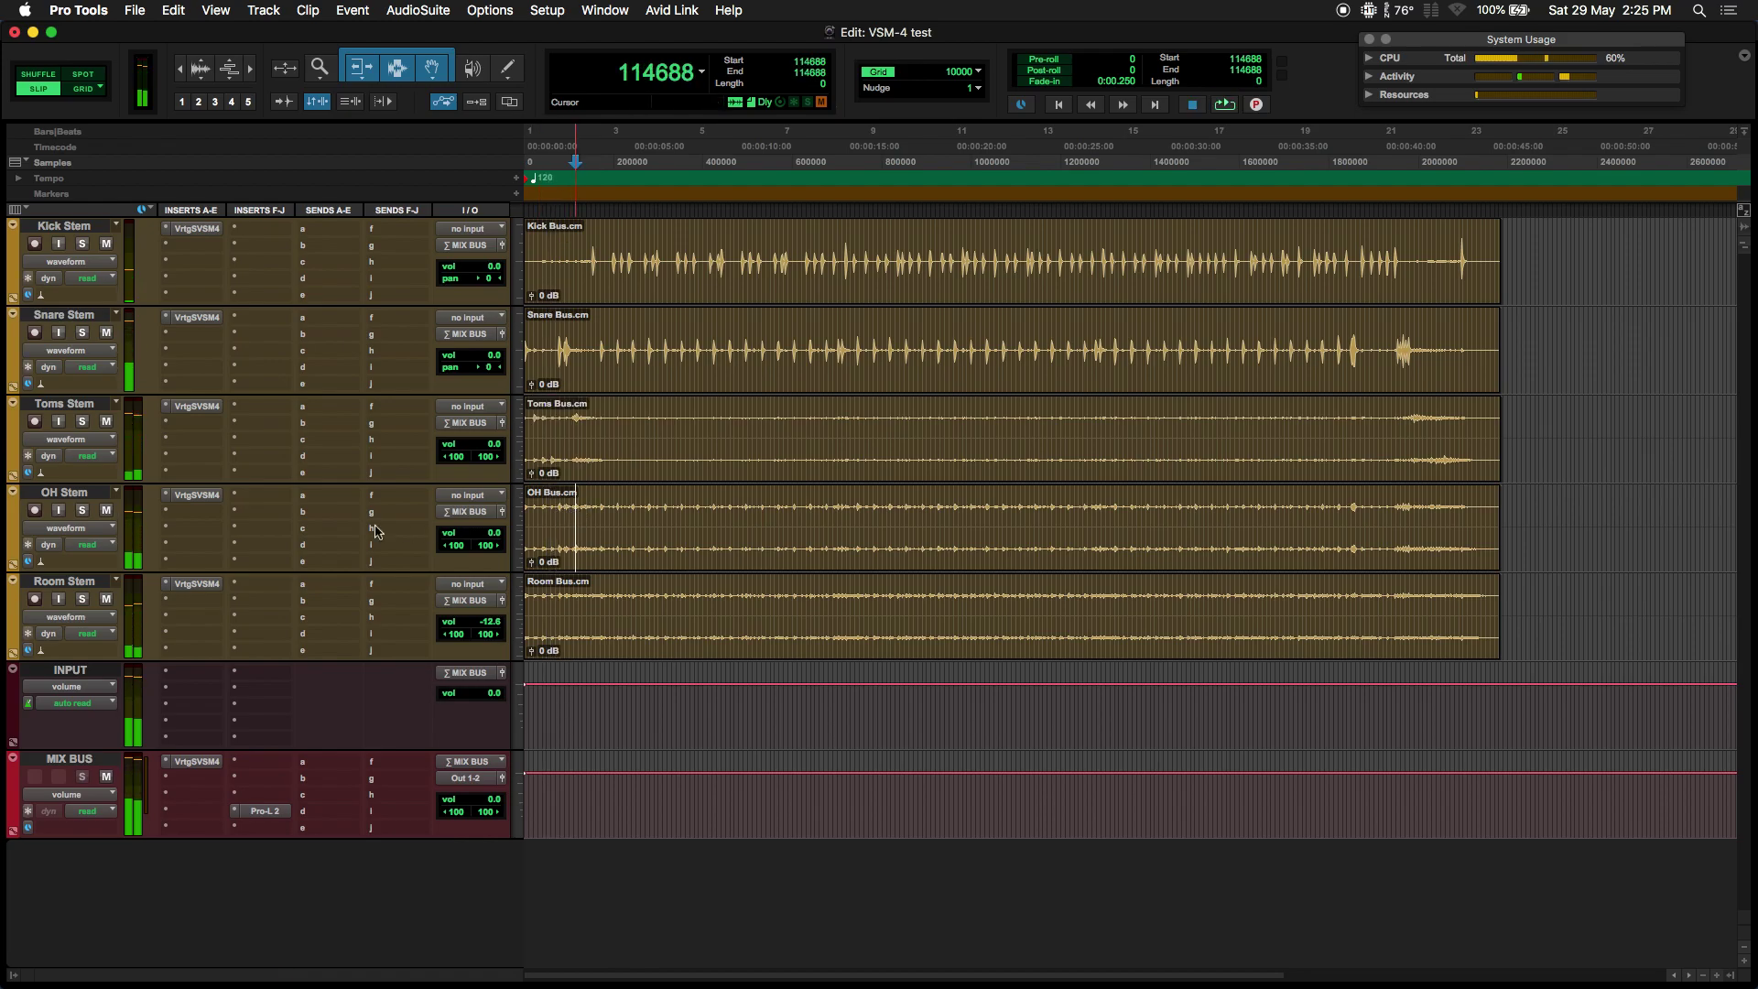
key("space")
left_click(82, 510)
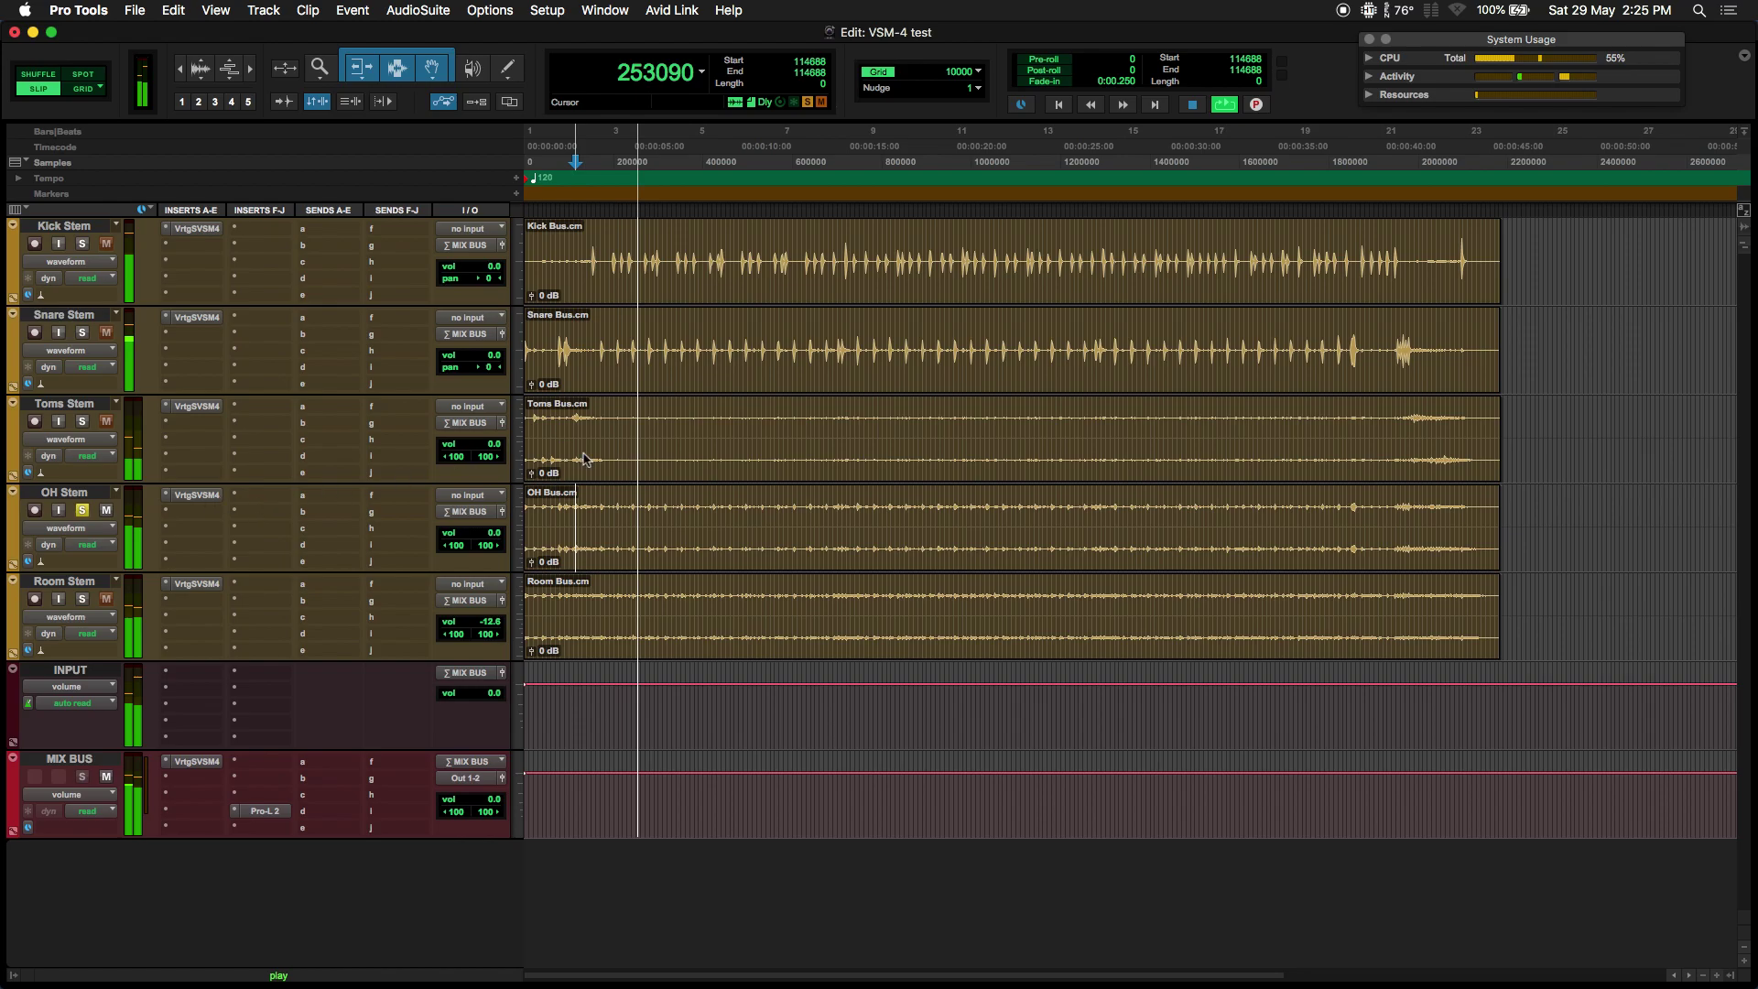
Load the Overheads Smash factory preset in the OH Stem's VSM-4 and move the plug-in window lower
left_click(196, 495)
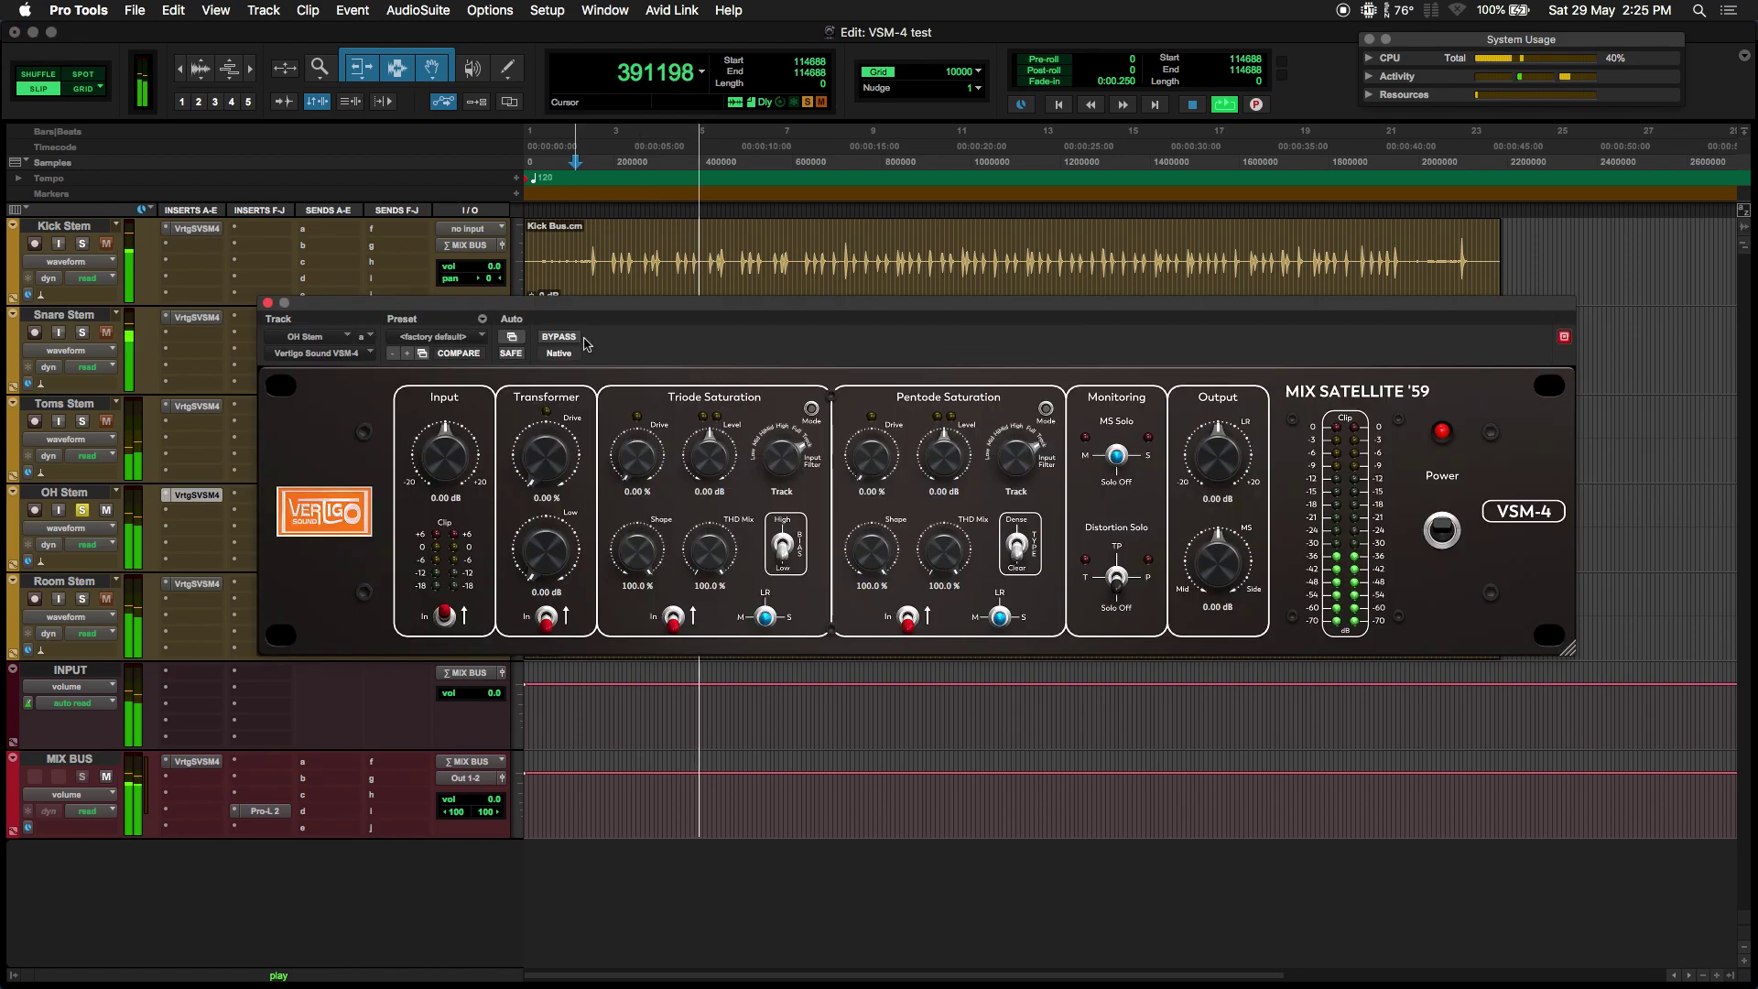
left_click(465, 333)
mouse_move(467, 312)
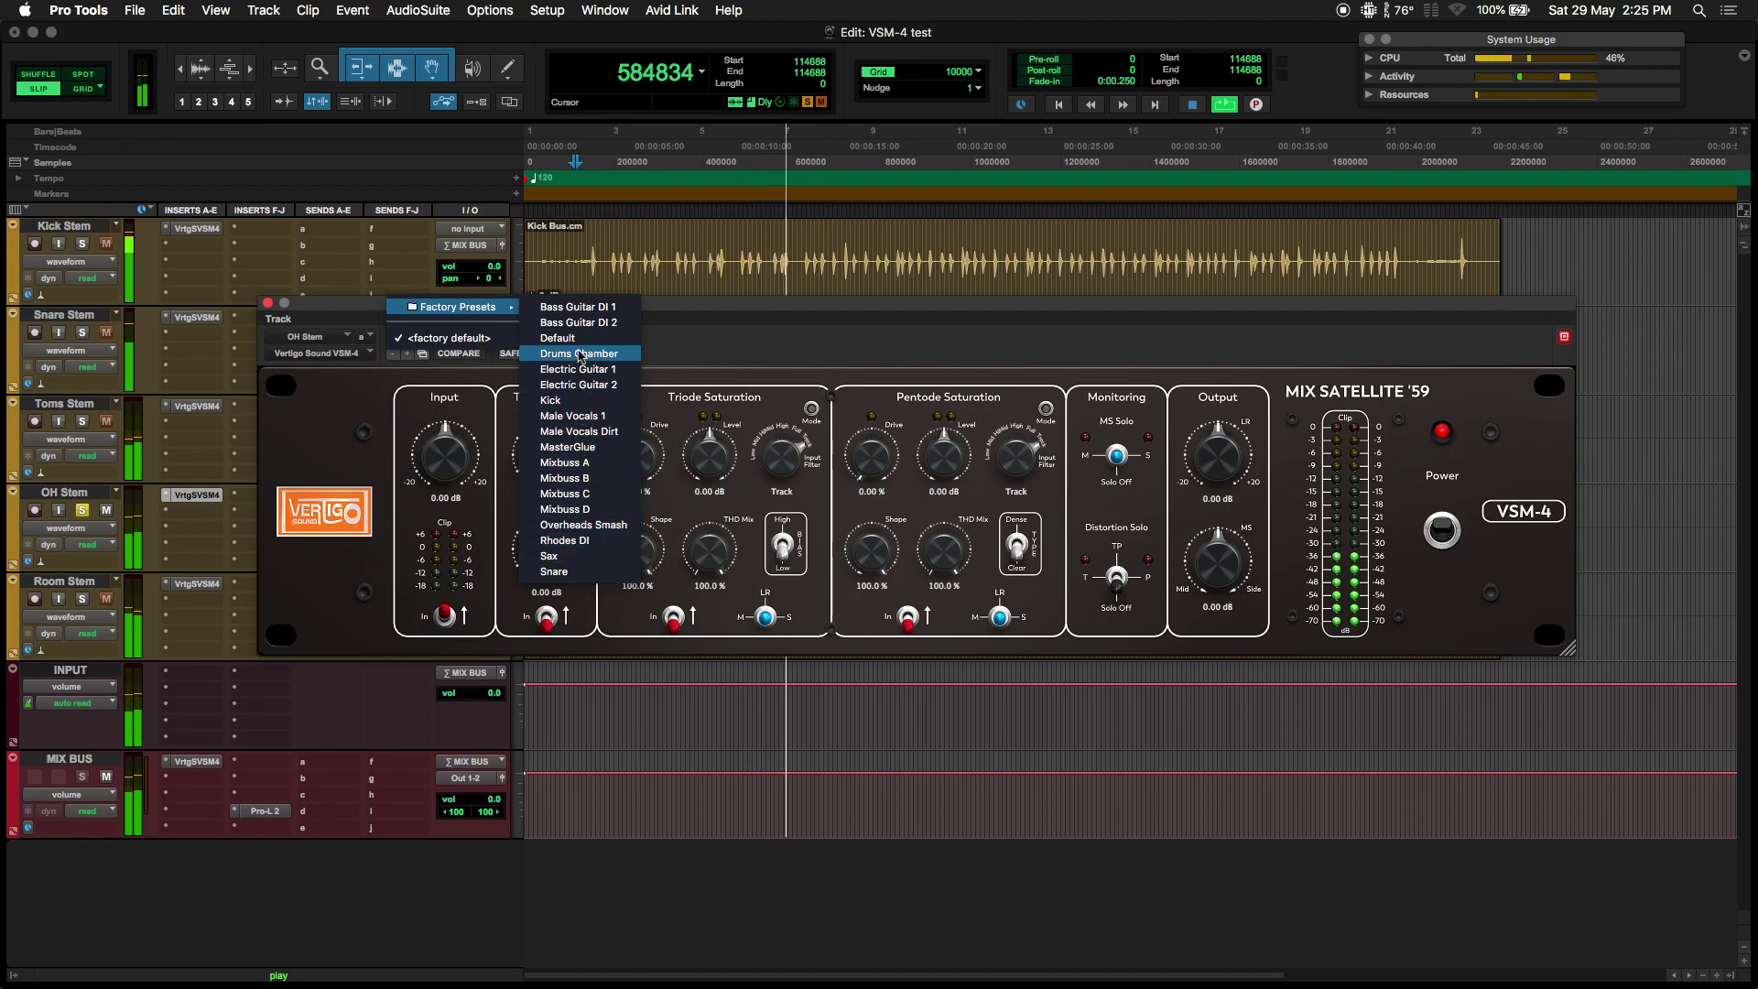
left_click(569, 524)
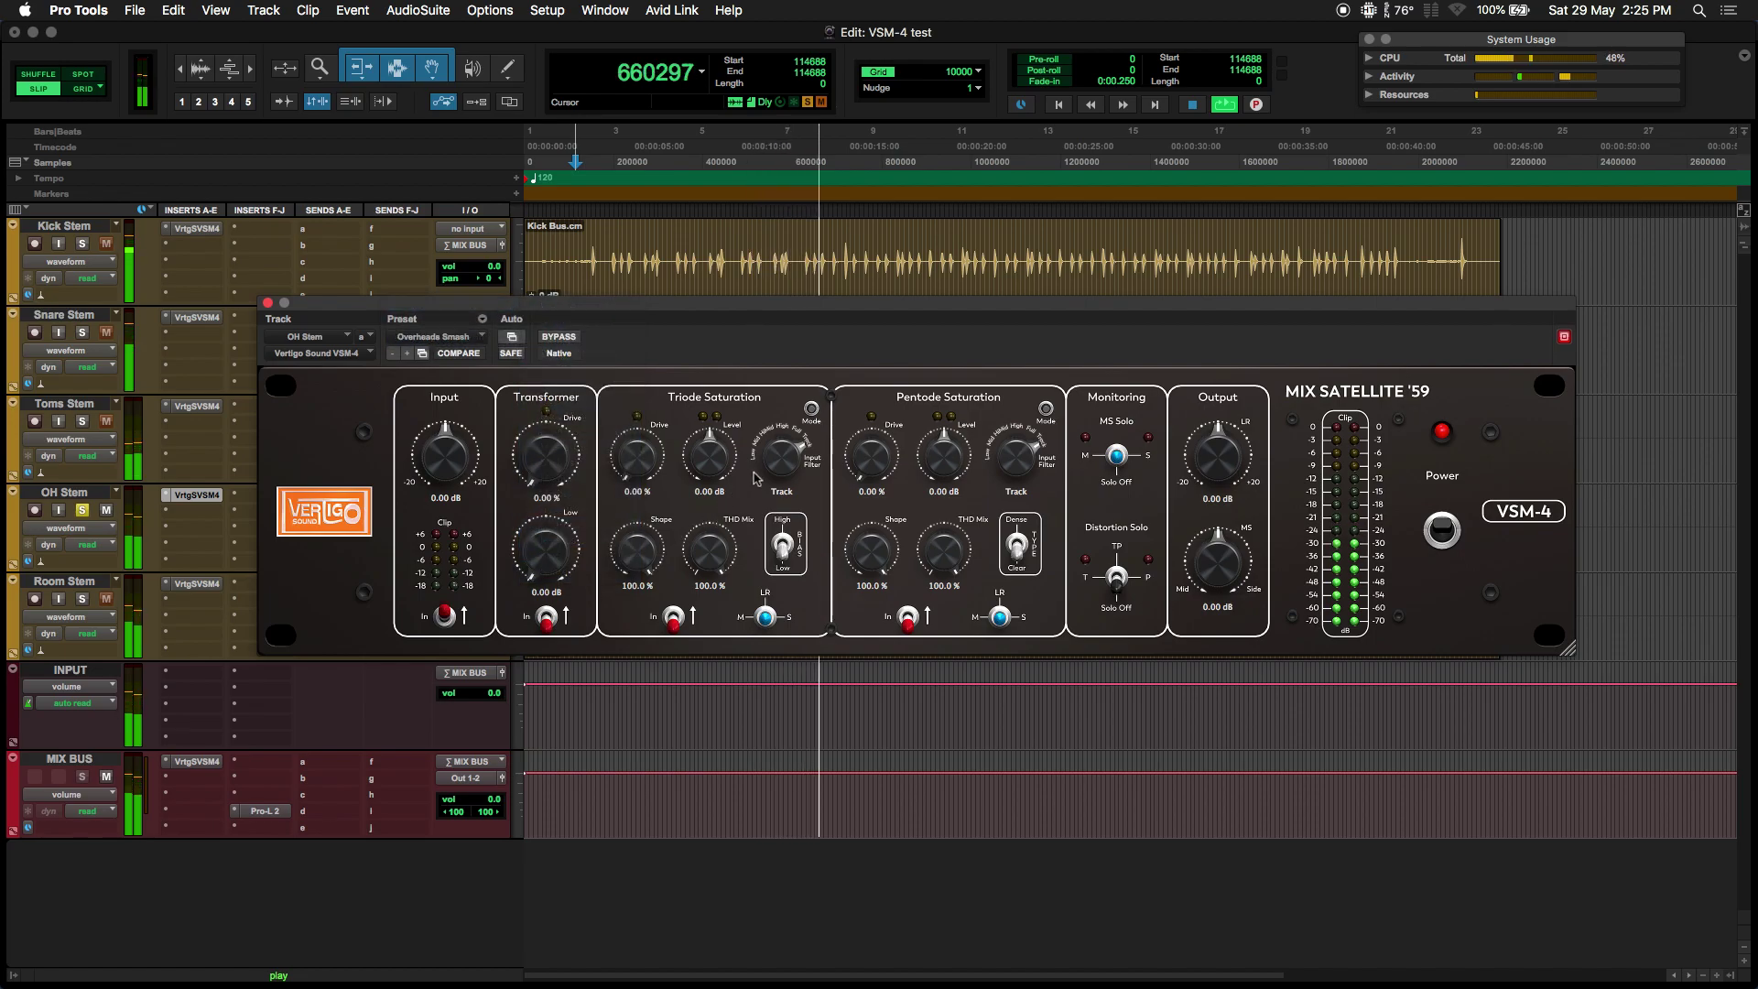
left_click_drag(834, 309, 856, 403)
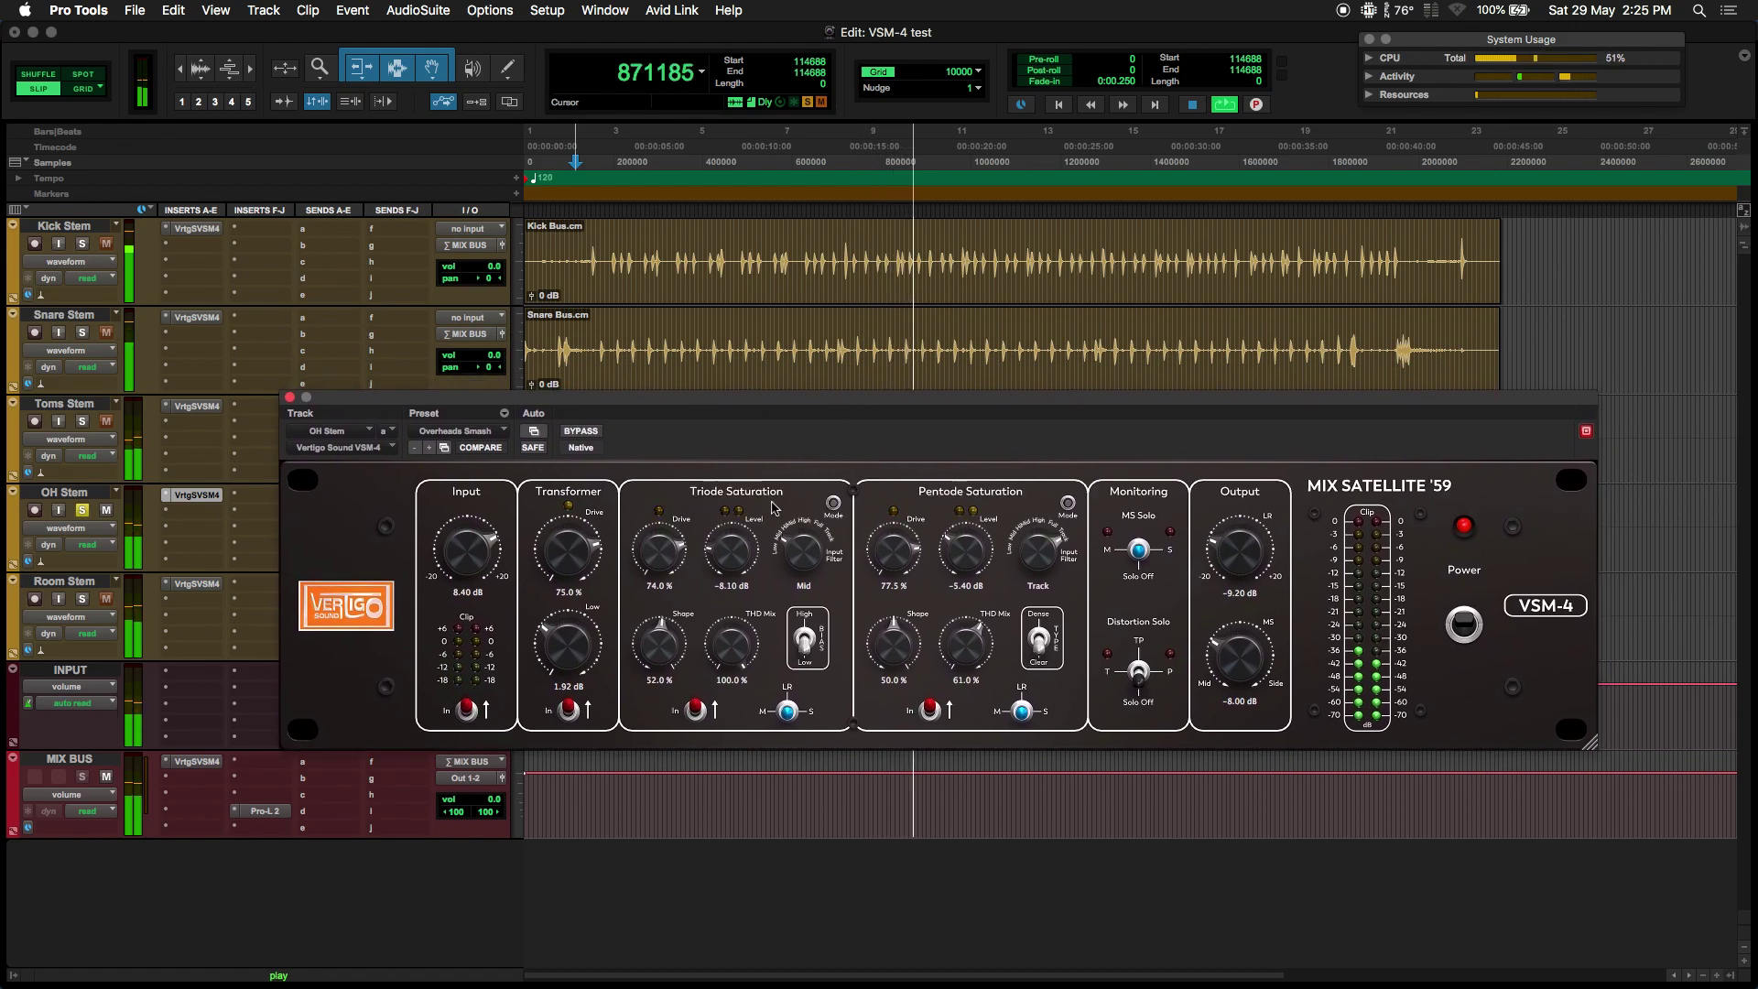
Set the overheads' Triode Drive to 54.3% and Pentode Drive to 77.6%
scroll(673, 558, "down", 8)
scroll(673, 560, "down", 5)
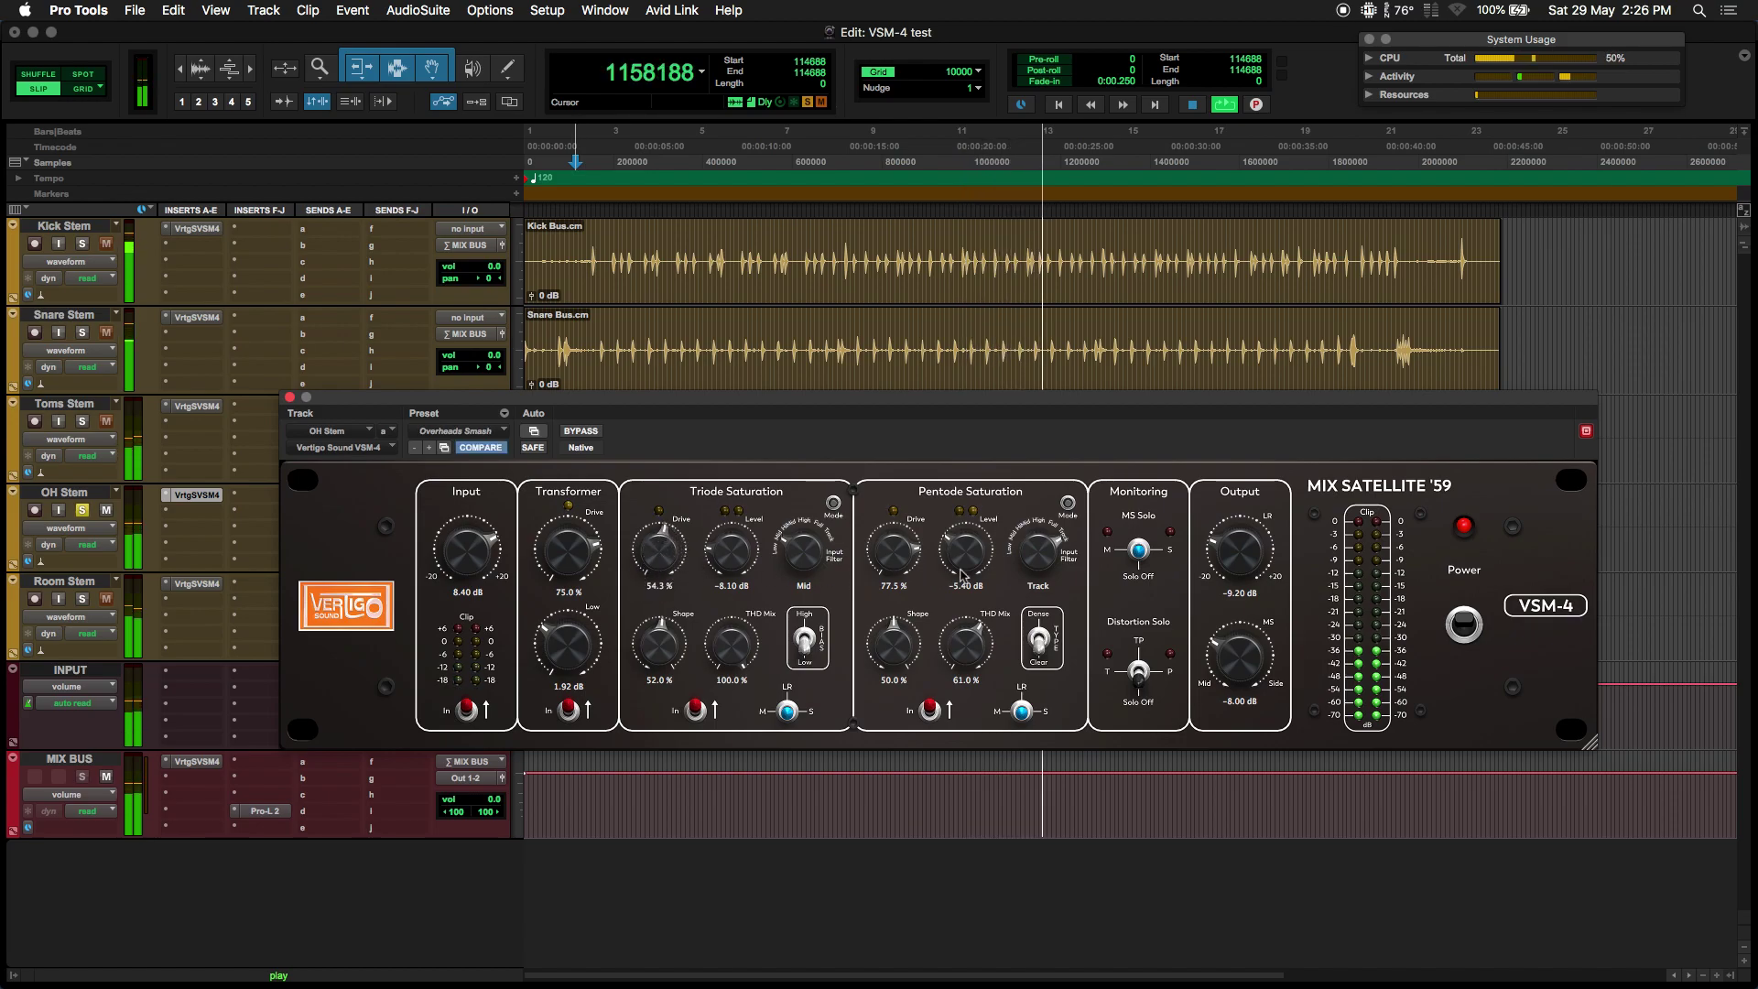
left_click_drag(913, 566, 918, 564)
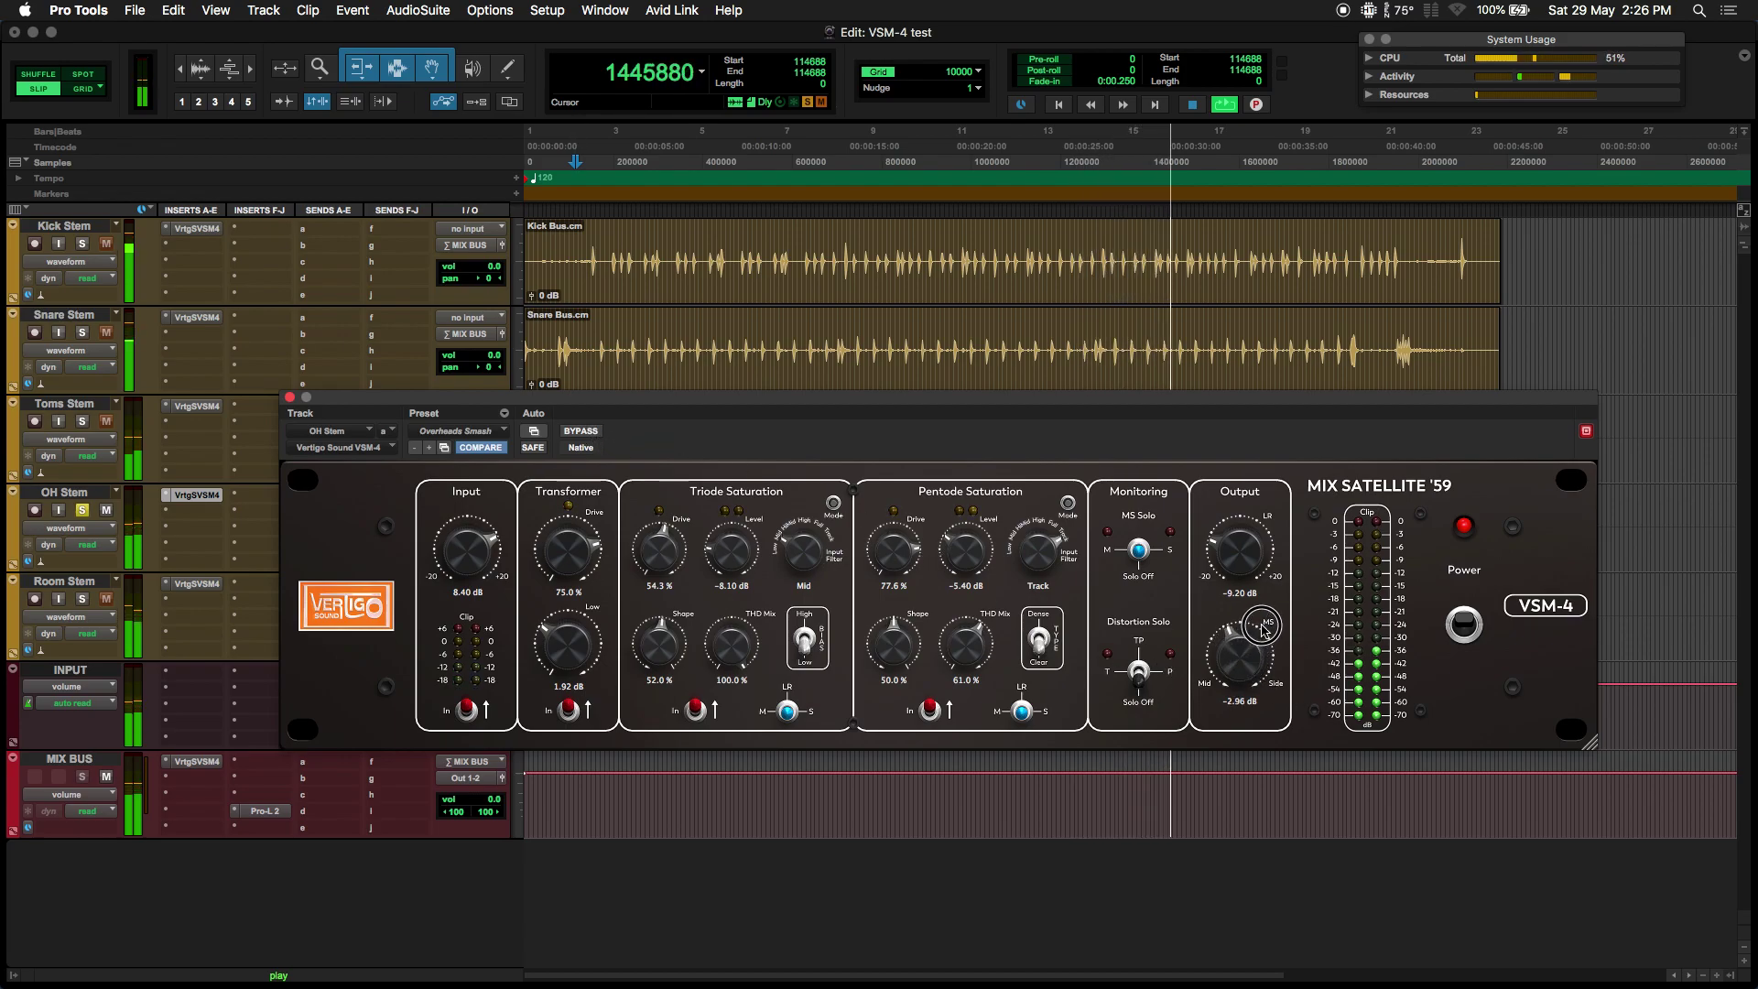
Set the overheads' MS output balance to -1.24 dB, slightly towards the mid
left_click(1261, 652, "alt")
scroll(1260, 655, "up", 2)
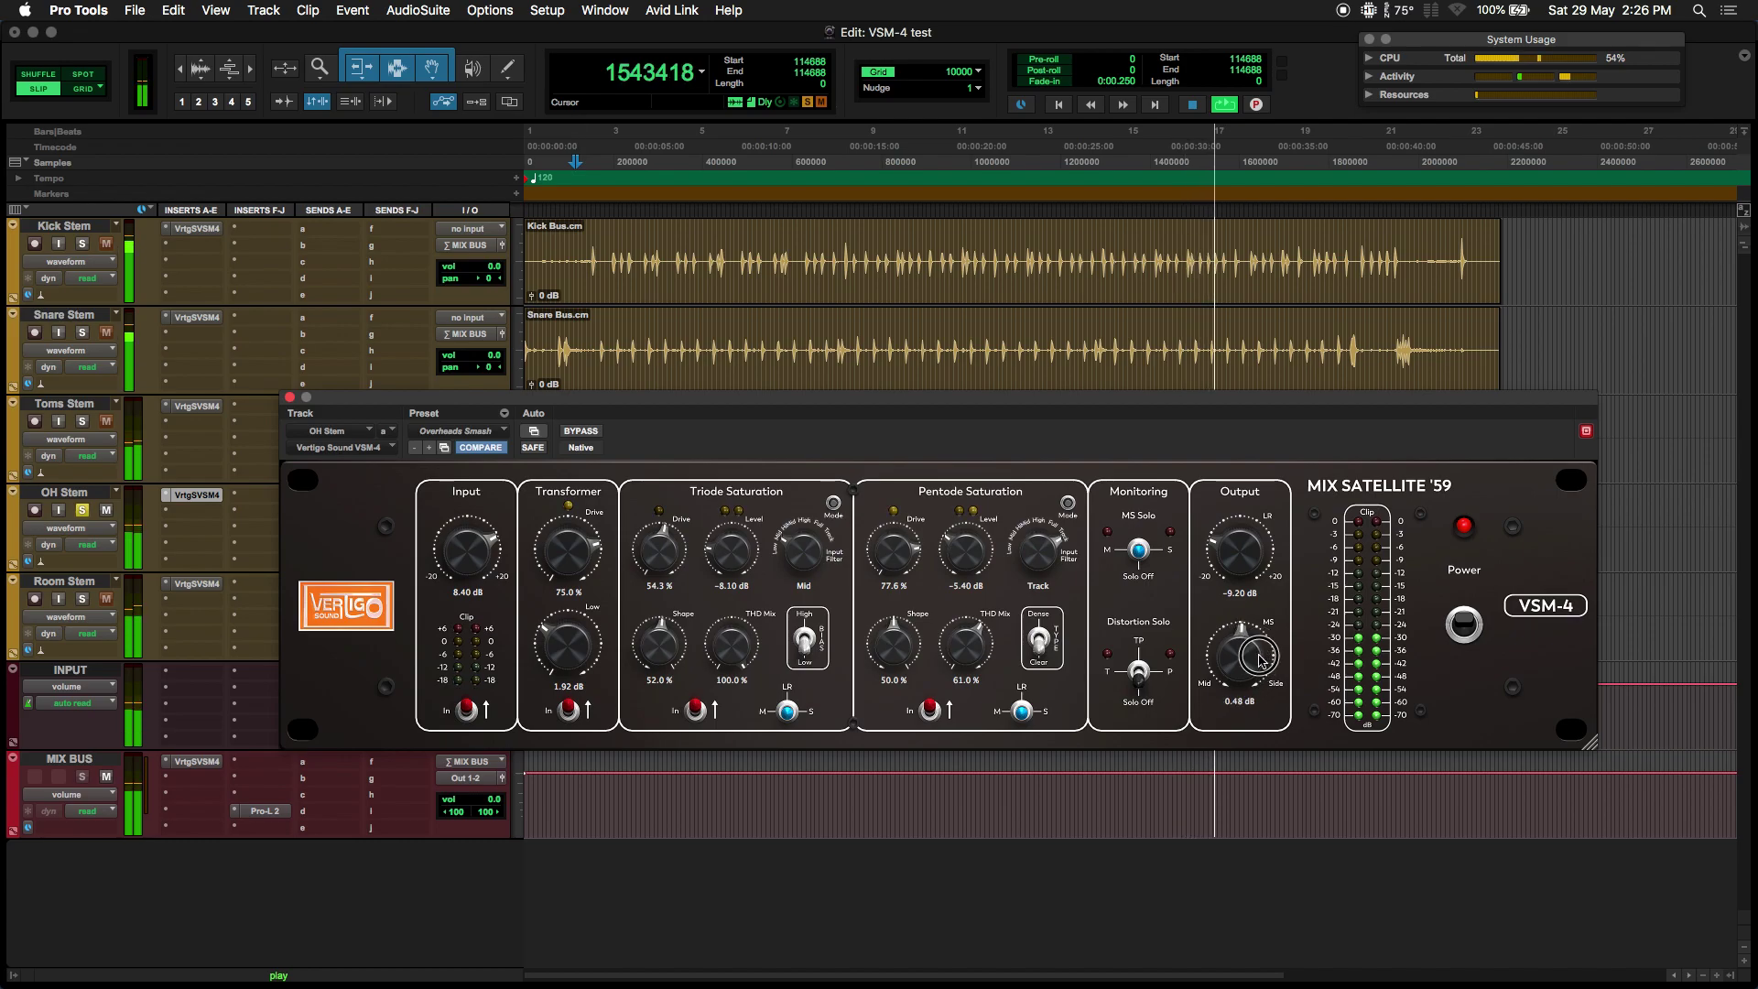
scroll(1260, 659, "up", 1)
left_click_drag(1258, 657, 1251, 671)
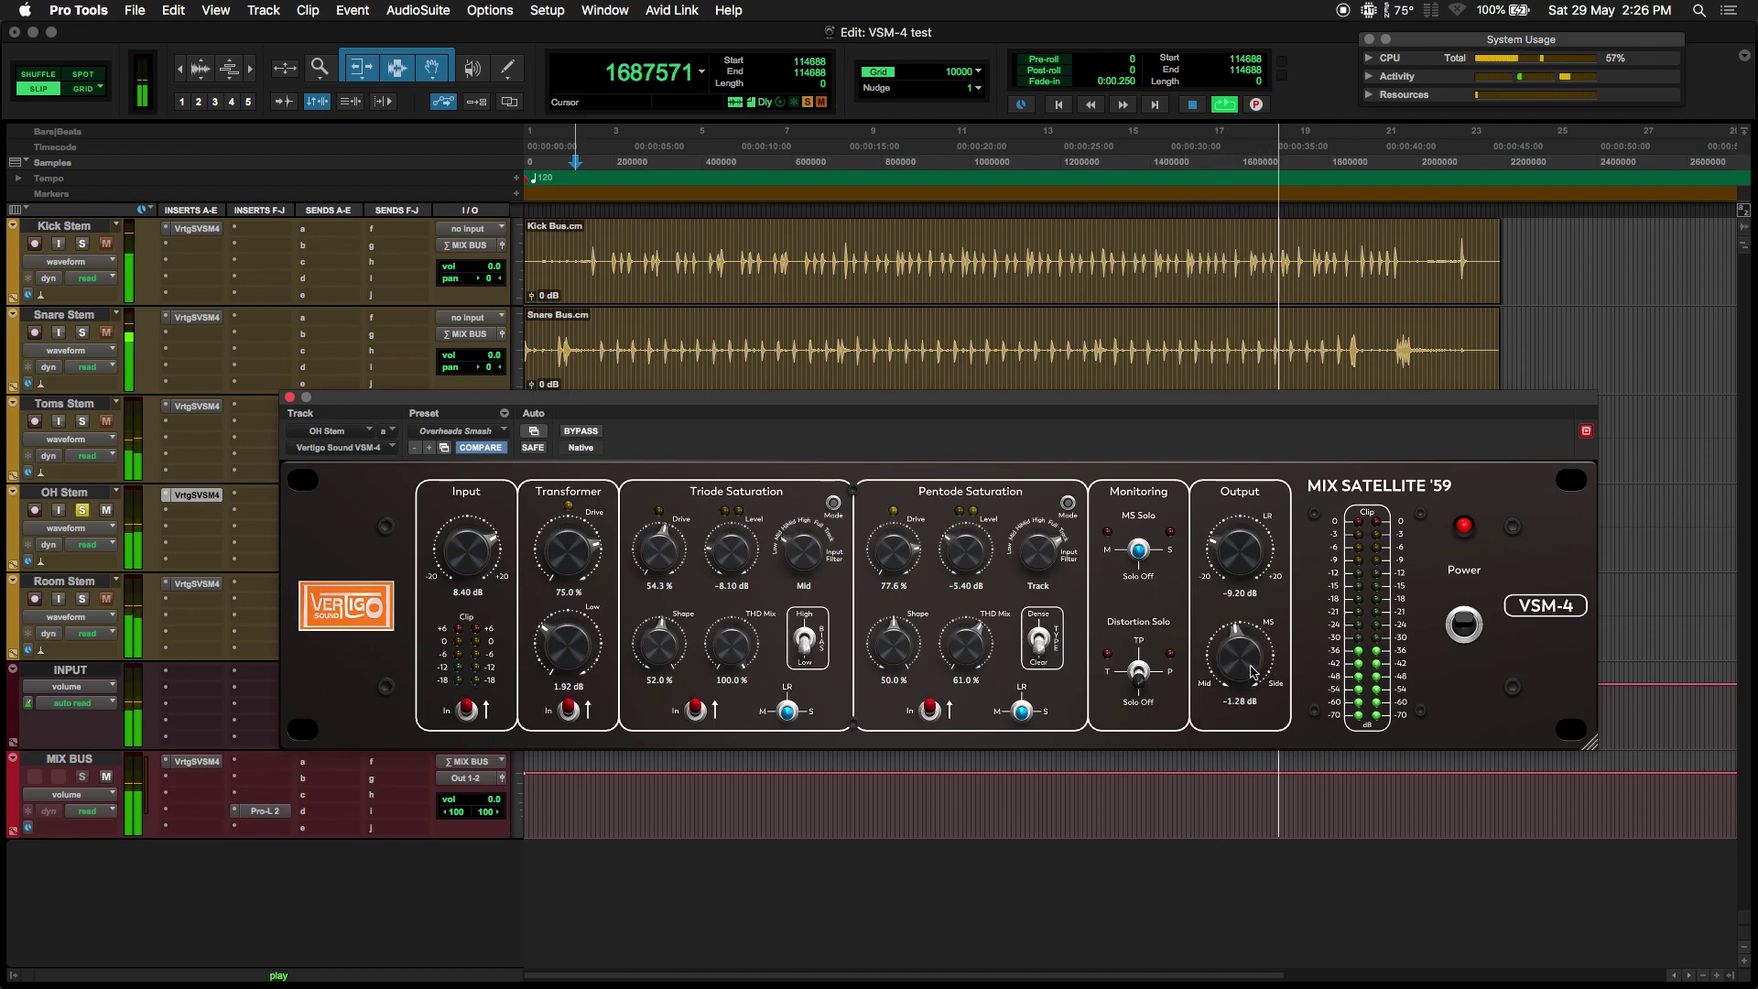
Compare the overheads with bypass and set the Transformer Low to 1.48 dB
left_click(596, 432)
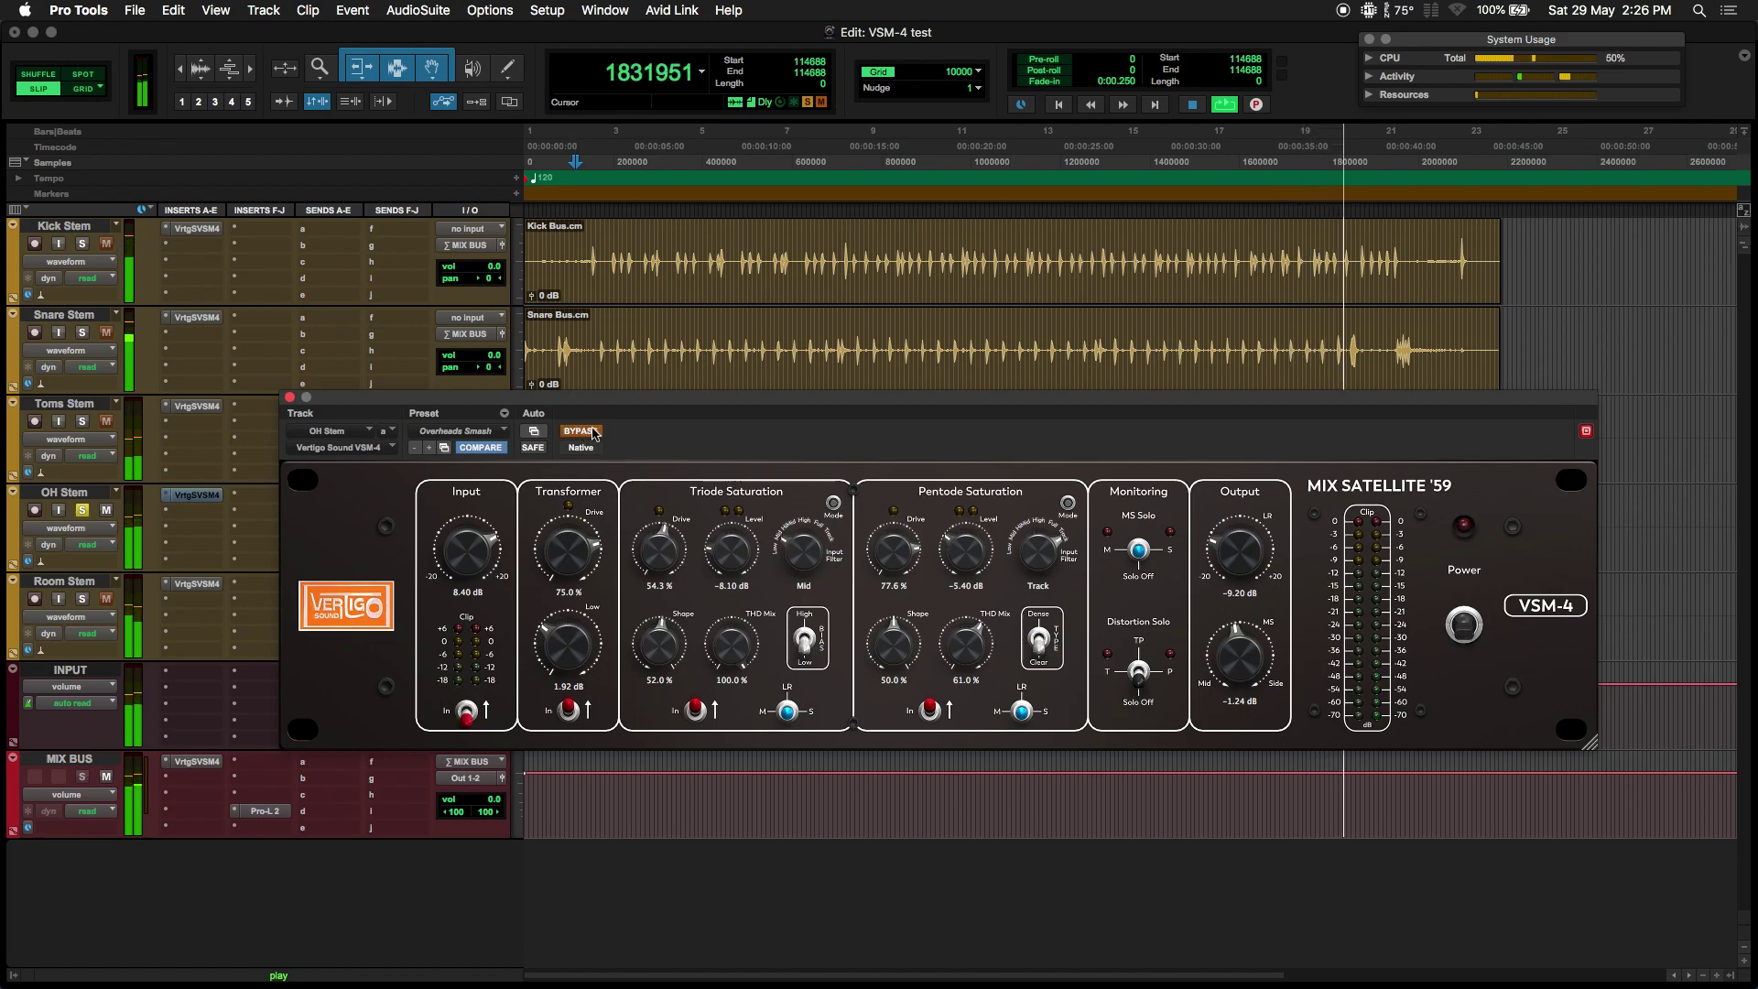
left_click(593, 432)
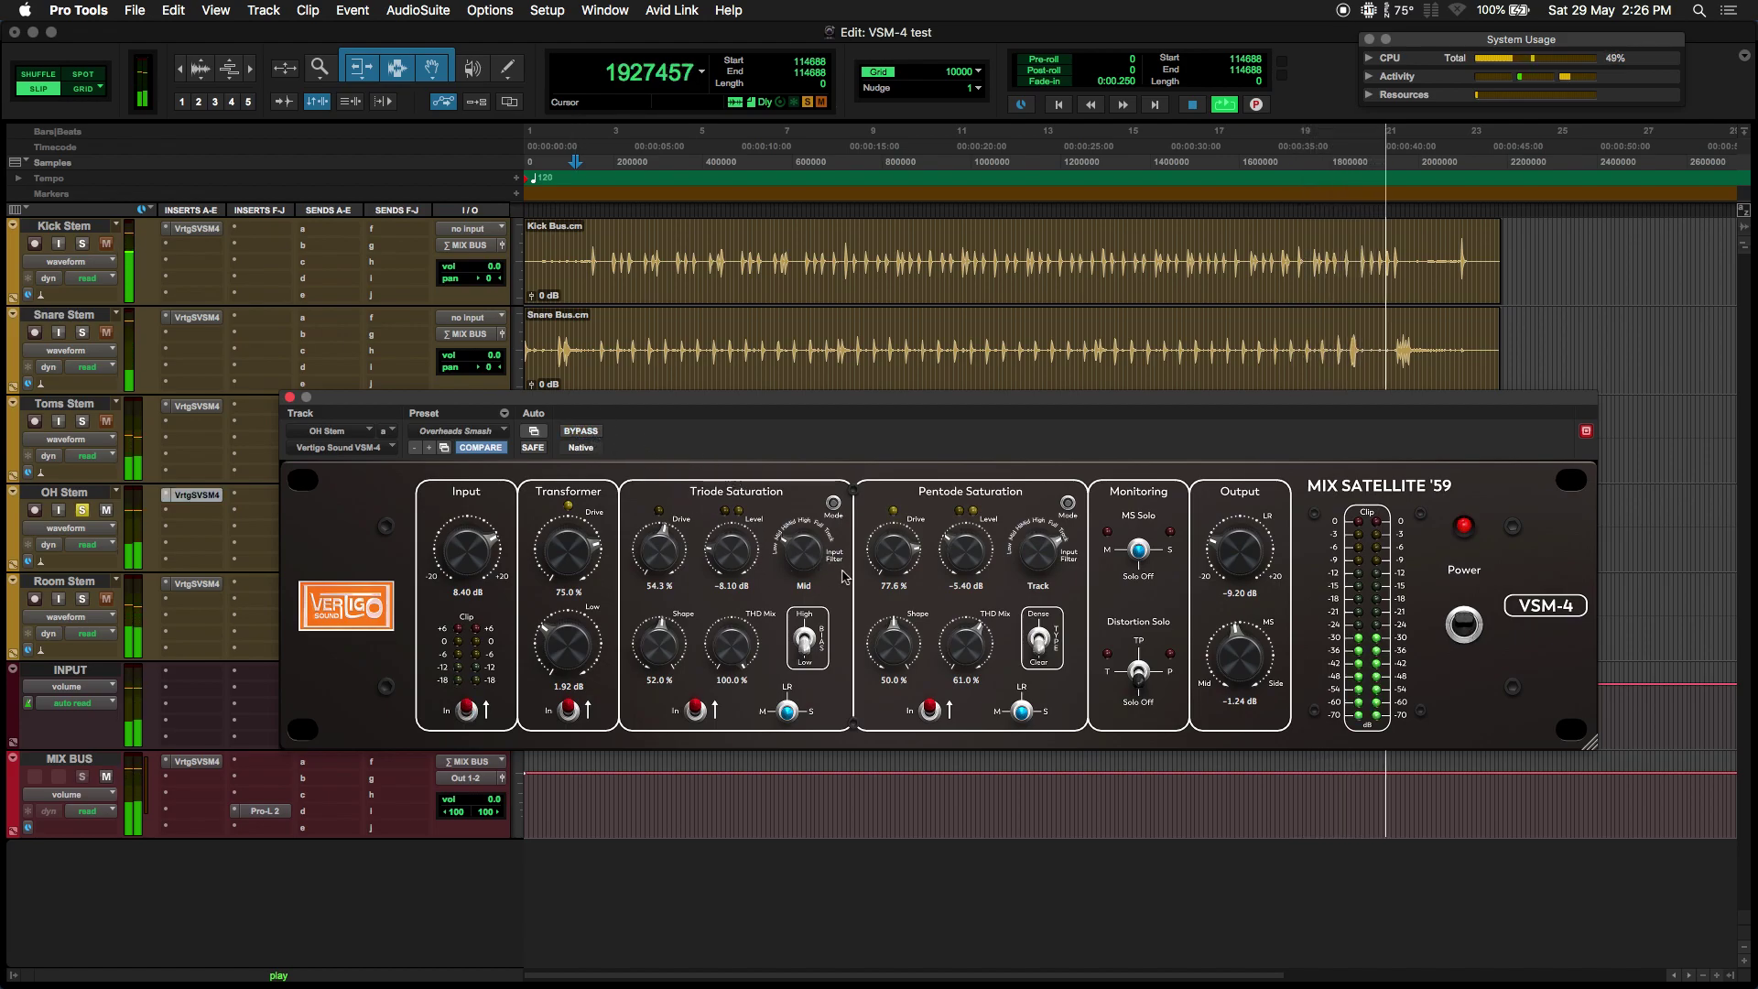
left_click_drag(562, 629, 561, 641)
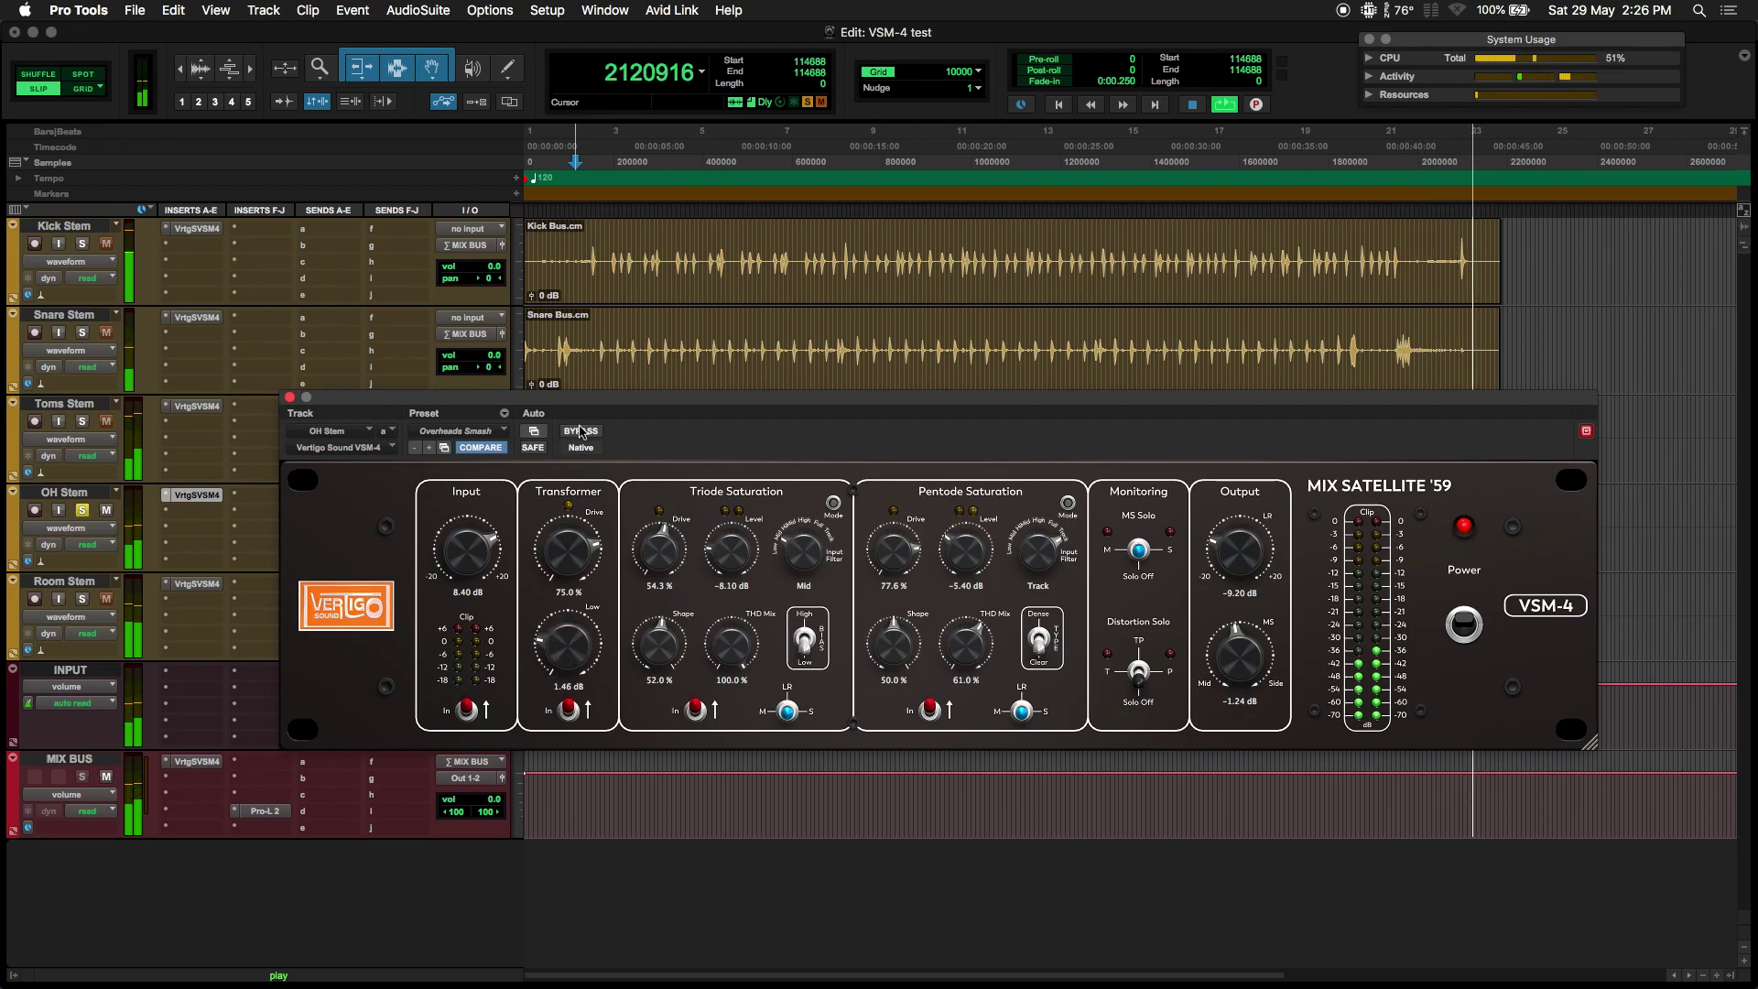
Loop the whole OH Bus clip, unsolo the OH Stem, and compare its VSM-4 with bypass in the full drum mix
key("space")
key("space")
left_click(593, 542)
key("space")
key("space")
left_click(81, 510)
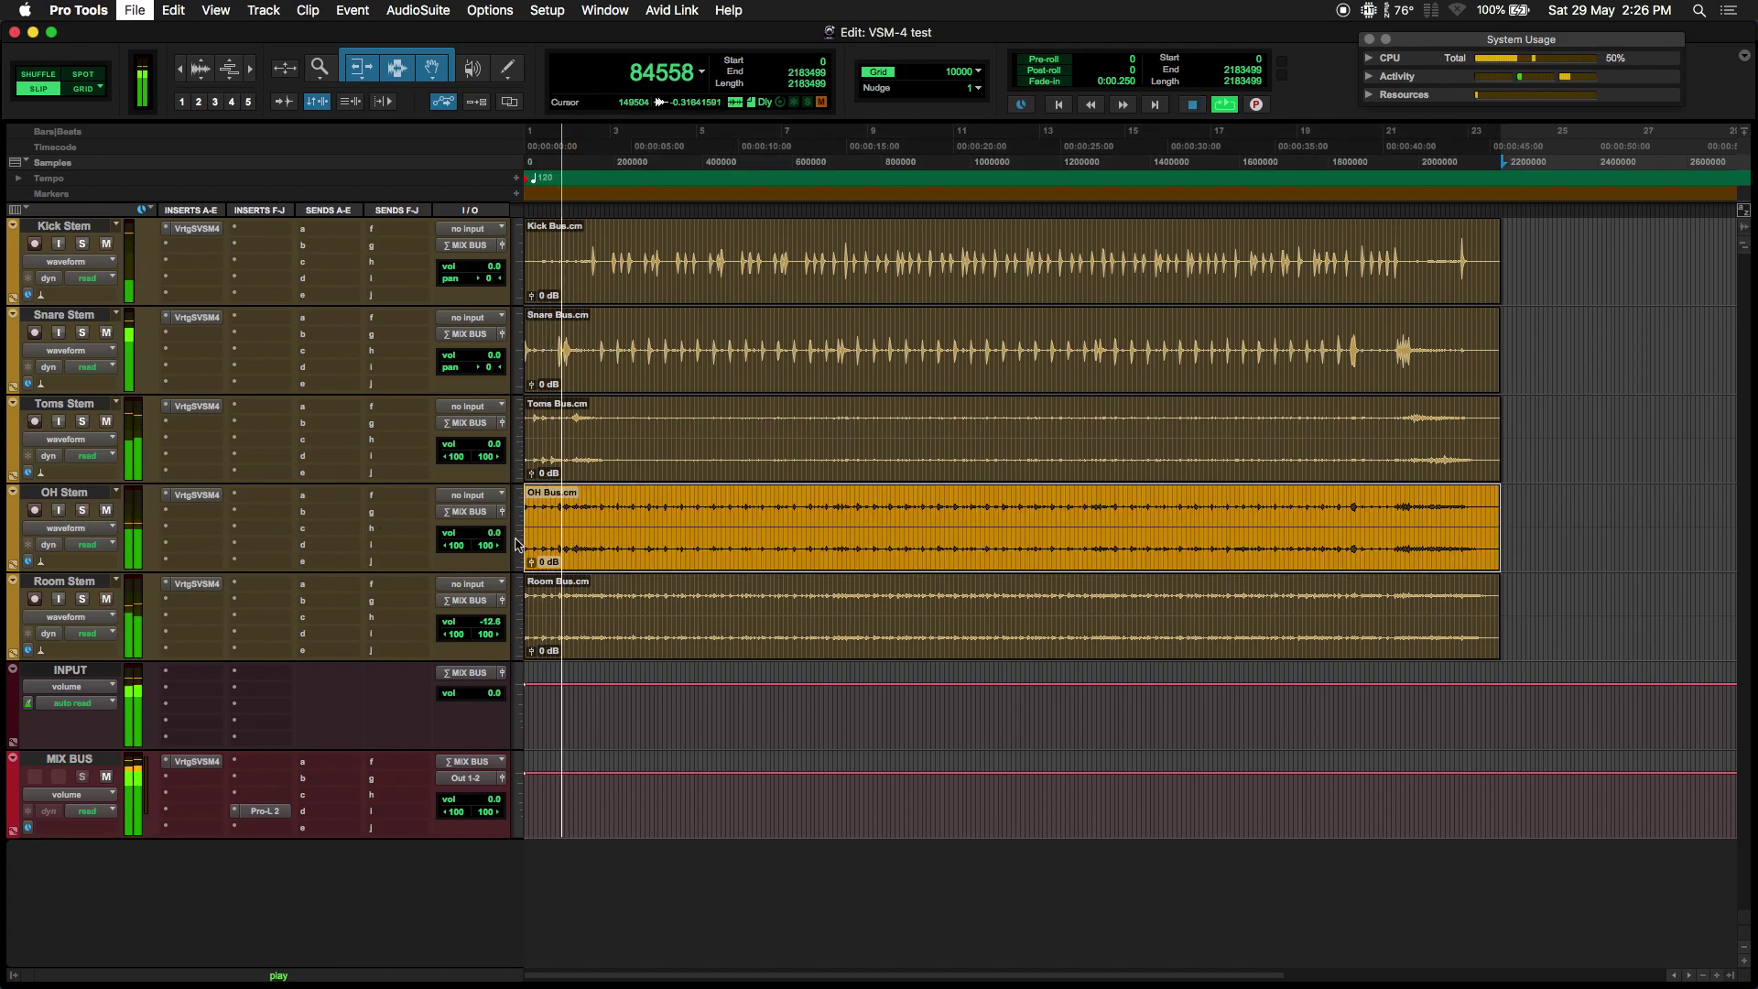
left_click(199, 495, "super")
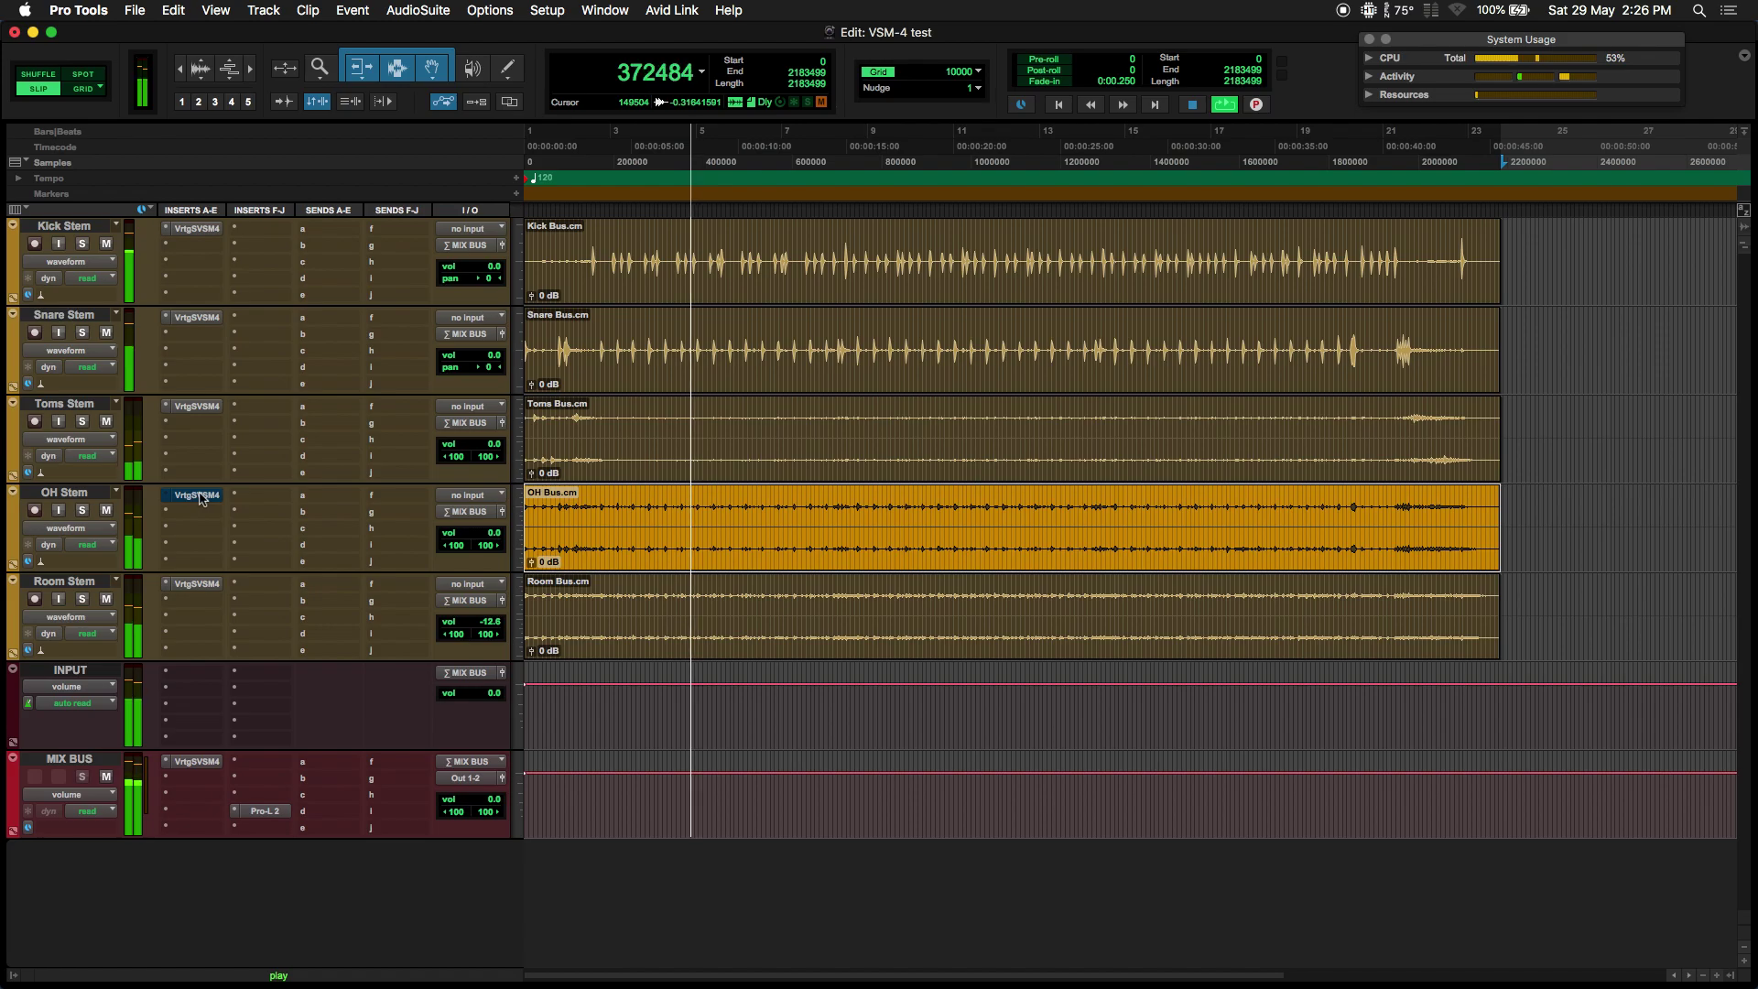
left_click(201, 497, "super")
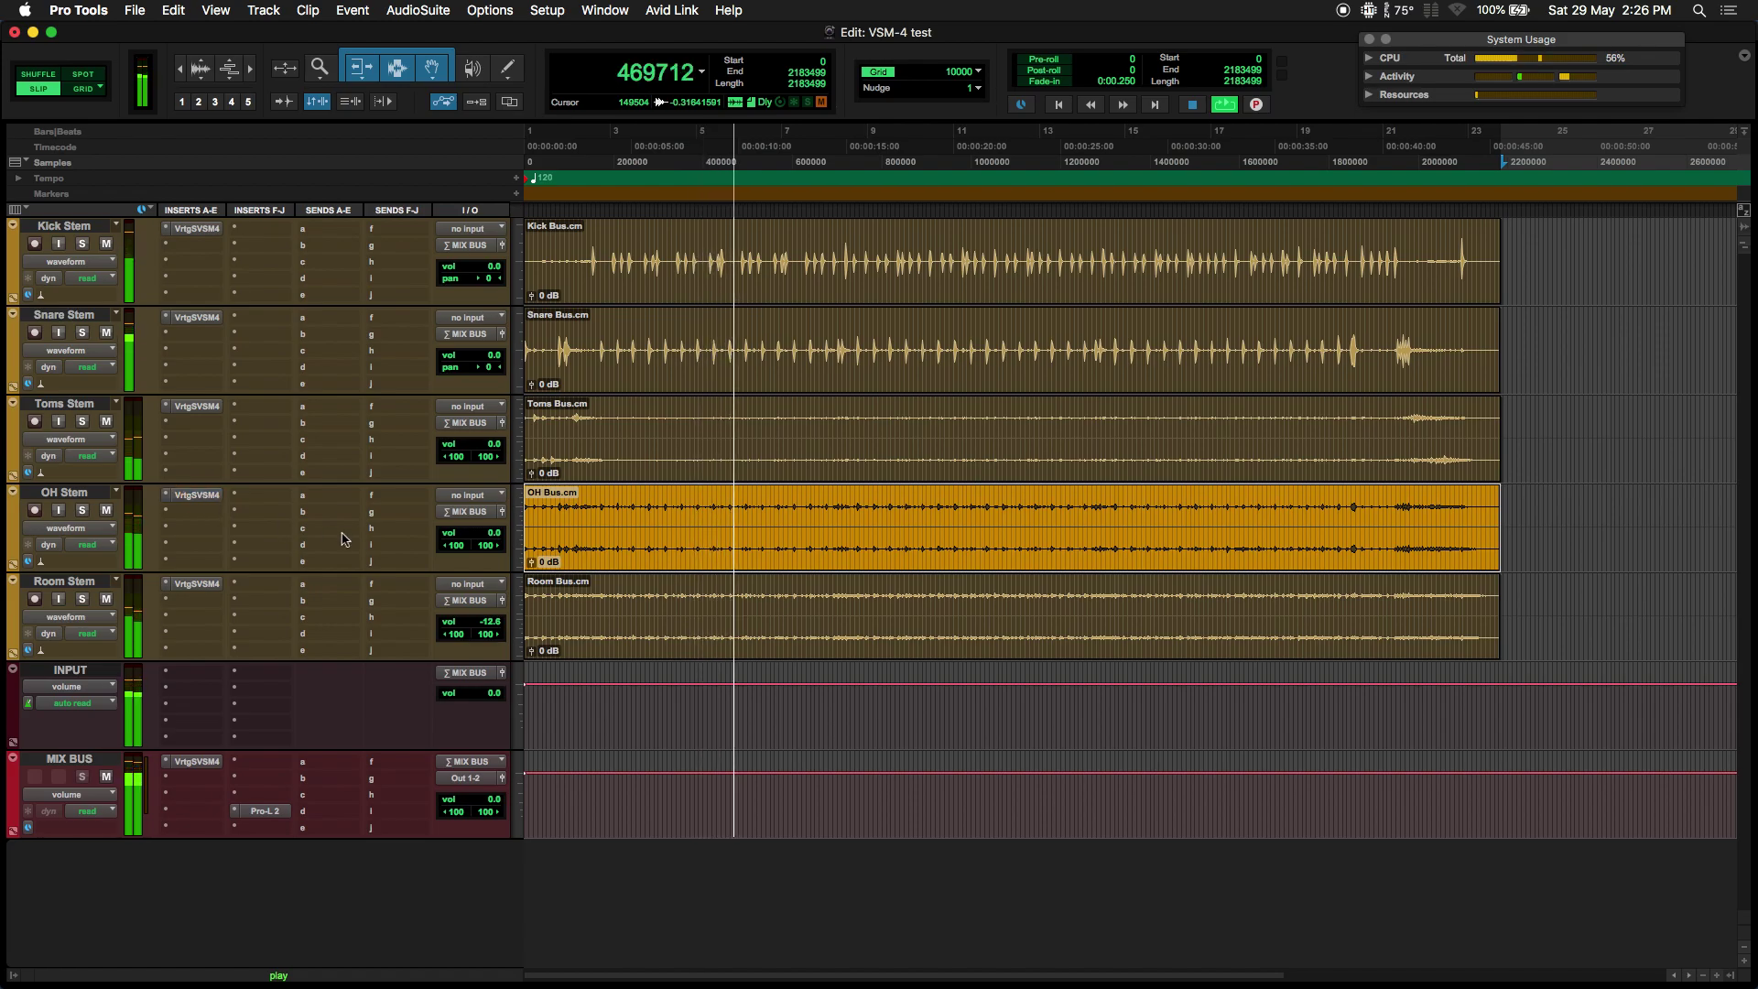
Solo the Room Stem and load the Overheads Smash factory preset in its VSM-4
left_click(82, 599)
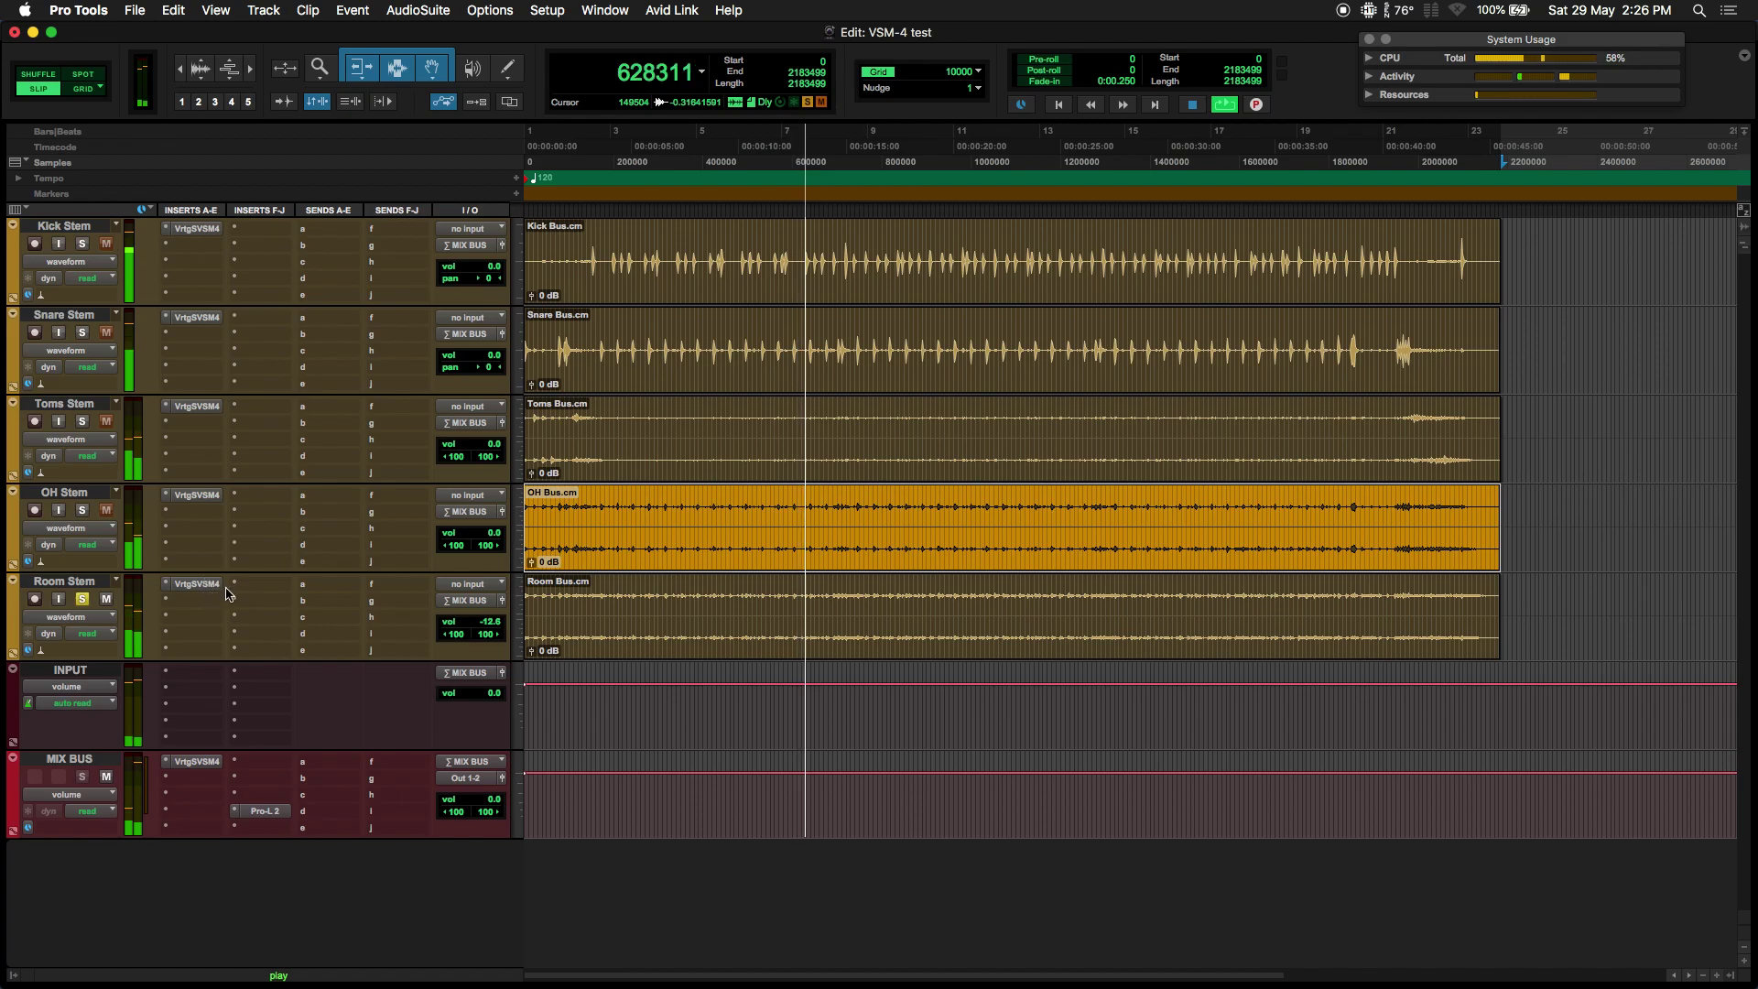
left_click(197, 583)
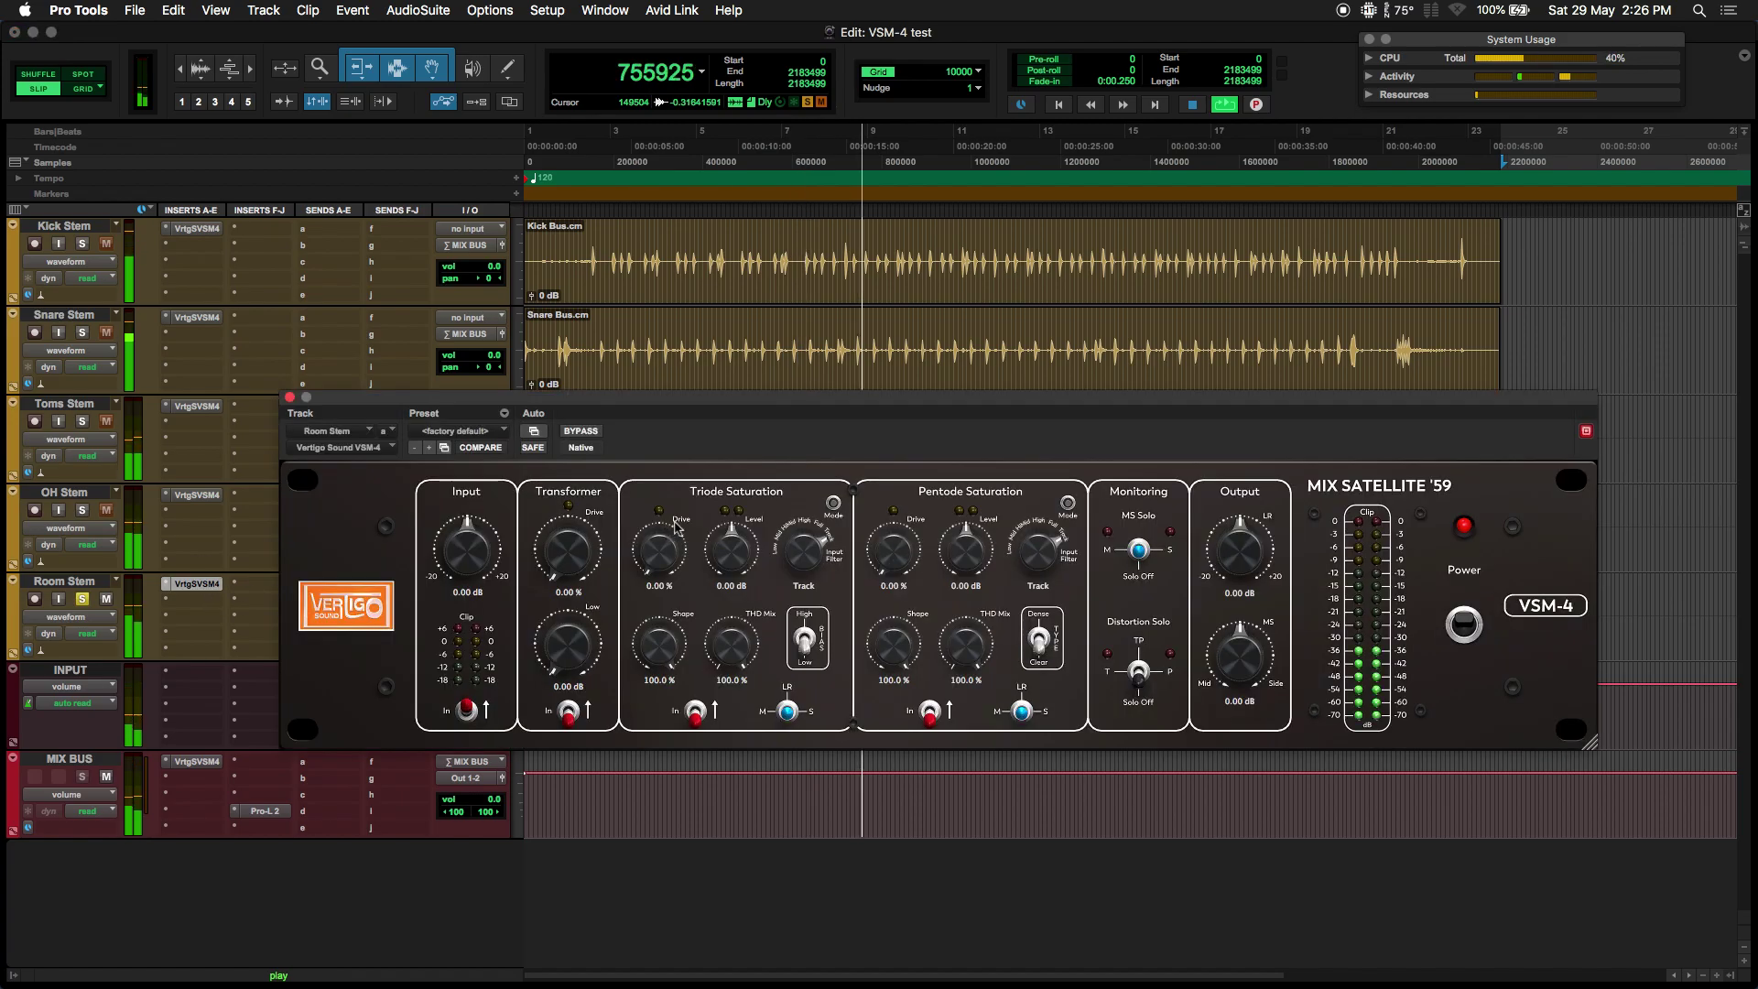
left_click(480, 430)
mouse_move(479, 401)
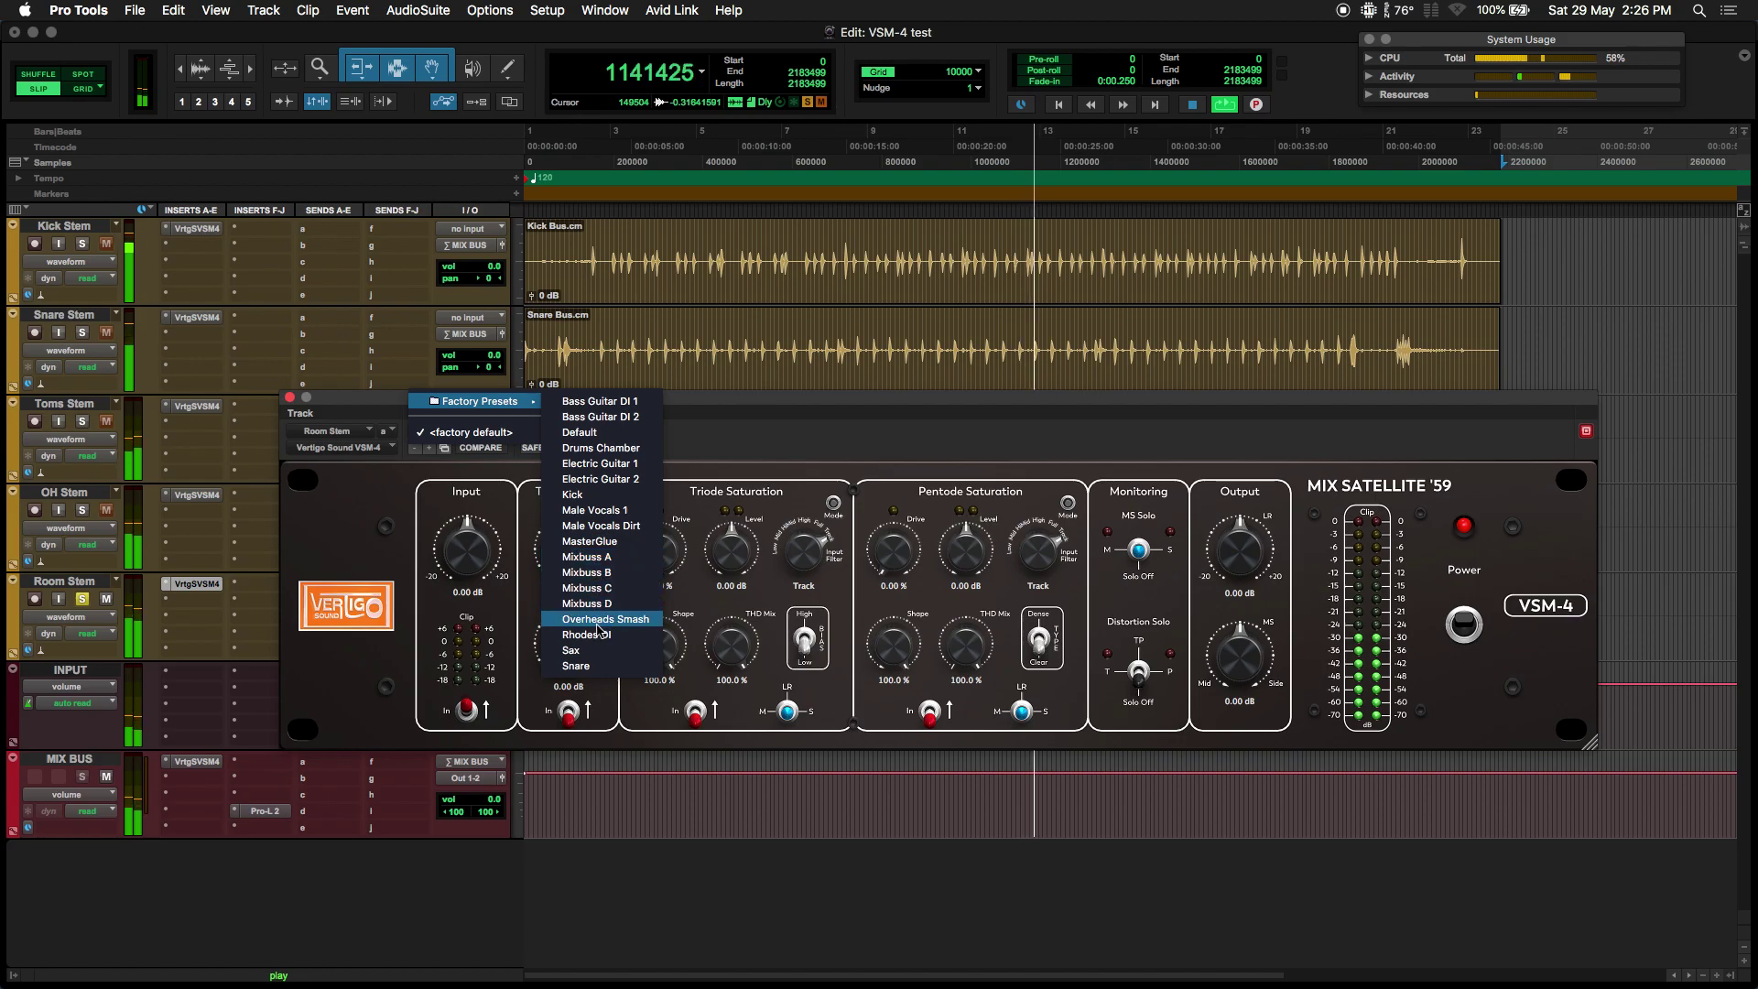
left_click(595, 622)
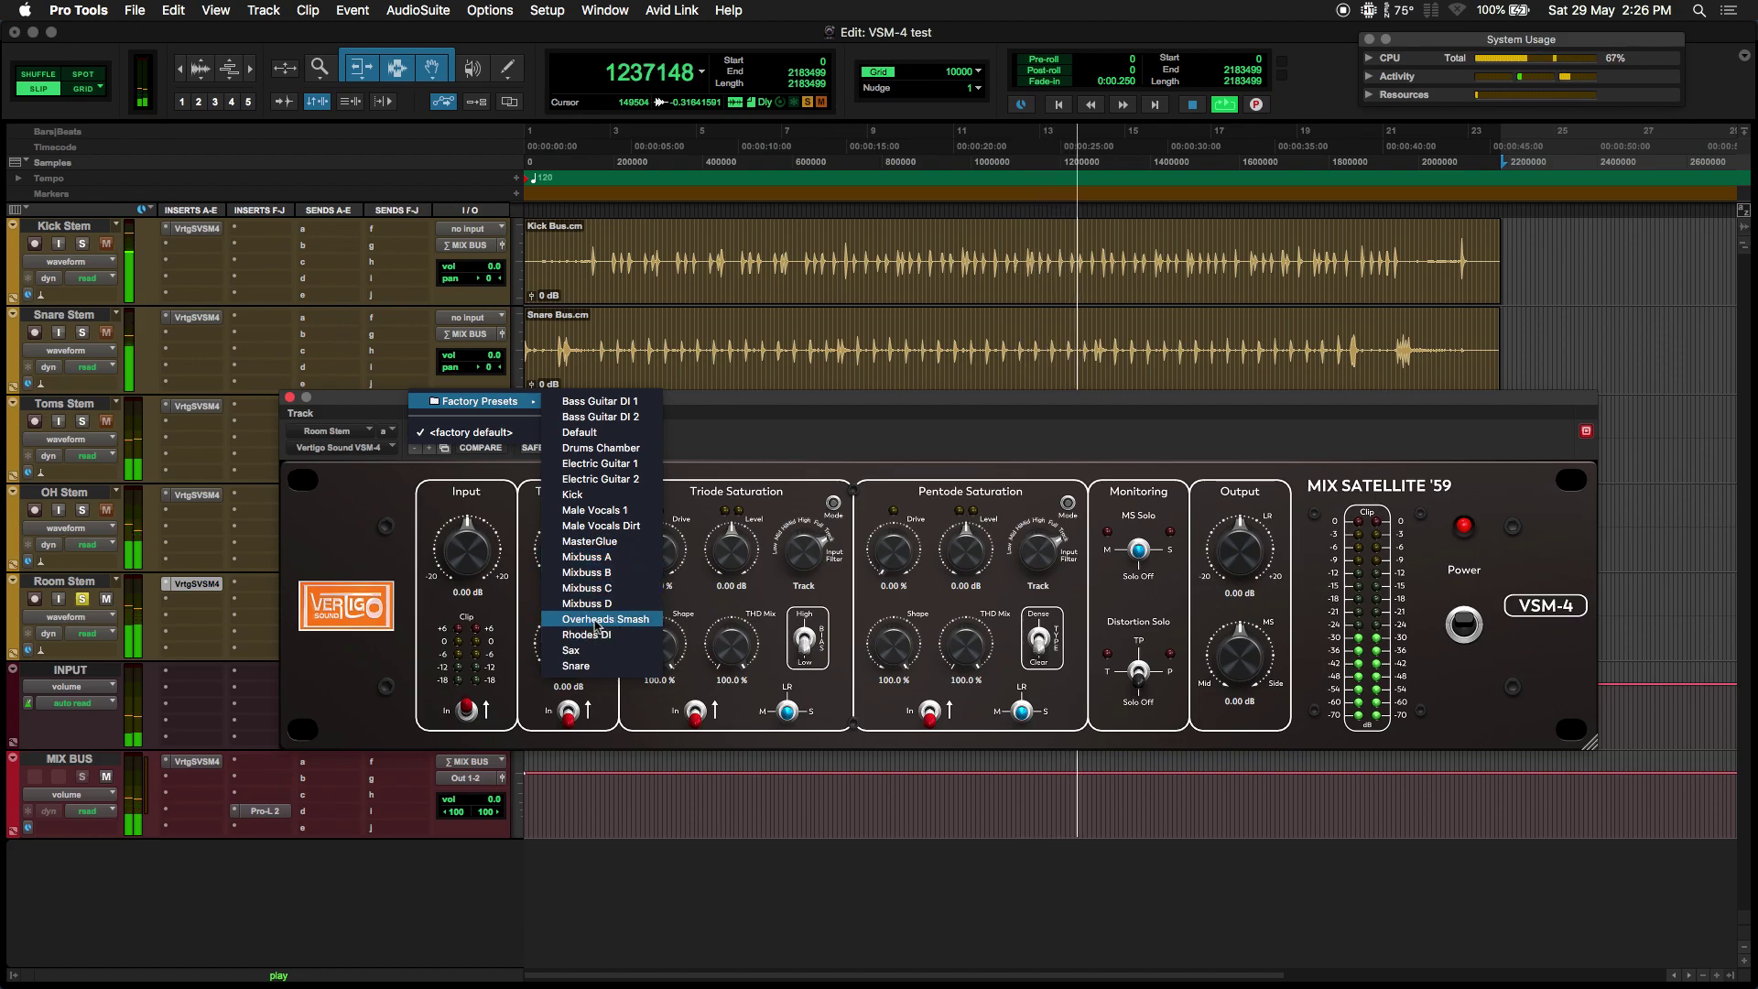
left_click_drag(804, 395, 808, 352)
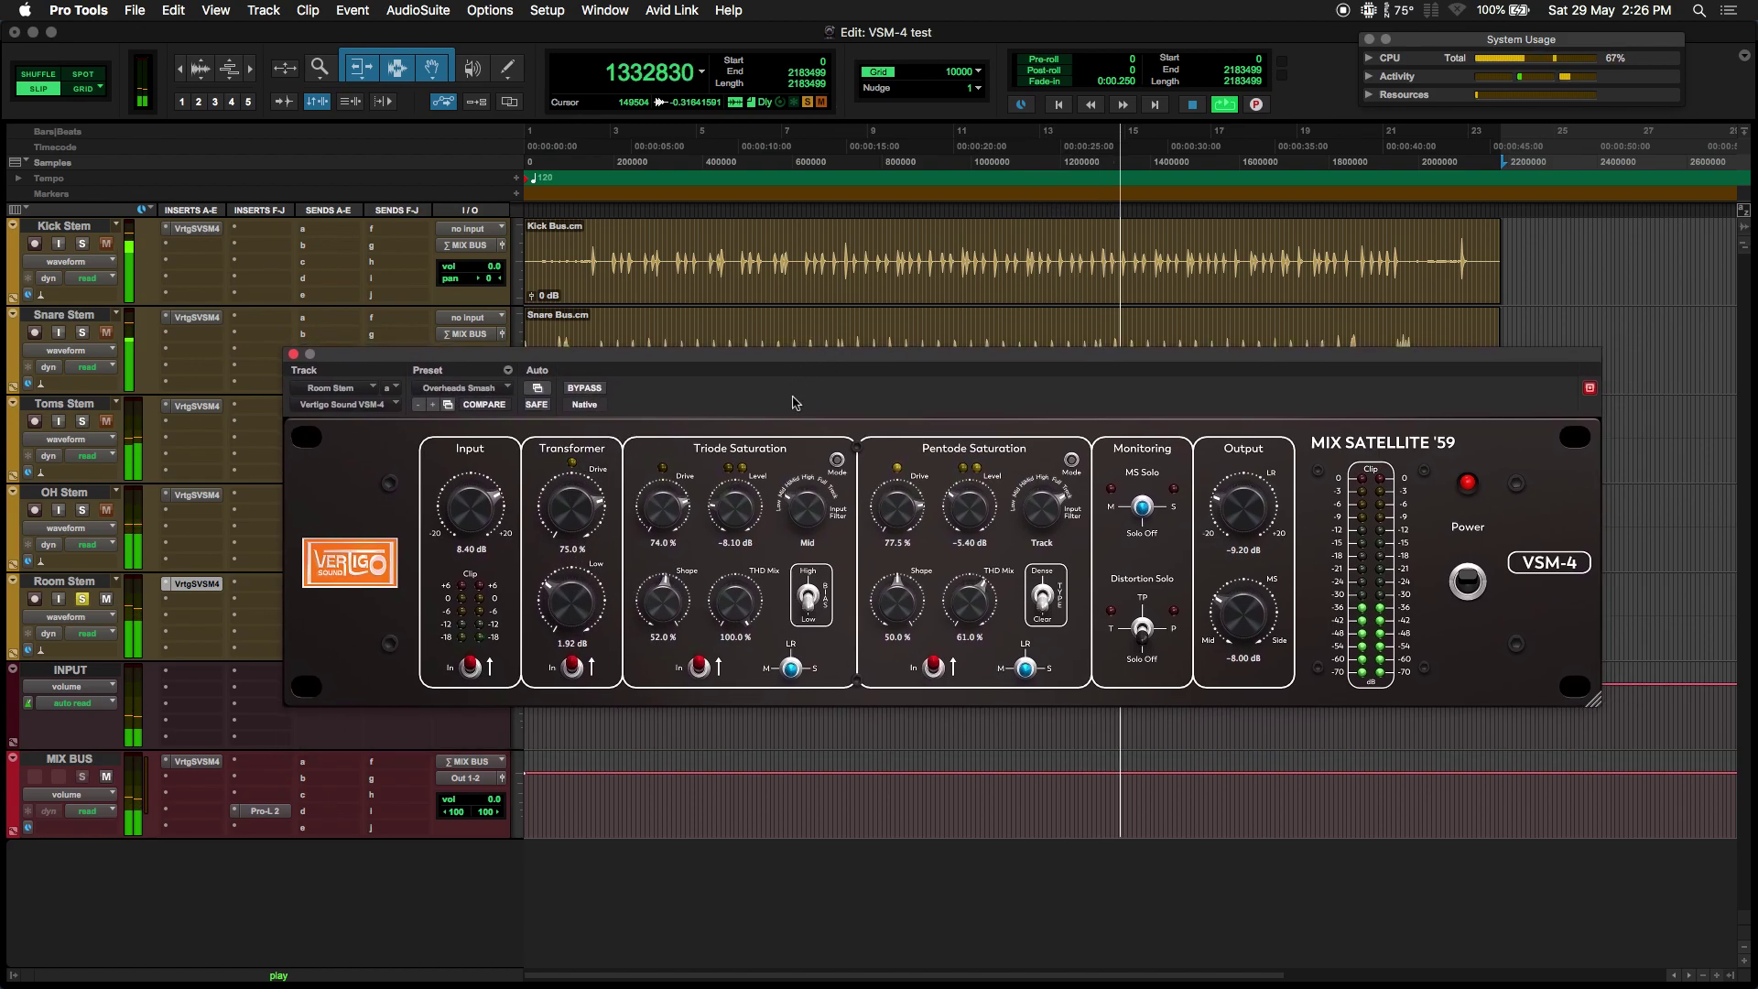
Set the room's MS output balance to 4.12 dB, Transformer Low to 2.06 dB, Triode Drive to 87.0% and Triode Level to -3.30 dB
mouse_move(1249, 621)
left_mouse_down()
mouse_move(1281, 569)
mouse_move(1241, 622)
left_mouse_up()
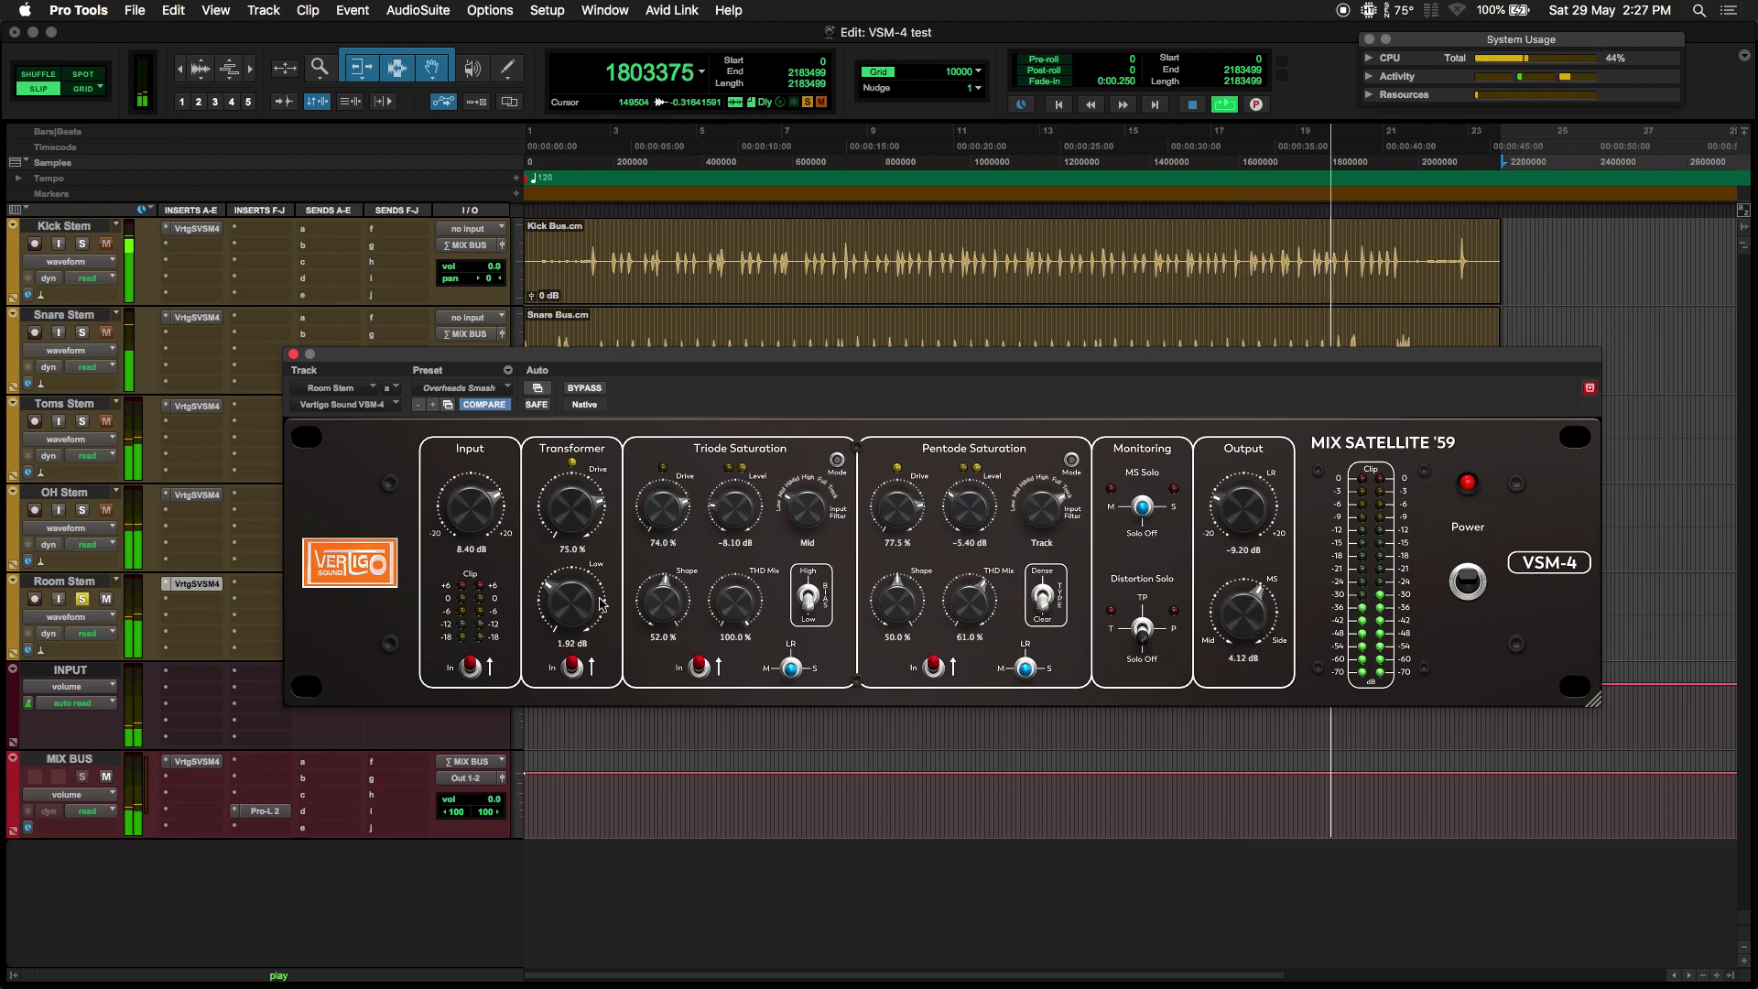
left_click_drag(573, 608, 576, 601)
left_click_drag(674, 529, 743, 505)
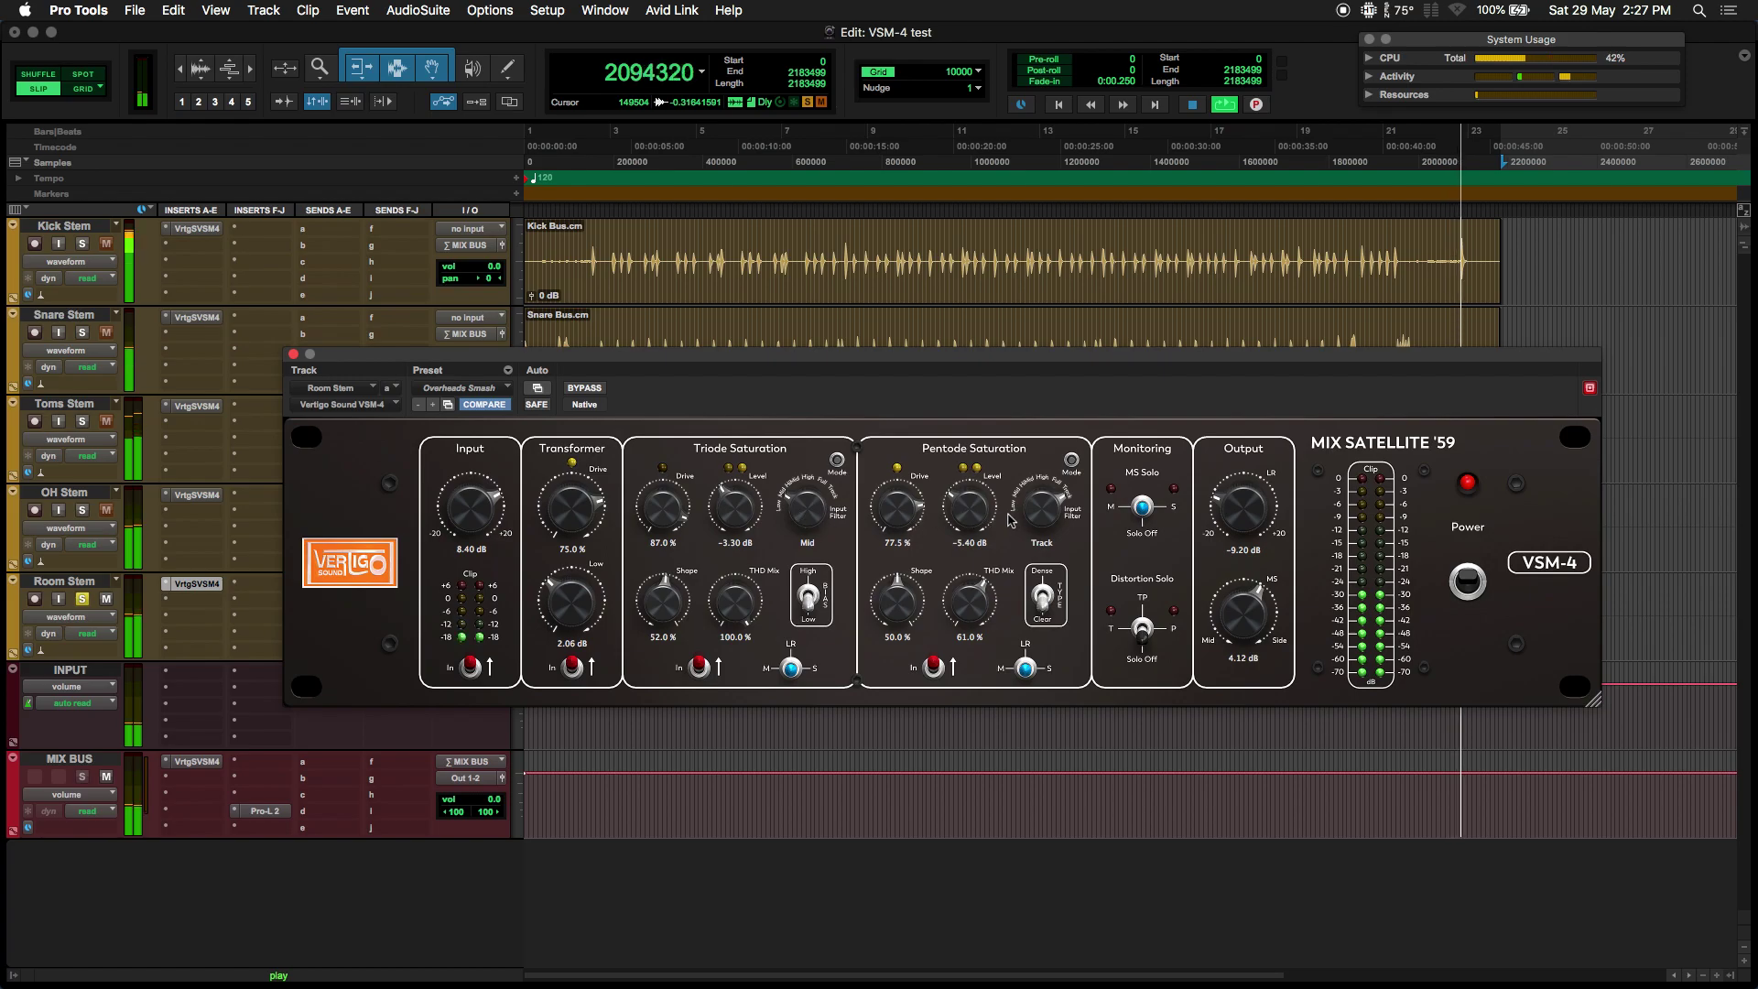
Set the room's Pentode Level to -2.34 dB and THD Mix to 72.4%, and try its input filter, leaving it on Track
mouse_move(992, 518)
left_mouse_down()
mouse_move(976, 491)
mouse_move(979, 514)
left_mouse_up()
left_click(983, 509)
left_click_drag(979, 605, 982, 563)
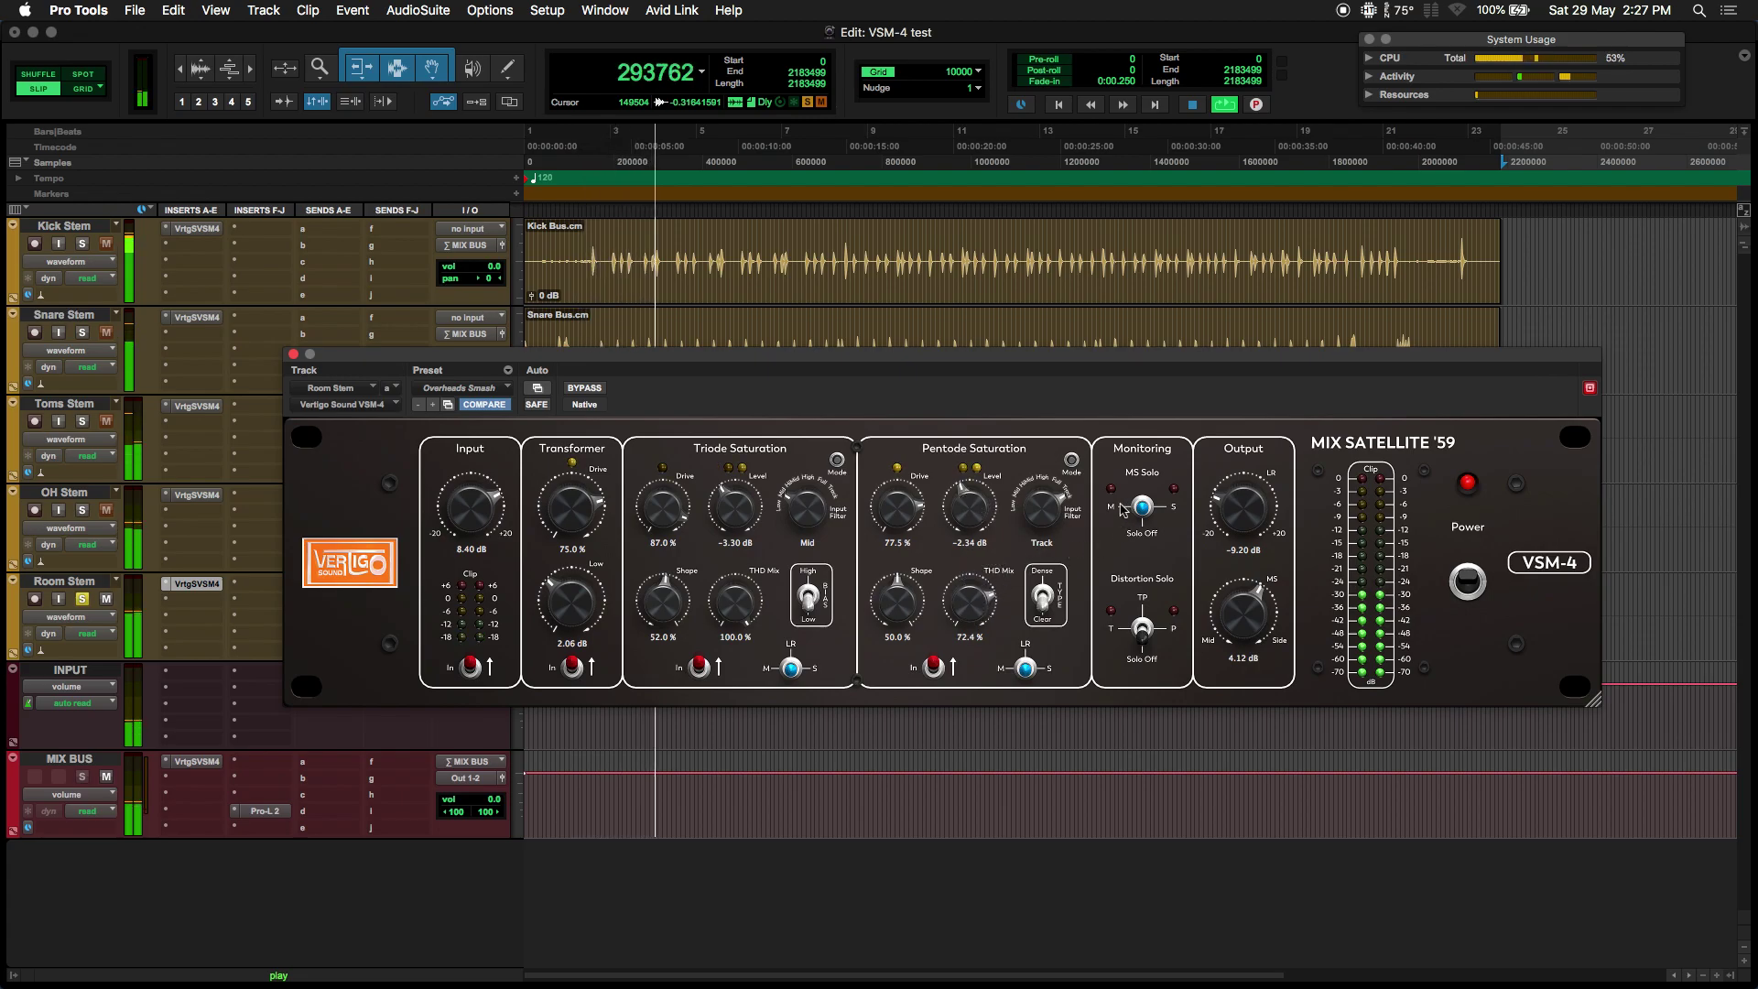
left_click_drag(1055, 515, 1066, 488)
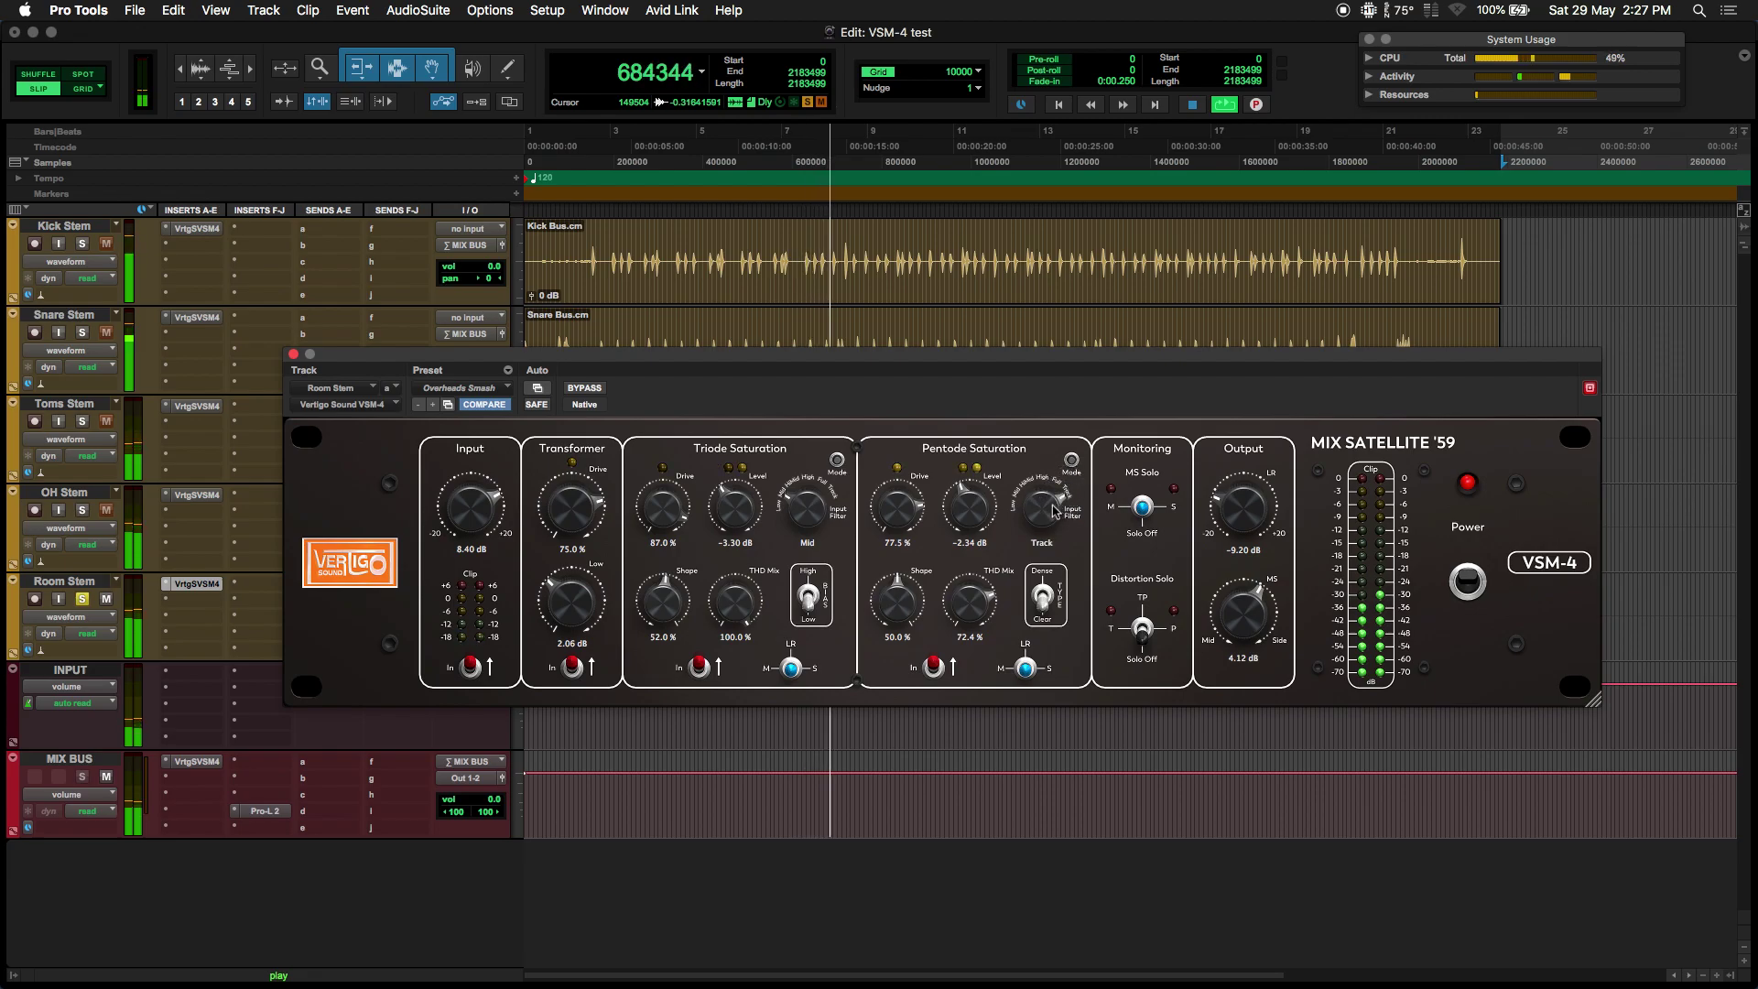
Raise the room's LR output level to -3.28 dB and compare with bypass
left_click_drag(1240, 515, 1249, 497)
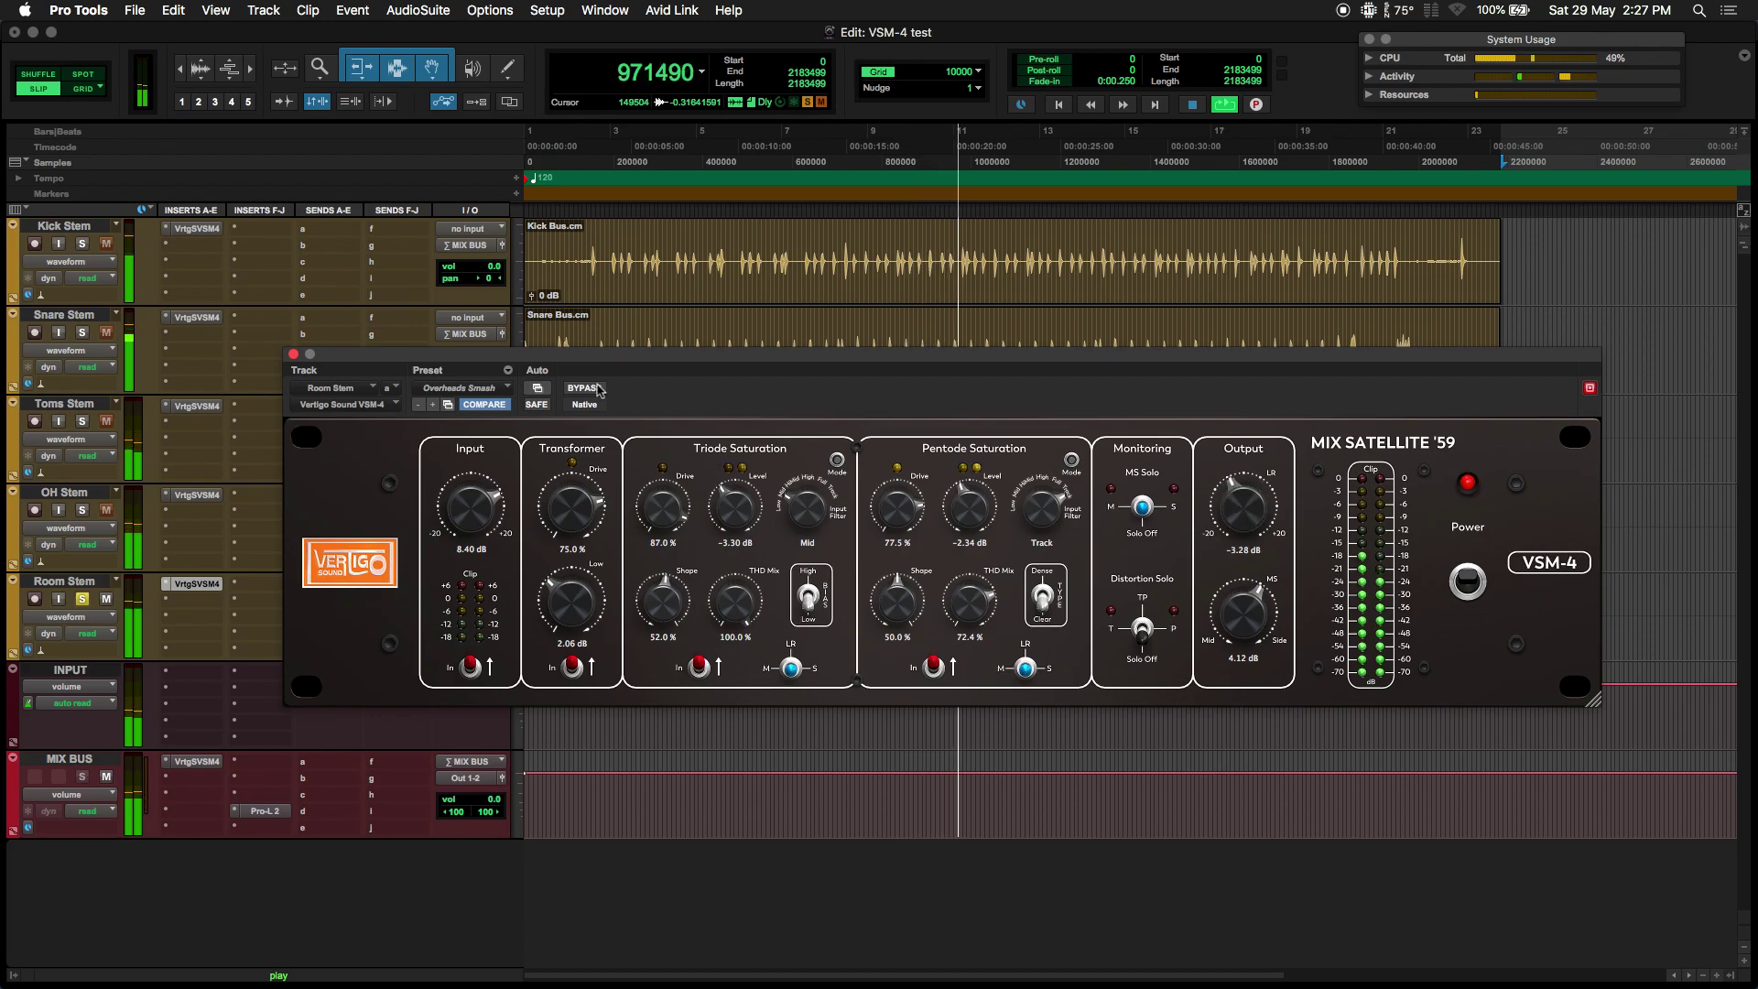
left_click(584, 388)
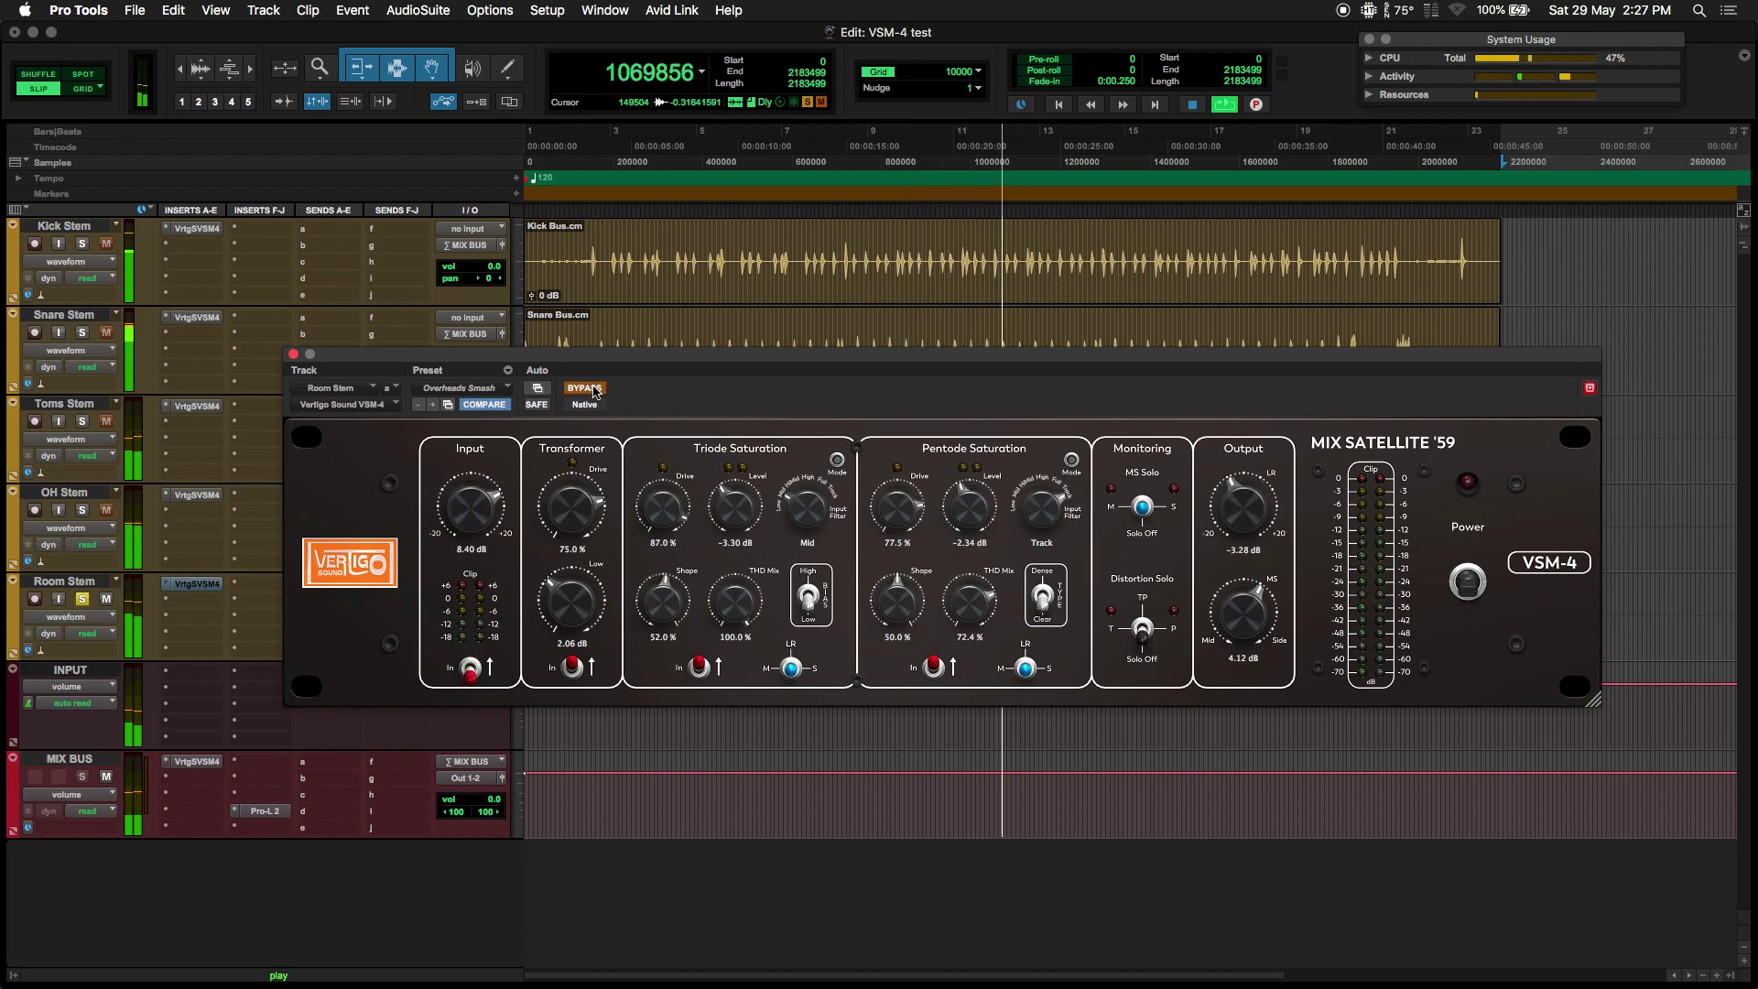
left_click(593, 391)
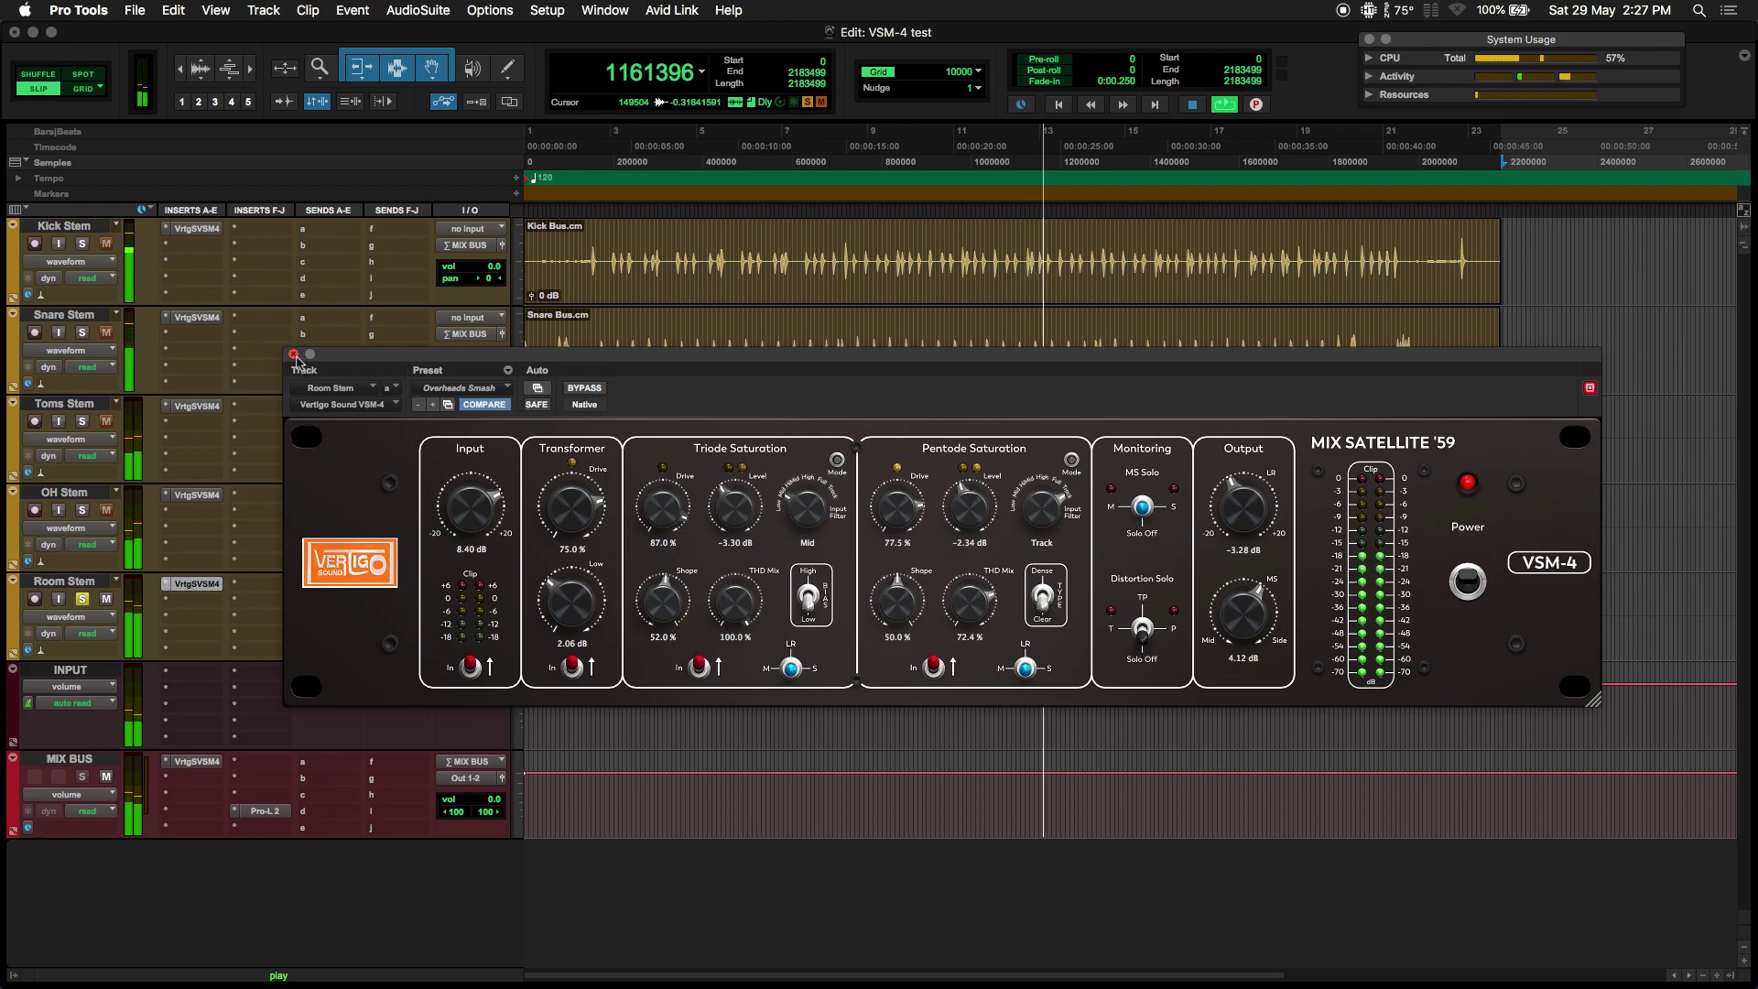
Unsolo the Room Stem, compare its VSM-4 with bypass in the full drum mix, and save the session
left_click(293, 355)
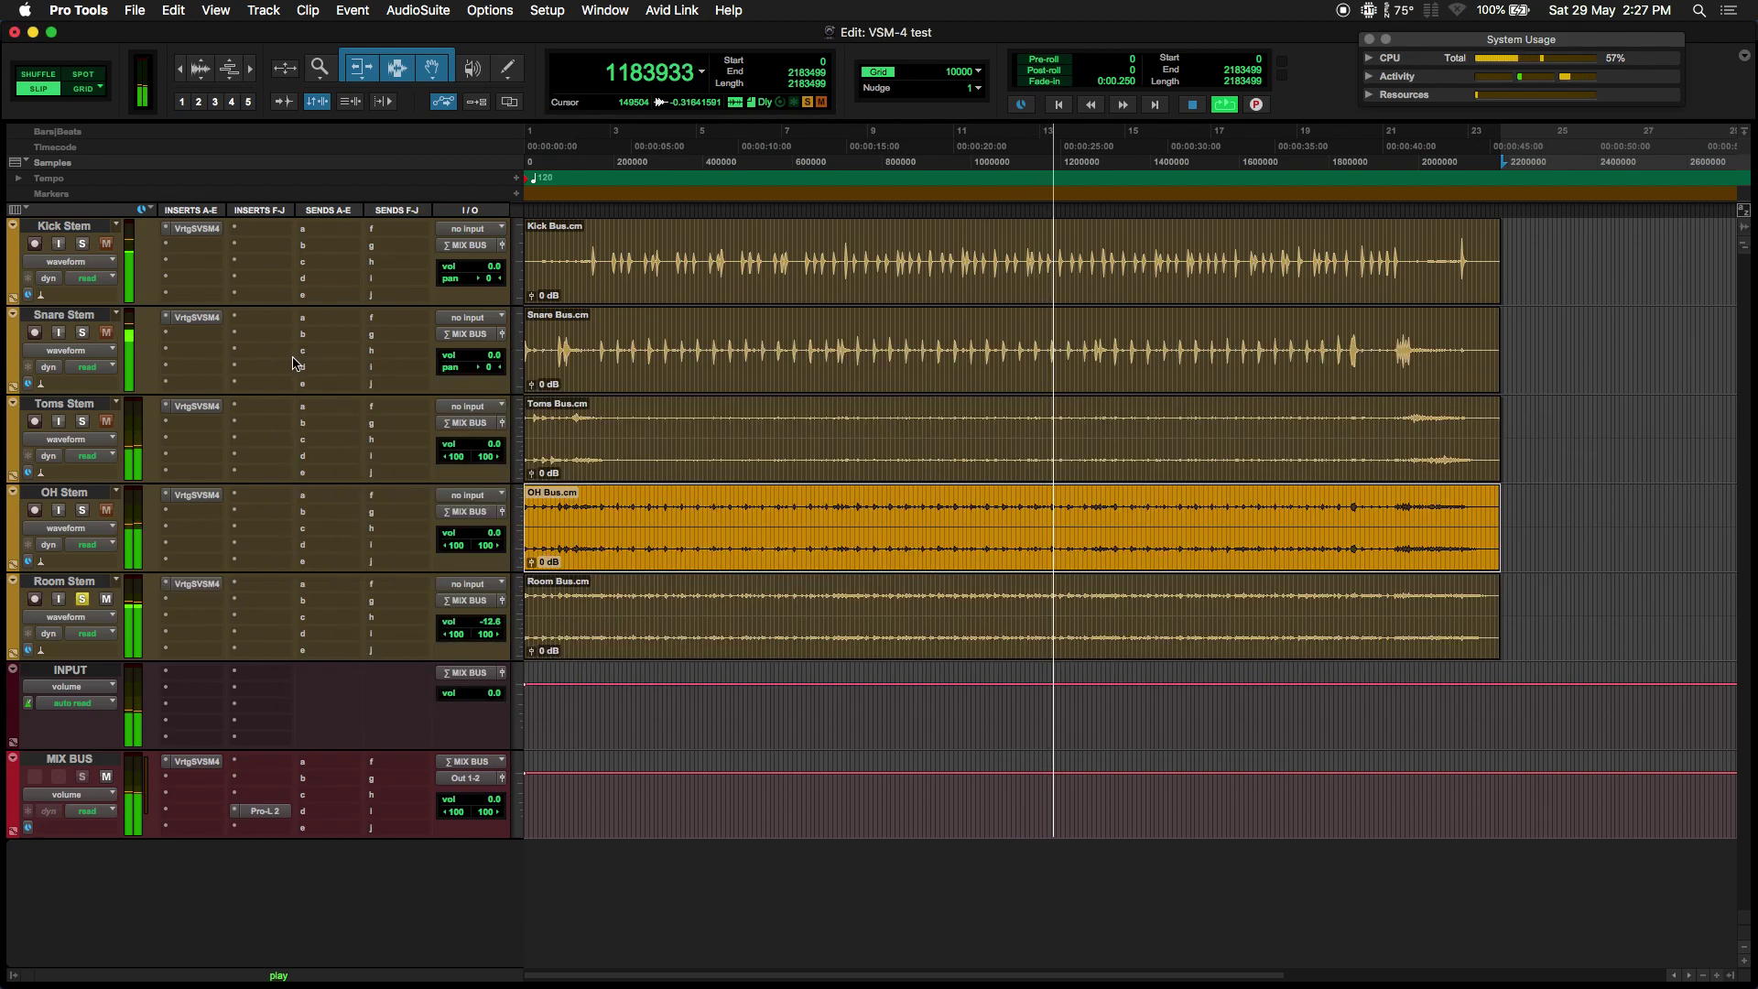
left_click(200, 585)
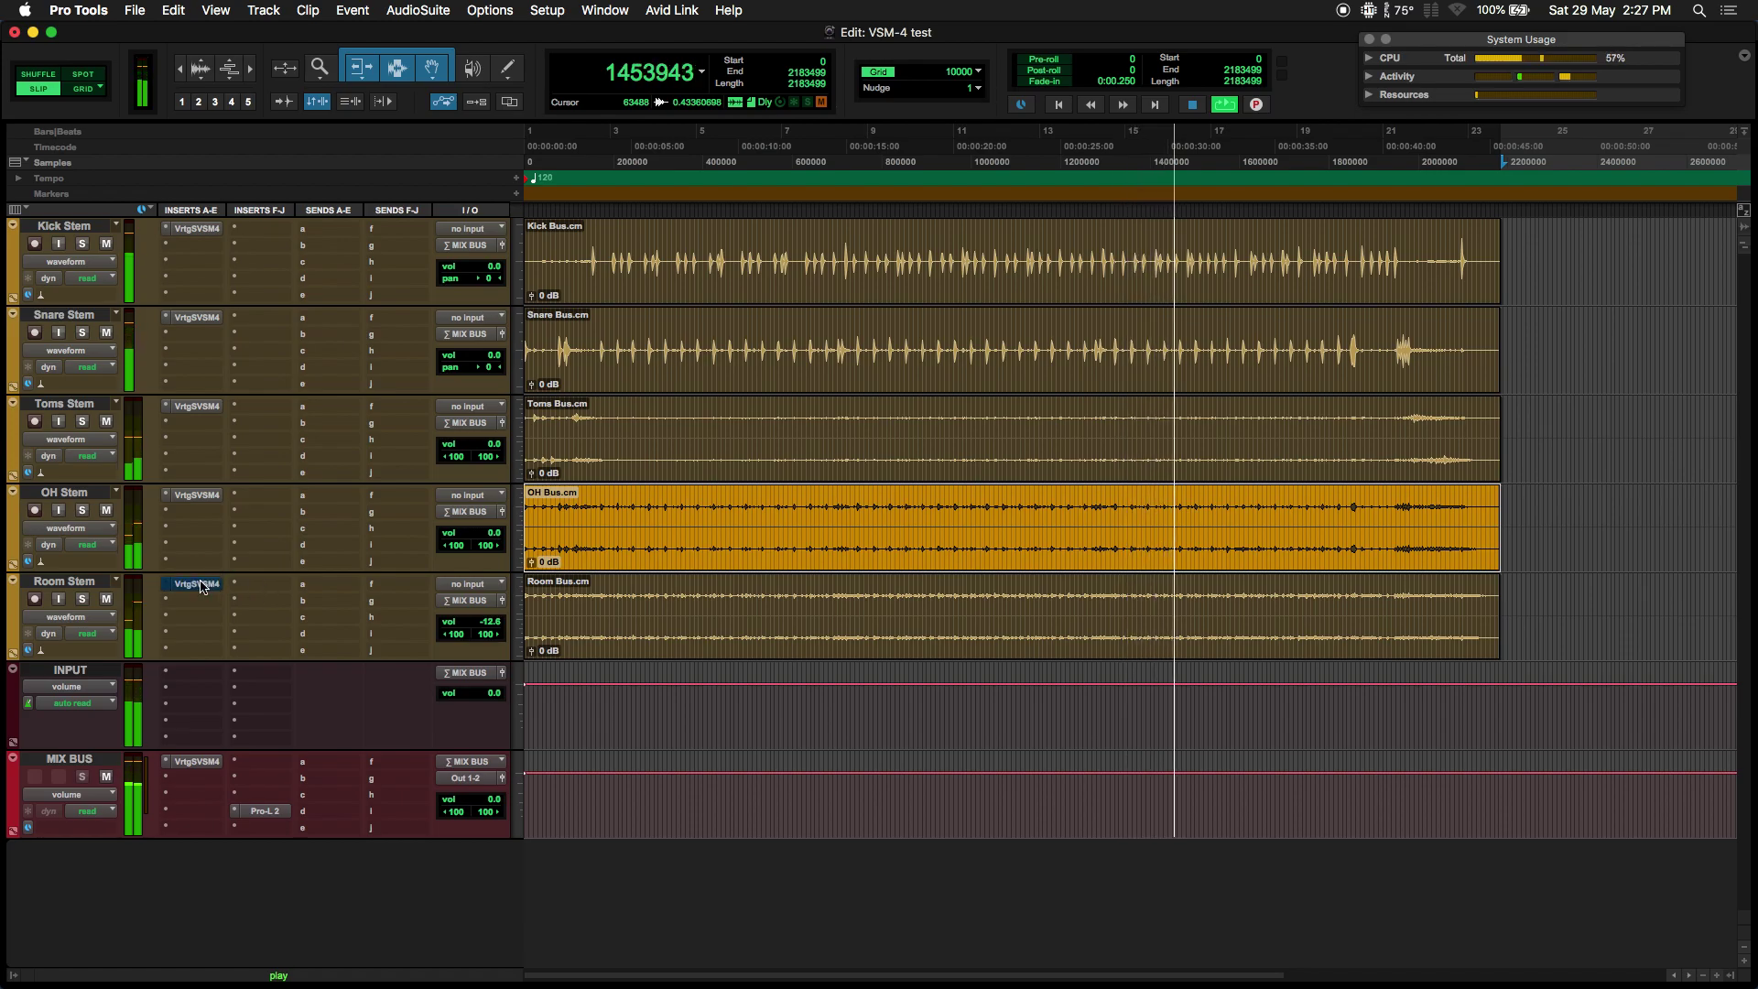
key("super+s")
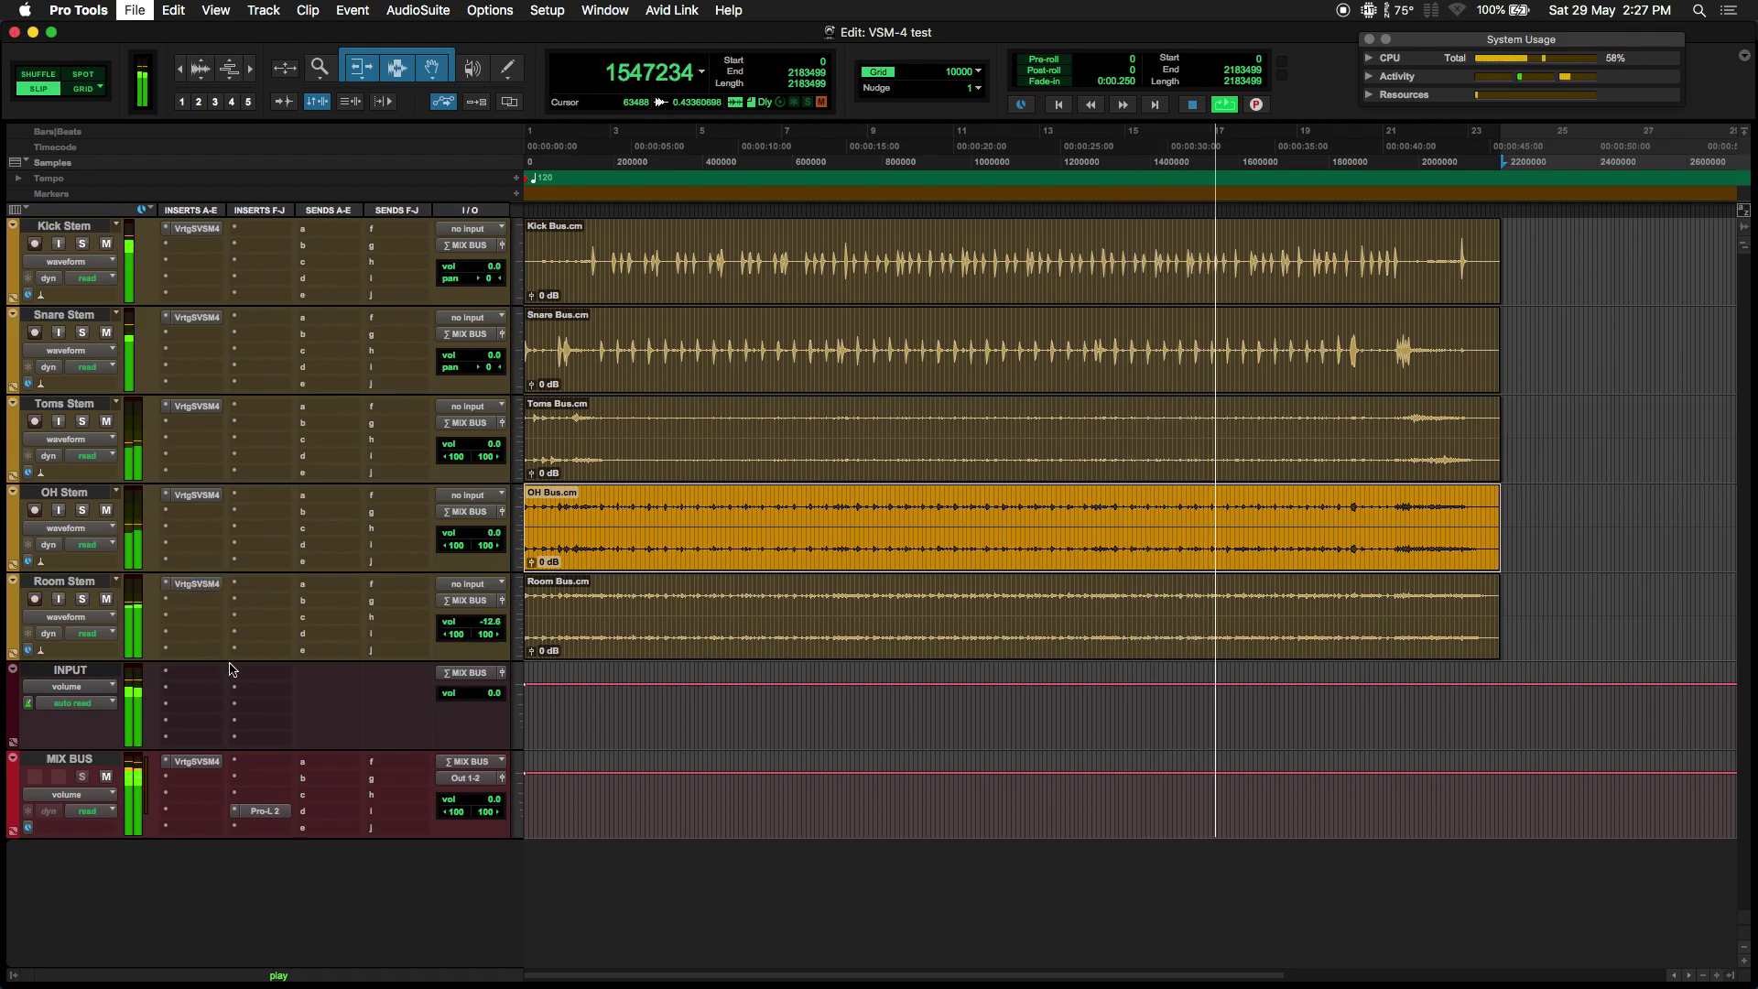
Select all five drum stems from Kick to Room and compare their VSM-4 inserts with bypass together
left_click(90, 582)
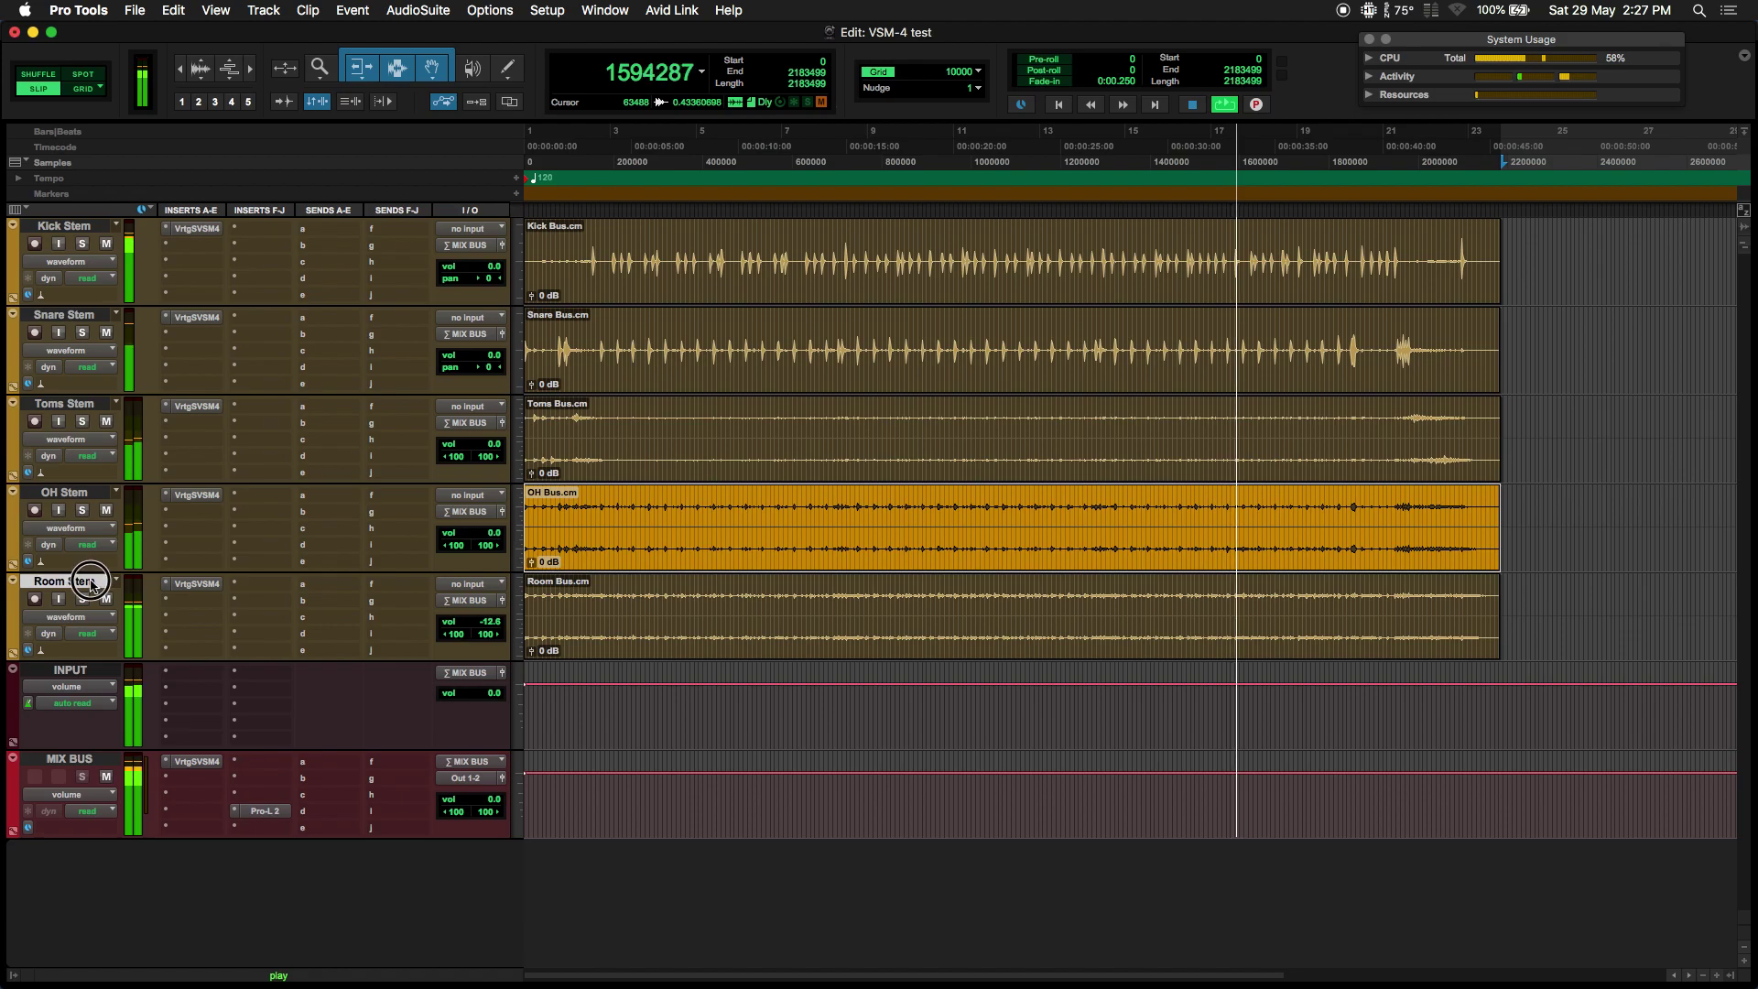
left_click(101, 226, "shift")
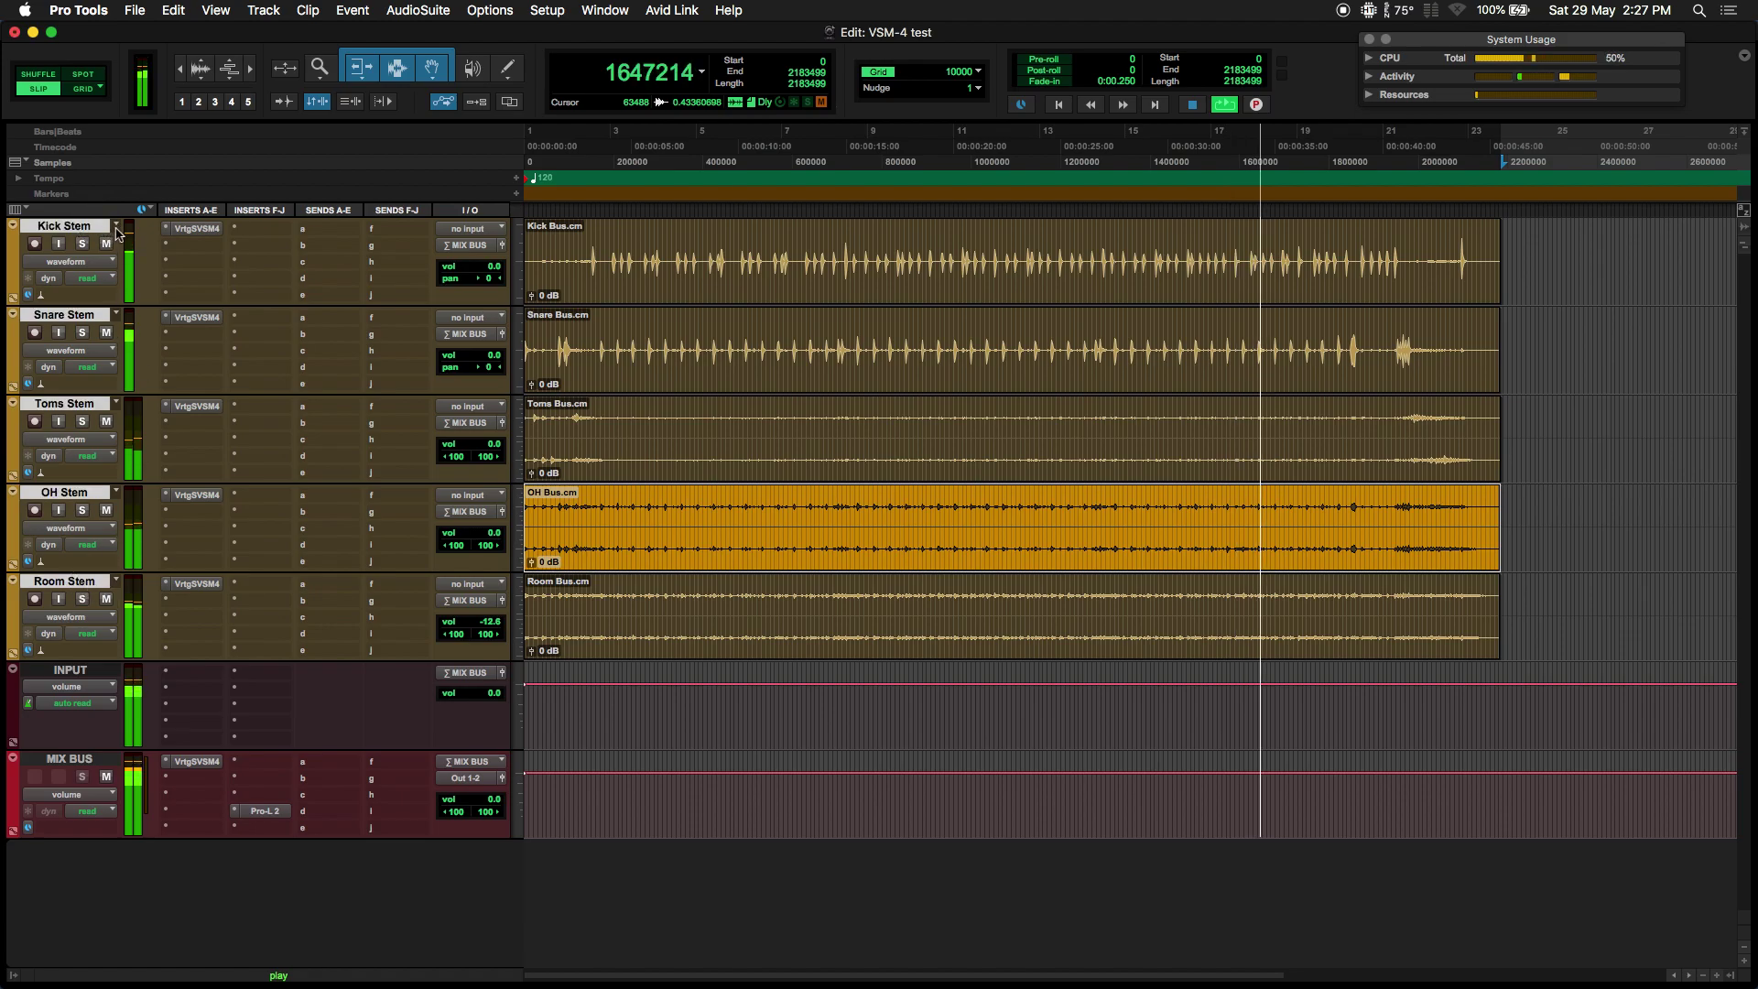
left_click(189, 231)
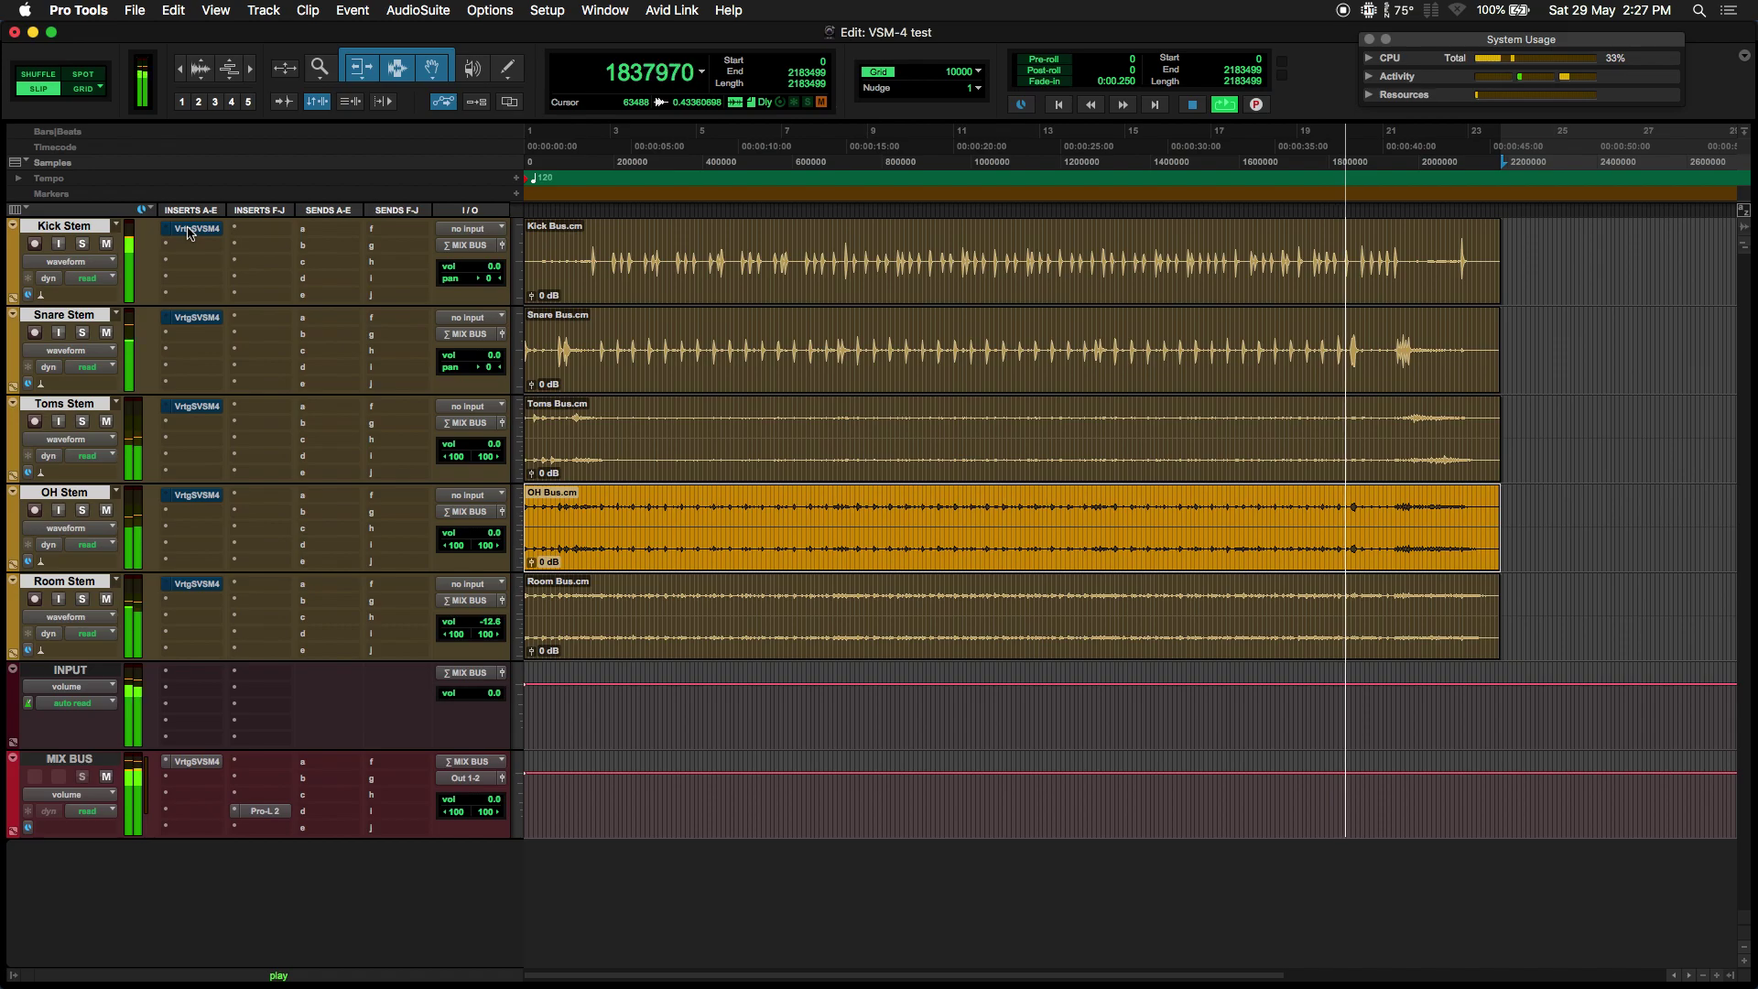
left_click(190, 231)
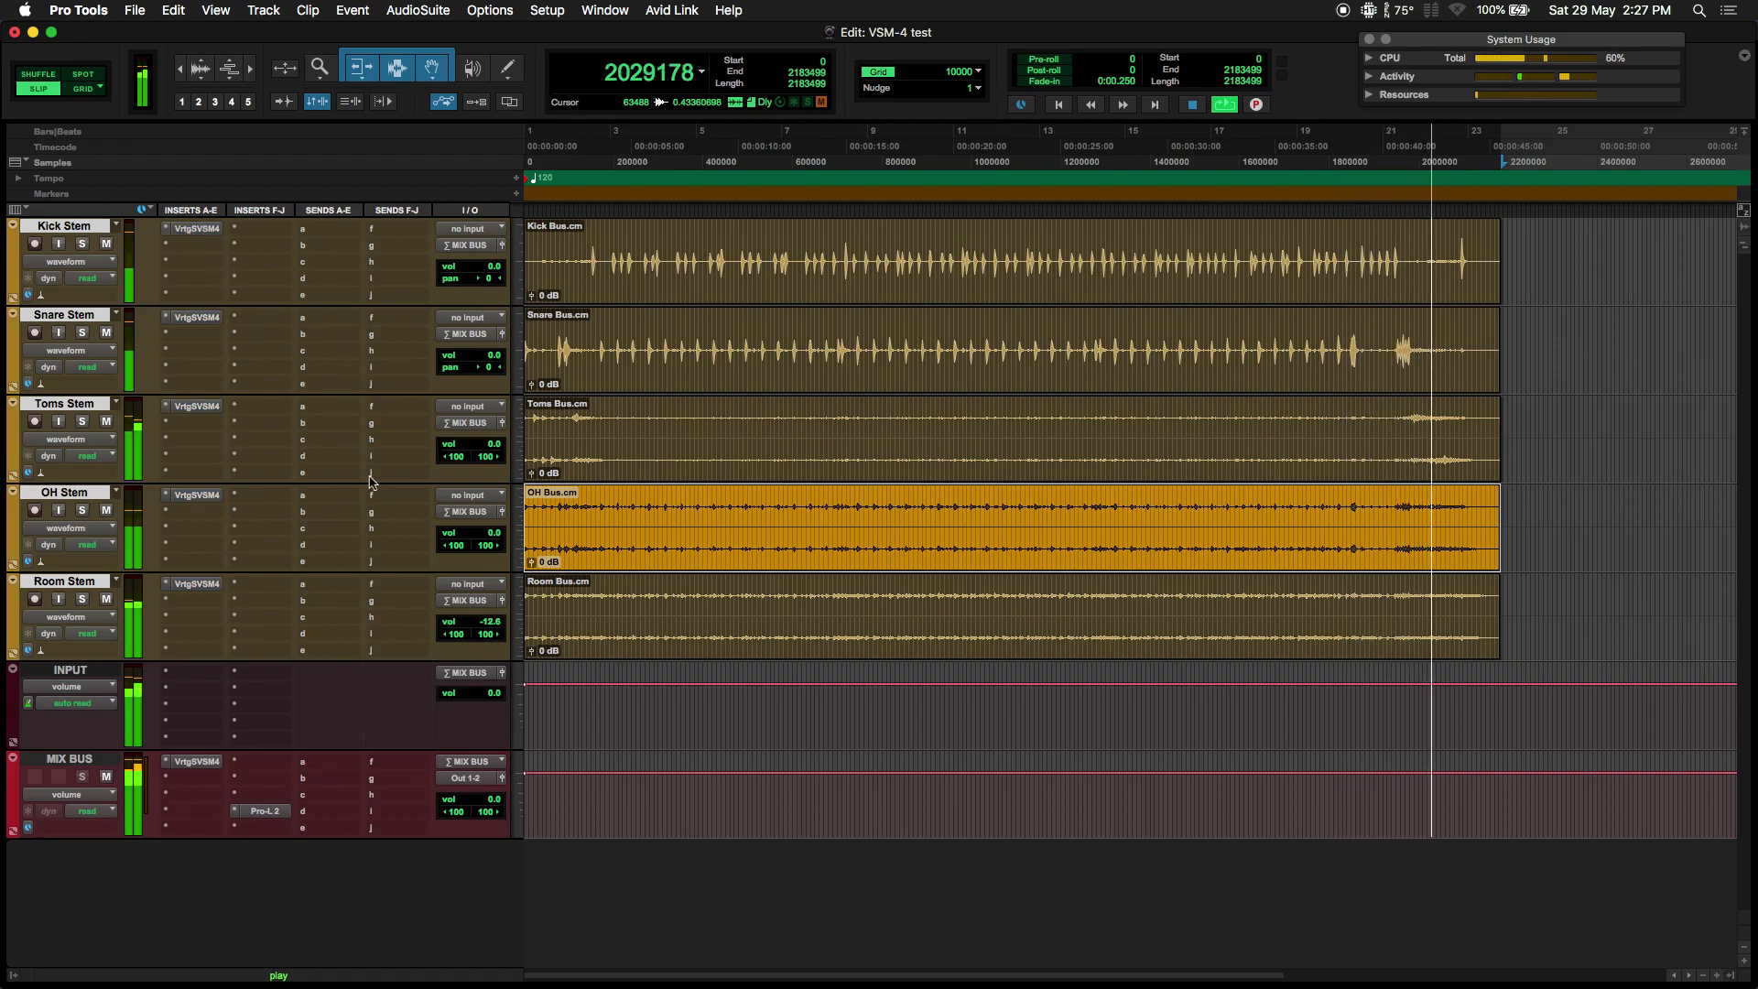
Lower the Room Stem's volume to -15.9 dB and compare the VSM-4 on all drum stems with bypass
left_click_drag(469, 626, 469, 642)
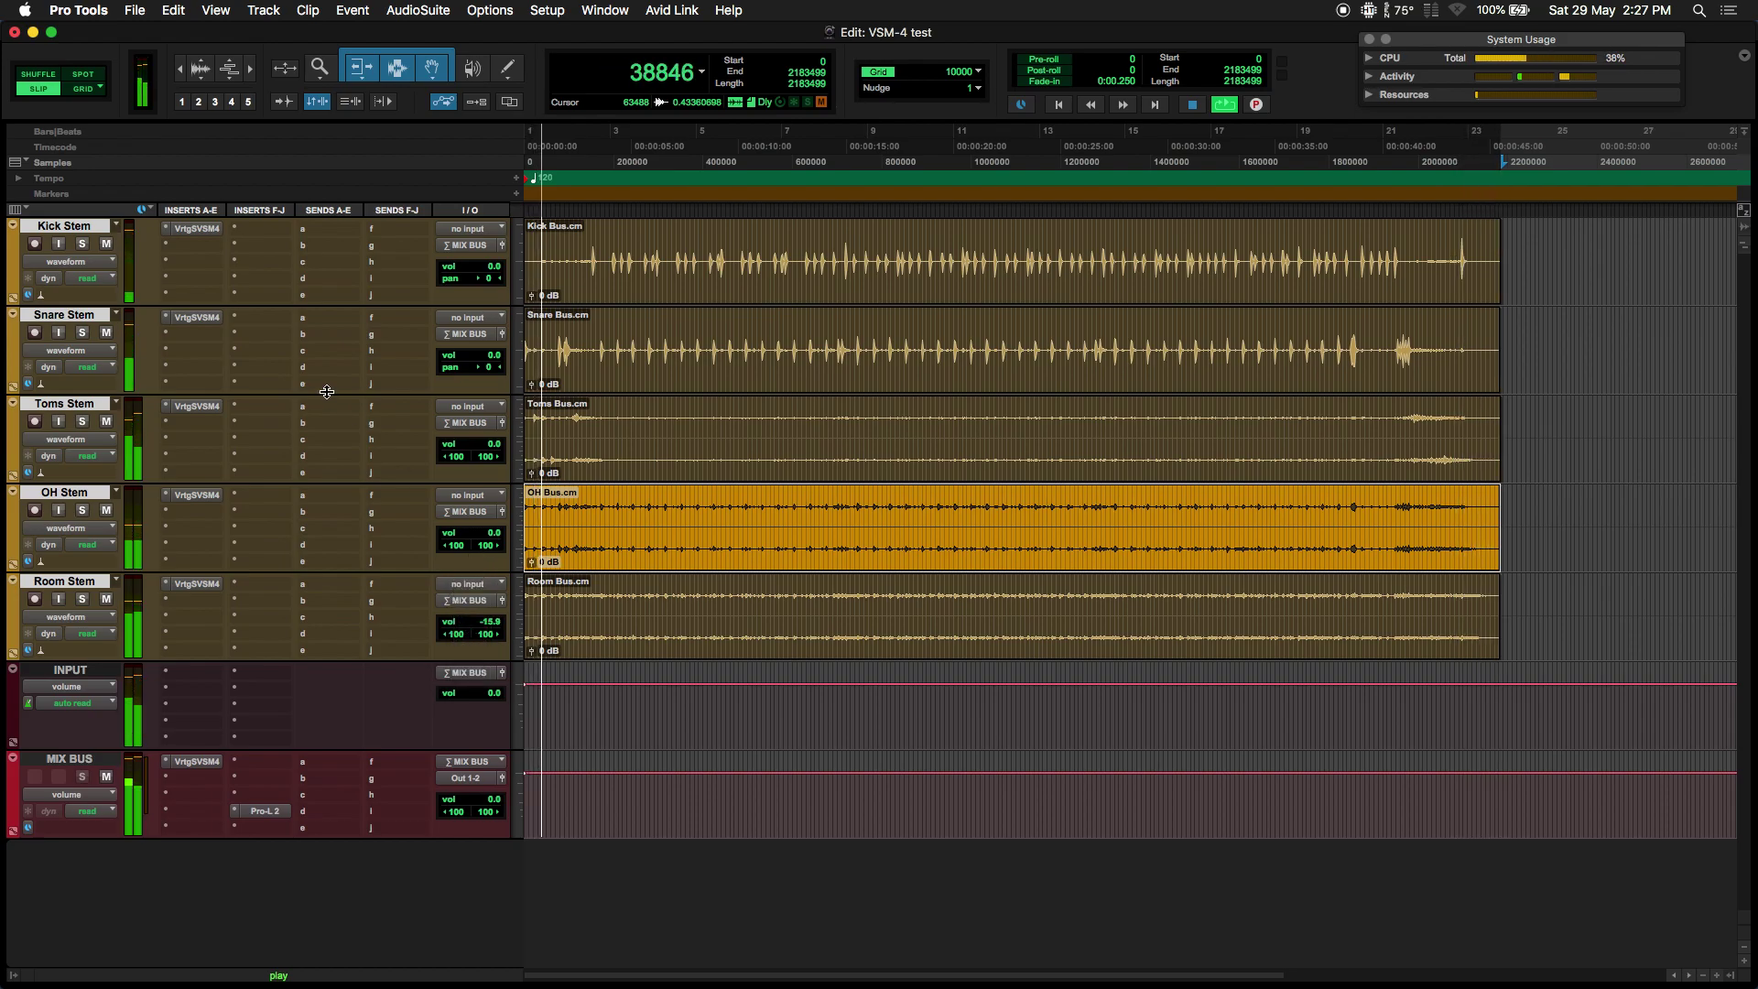
left_click(196, 229, "alt+shift+super")
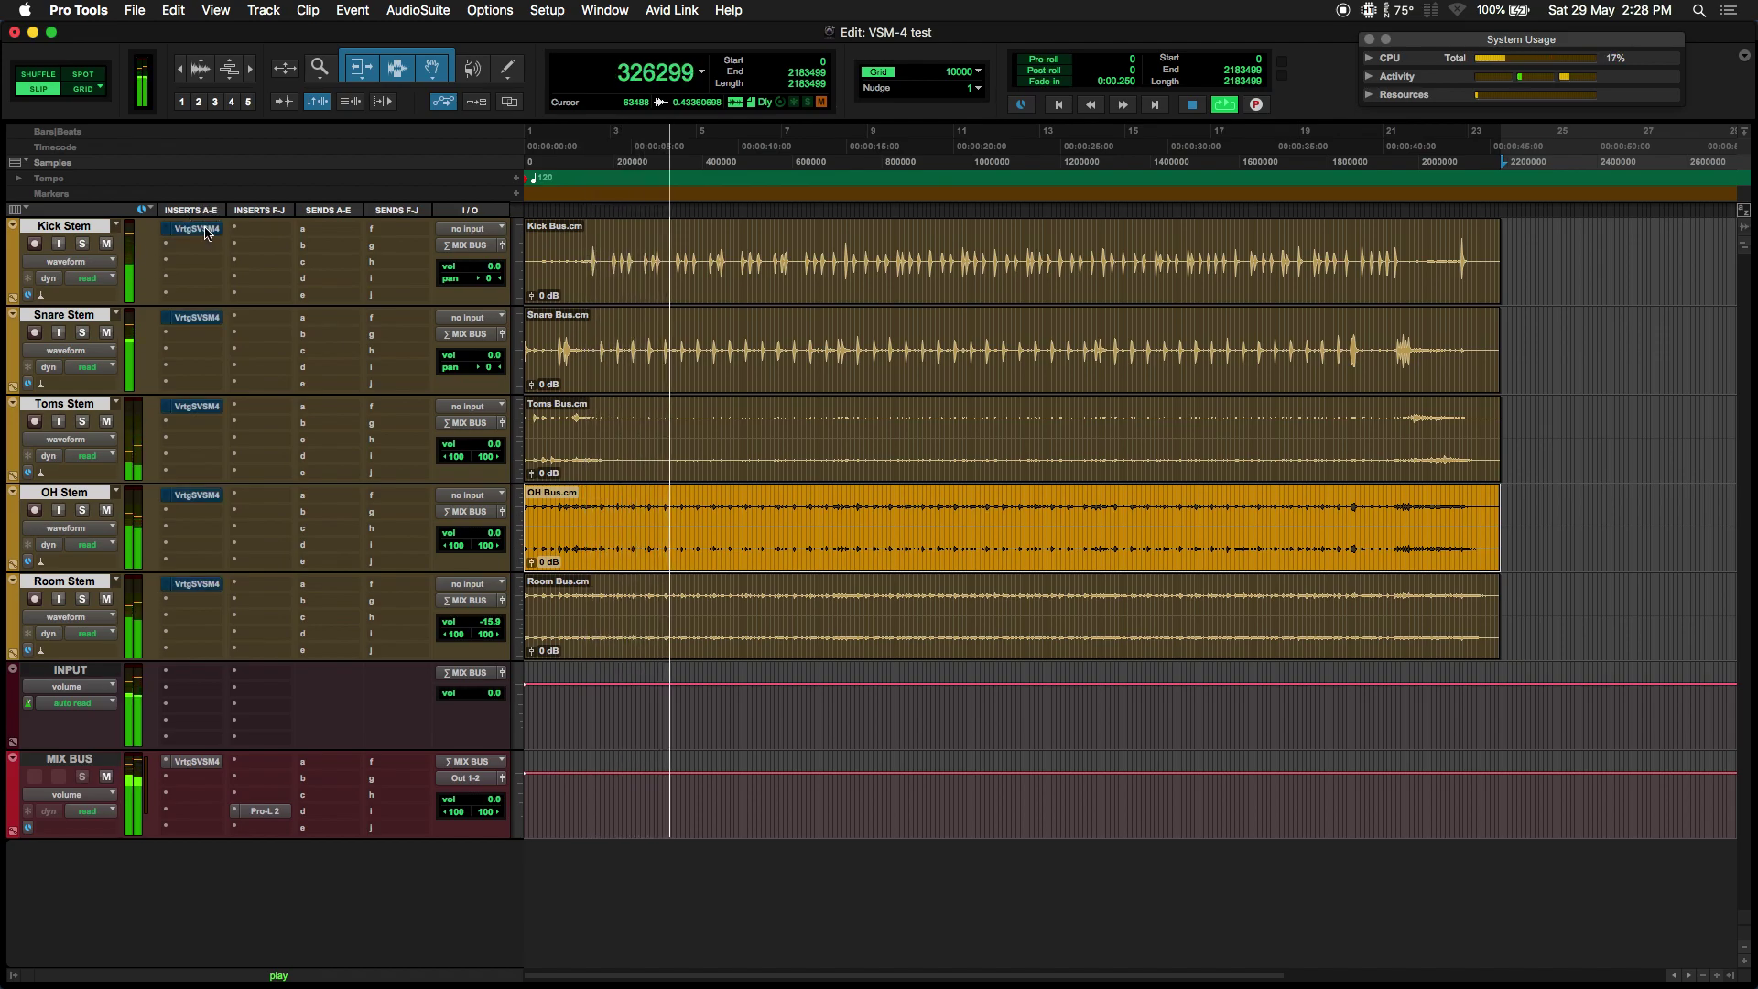
left_click(205, 232, "alt+shift+super")
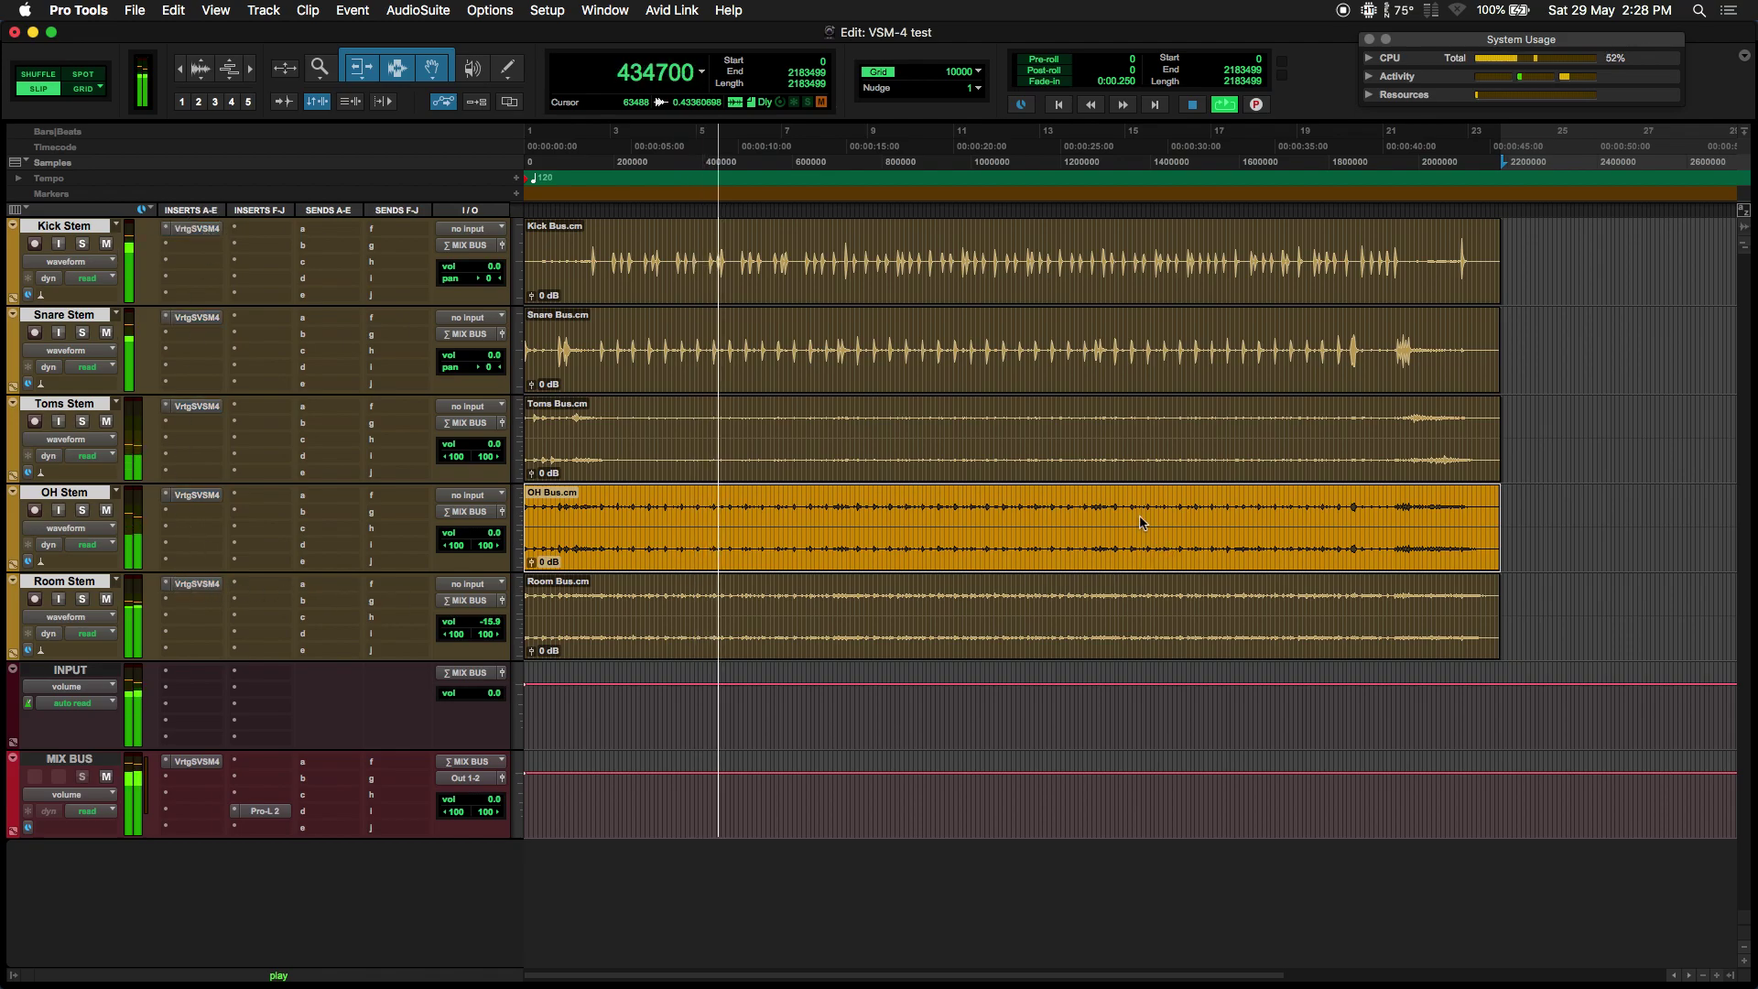
Fine-tune the LR output level of the Room Stem's VSM-4 and close the plug-in
left_click(196, 583)
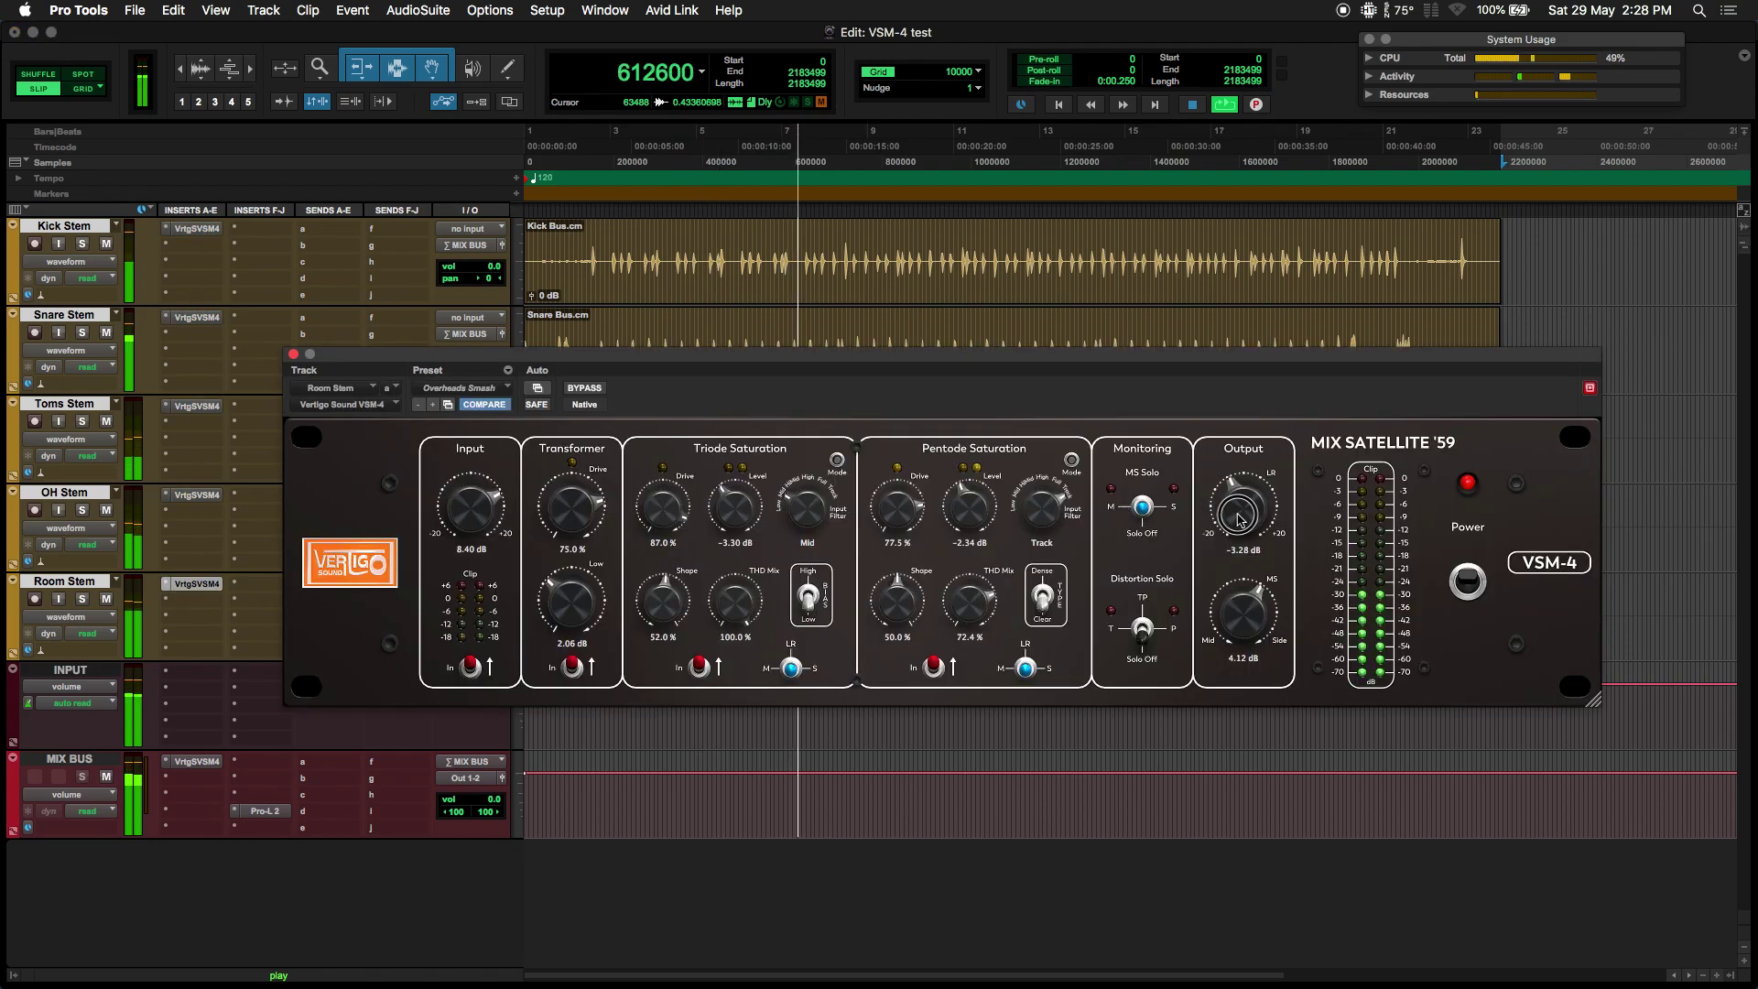
left_click_drag(1232, 531, 1232, 529)
left_click(293, 355)
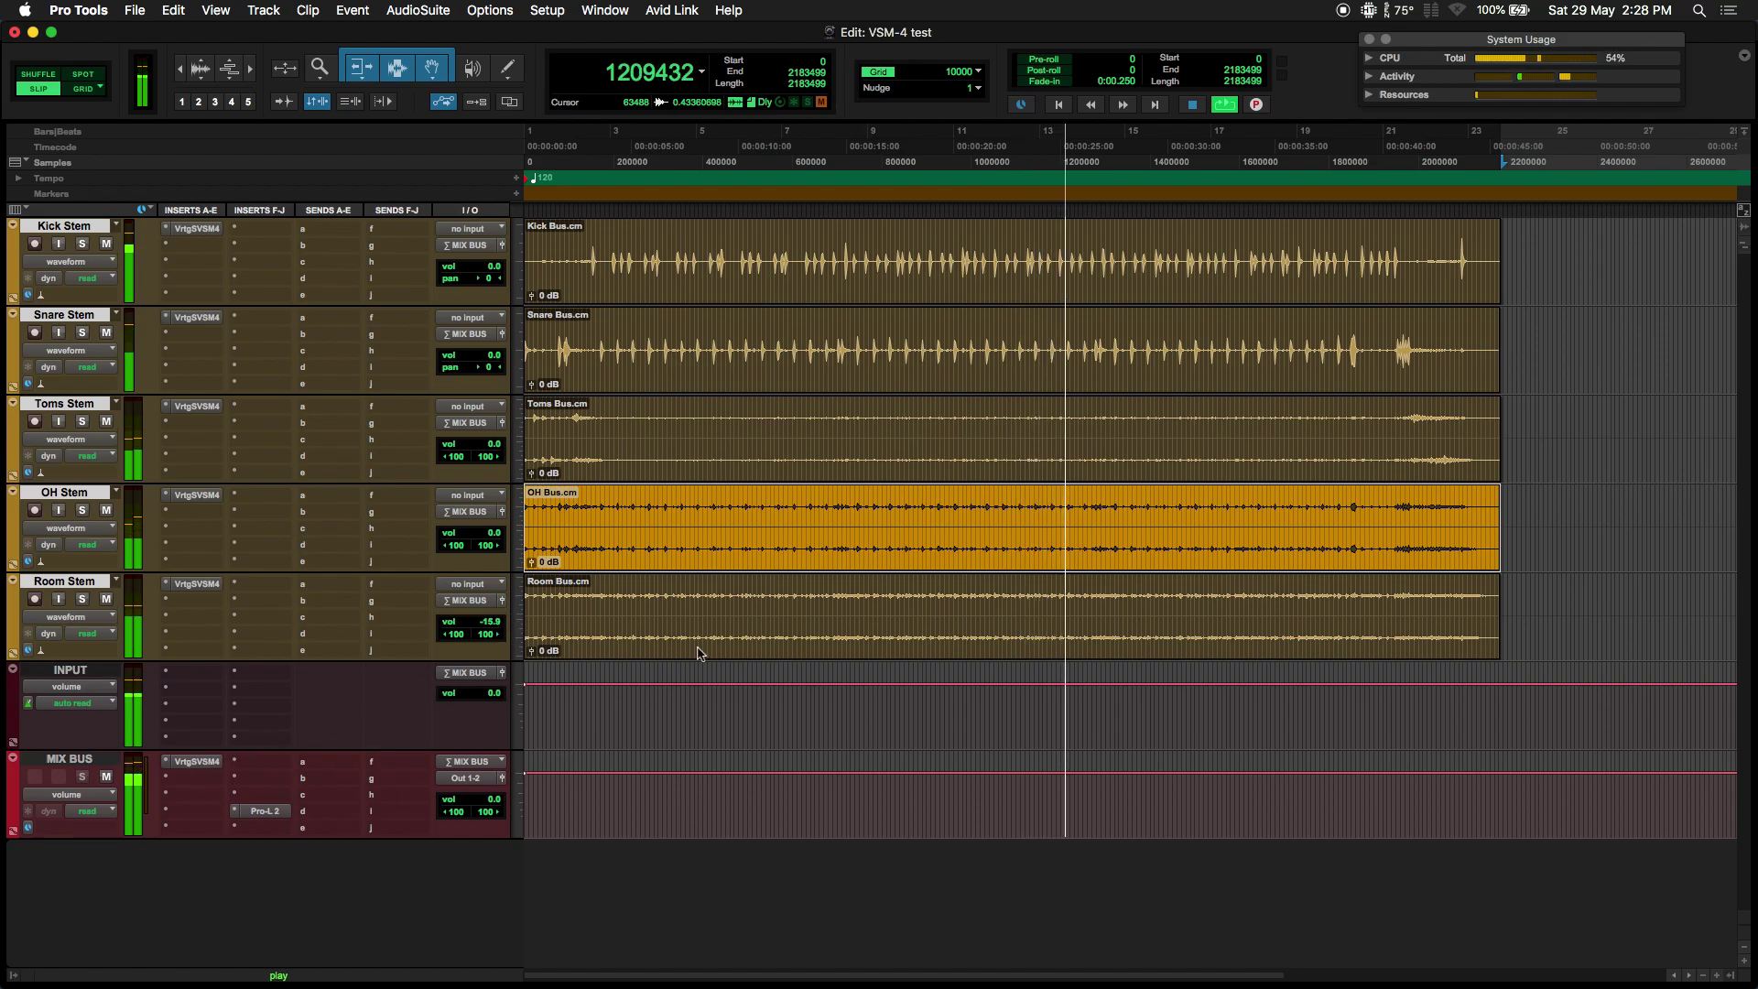
Load the factory preset Mixbuss A in the MIX BUS track's VSM-4
left_click(196, 761)
left_click(493, 391)
mouse_move(512, 358)
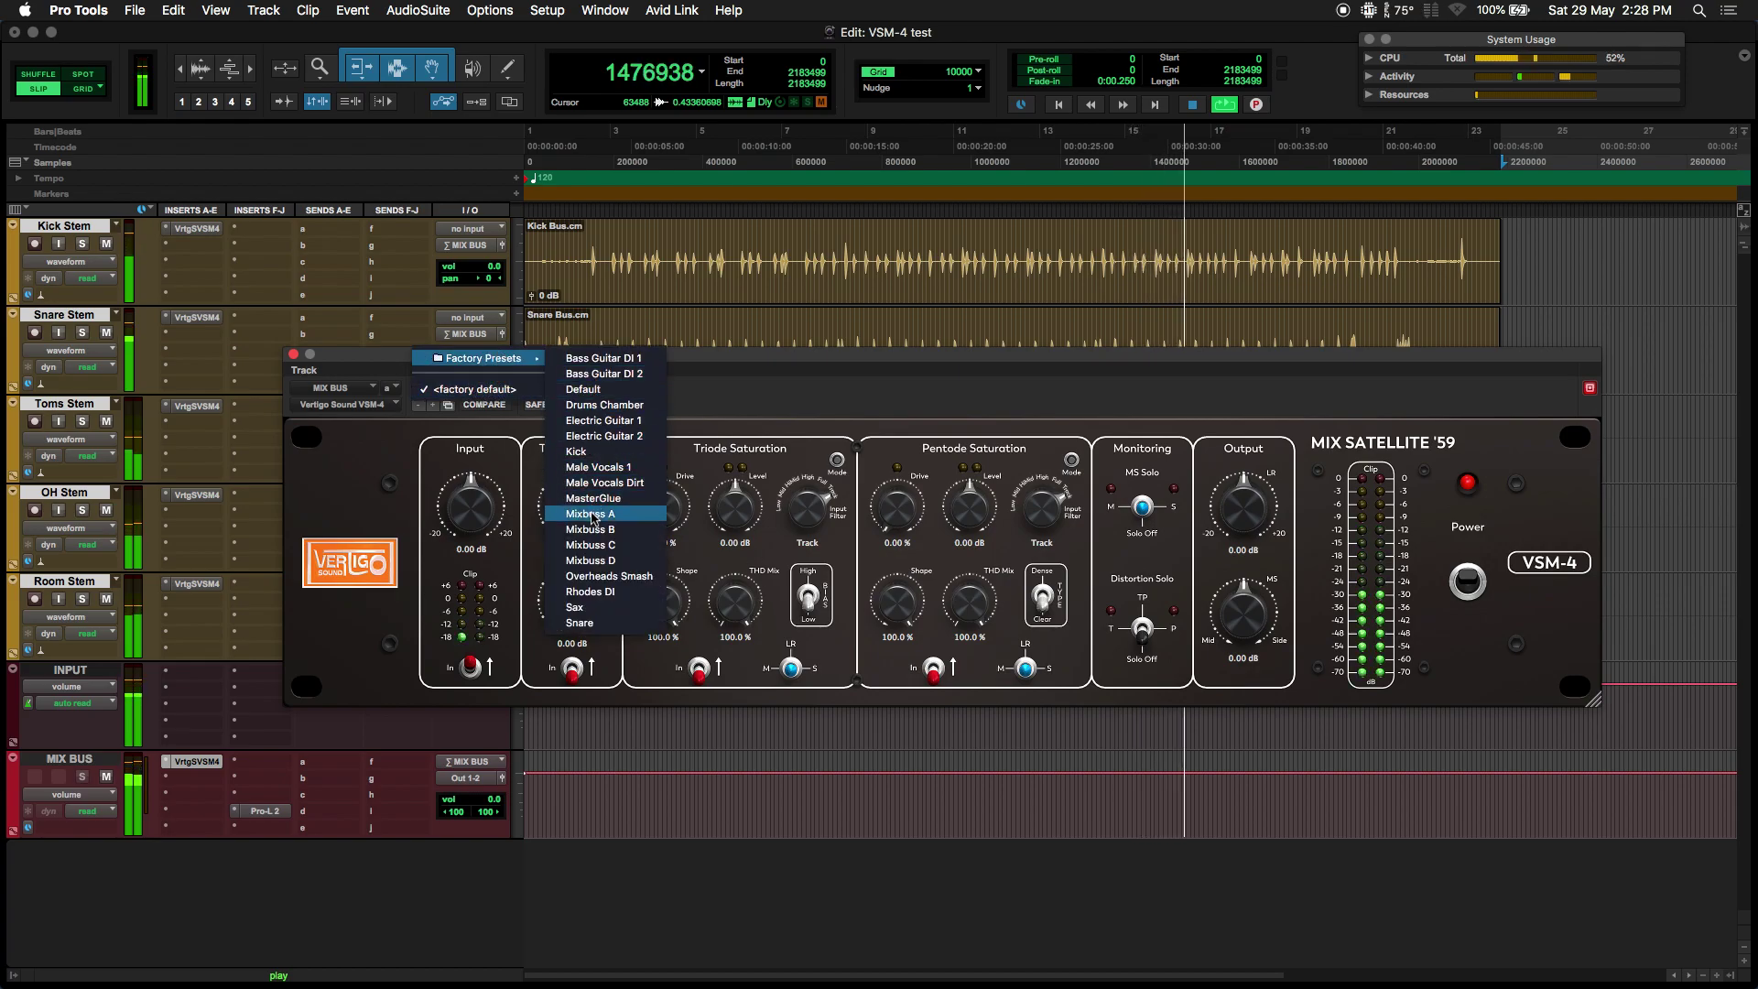
left_click(594, 514)
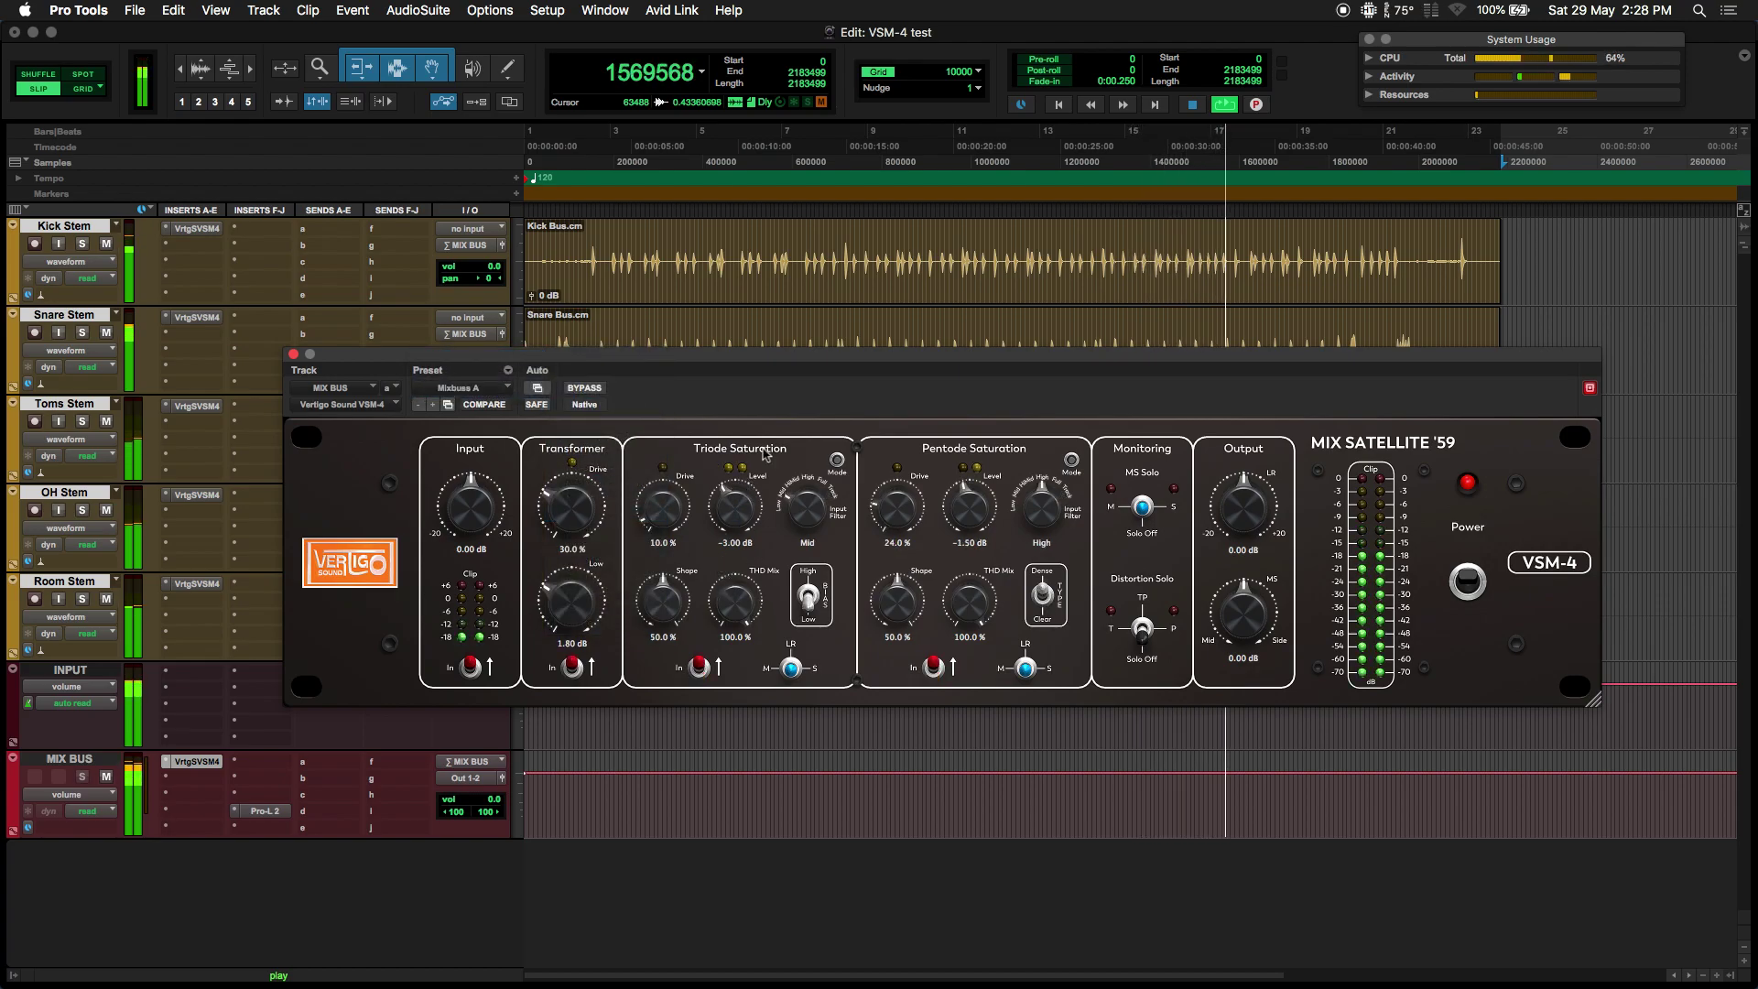
mouse_move(780, 368)
left_mouse_down()
mouse_move(745, 463)
mouse_move(720, 650)
mouse_move(757, 394)
left_mouse_up()
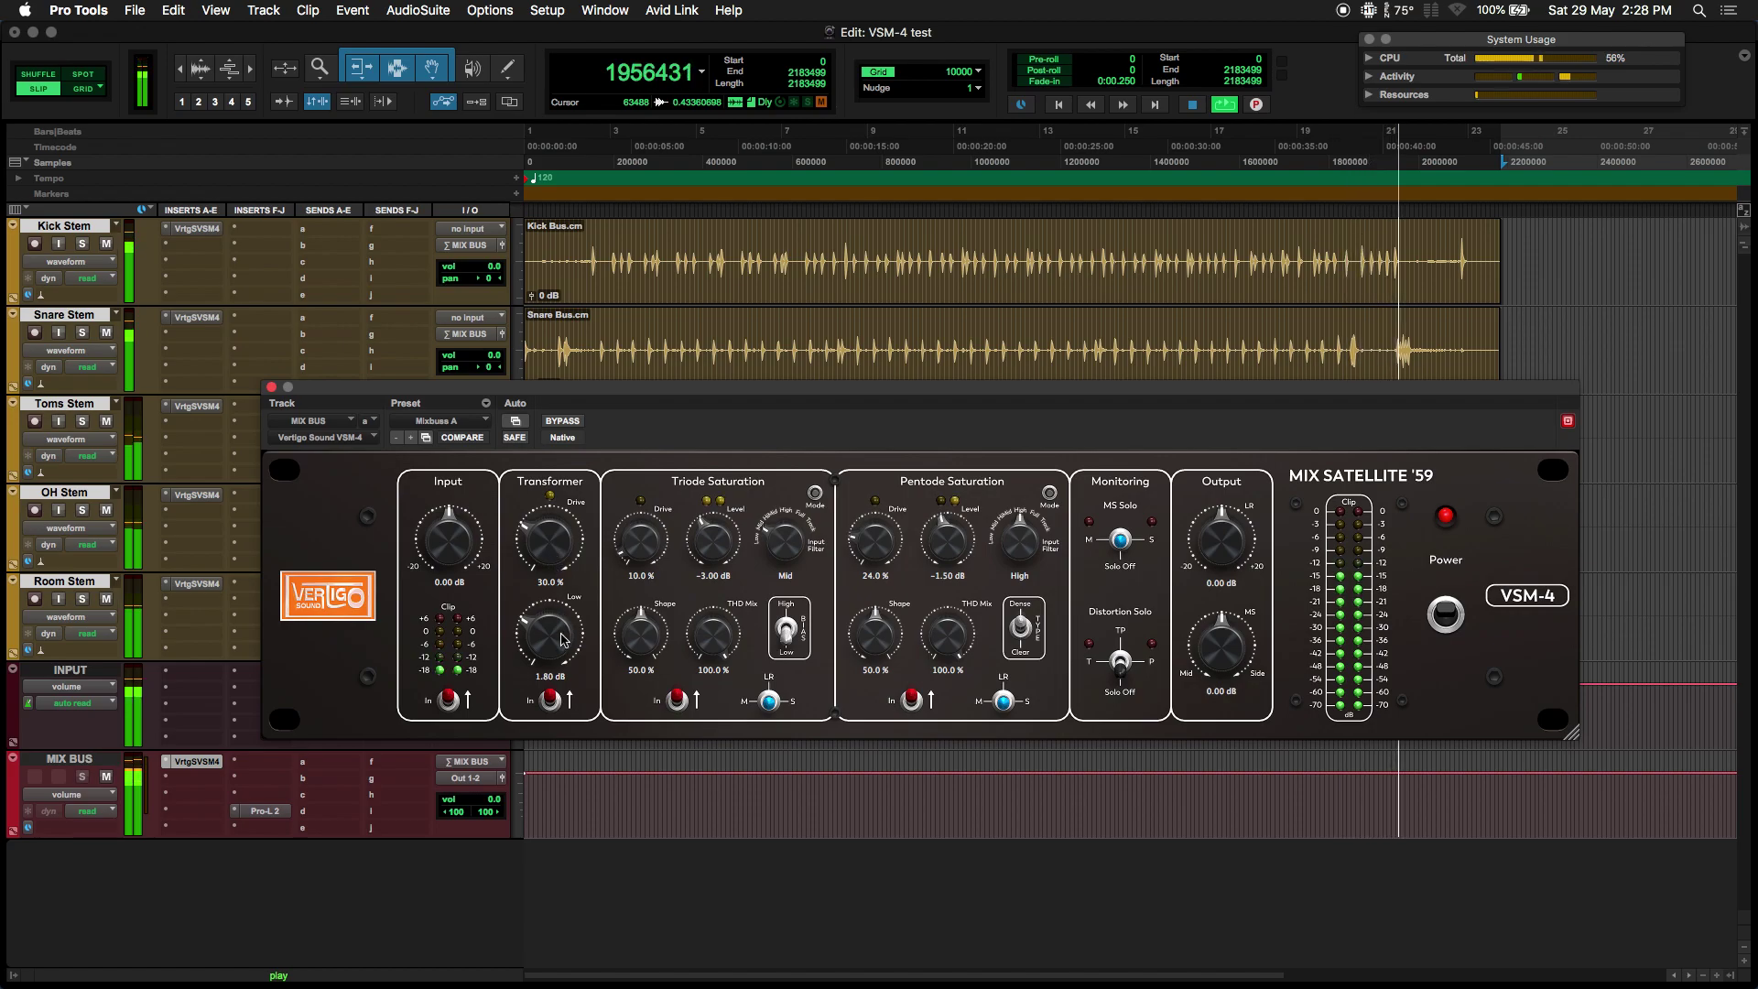
Set the mix bus's Transformer Drive to 22.2% and Triode Drive to 10.7%, and compare with bypass
left_click_drag(568, 553, 596, 568)
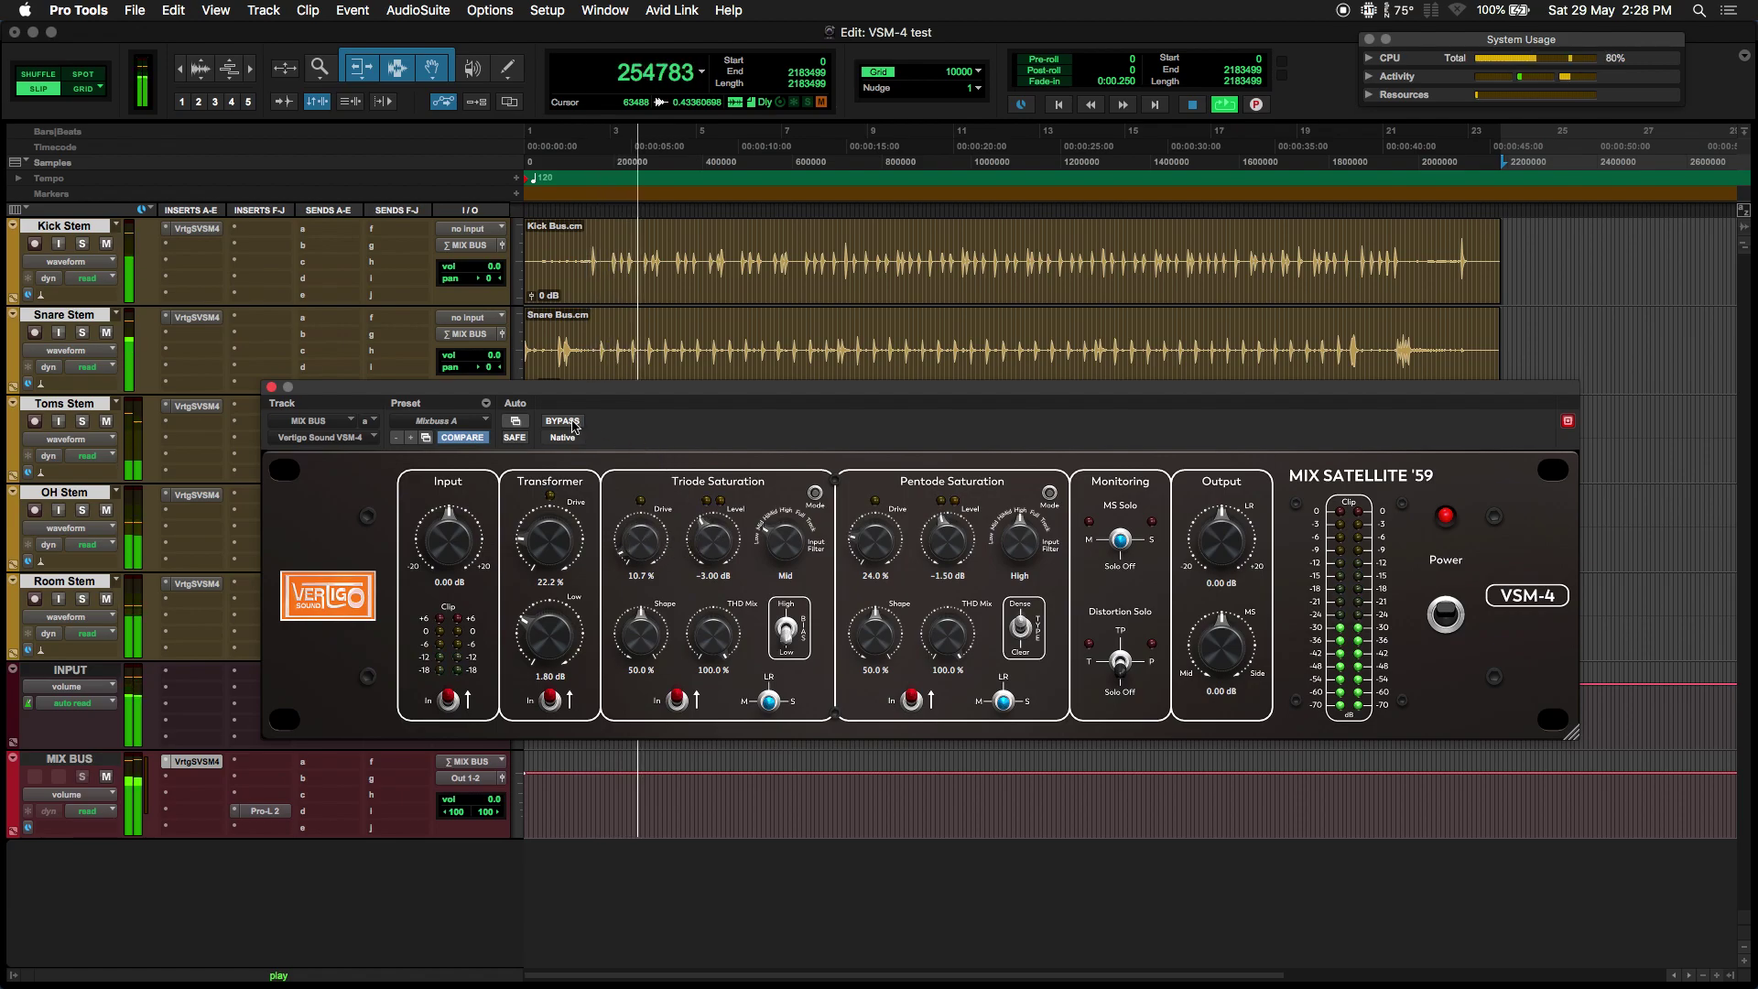
left_click(562, 421)
left_click(571, 421)
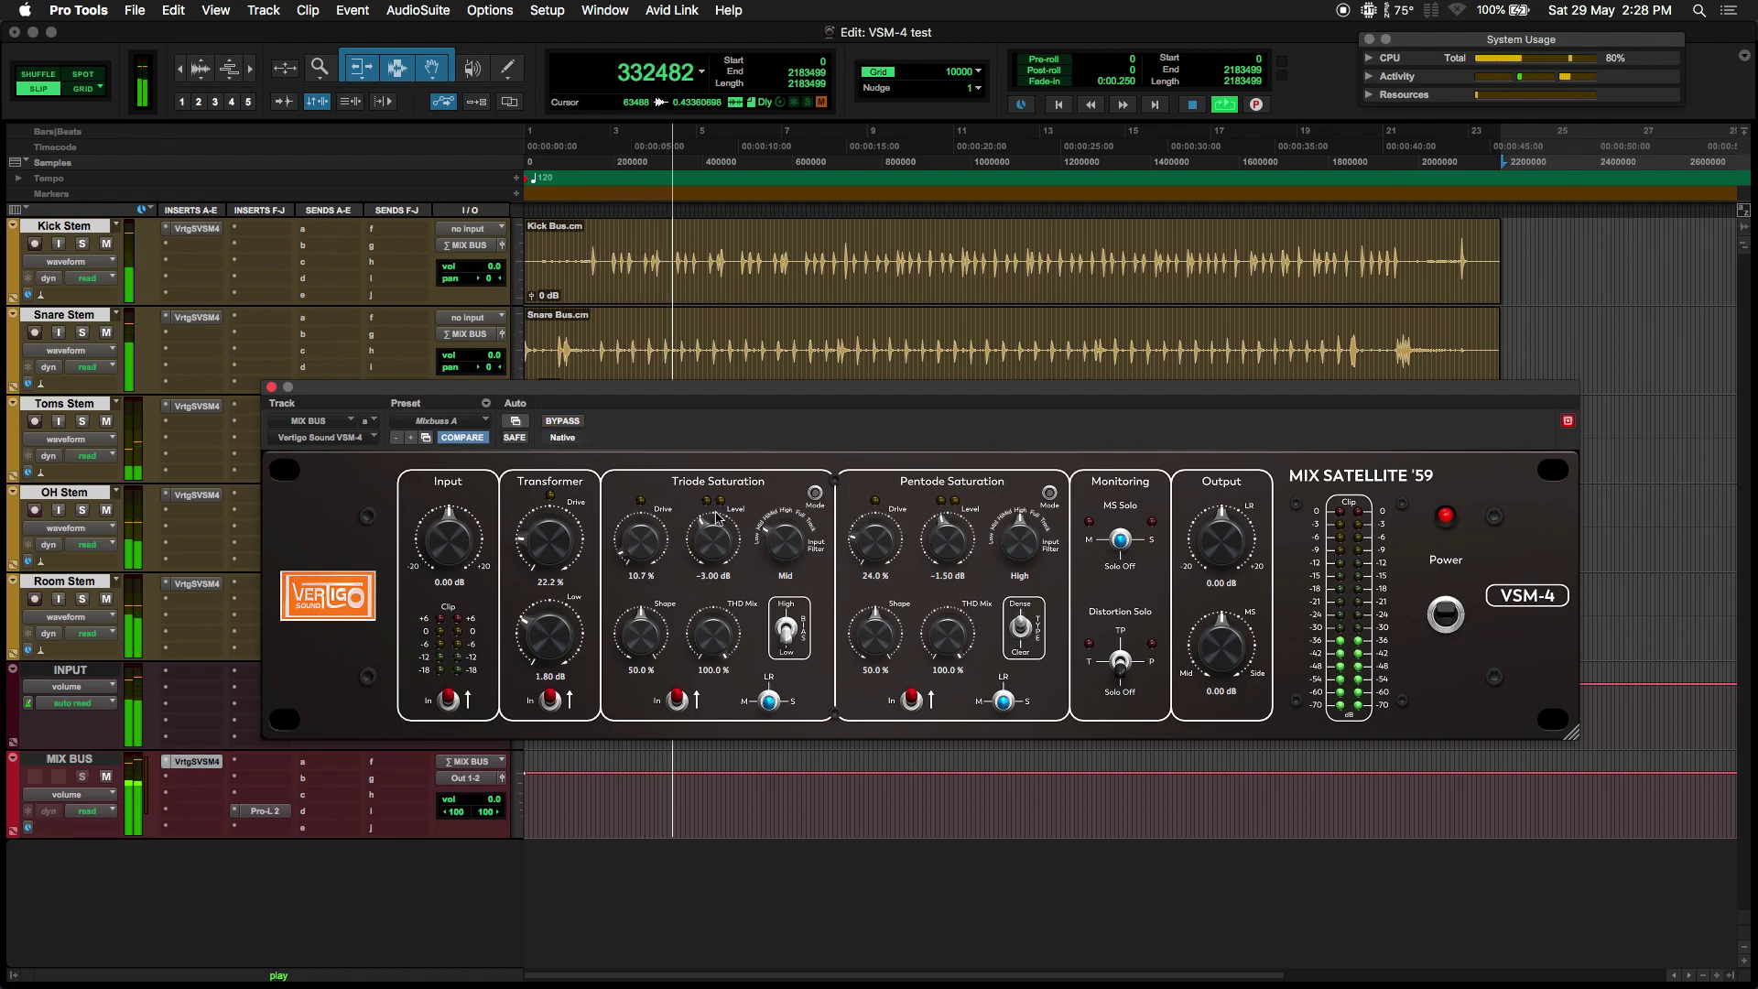
Set the mix bus's Triode Level to -2.28 dB, Pentode Drive to 27.1% and Pentode input filter, in frequency mode, to 5212 Hz
left_click_drag(716, 548, 767, 551)
mouse_move(895, 547)
left_mouse_down()
mouse_move(938, 471)
mouse_move(874, 566)
mouse_move(899, 544)
left_mouse_up()
left_click(1050, 493)
mouse_move(1034, 547)
left_mouse_down()
mouse_move(1034, 514)
mouse_move(1030, 537)
left_mouse_up()
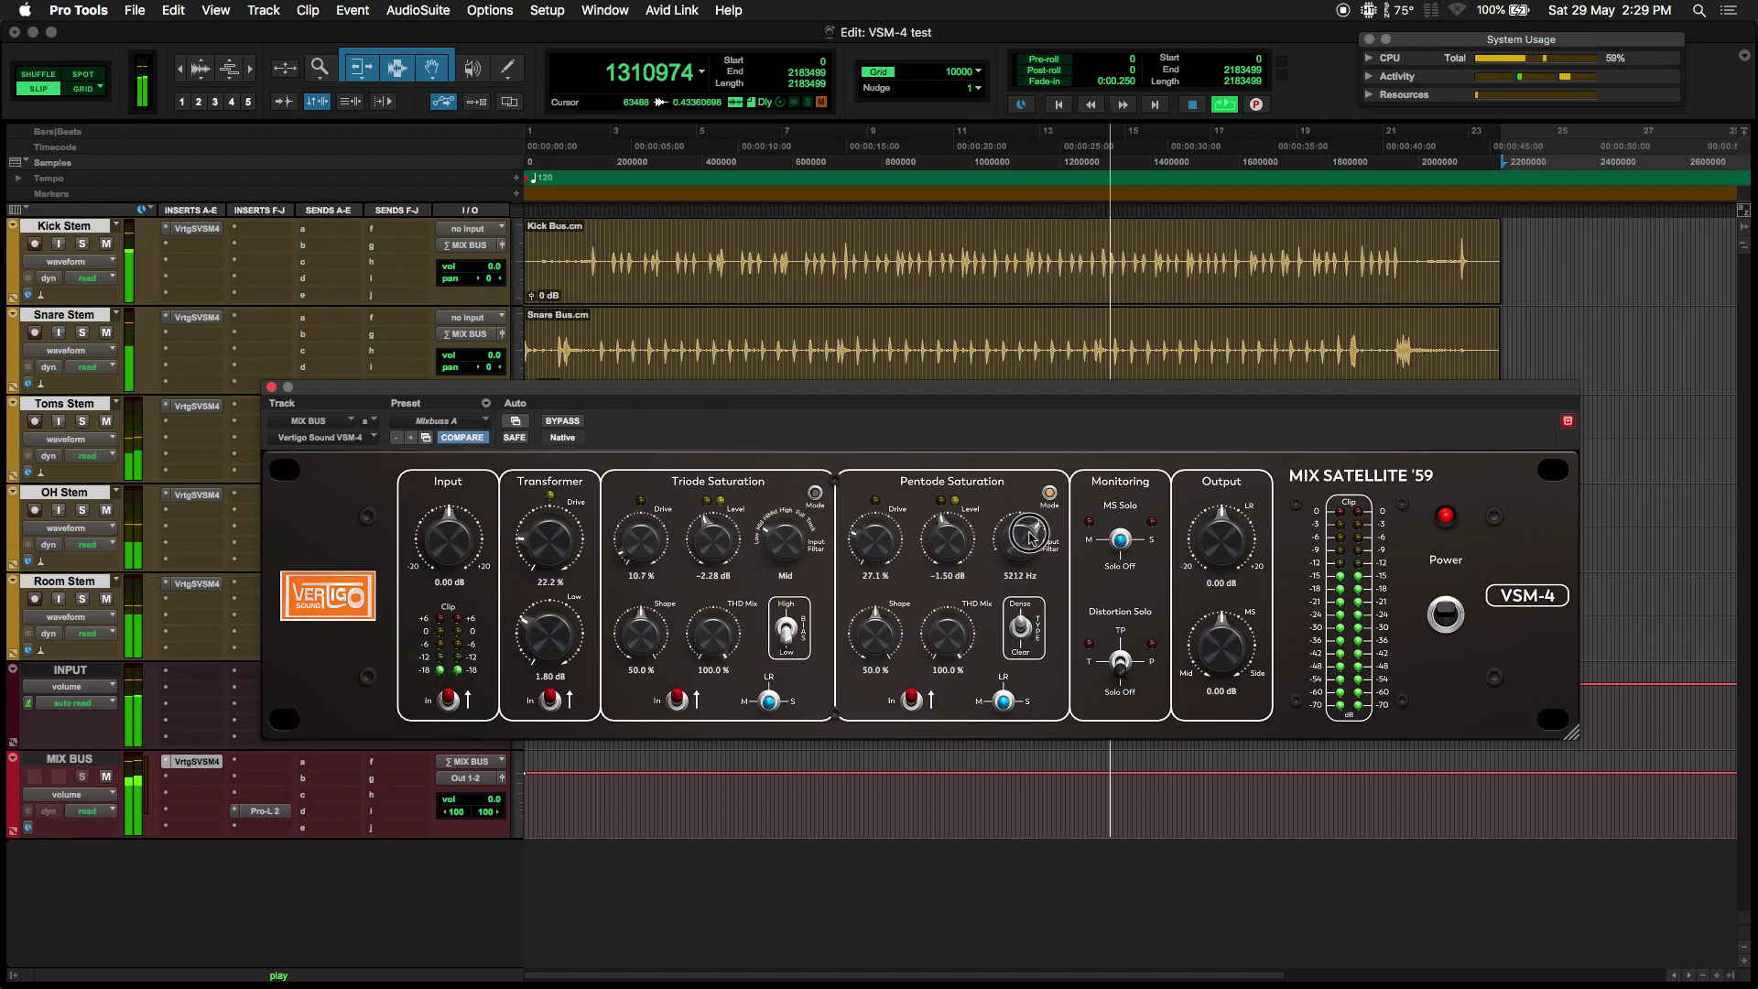
Set the mix bus's Pentode Drive to 32.0% and Pentode THD Mix to 82.6%, and compare with bypass
mouse_move(894, 544)
left_mouse_down()
mouse_move(906, 491)
mouse_move(880, 550)
left_mouse_up()
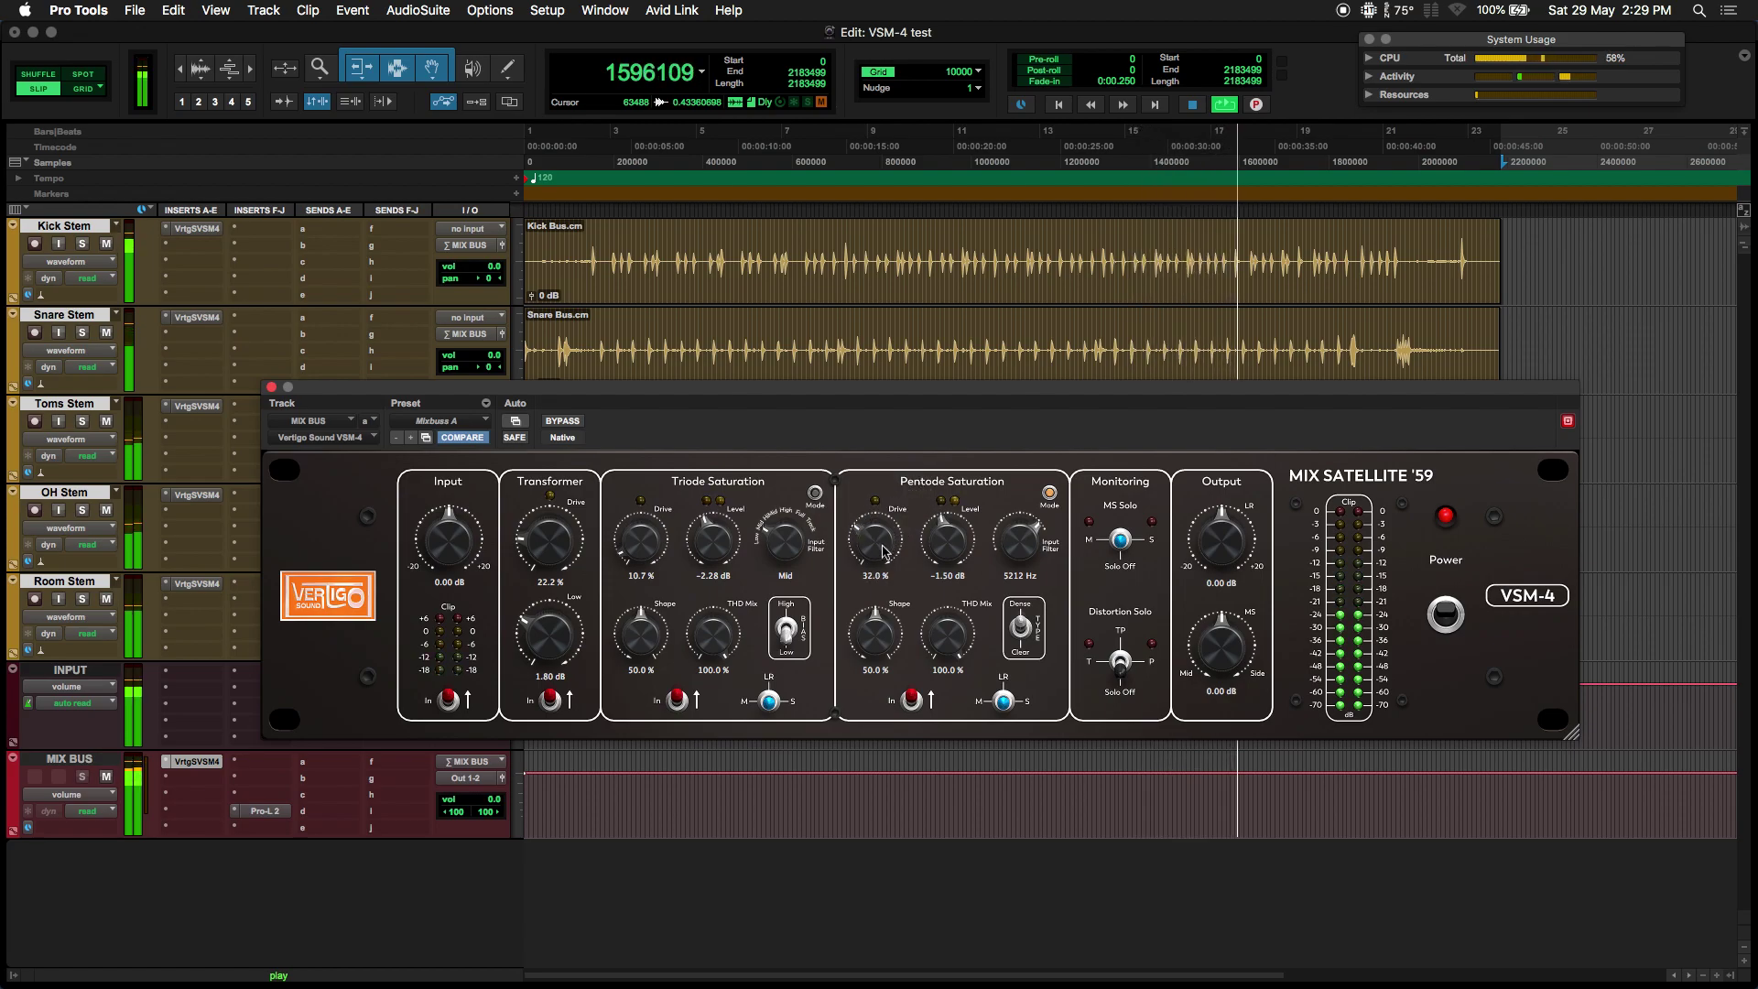
left_click_drag(945, 638, 942, 630)
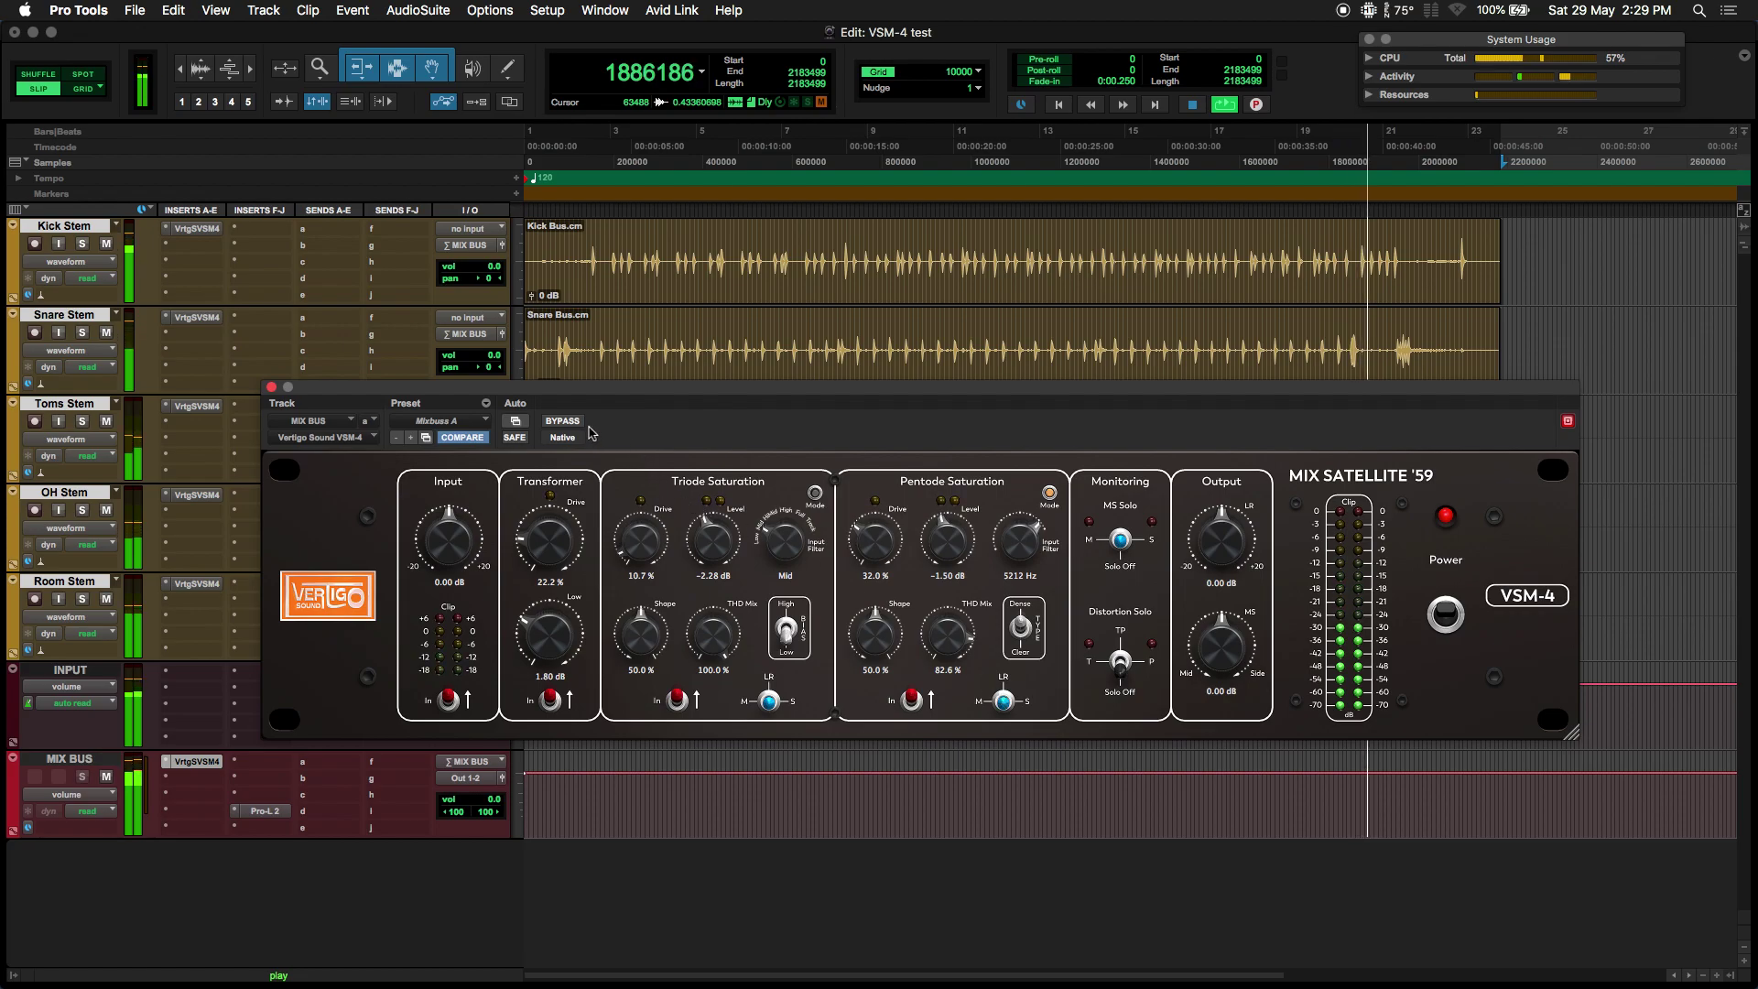
left_click(562, 421)
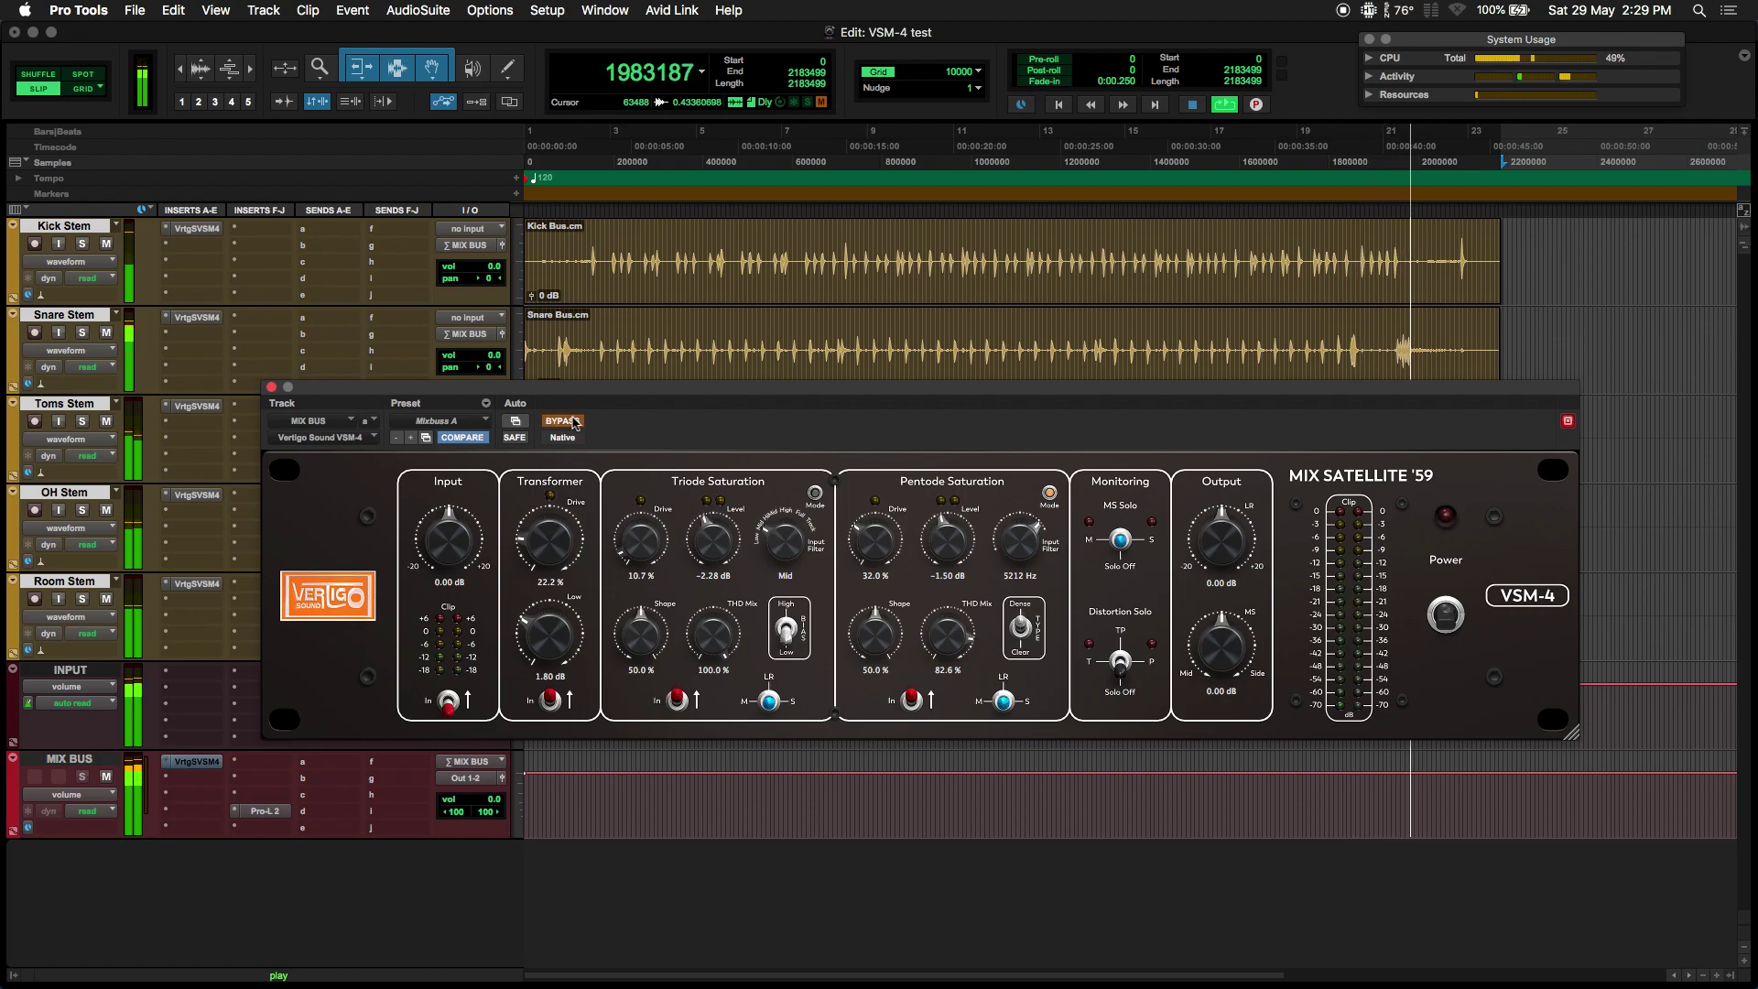
left_click(573, 421)
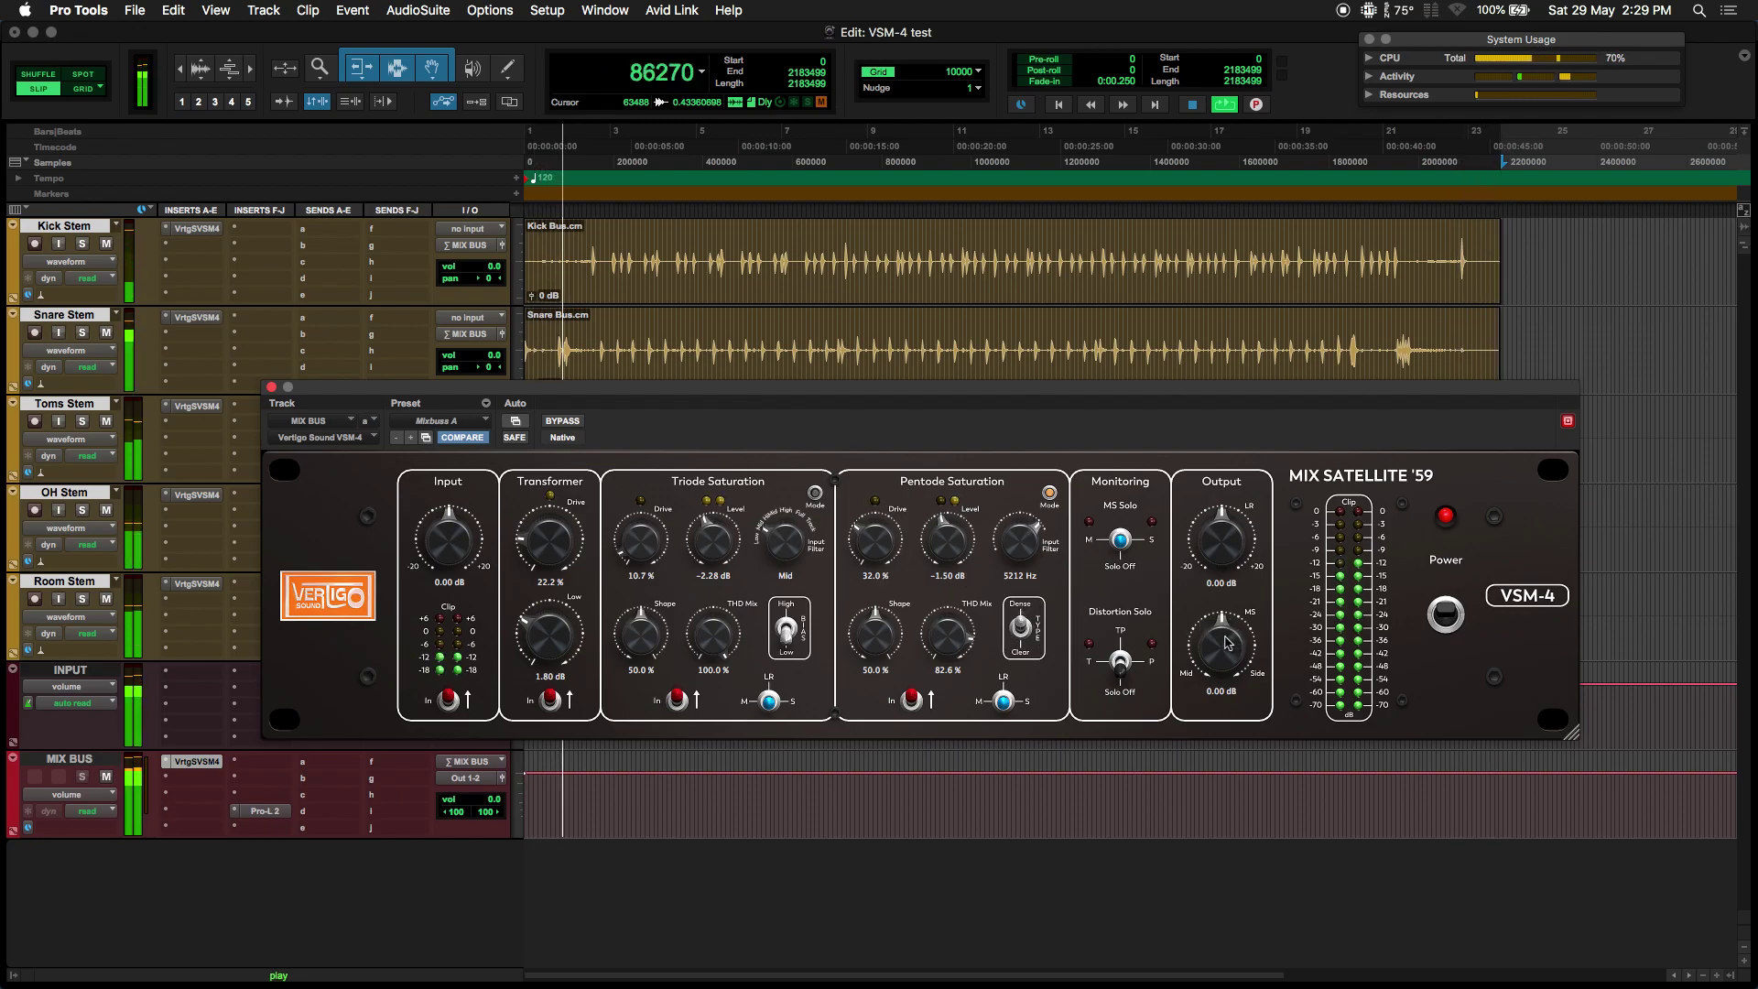
Set the mix bus's MS output balance to 1.80 dB and compare with bypass
mouse_move(1227, 641)
left_mouse_down()
mouse_move(1235, 624)
mouse_move(1190, 682)
mouse_move(1138, 815)
mouse_move(1148, 842)
mouse_move(1228, 659)
left_mouse_up()
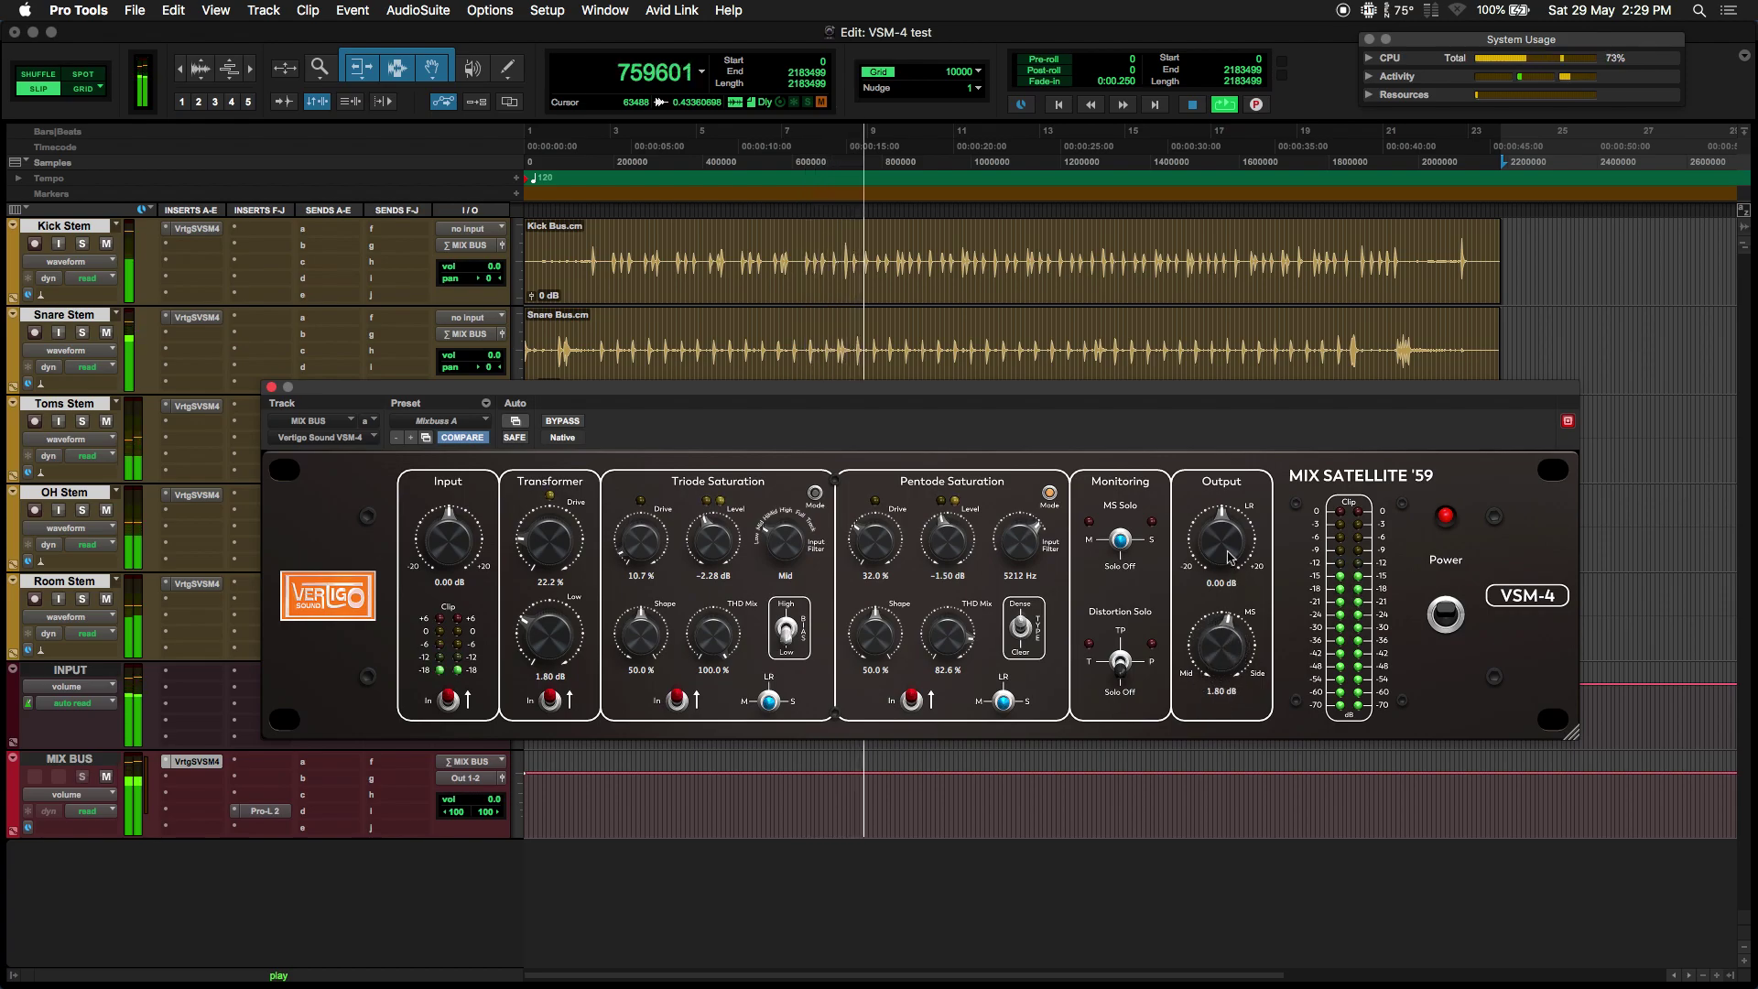
left_click(577, 422)
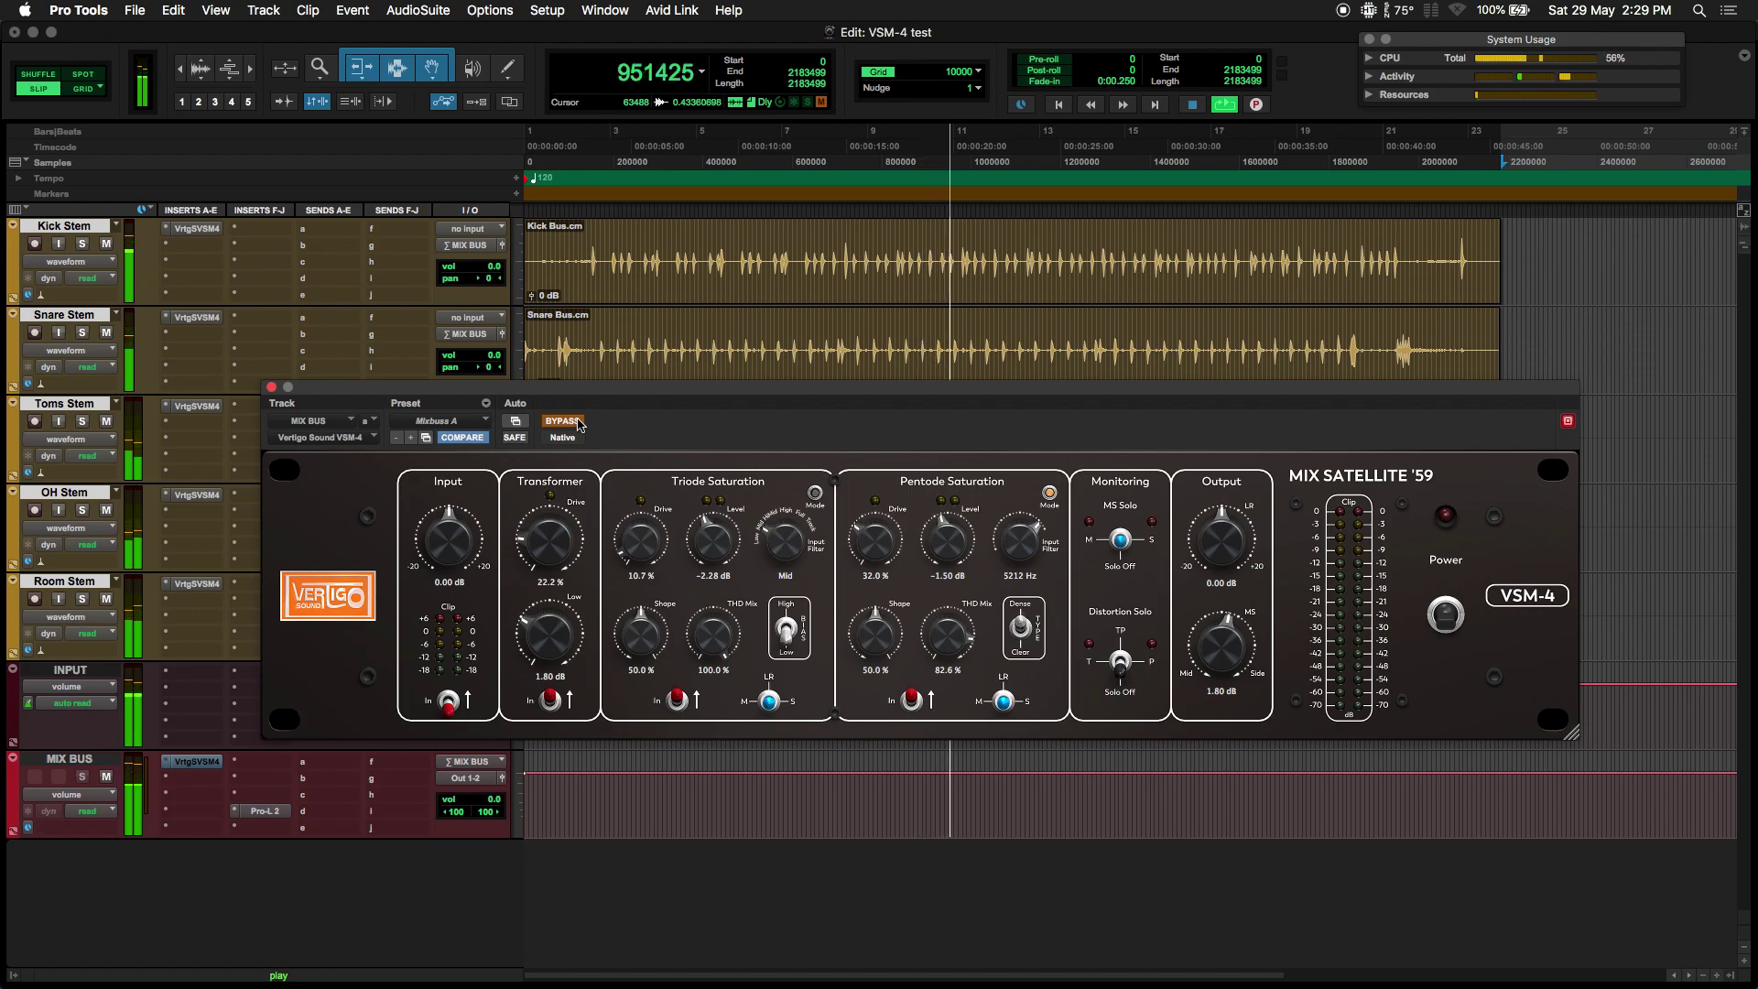
left_click(578, 422)
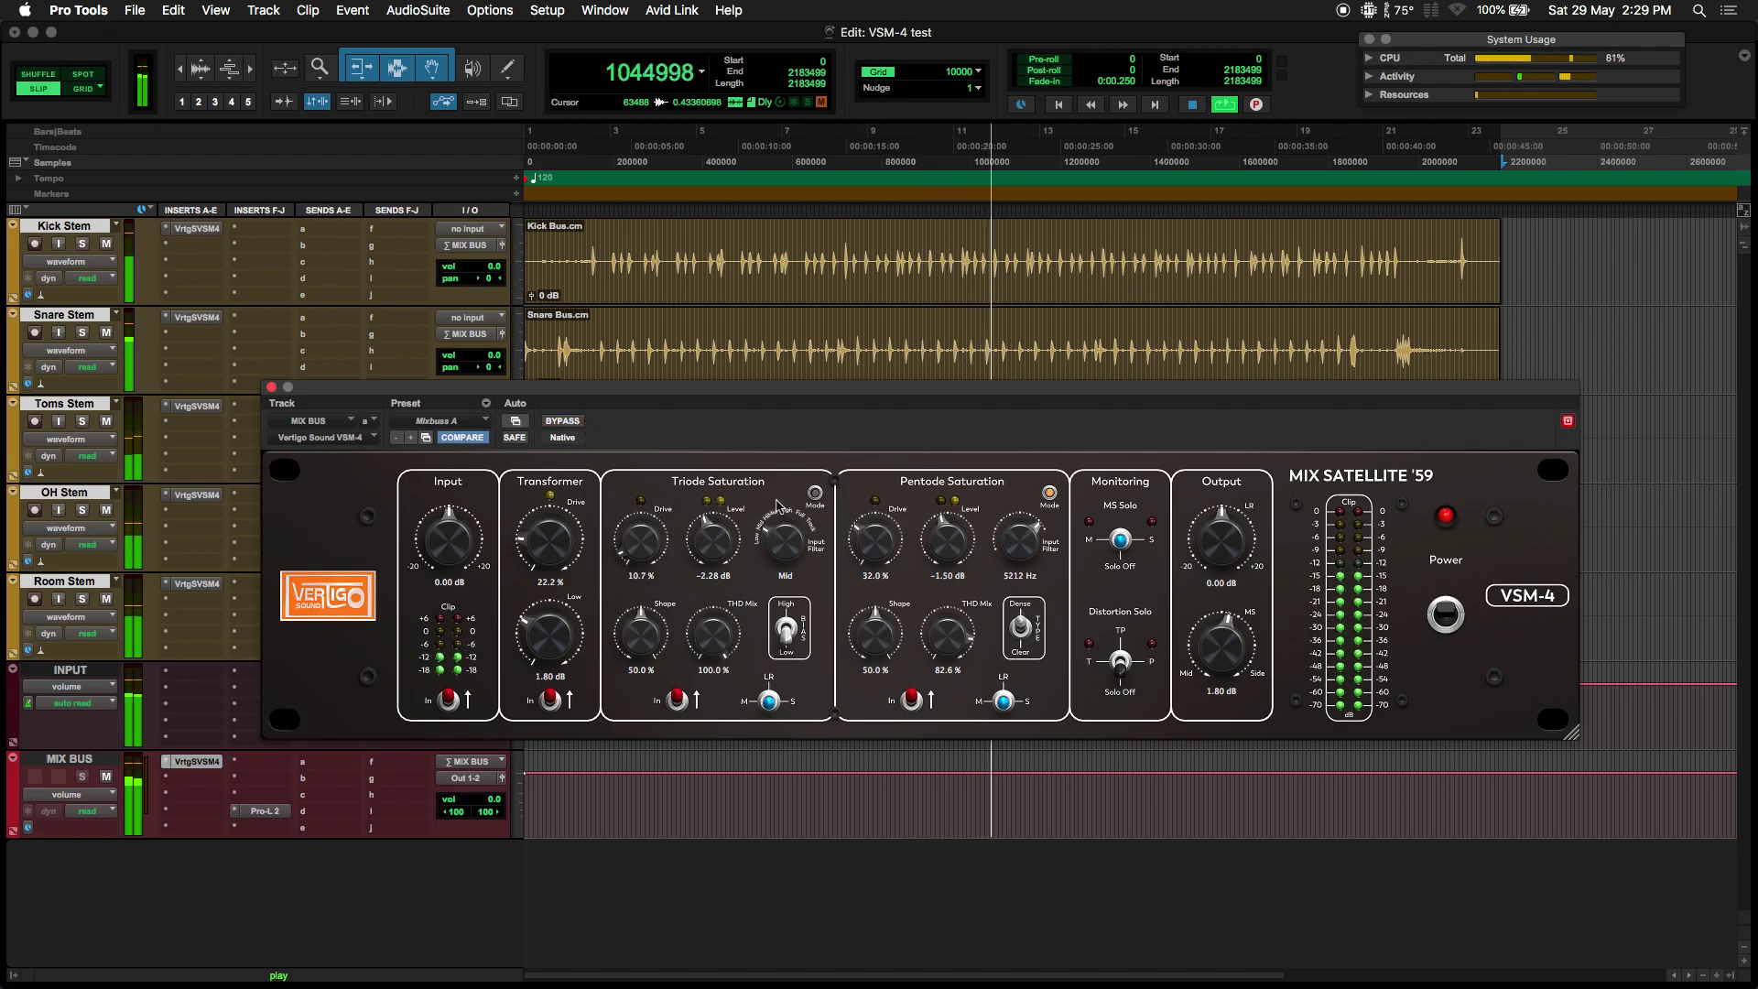
Switch the mix bus's Triode input filter to frequency mode at 129.8 Hz and raise Triode Drive to 57.1%
left_click(814, 495)
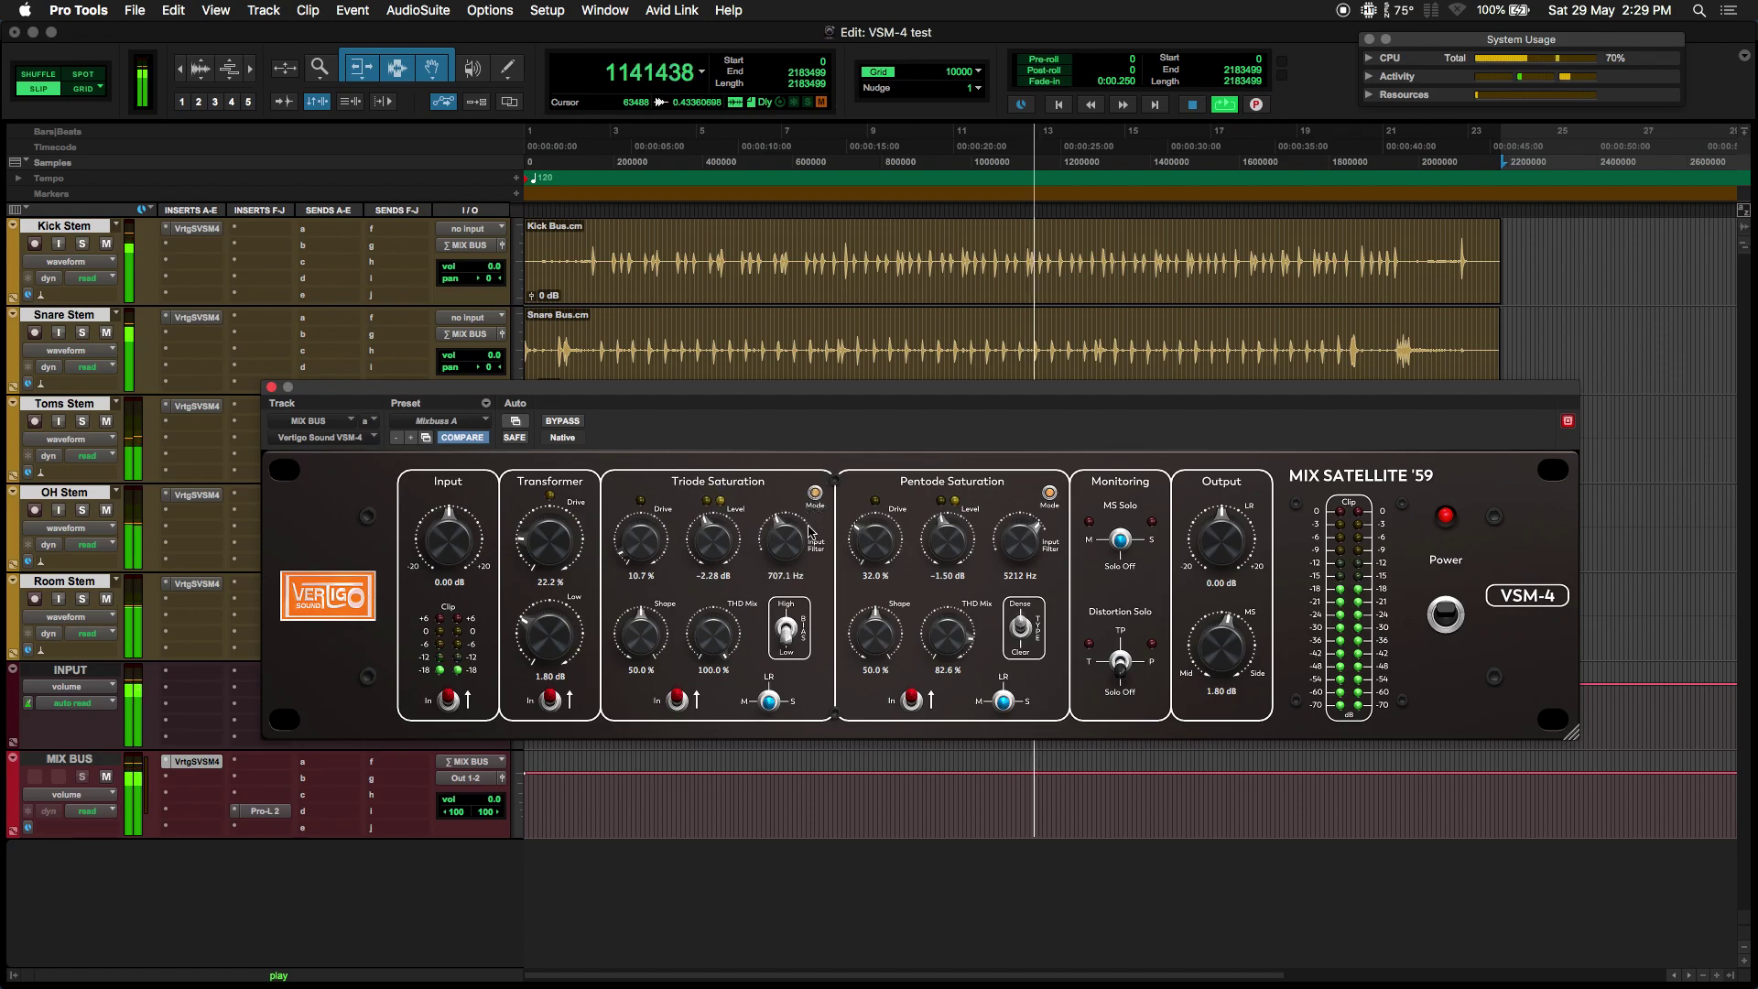
left_click_drag(785, 540, 742, 606)
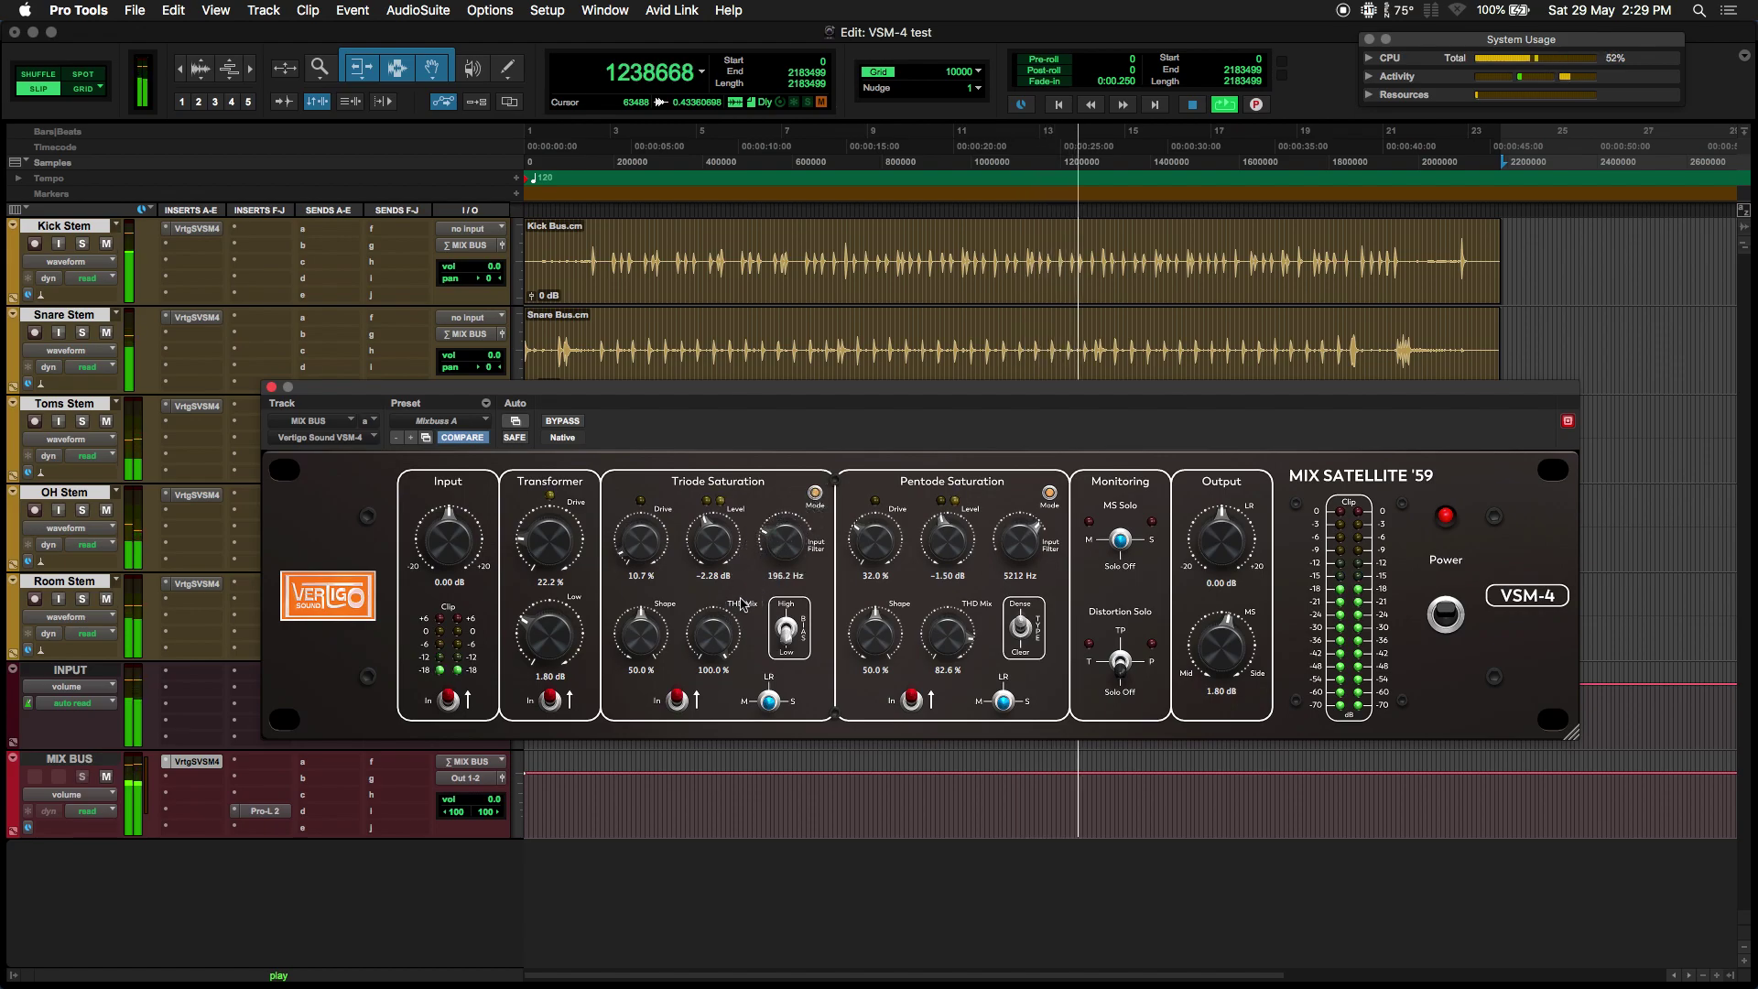
left_click_drag(791, 551, 789, 551)
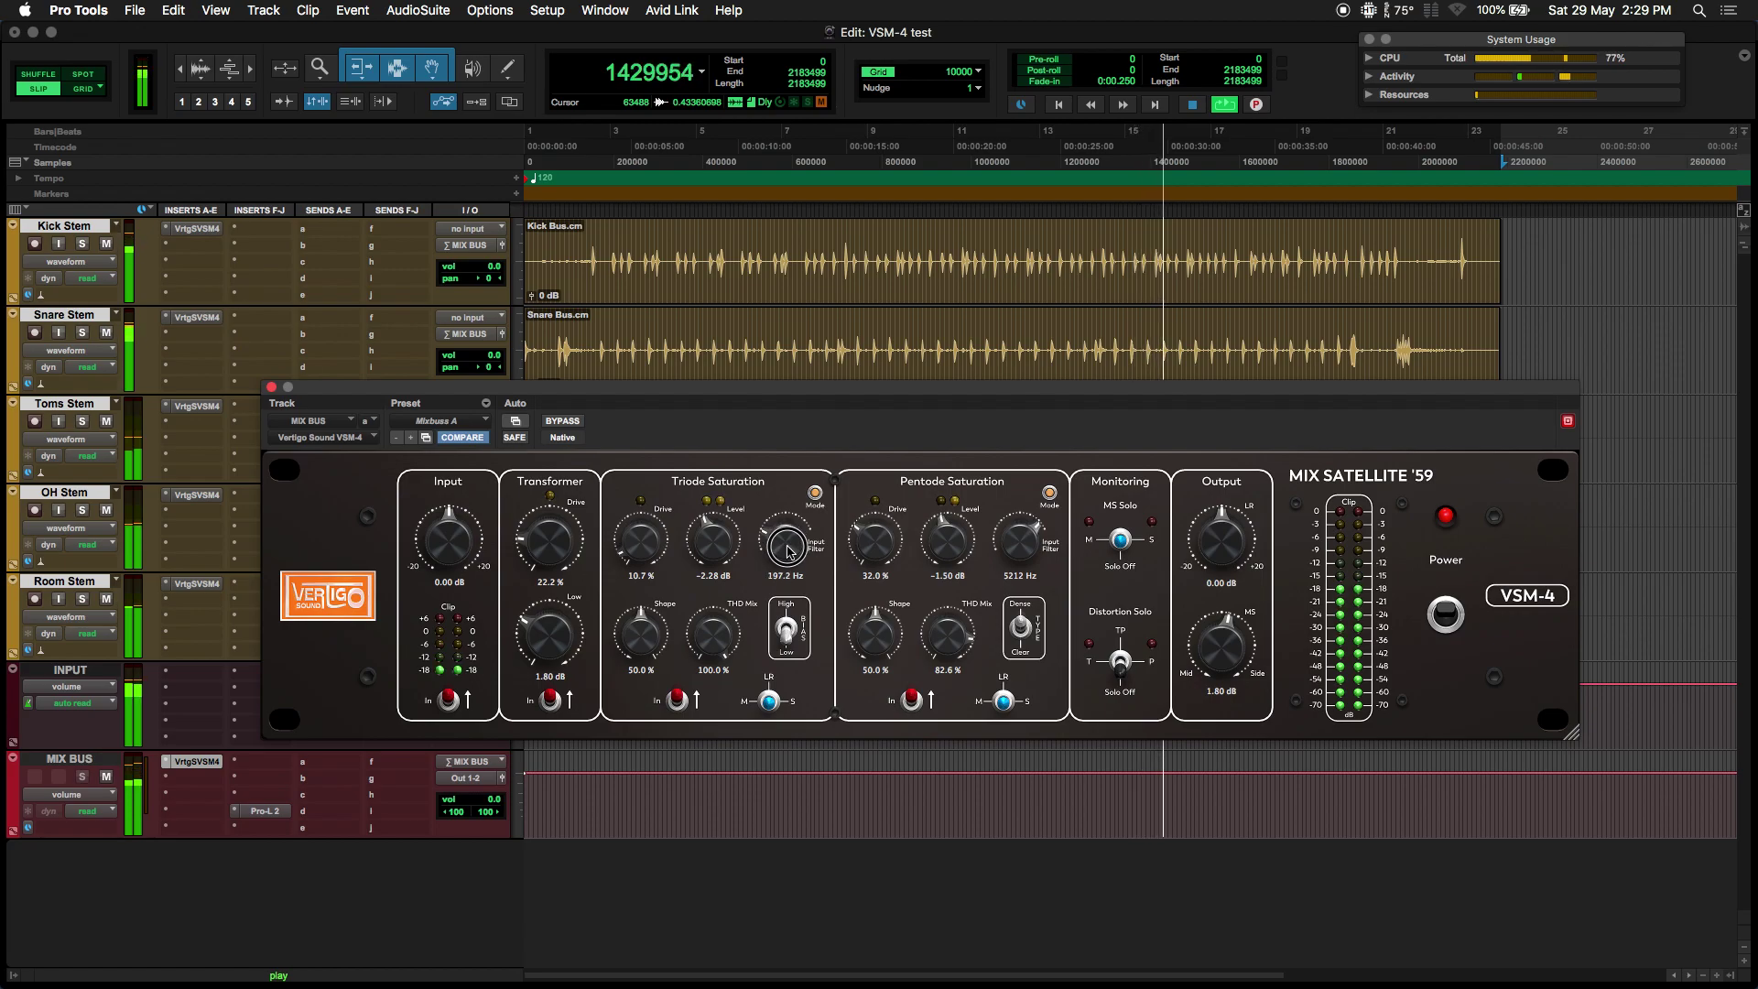
left_click_drag(654, 552, 719, 419)
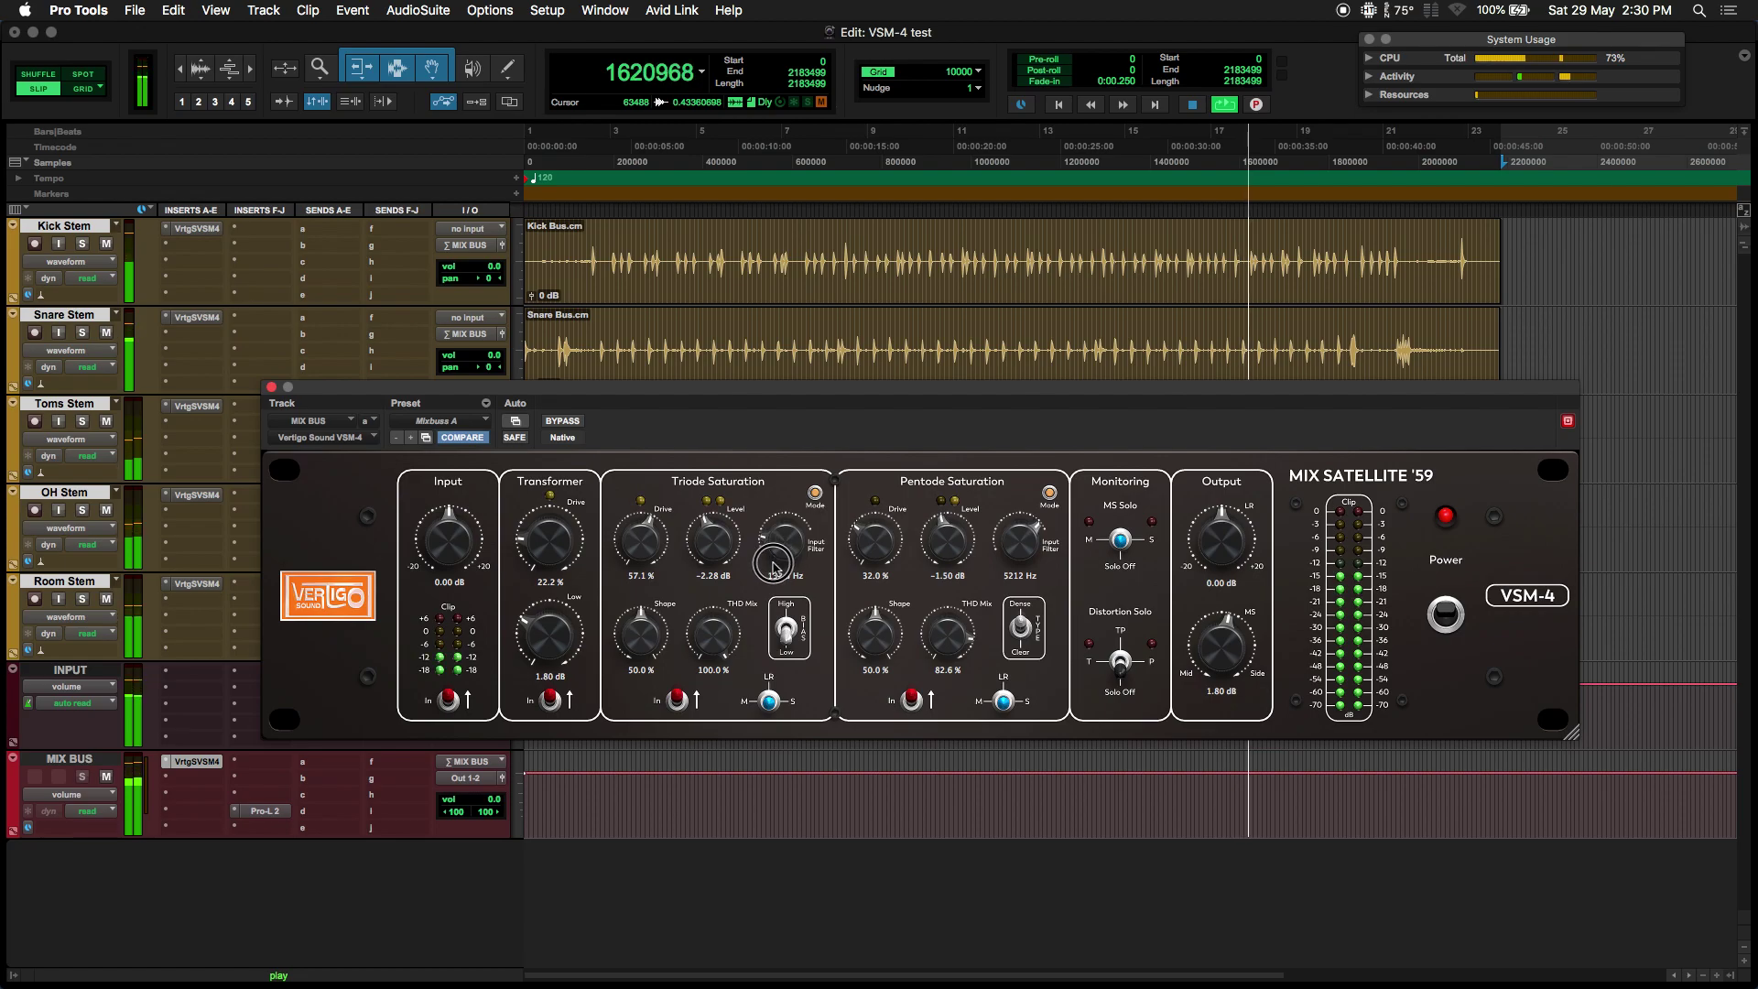
left_click_drag(765, 586, 783, 551)
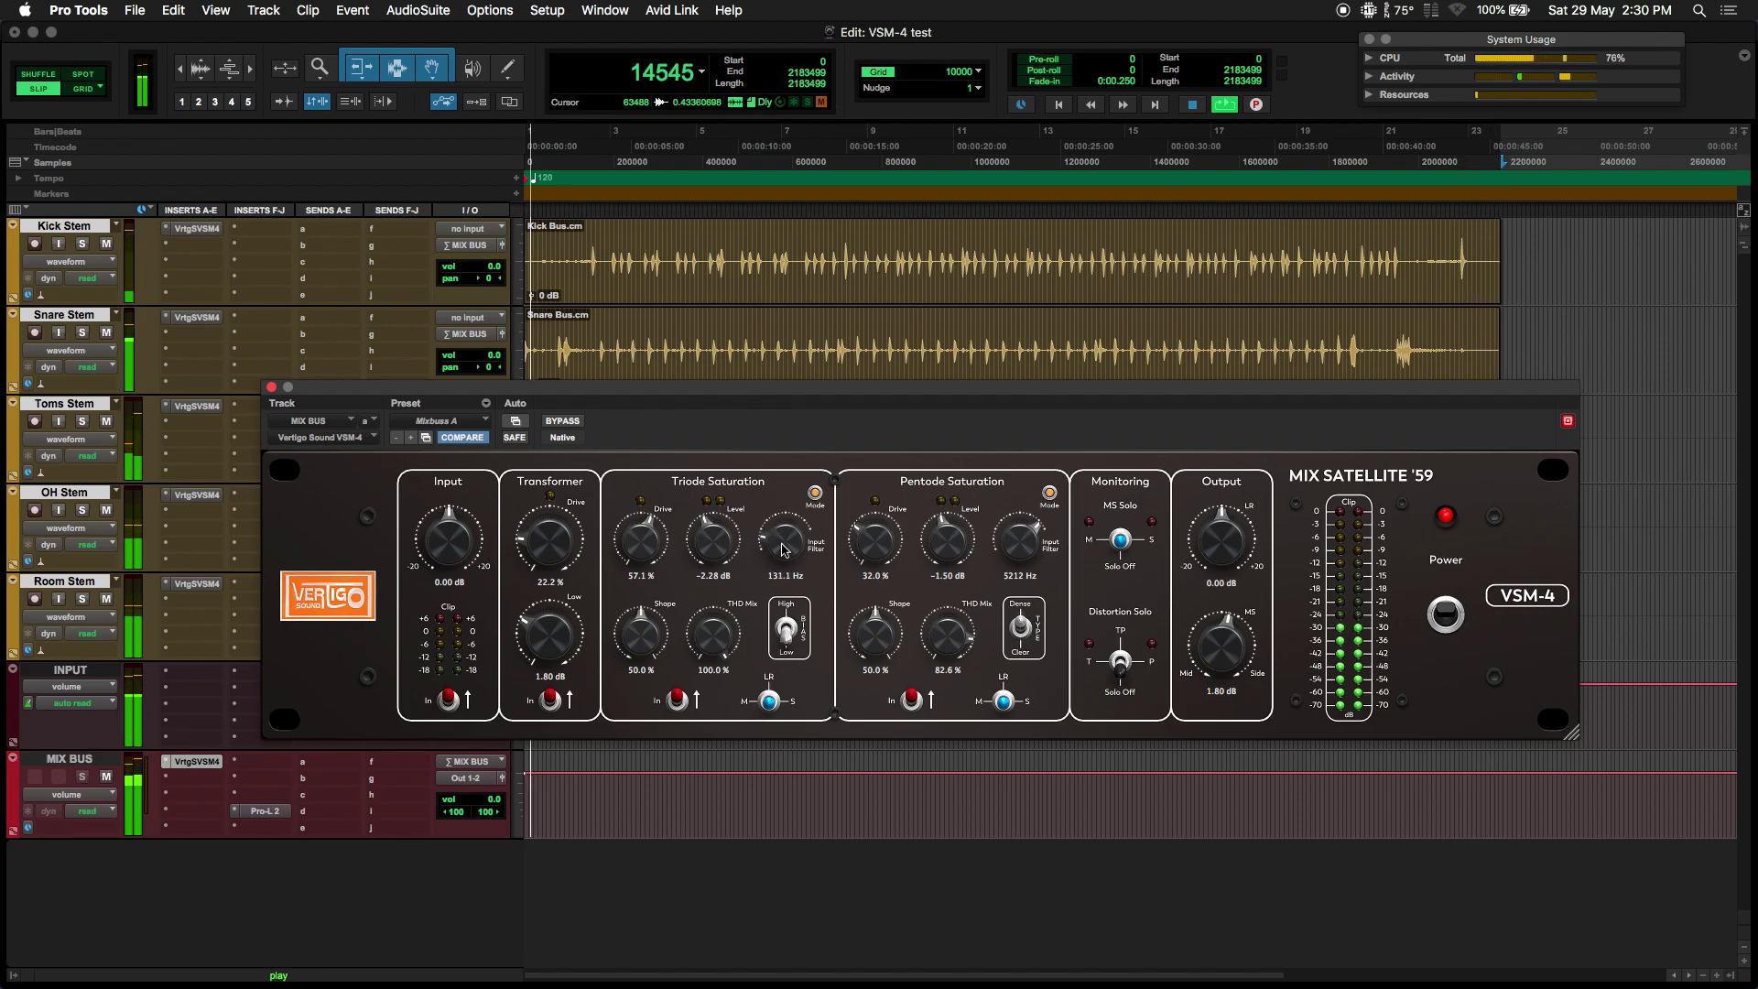
scroll(783, 550, "down", 1)
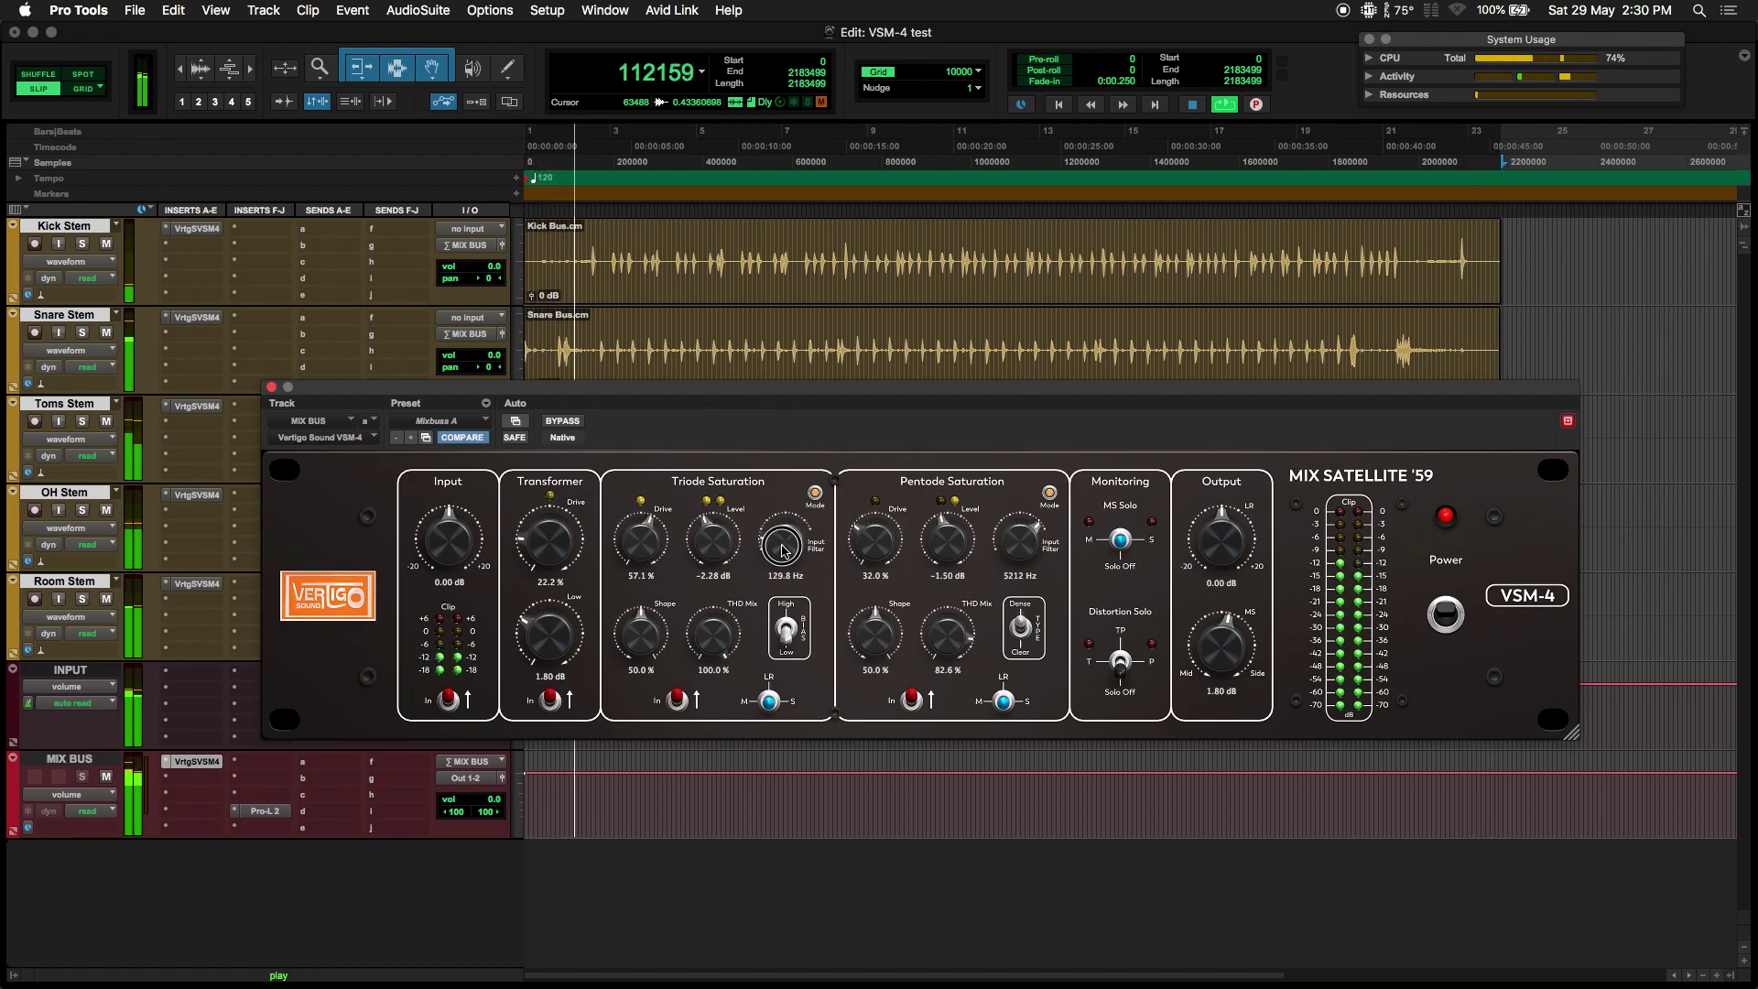
Set the mix bus's Triode Drive to 84.8%, Level to -0.60 dB, Shape to 28.9% and THD Mix to 61.1%
left_click_drag(665, 544, 697, 463)
left_click_drag(715, 543, 723, 524)
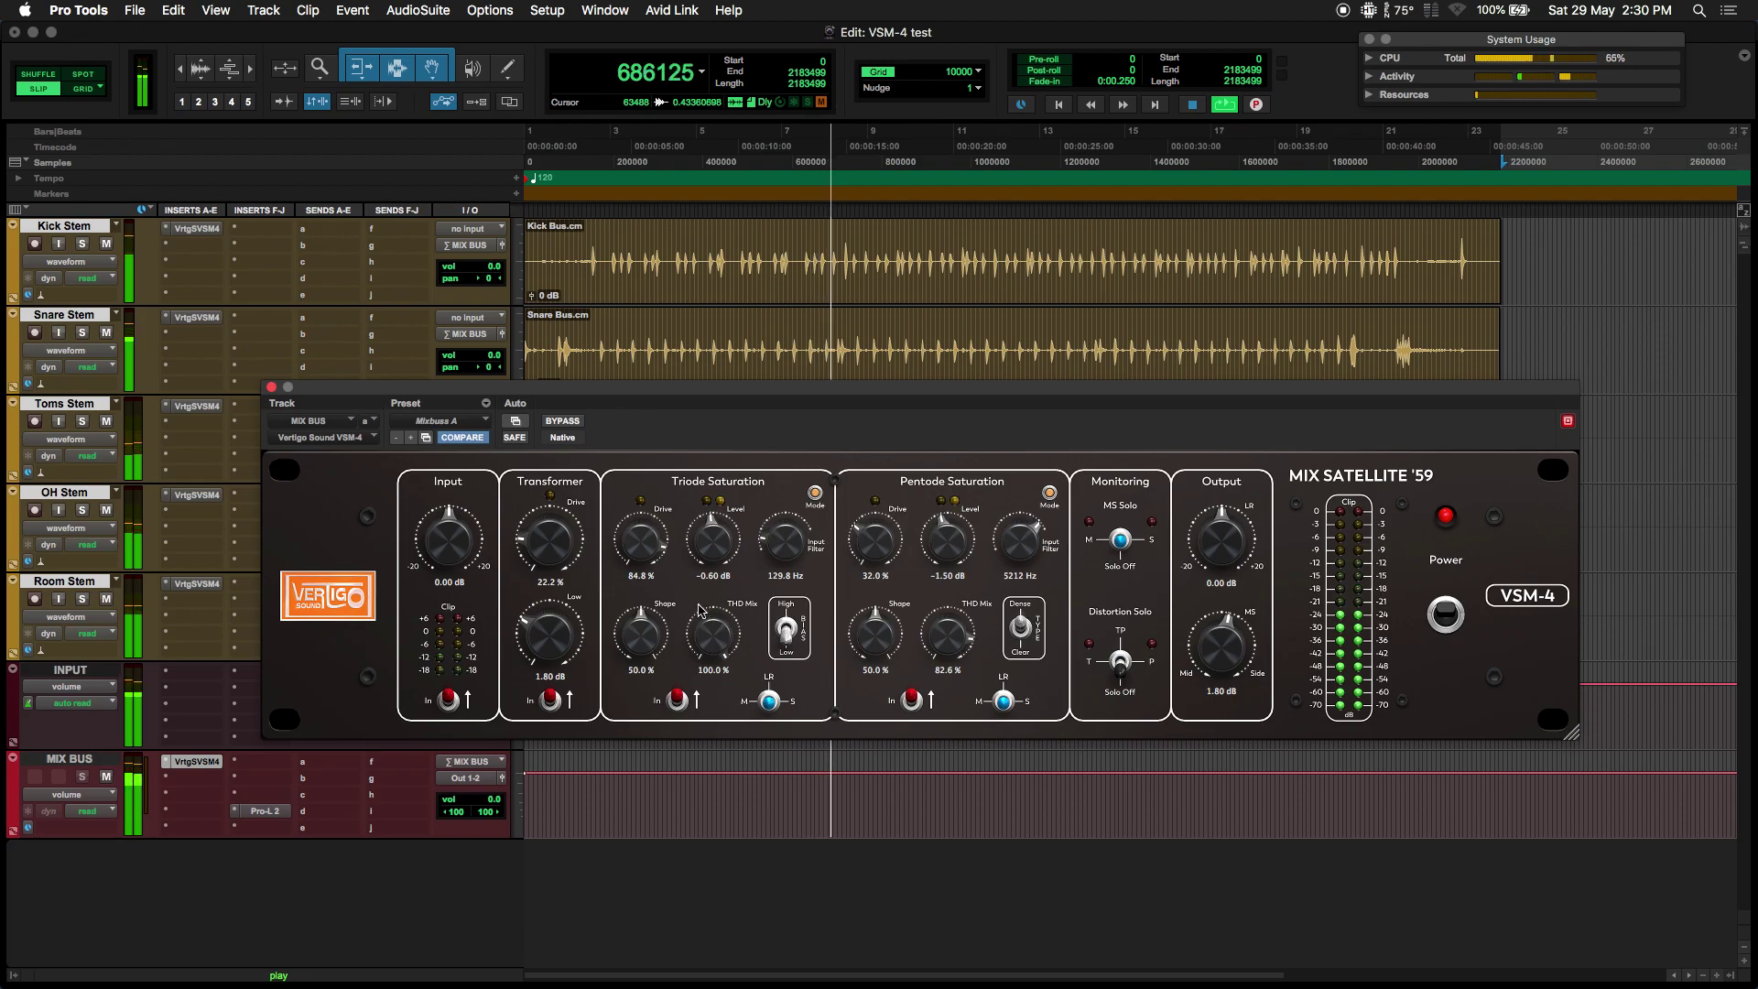
left_click_drag(650, 633, 616, 726)
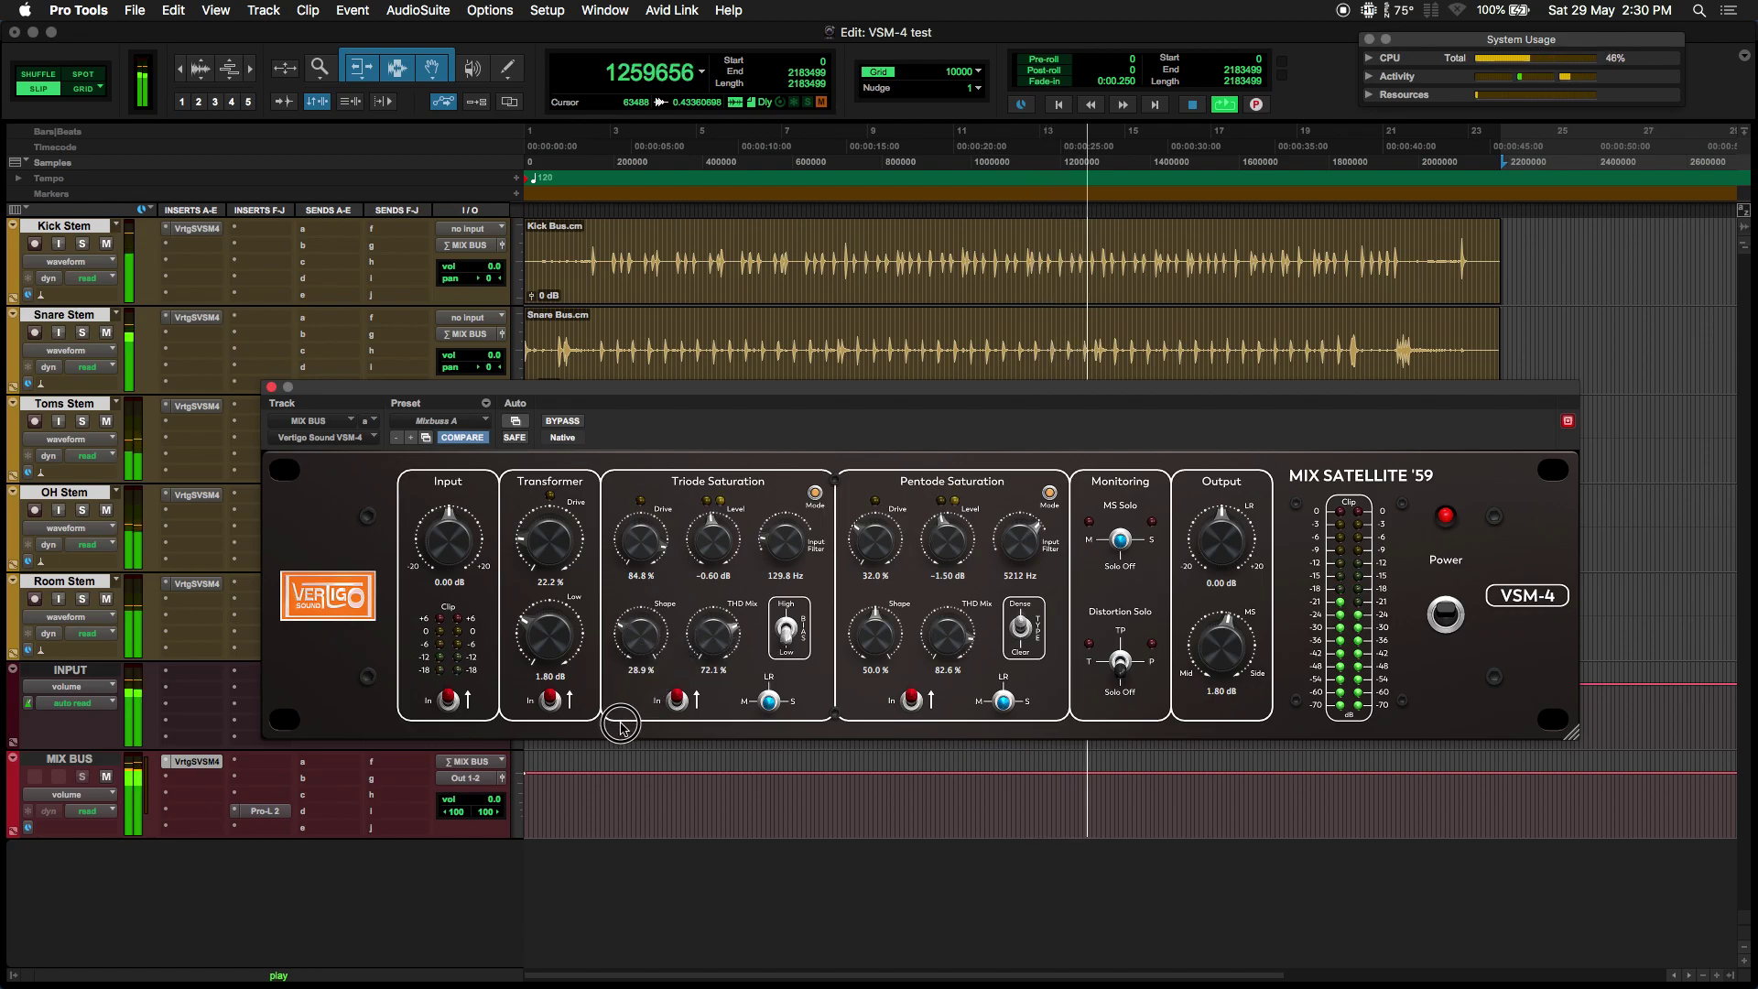
mouse_move(711, 651)
left_mouse_down()
mouse_move(718, 634)
mouse_move(691, 667)
mouse_move(719, 641)
left_mouse_up()
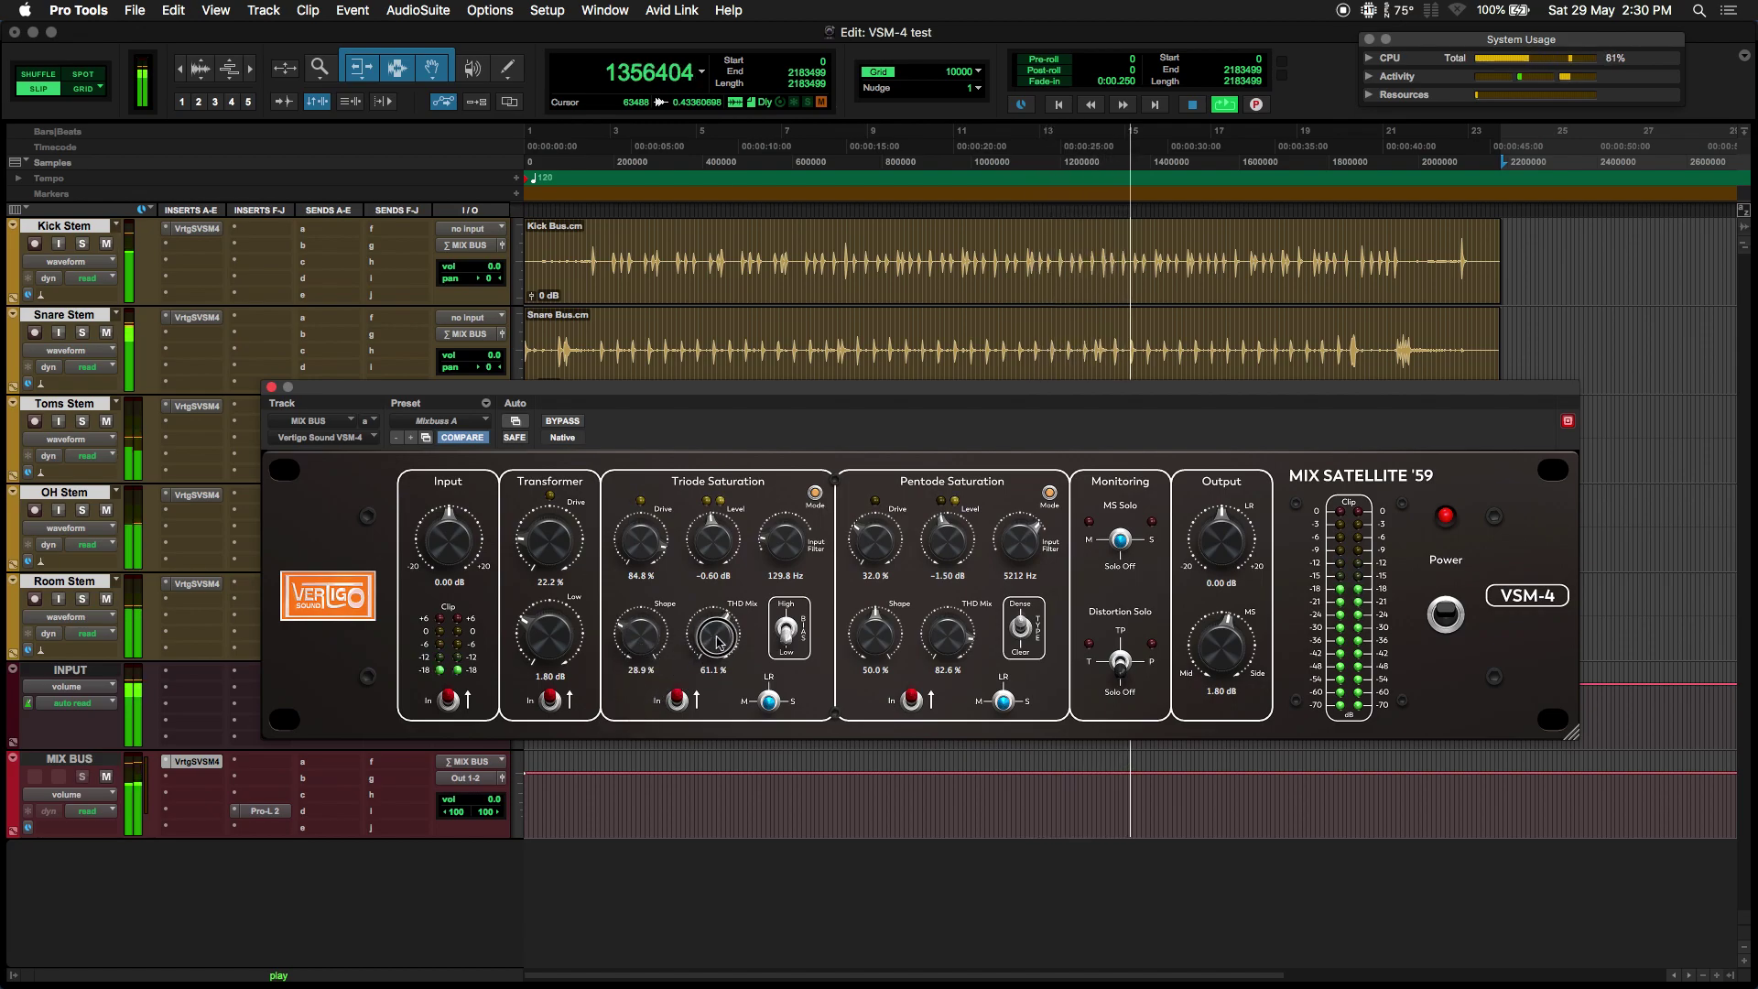
Lower the mix bus's Triode Drive to 50.1% and compare the VSM-4 with bypass
left_click_drag(652, 546, 617, 619)
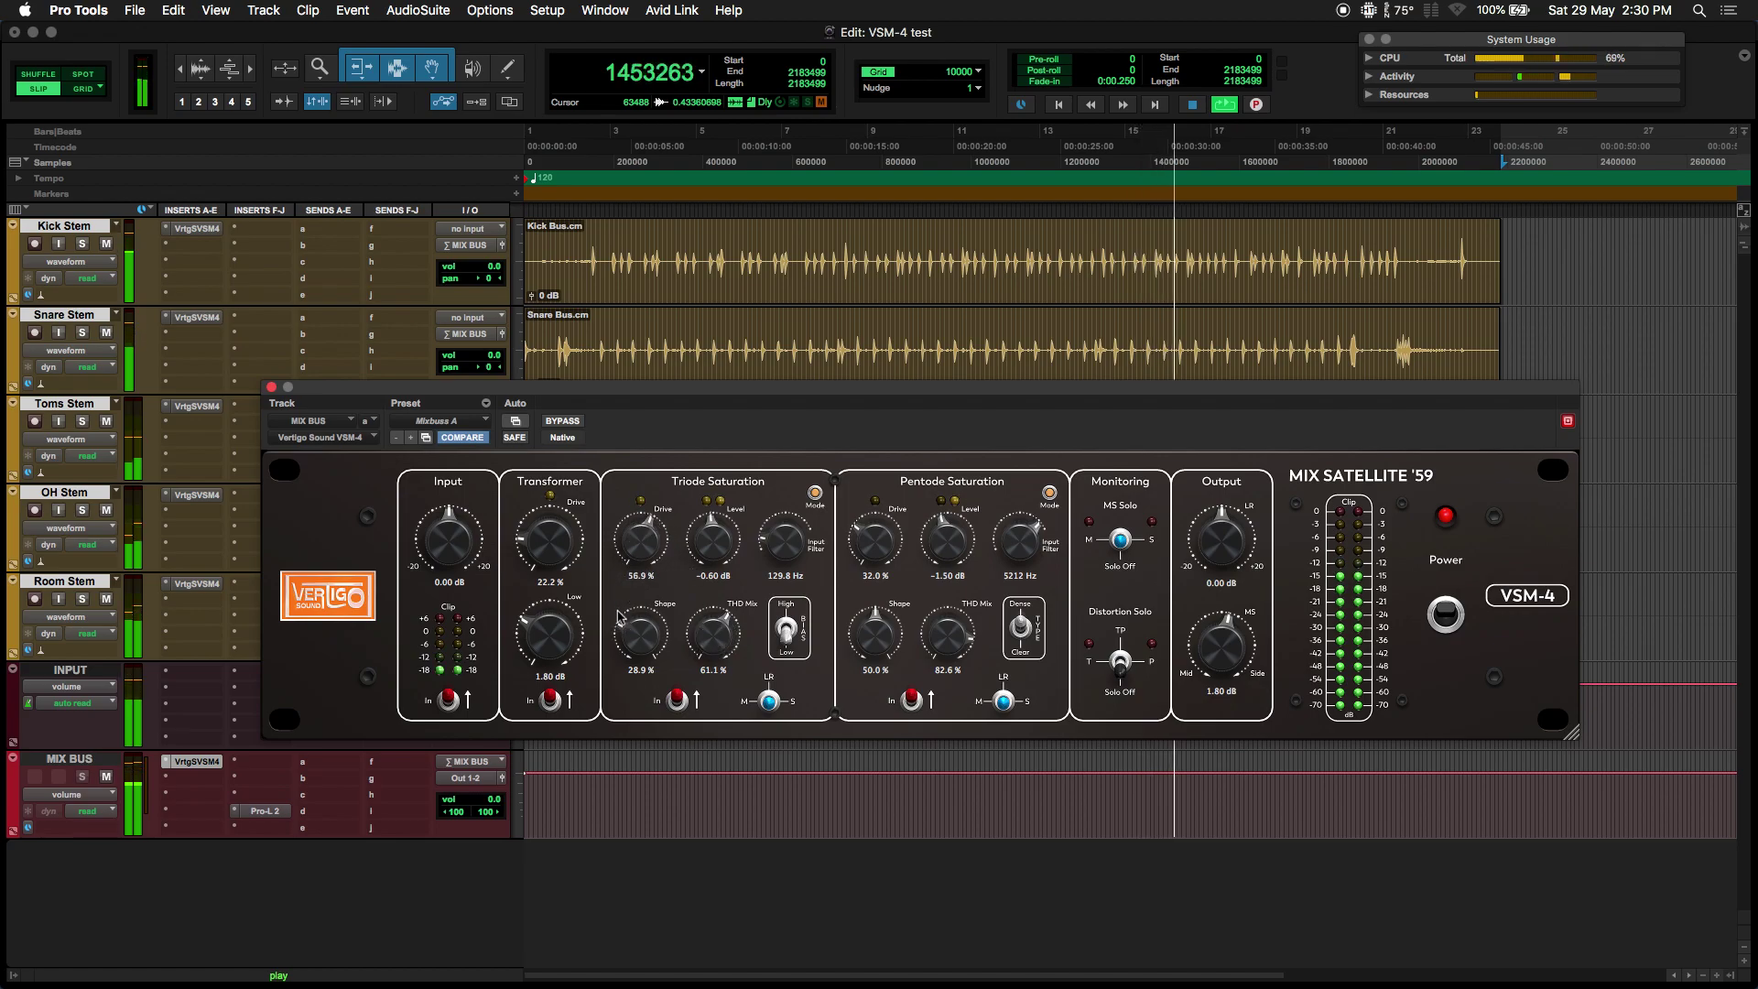
left_click_drag(653, 547, 648, 554)
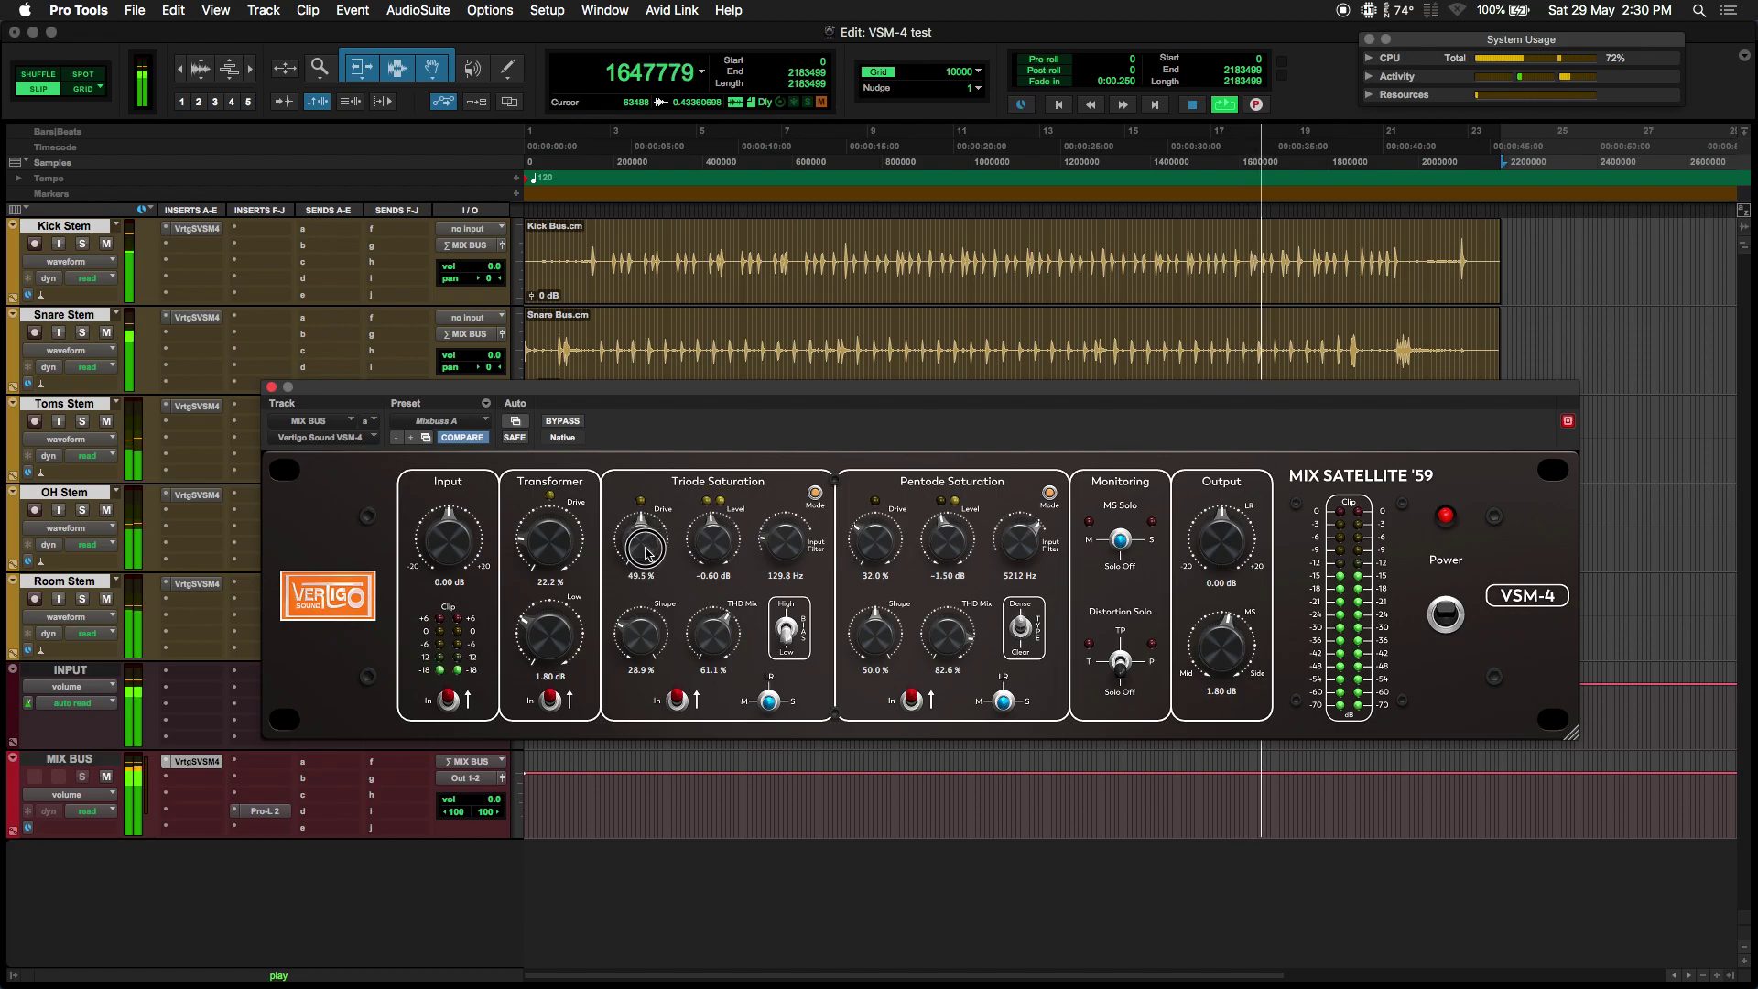
left_click(563, 421)
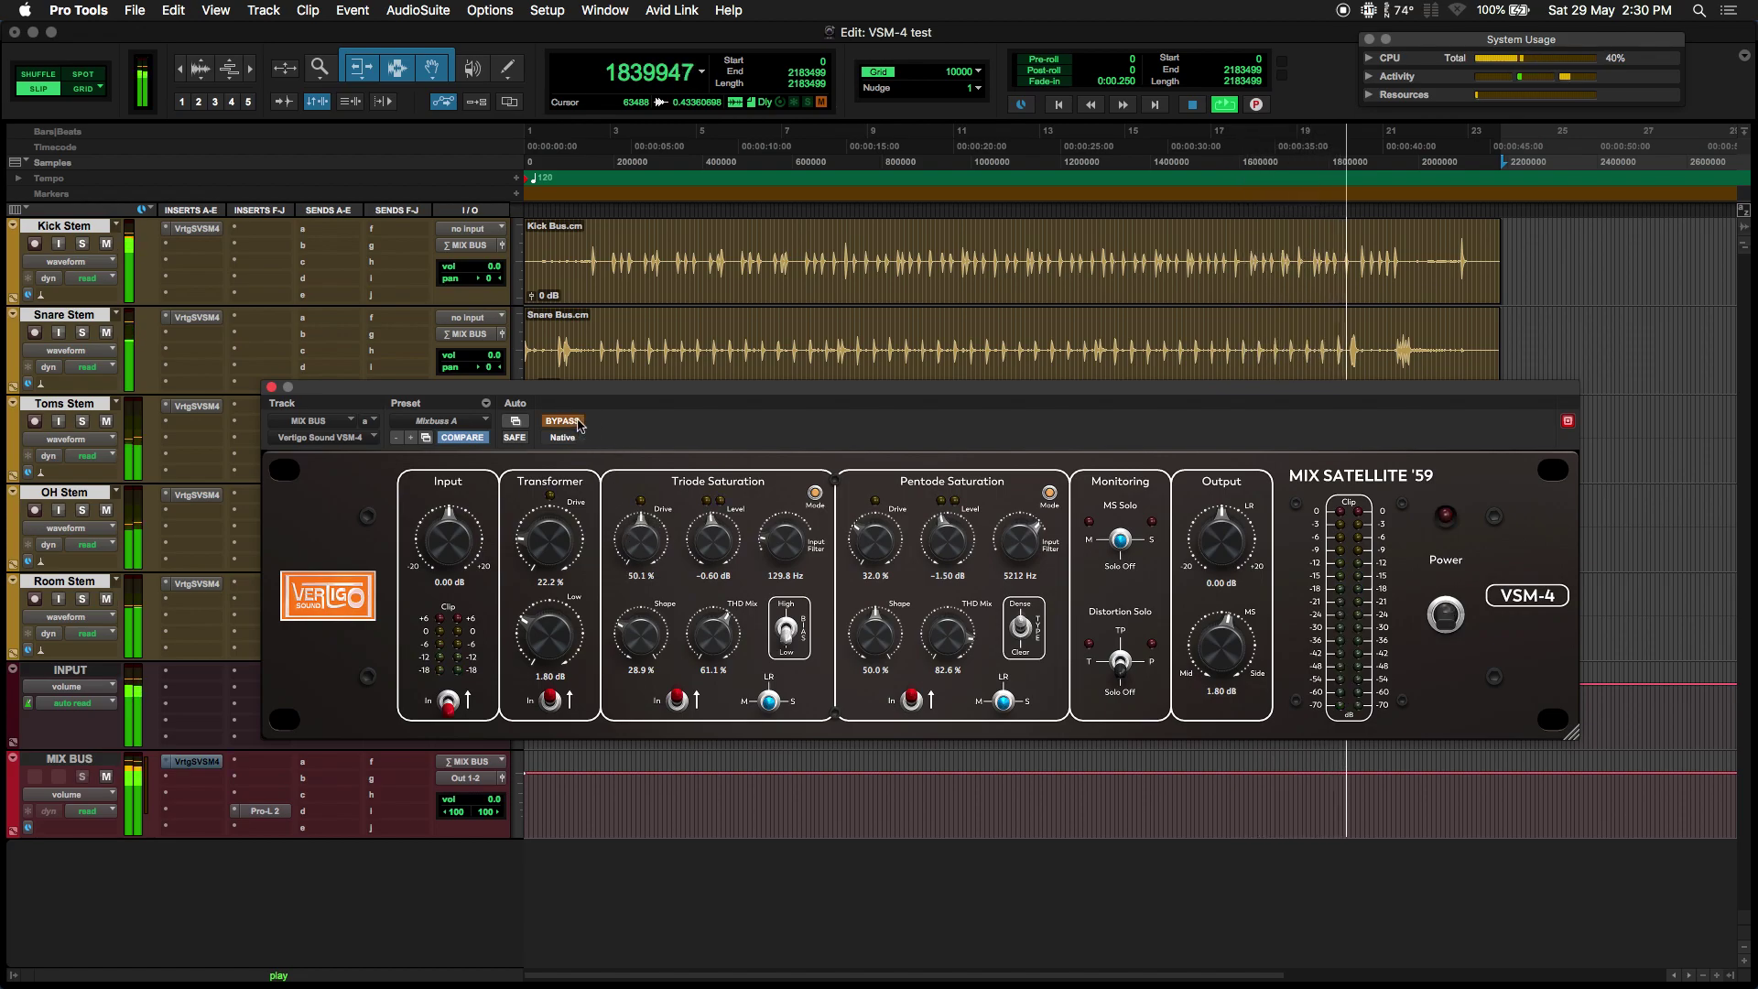
left_click(578, 423)
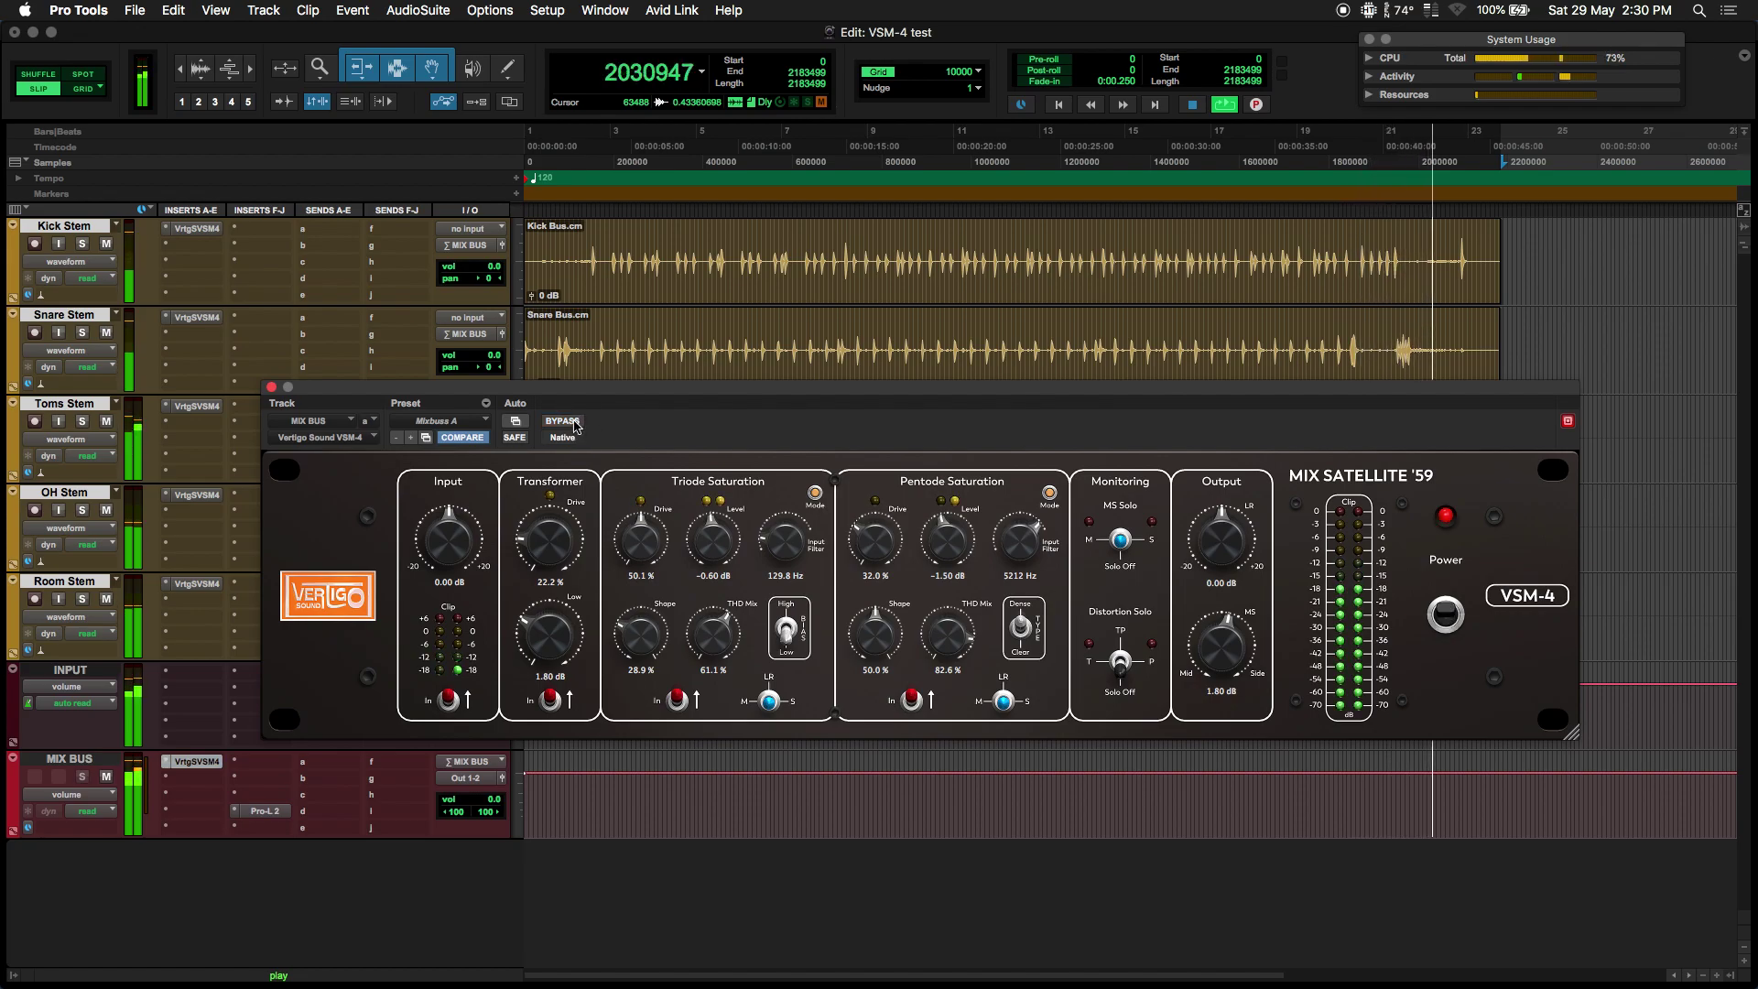
Lower the mix bus's Triode Drive to 32.4% and compare the VSM-4 with bypass
mouse_move(644, 544)
left_mouse_down()
mouse_move(638, 569)
mouse_move(647, 550)
left_mouse_up()
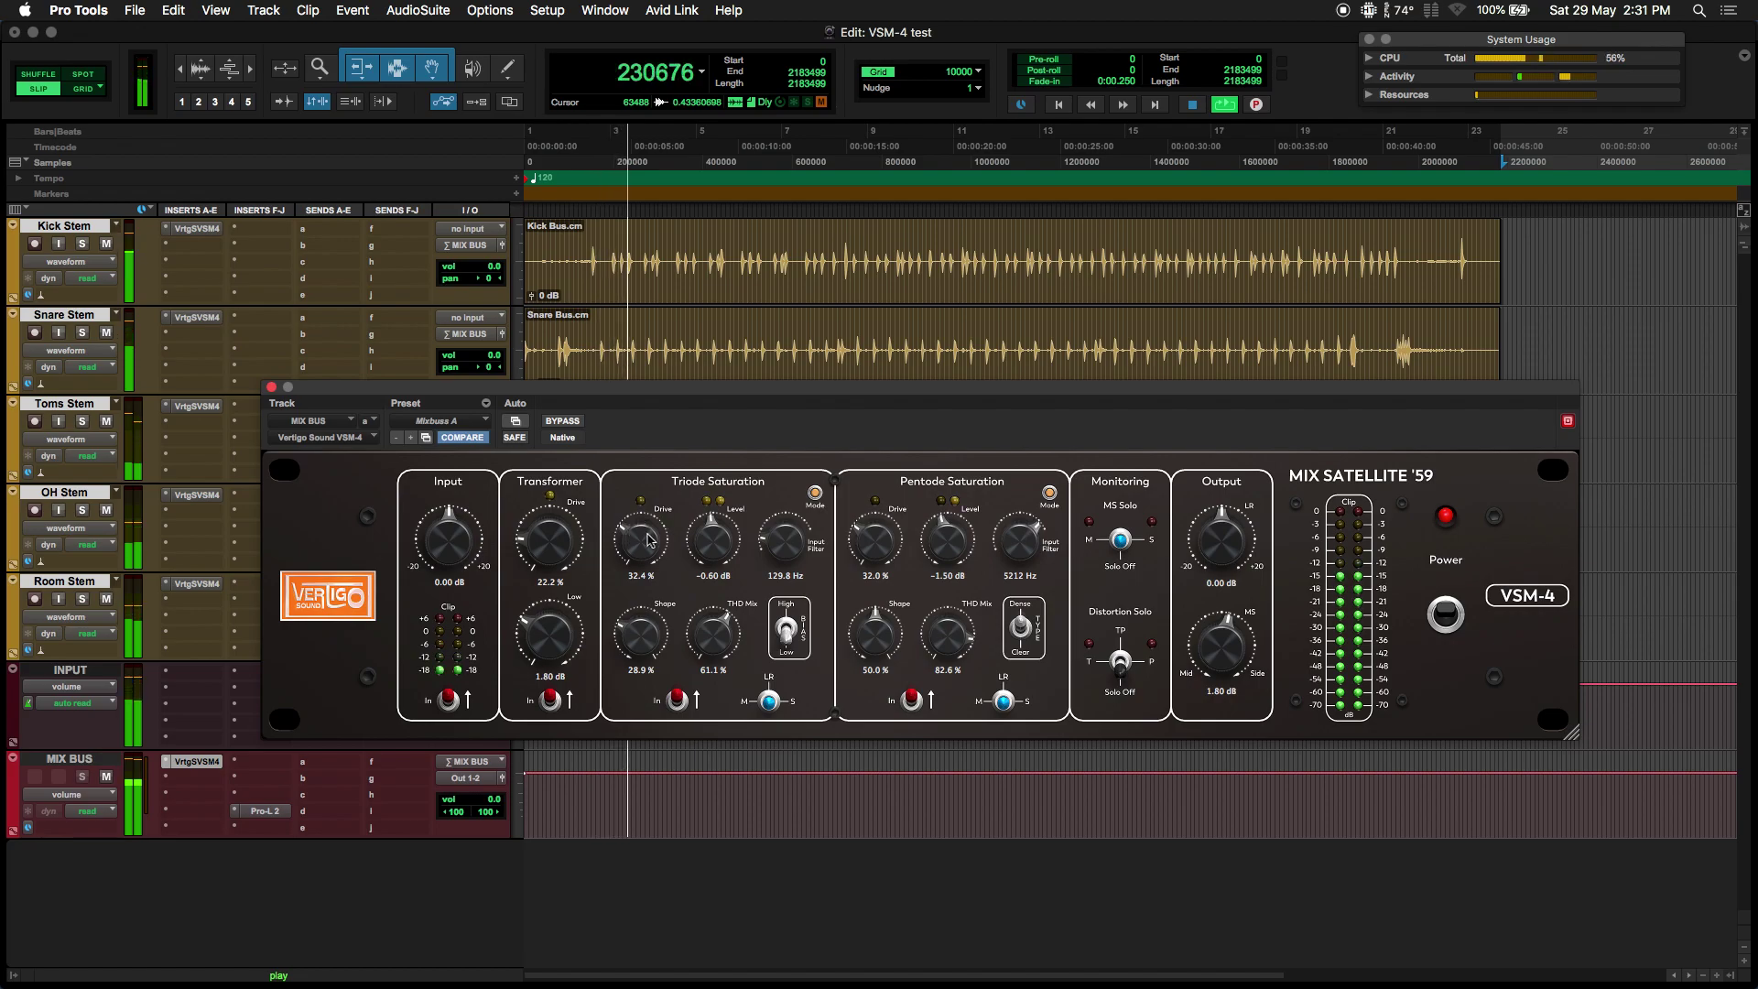
left_click(574, 424)
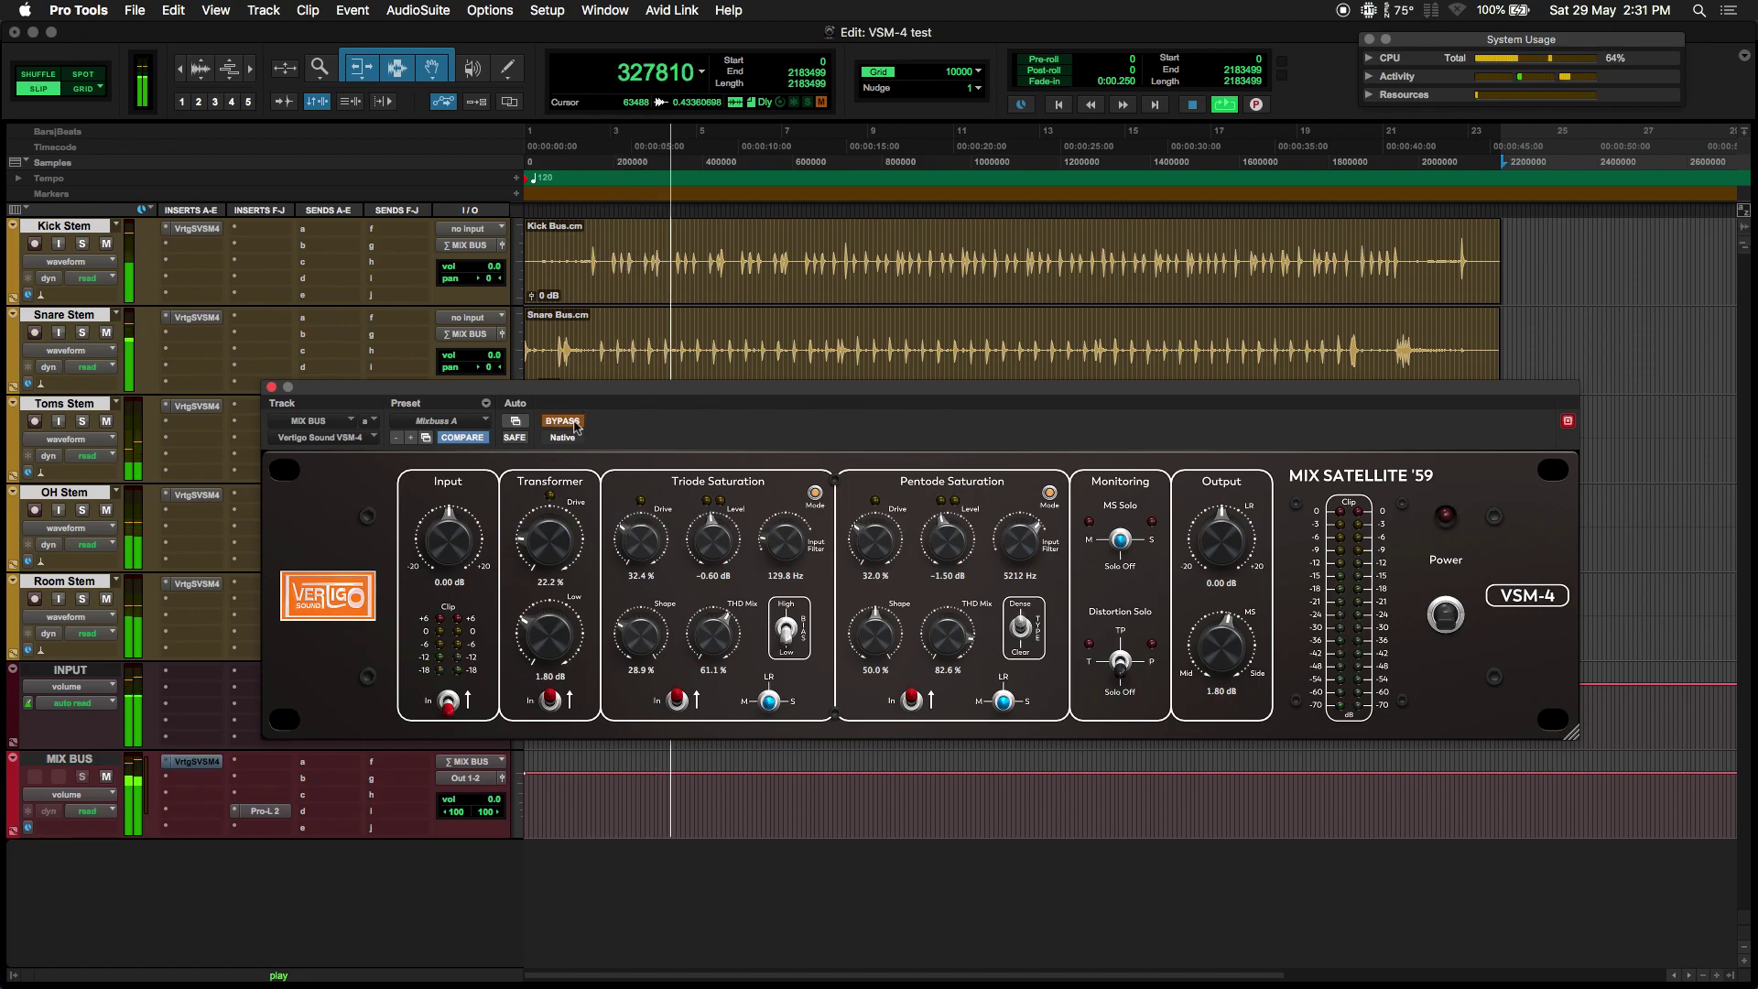
left_click(575, 426)
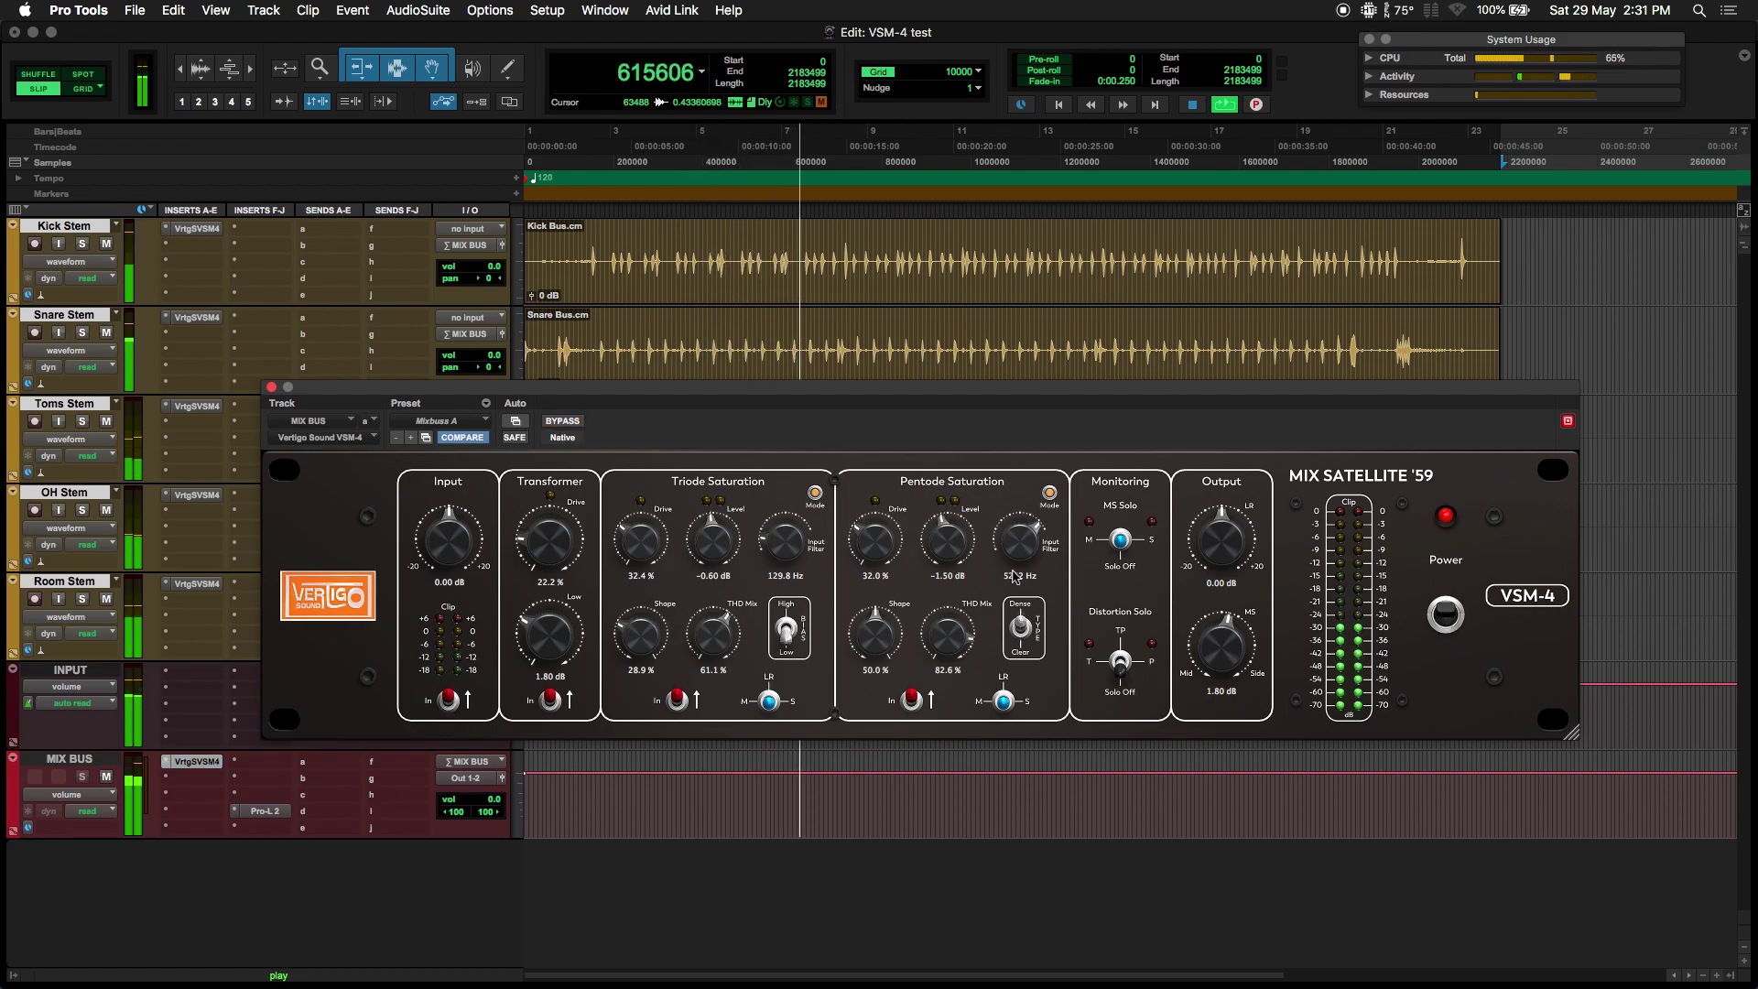
Set the mix bus's Pentode Level to -0.42 dB, compare with bypass, and close the VSM-4 window
left_click_drag(943, 547, 949, 541)
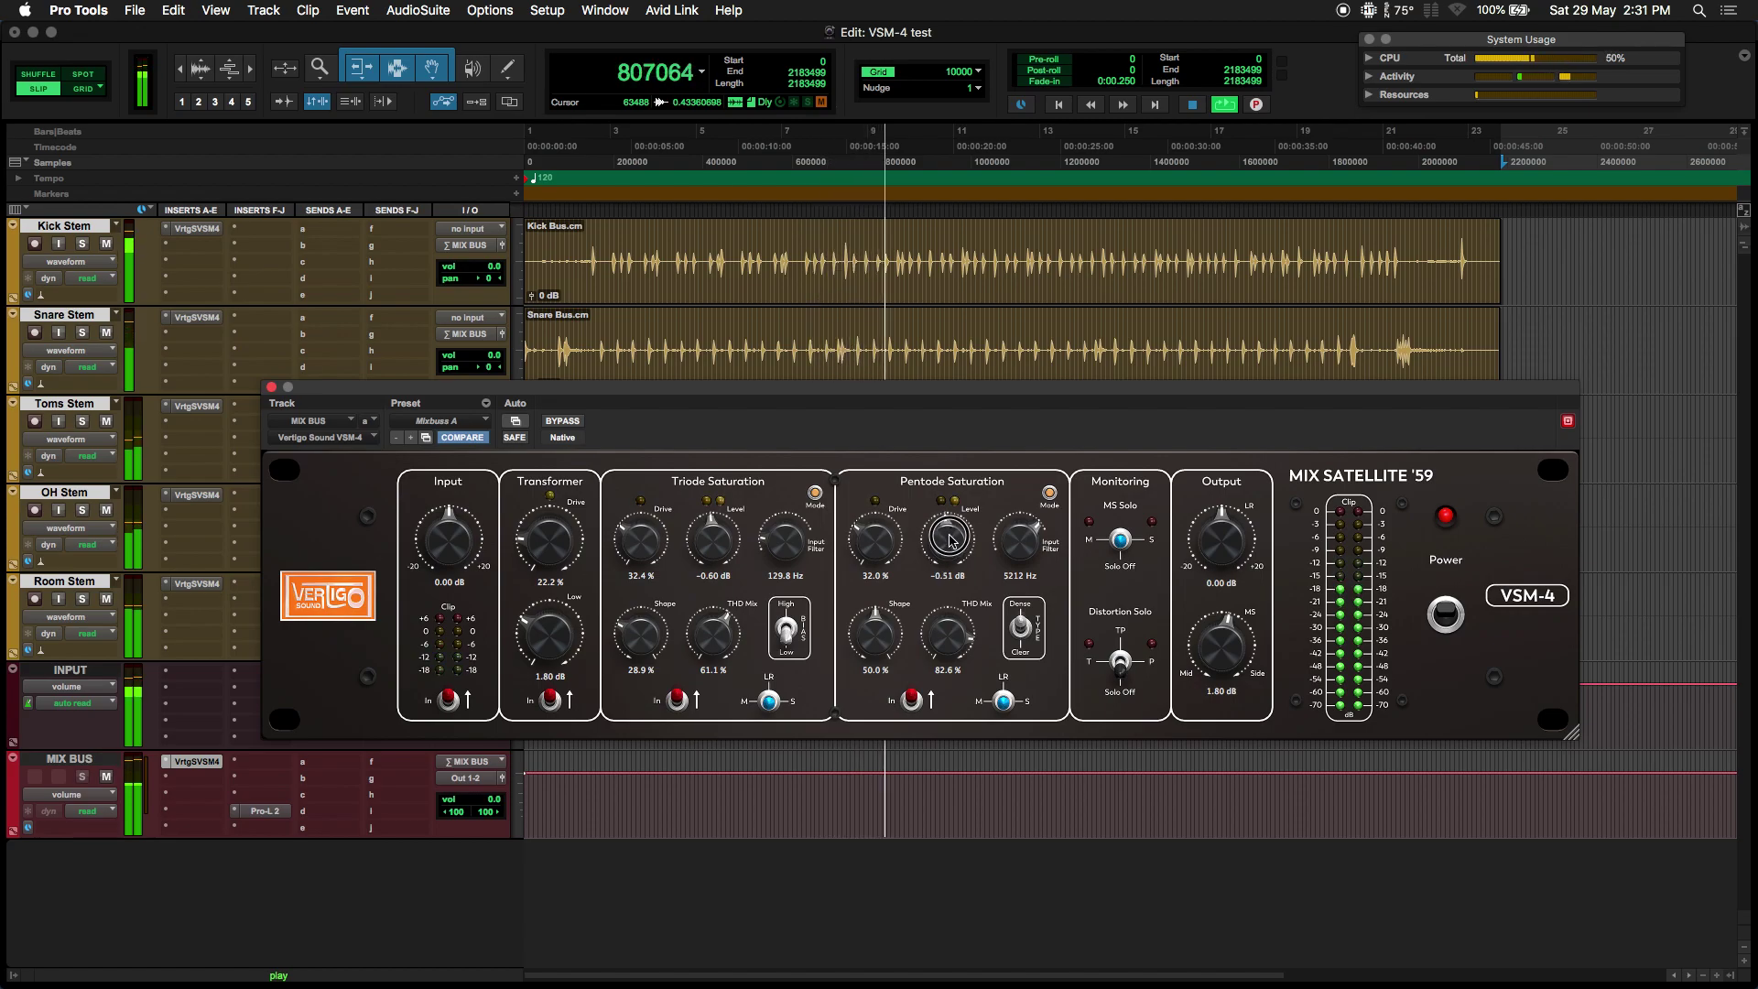
left_click_drag(949, 540, 950, 538)
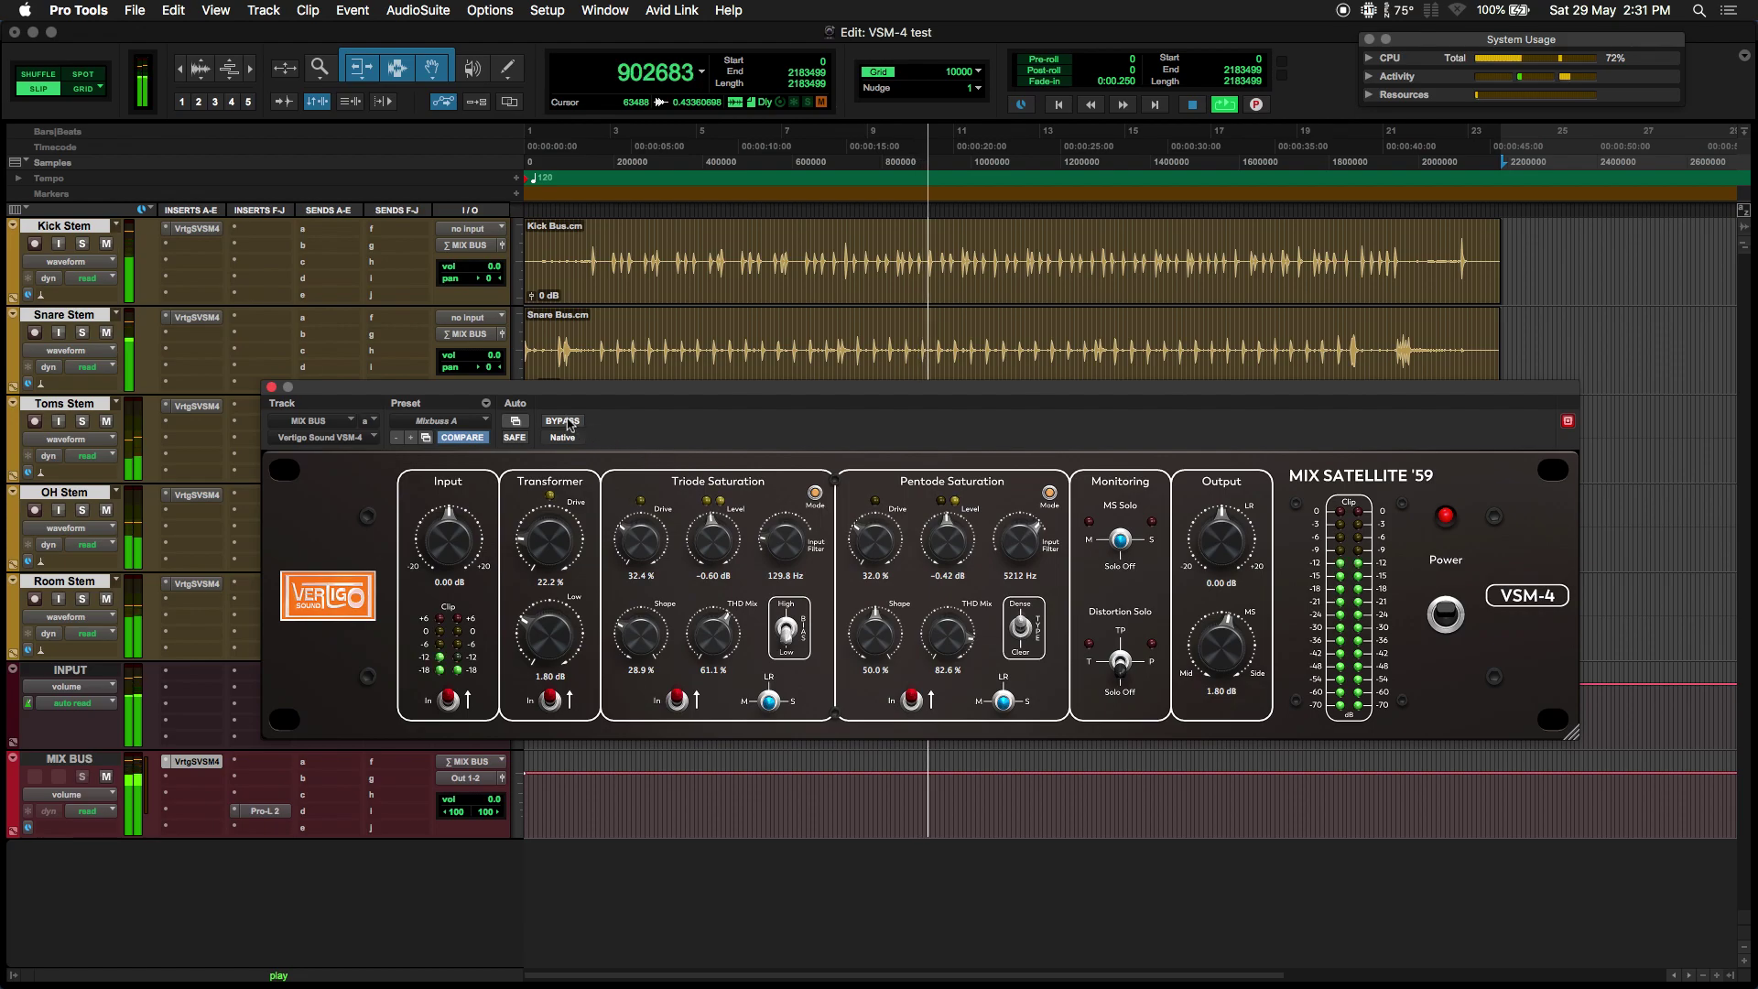
left_click(566, 421)
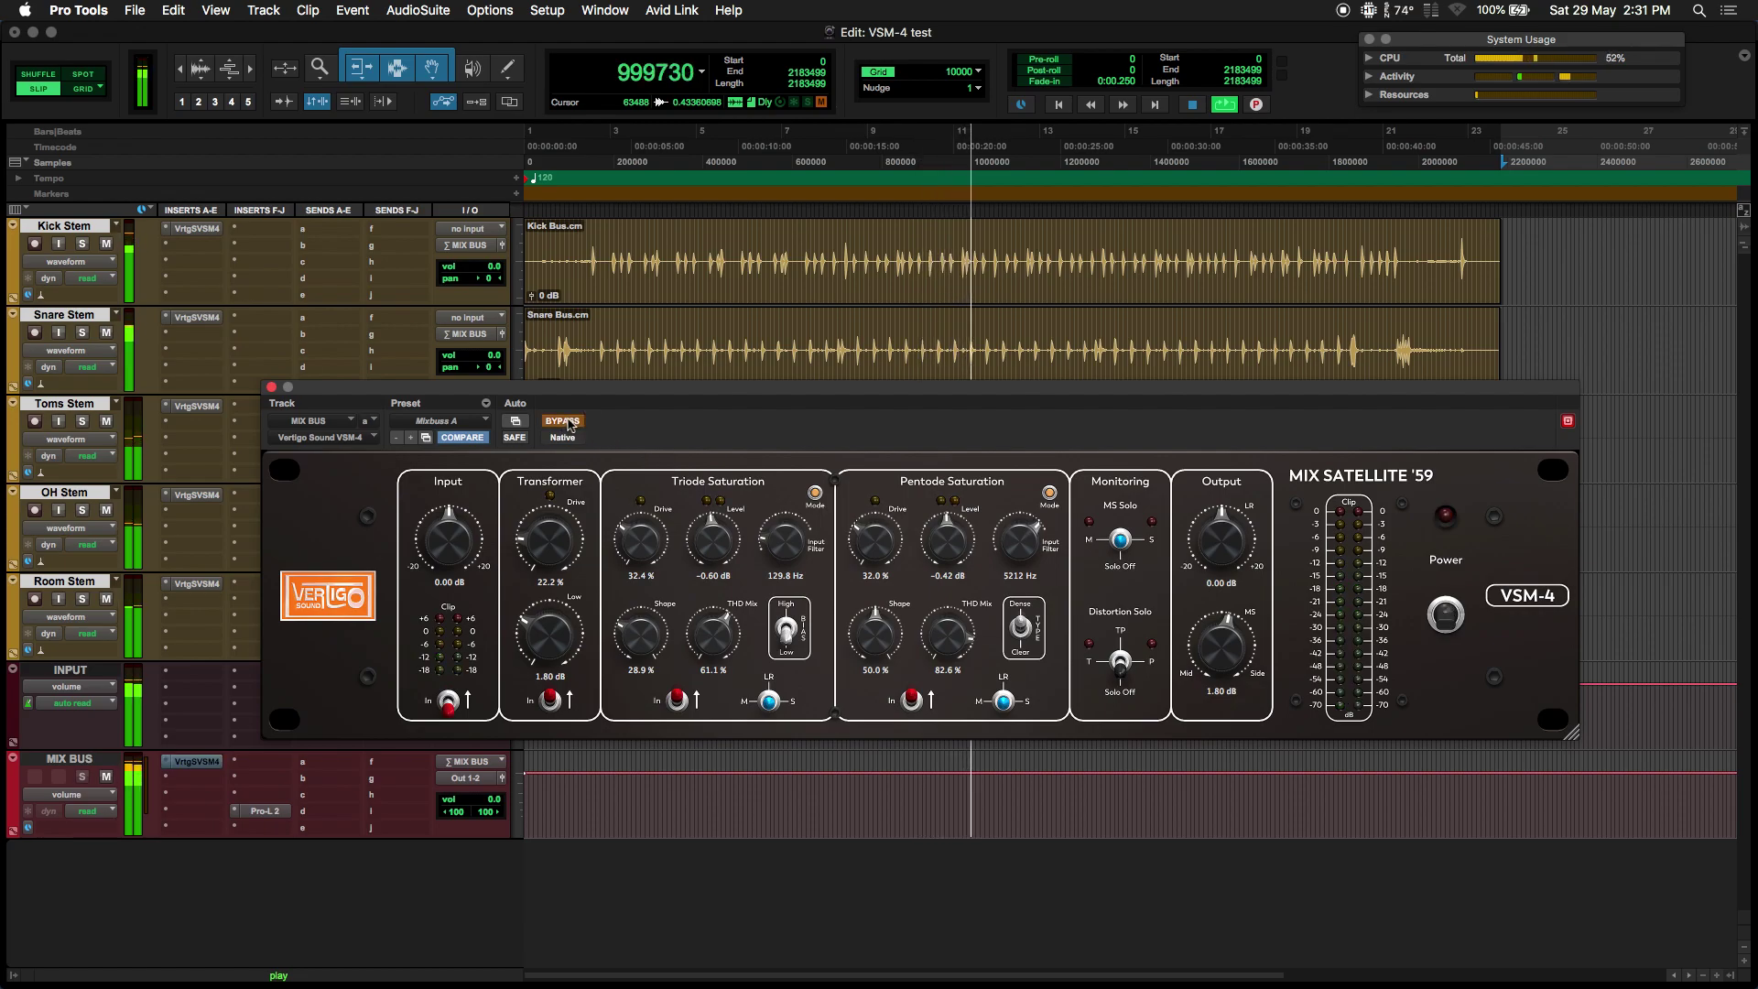
left_click(568, 422)
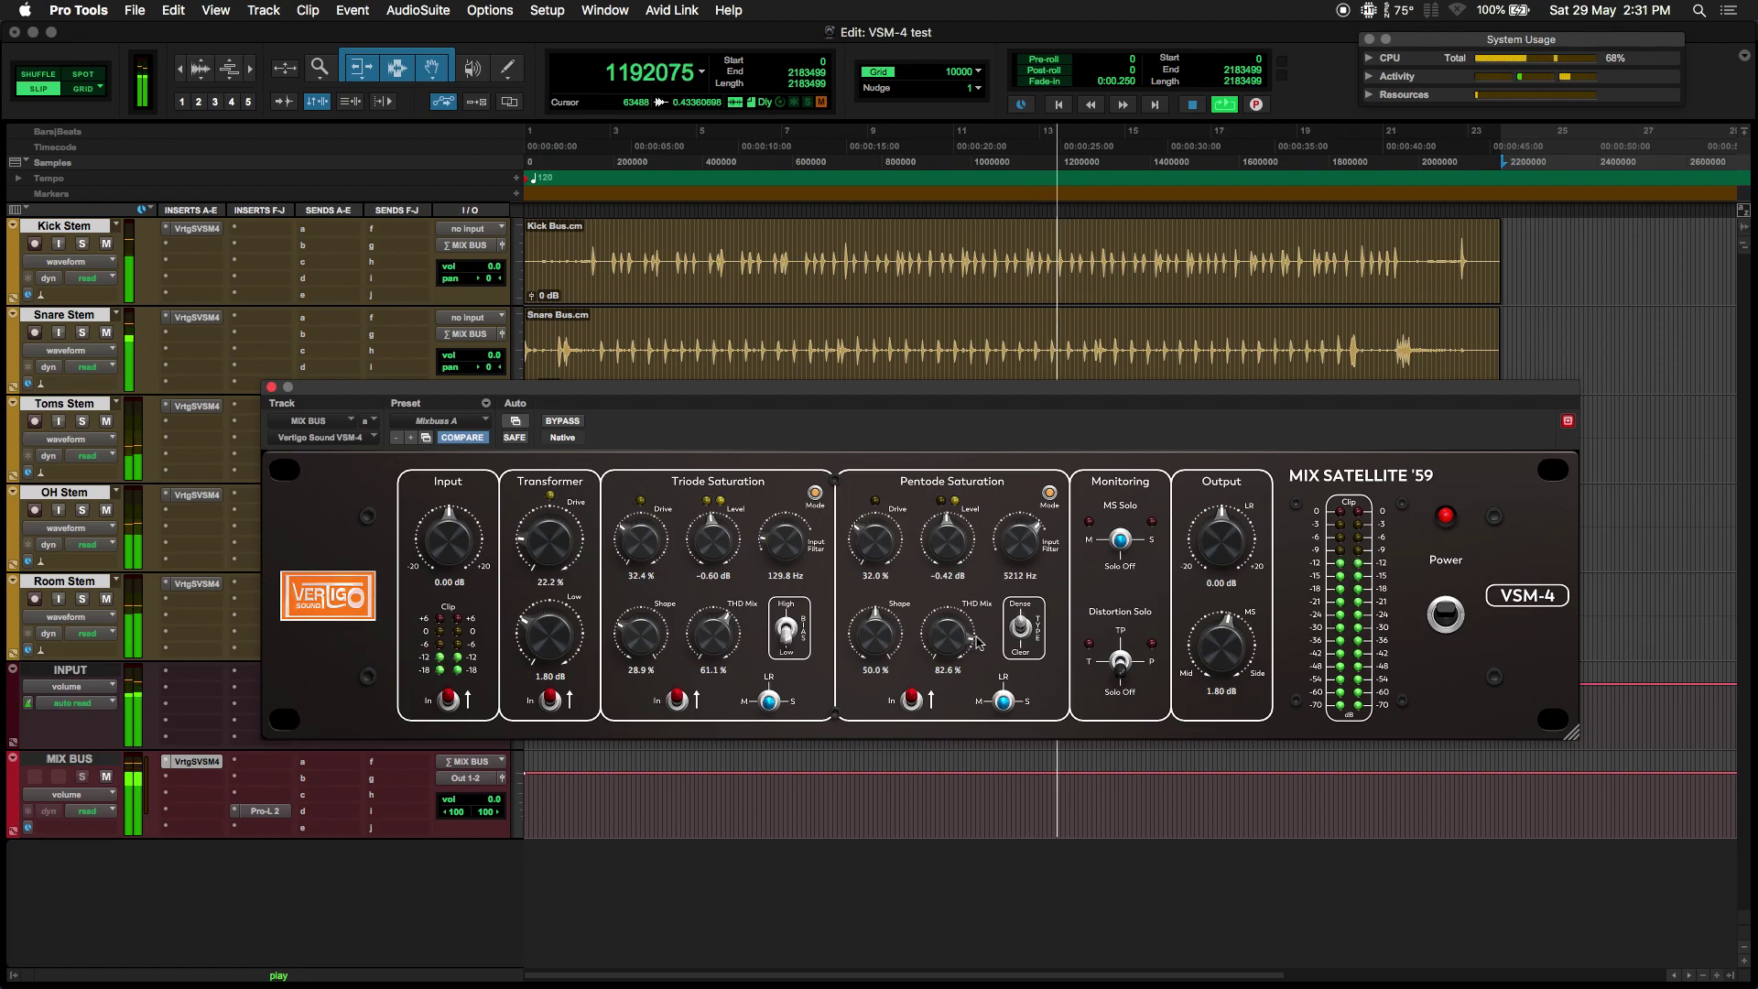
left_click(271, 386)
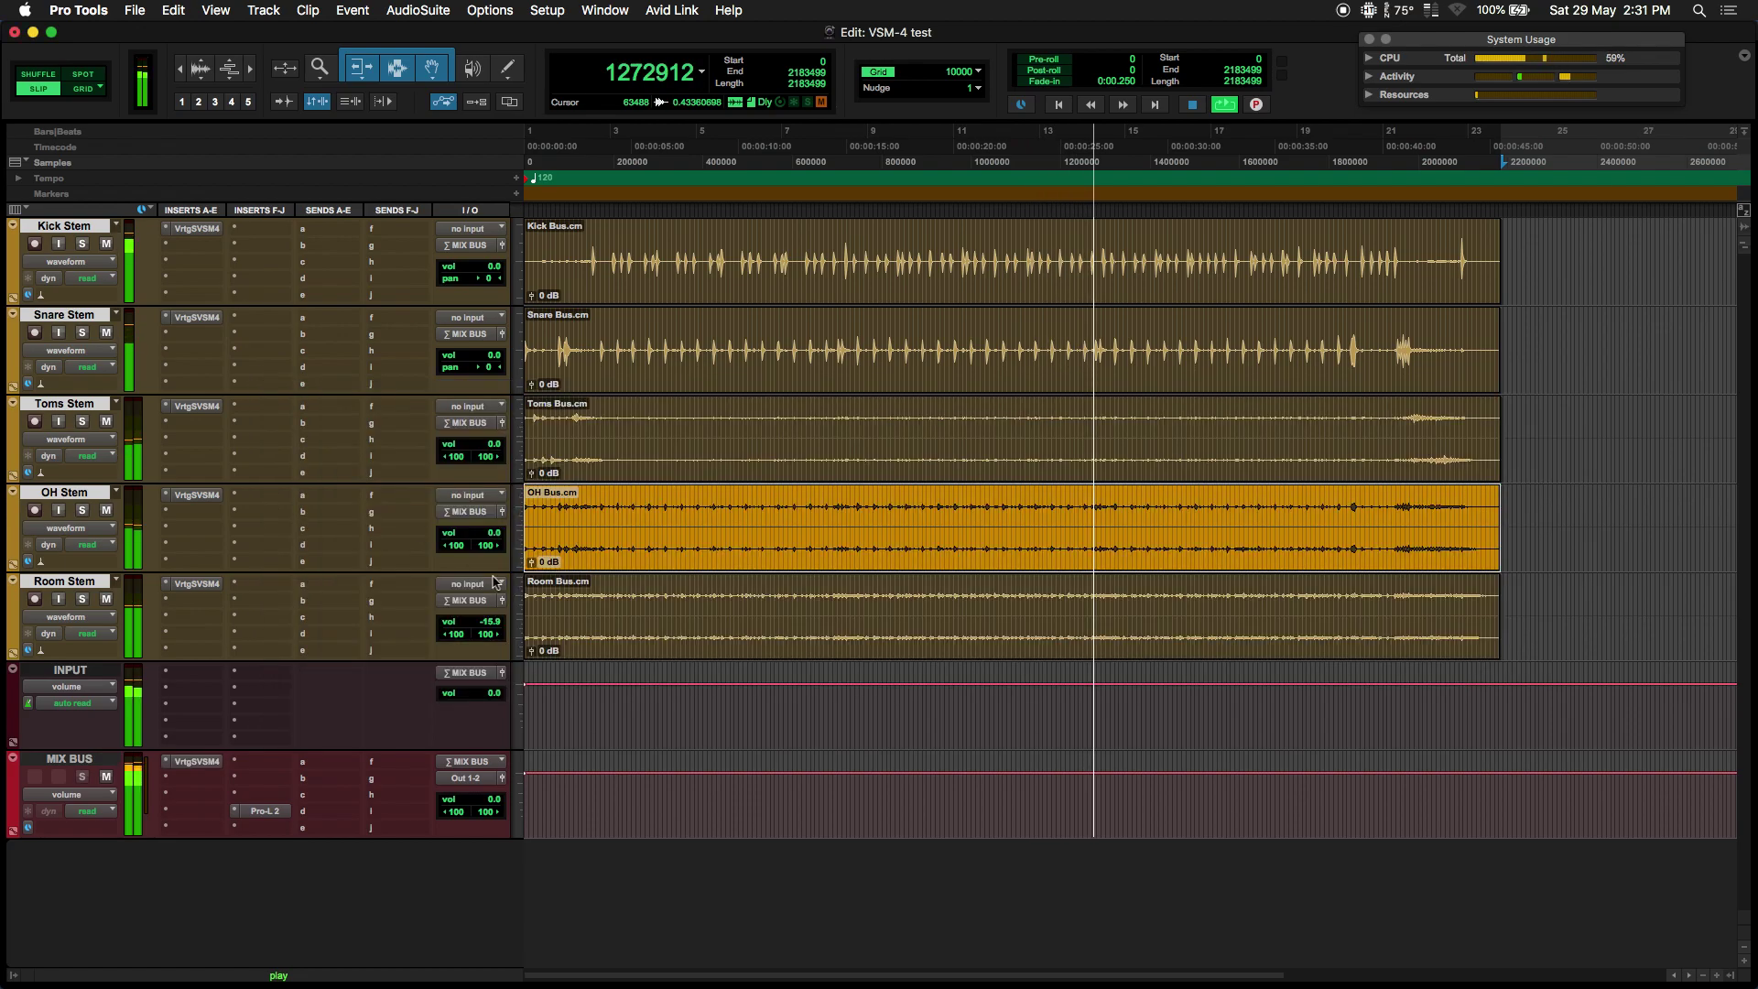
Add the mix bus to the selected stems, compare all their VSM-4 inserts bypassed and active together, and stop playback
left_click(82, 758)
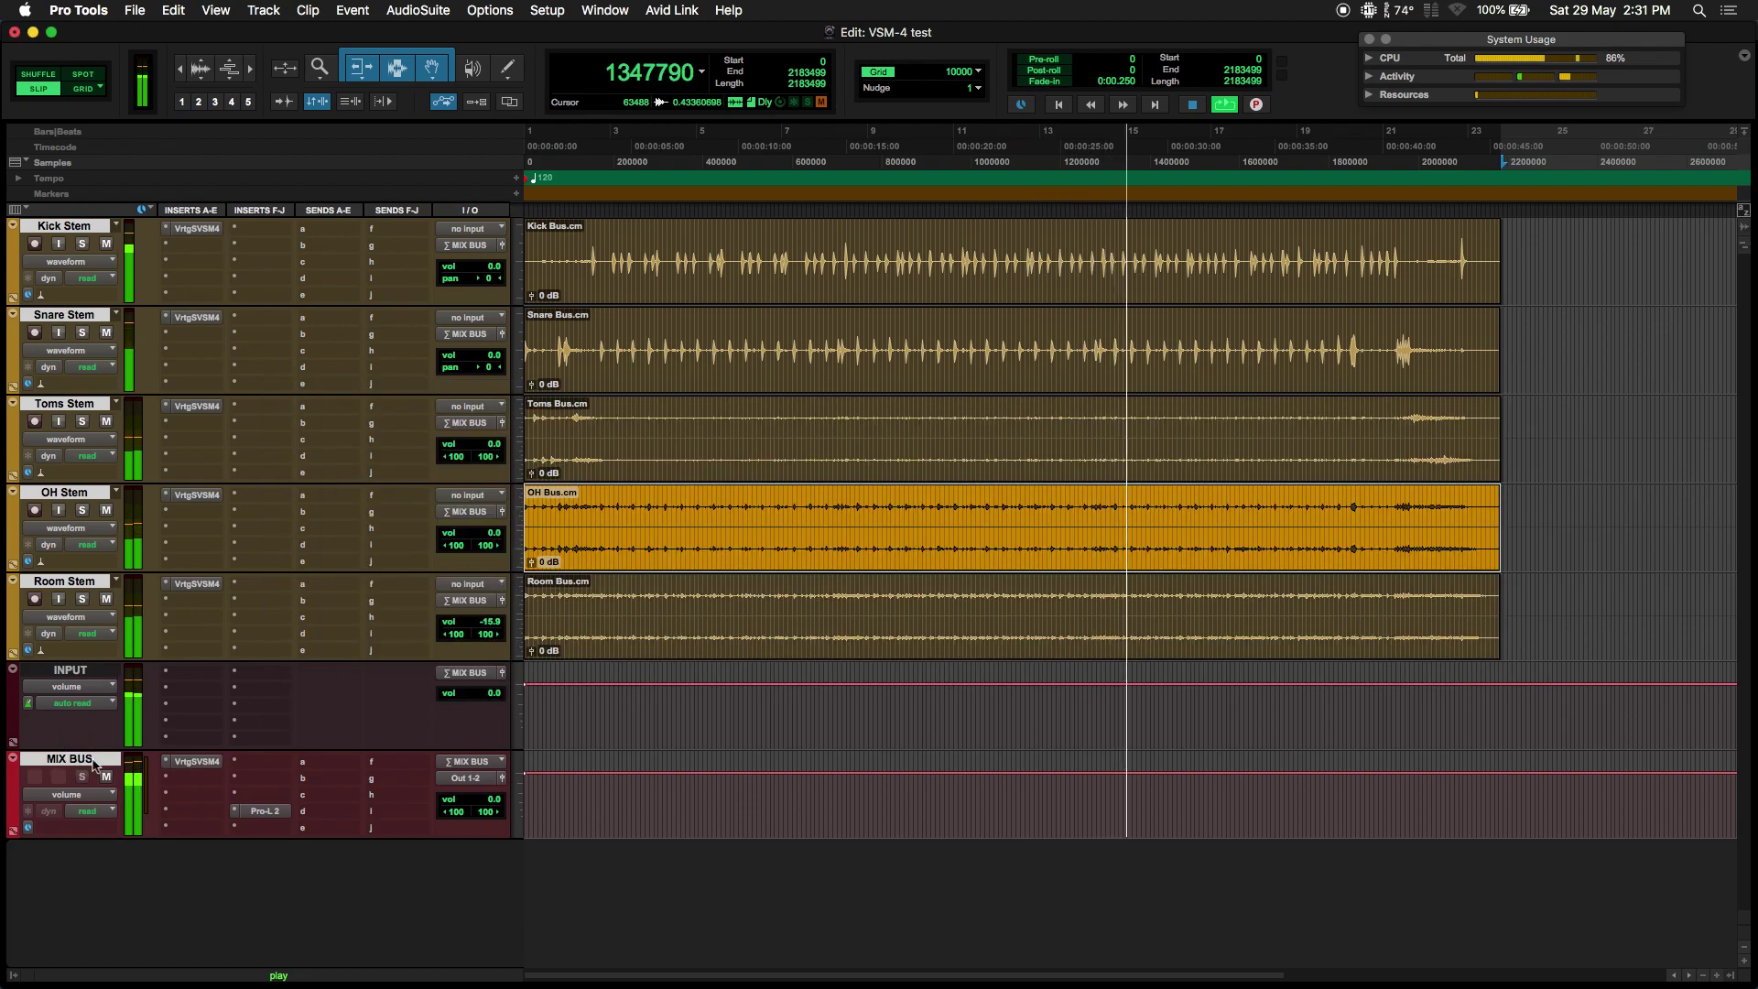
left_click(199, 763, "alt+super")
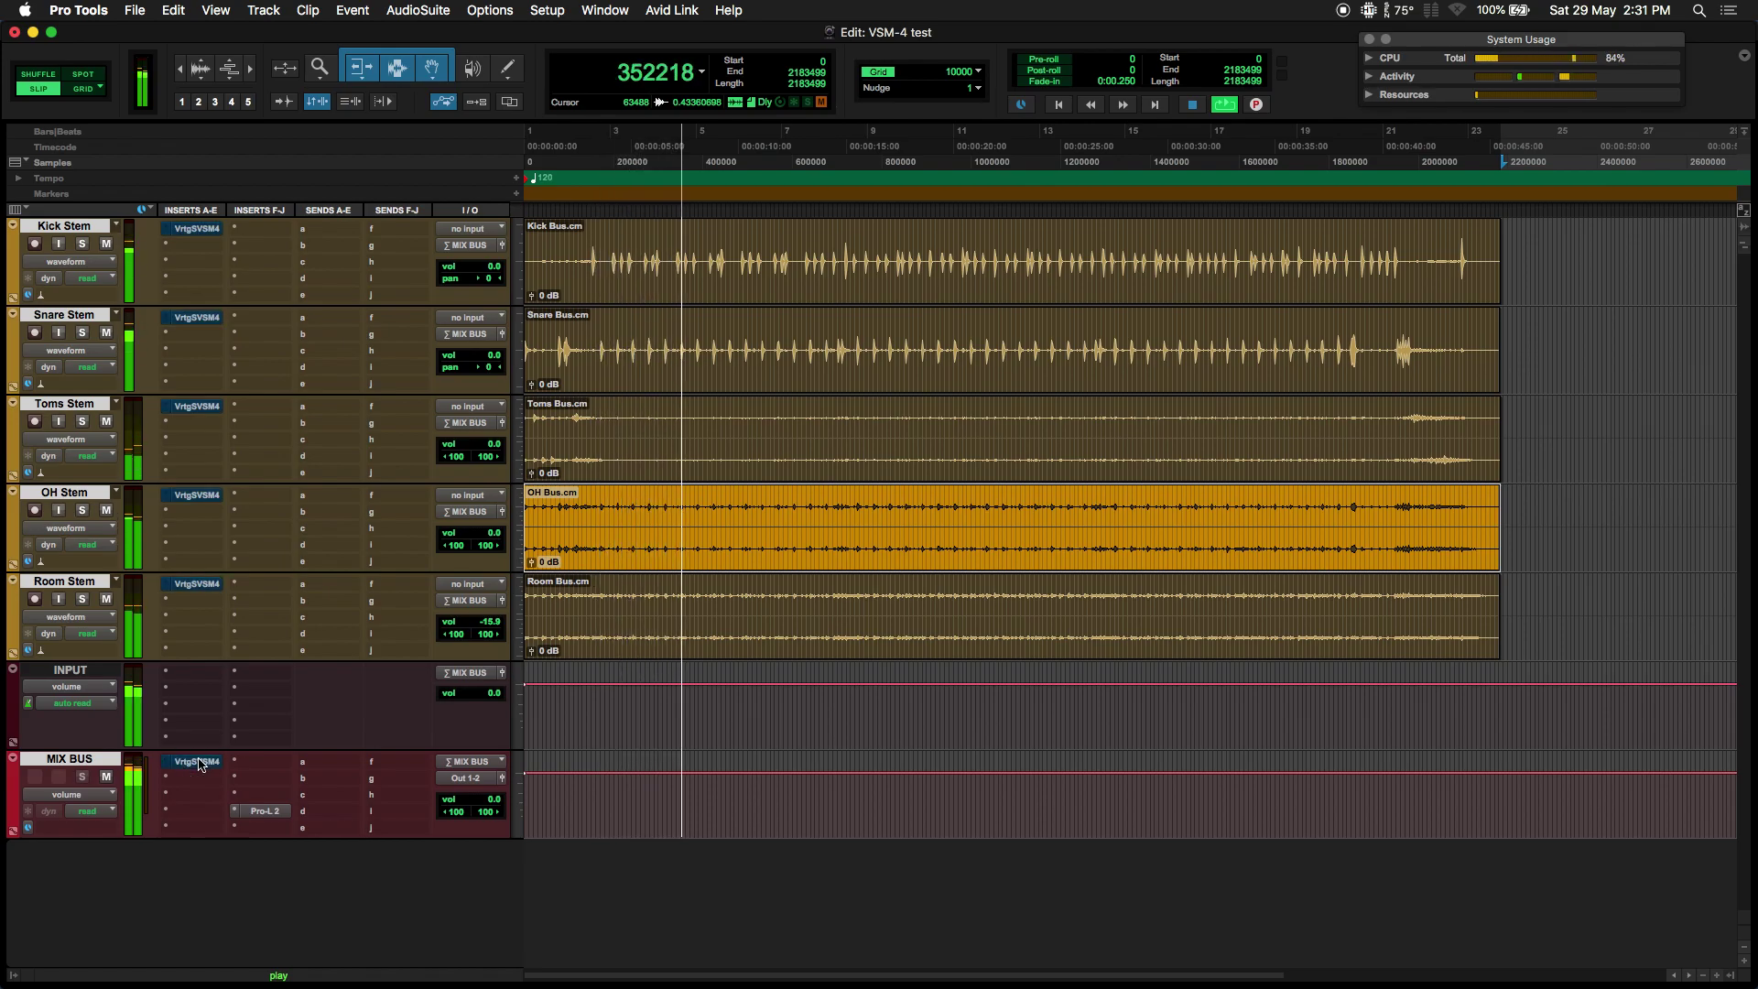
left_click(200, 763, "alt+super")
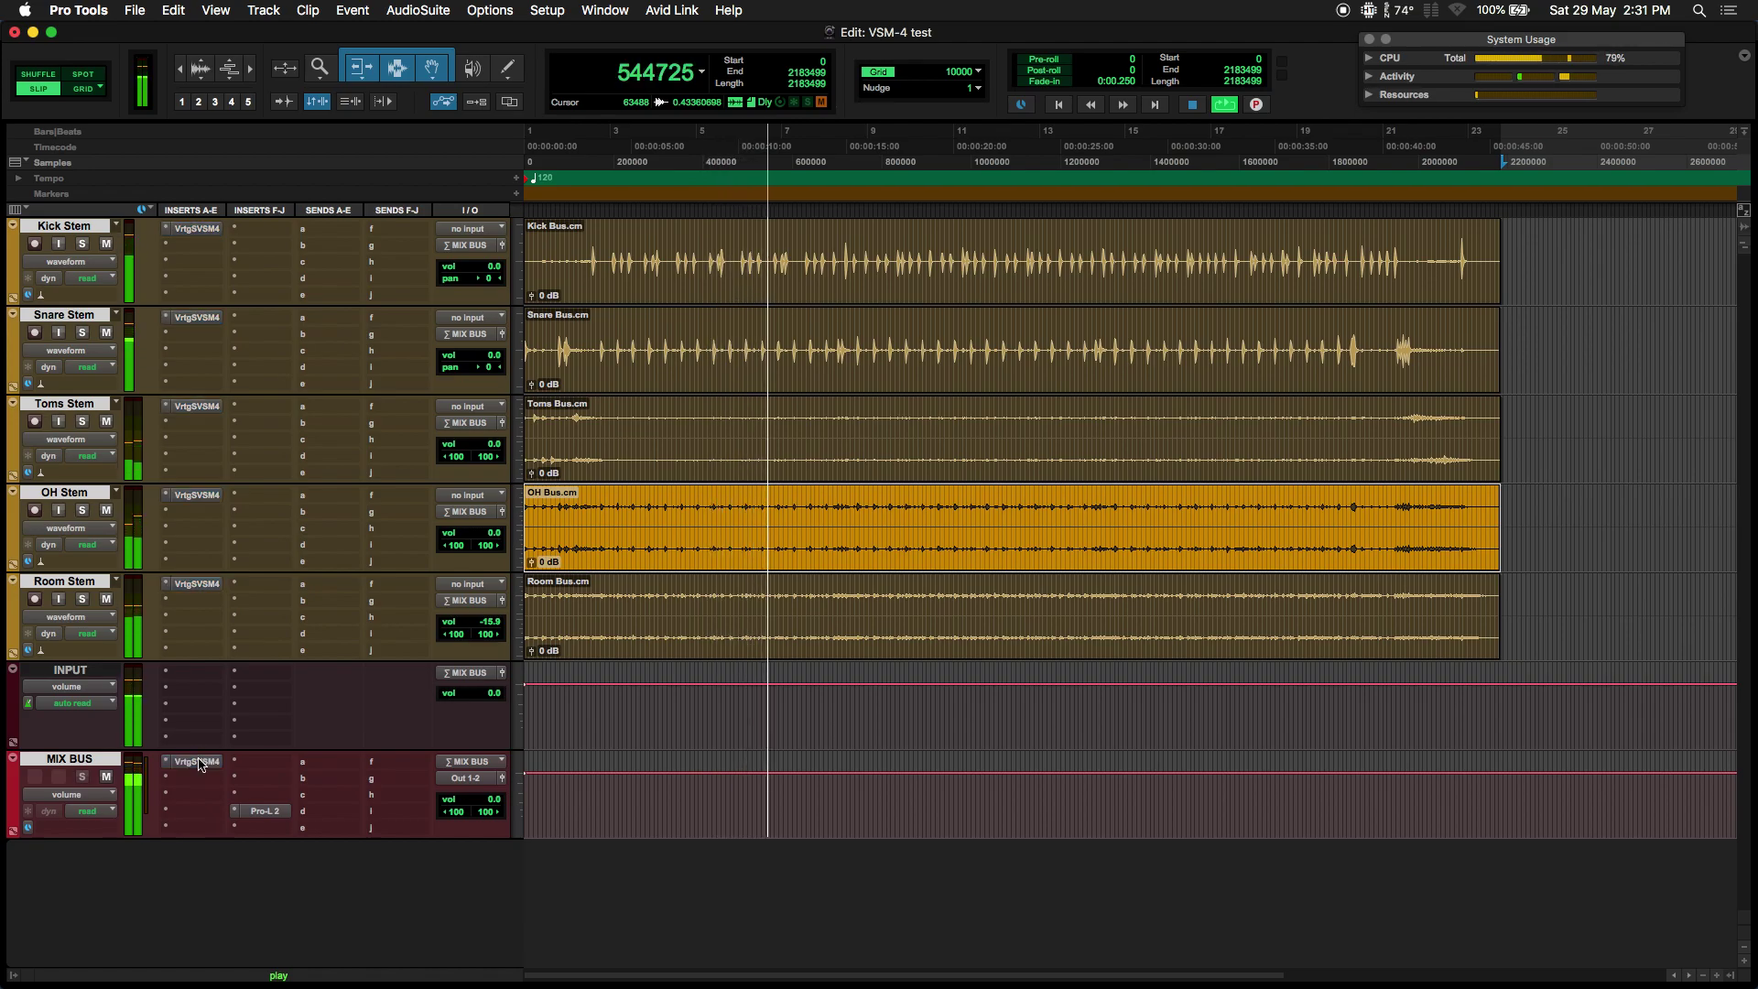
left_click(200, 762, "alt+super")
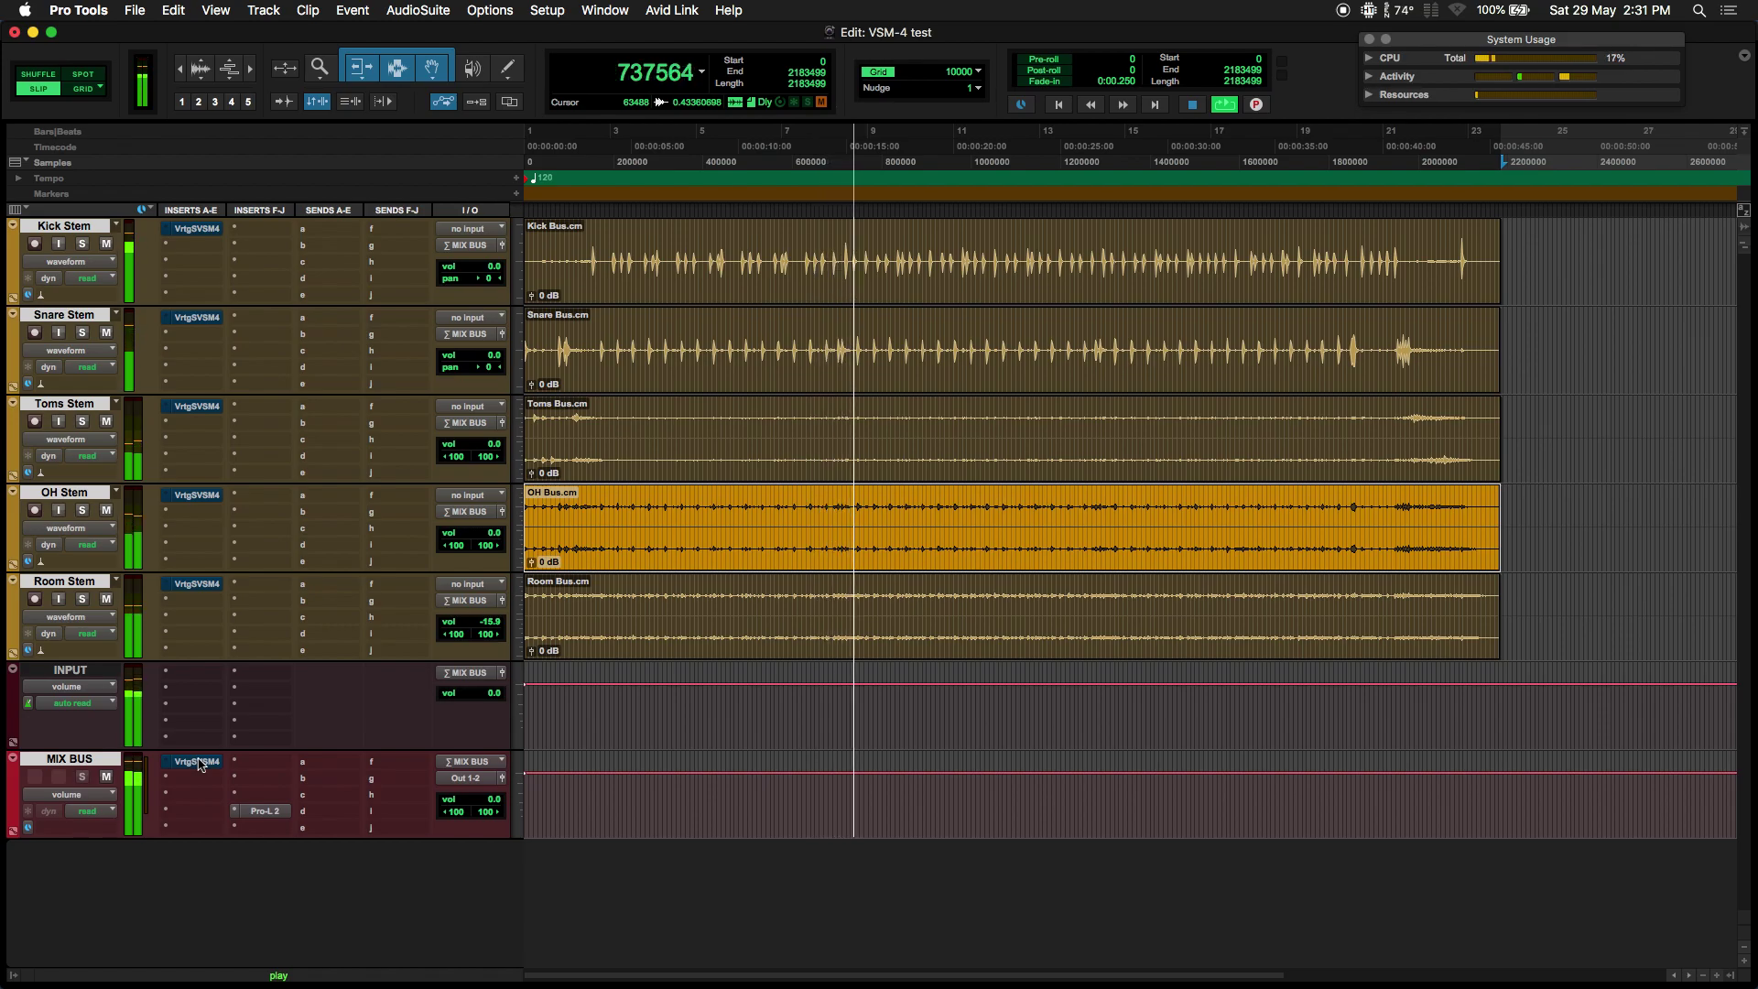
left_click(200, 762, "alt+super")
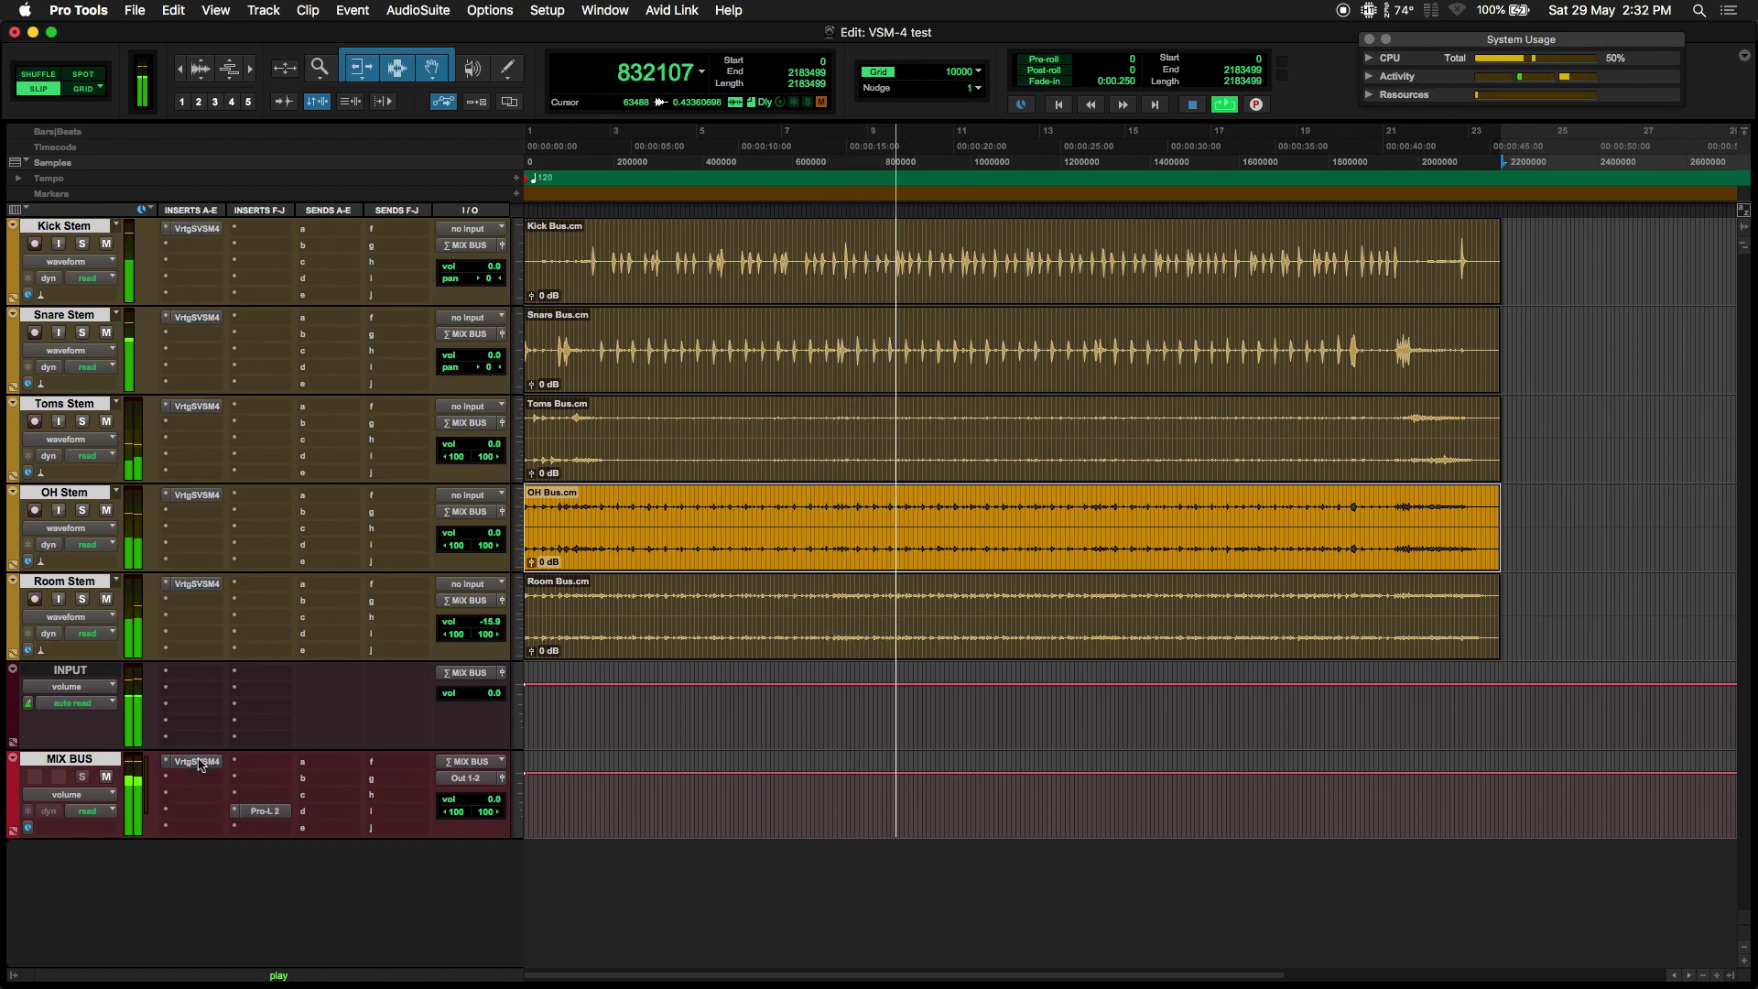
left_click(199, 762, "alt+super")
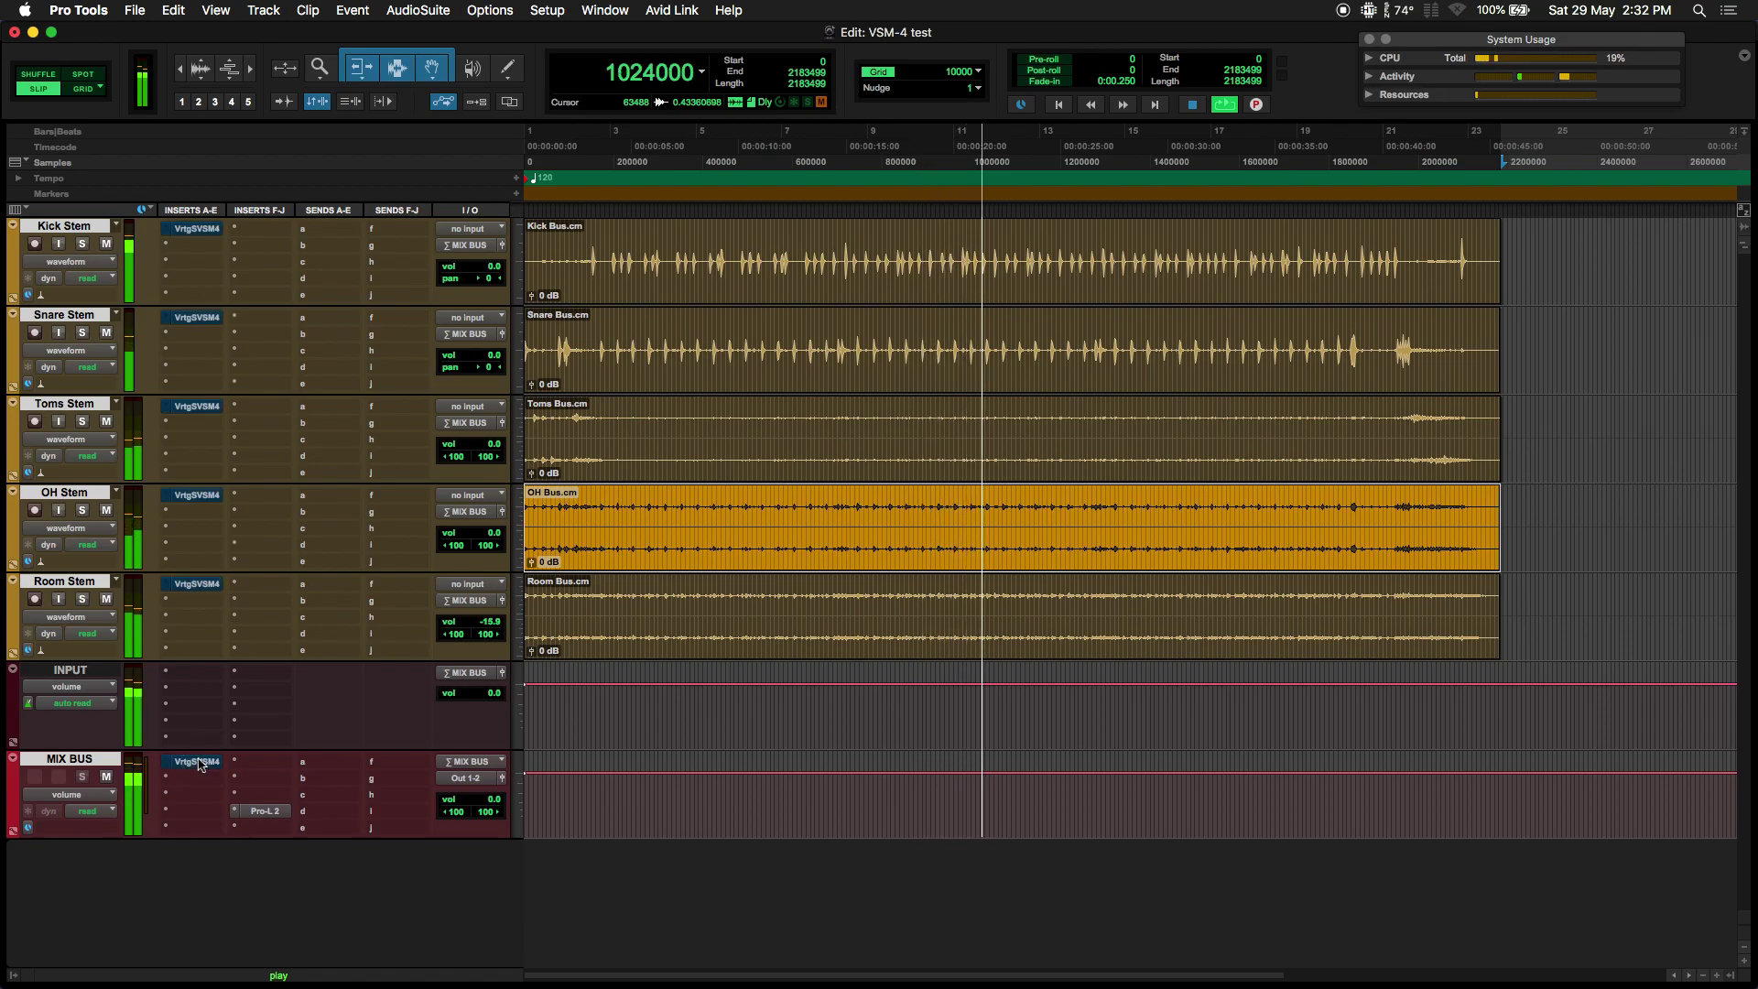
left_click(199, 763, "alt+super")
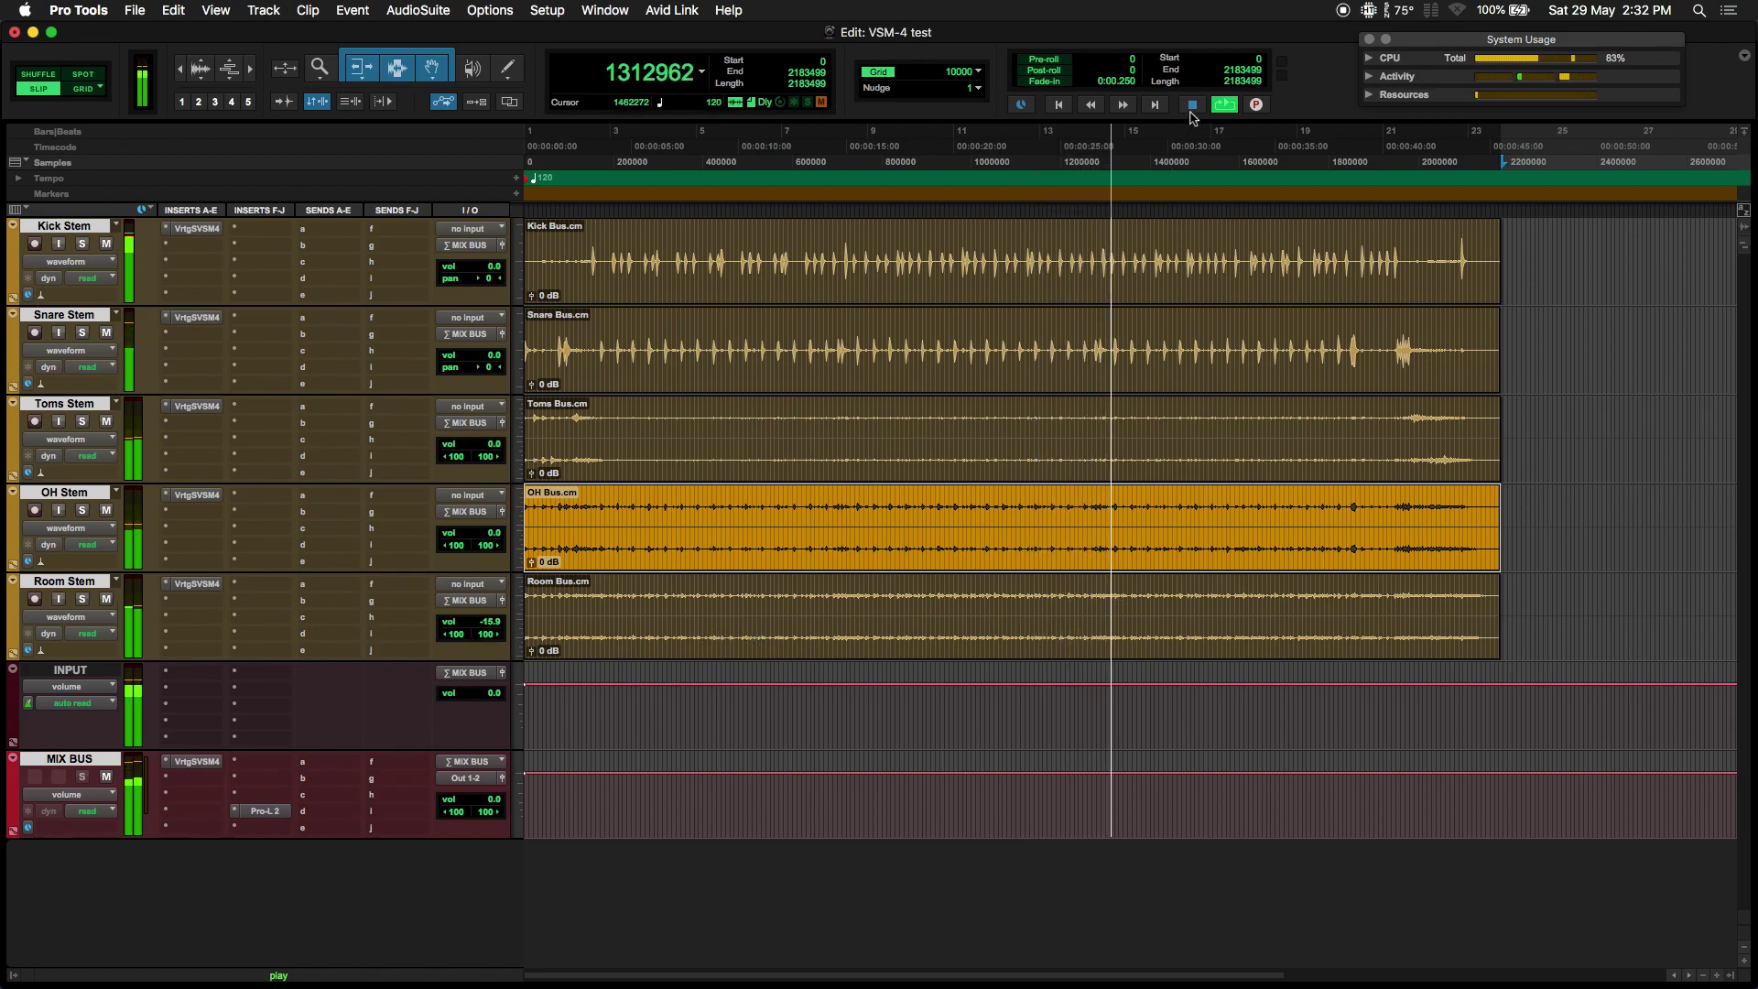
left_click(1192, 106)
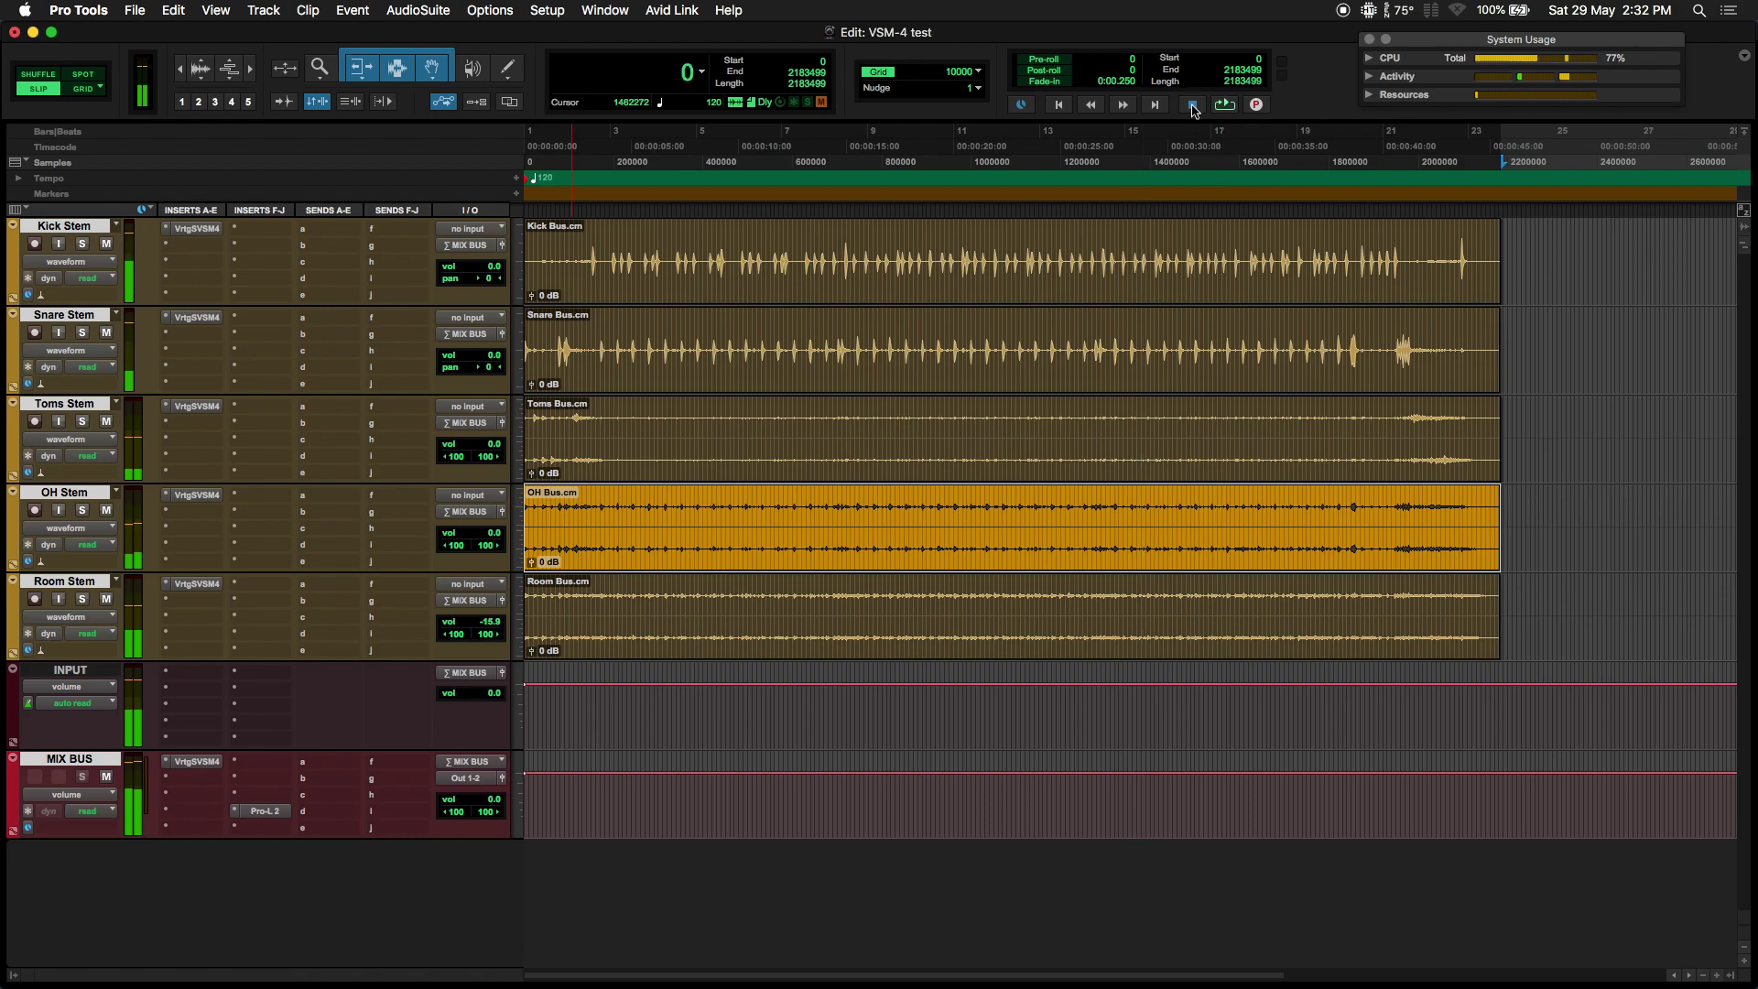